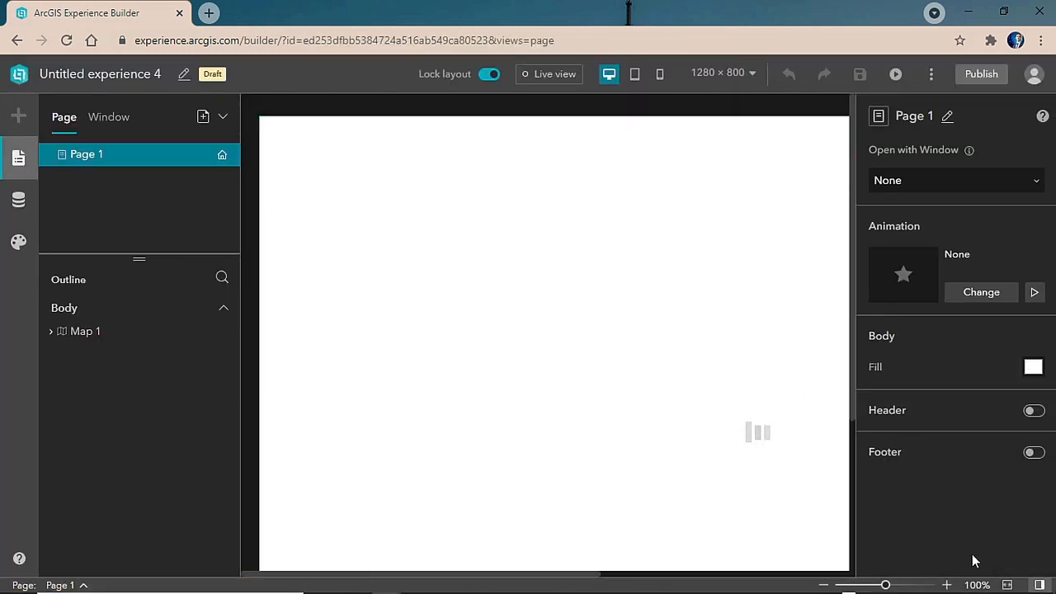
- Unlock the page layout and change the title text to "Glacier National Park App"
click(1007, 585)
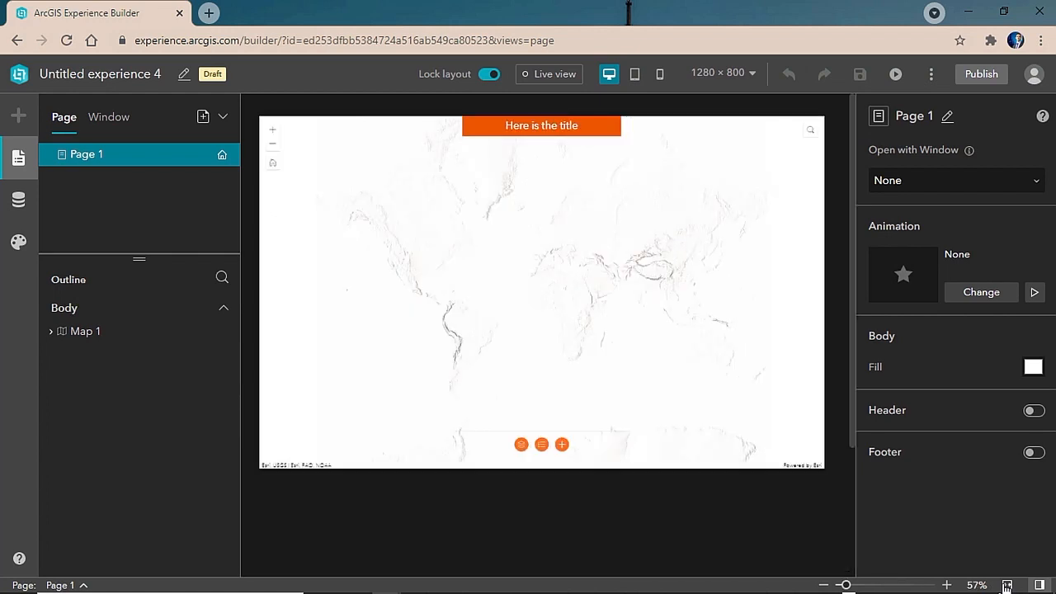
click(489, 75)
double_click(526, 123)
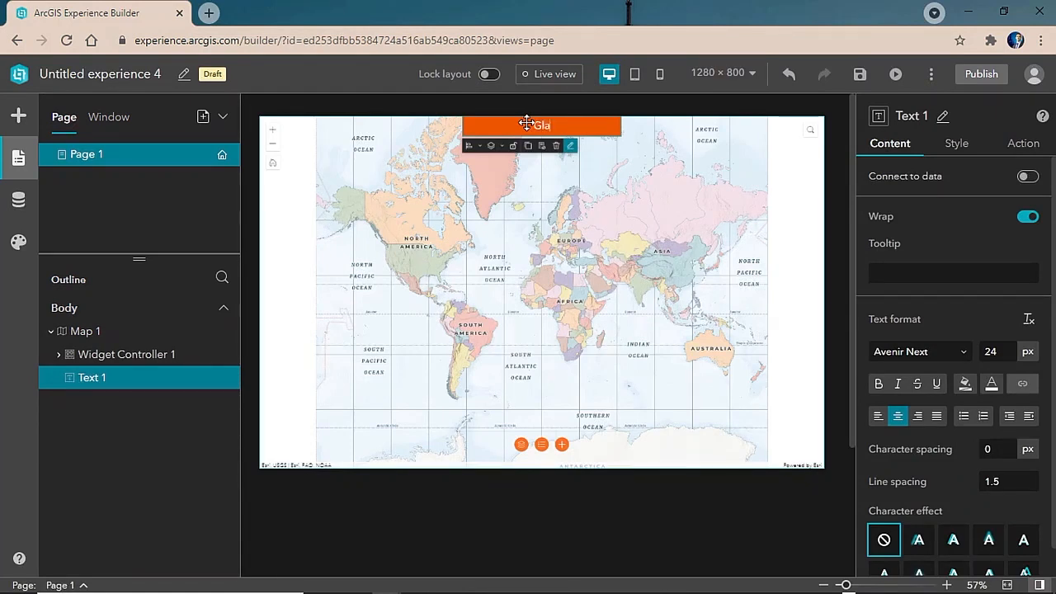
text(Glacier National Park App)
- Add the NPS Glacier 1 web map and the Glacier National Park web scene to the experience's data
click(18, 198)
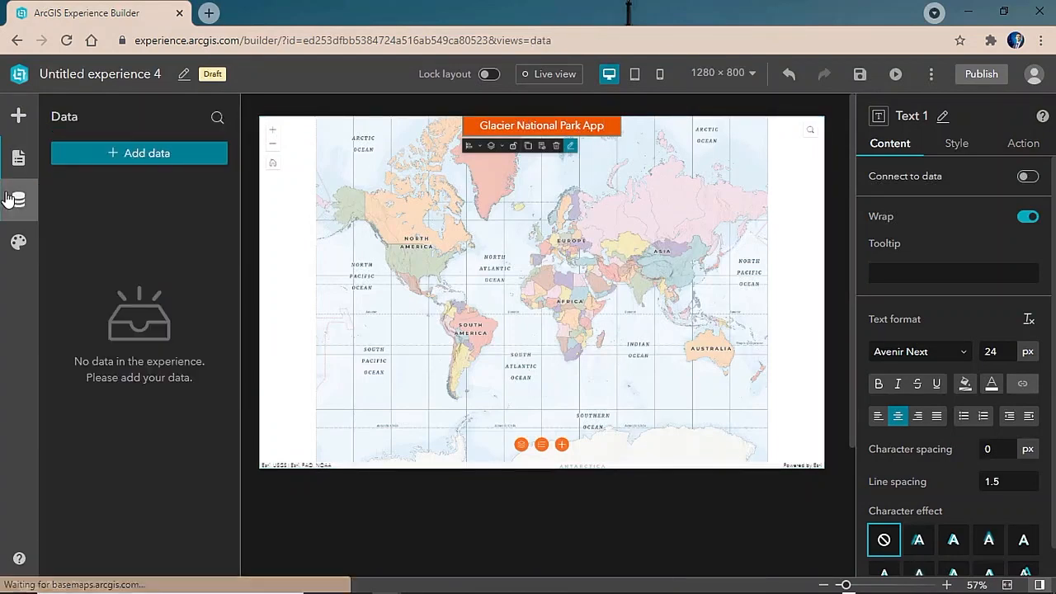
click(122, 155)
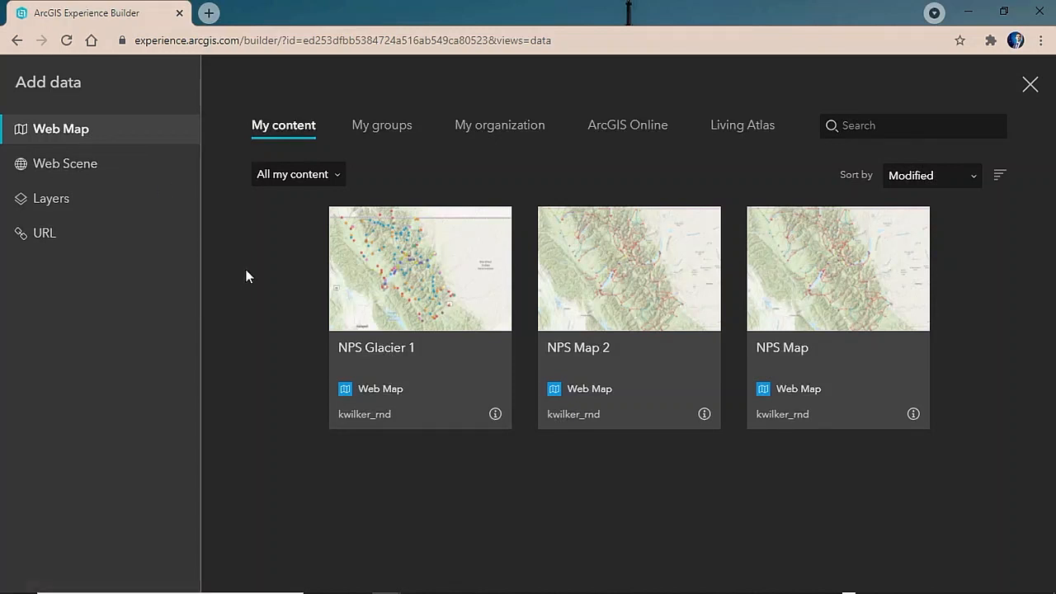
click(451, 287)
click(46, 164)
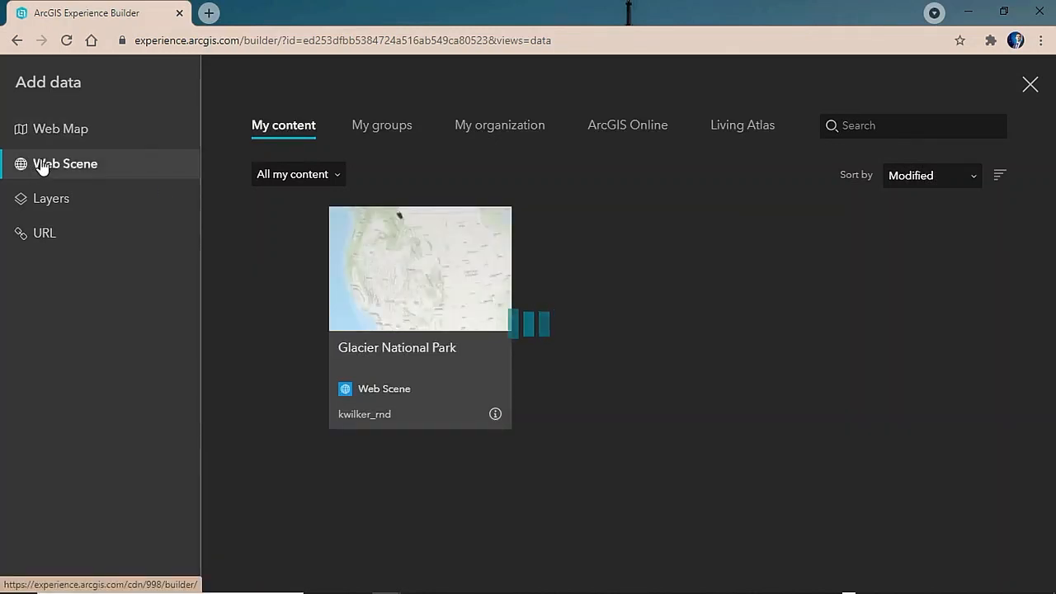
click(459, 334)
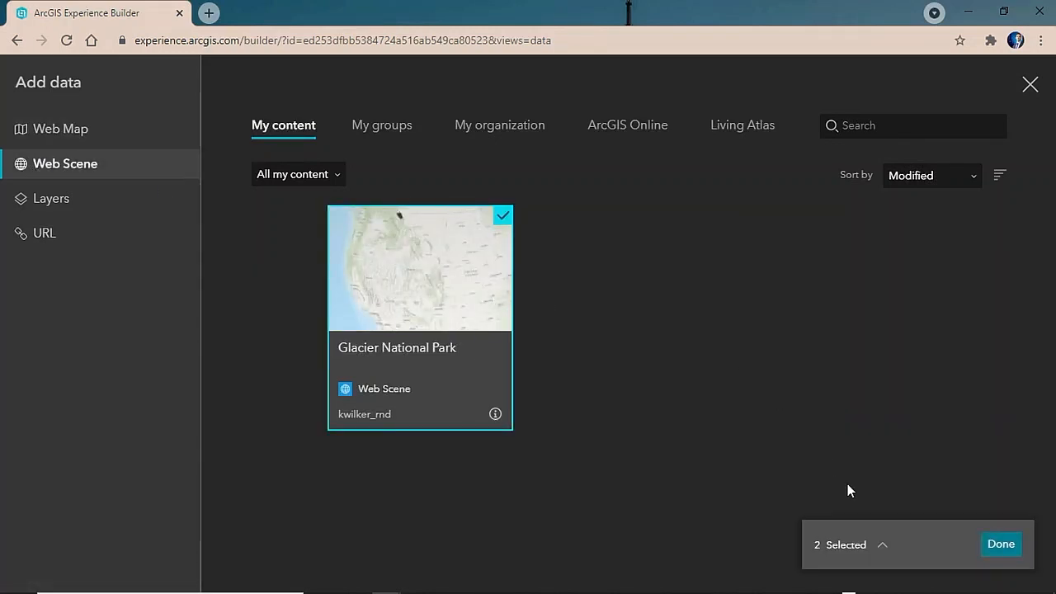
click(1000, 546)
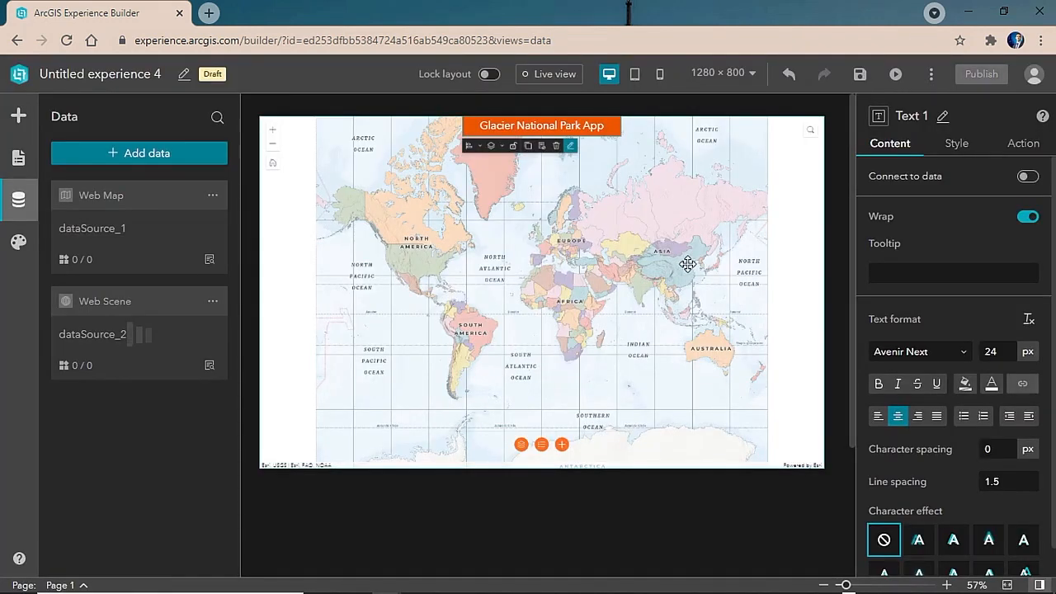
- Set both NPS Glacier 1 and Glacier National Park as sources of the Map 1 widget
click(913, 257)
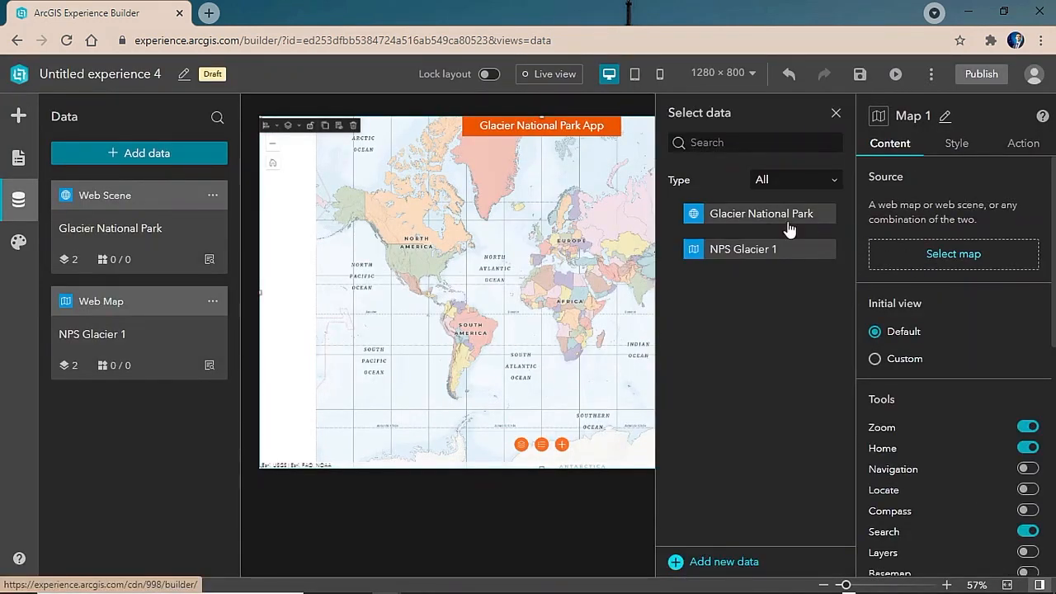
click(741, 247)
click(881, 300)
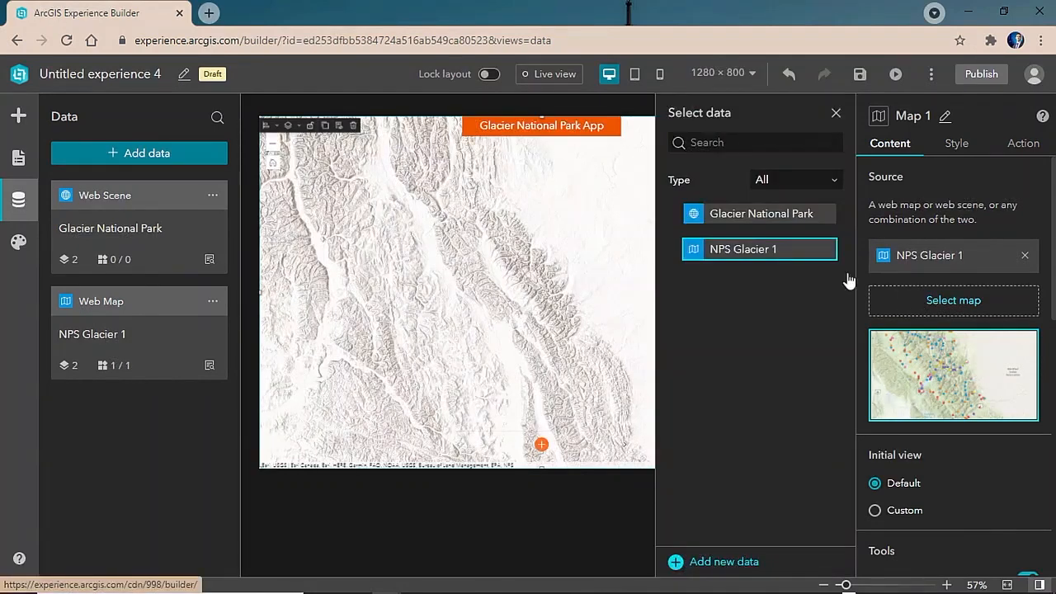
click(714, 213)
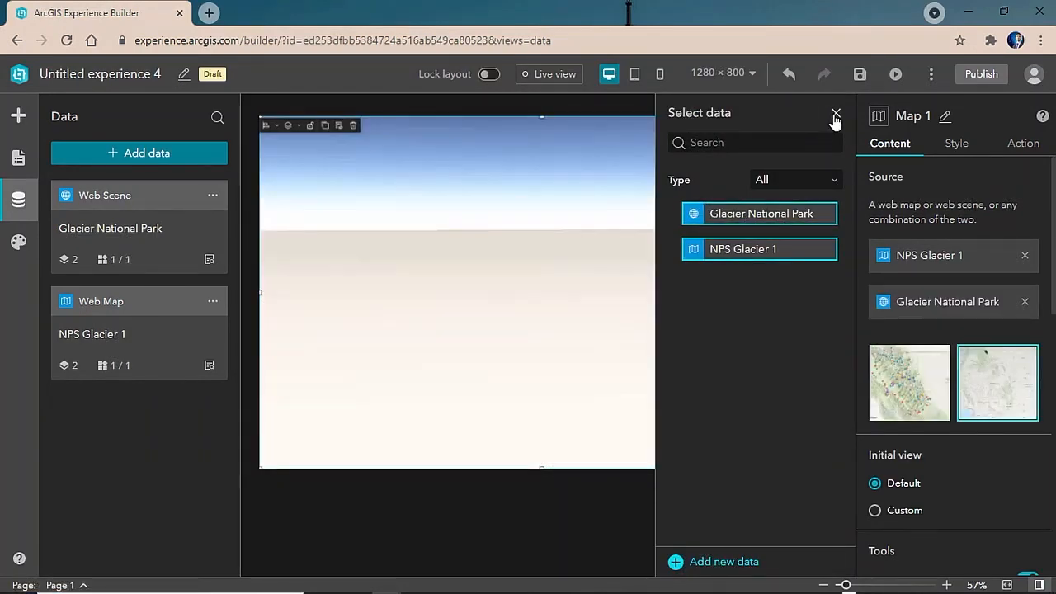
click(836, 113)
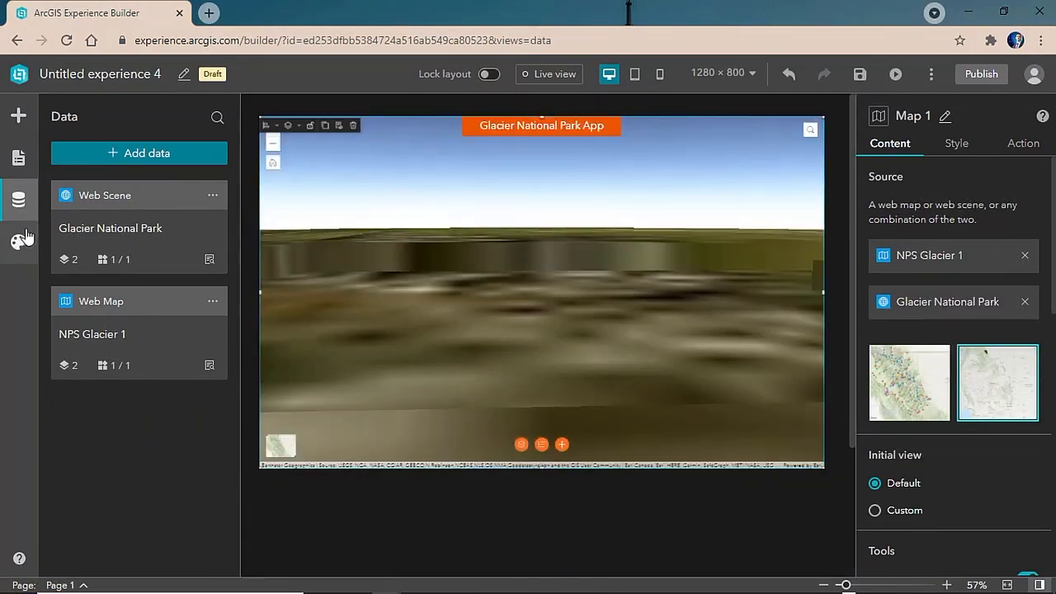
- Stretch the title text to full width and make its orange bar slightly taller
click(513, 128)
click(468, 147)
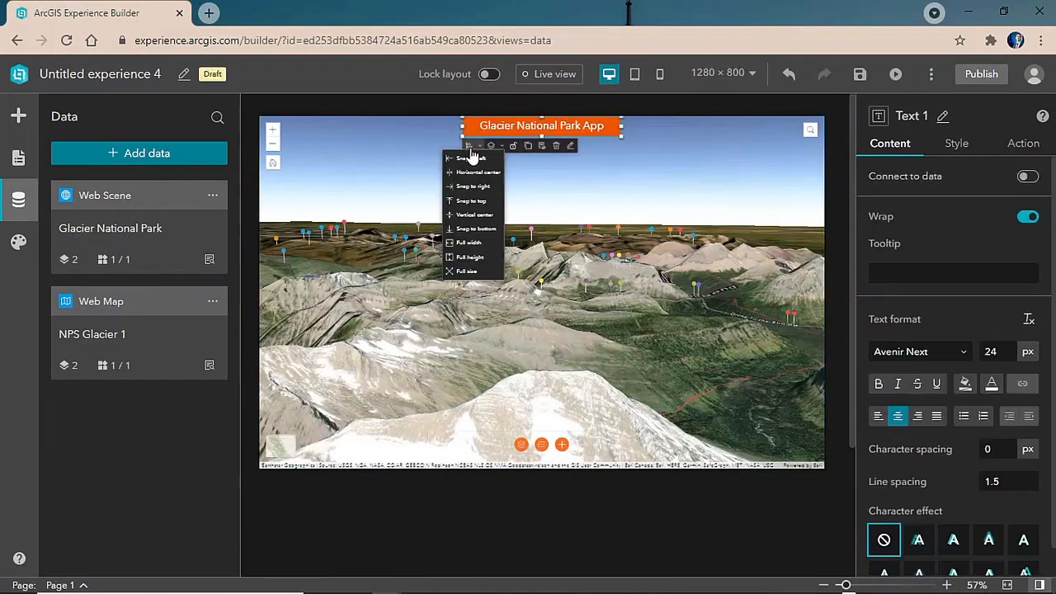
click(469, 242)
drag(541, 136, 541, 142)
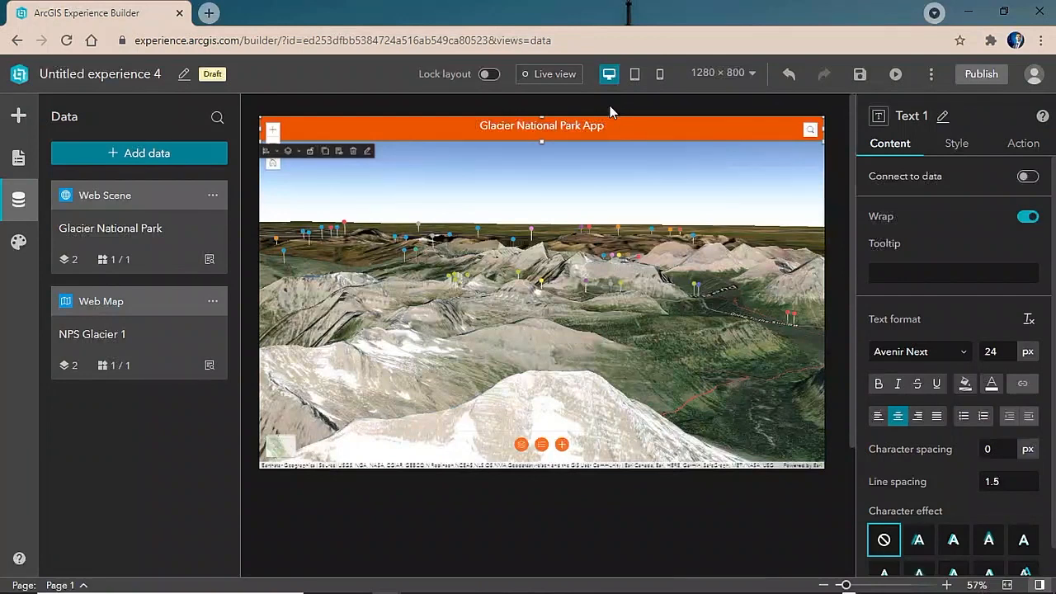
- Add a new blank page to the experience and name it Map
click(19, 158)
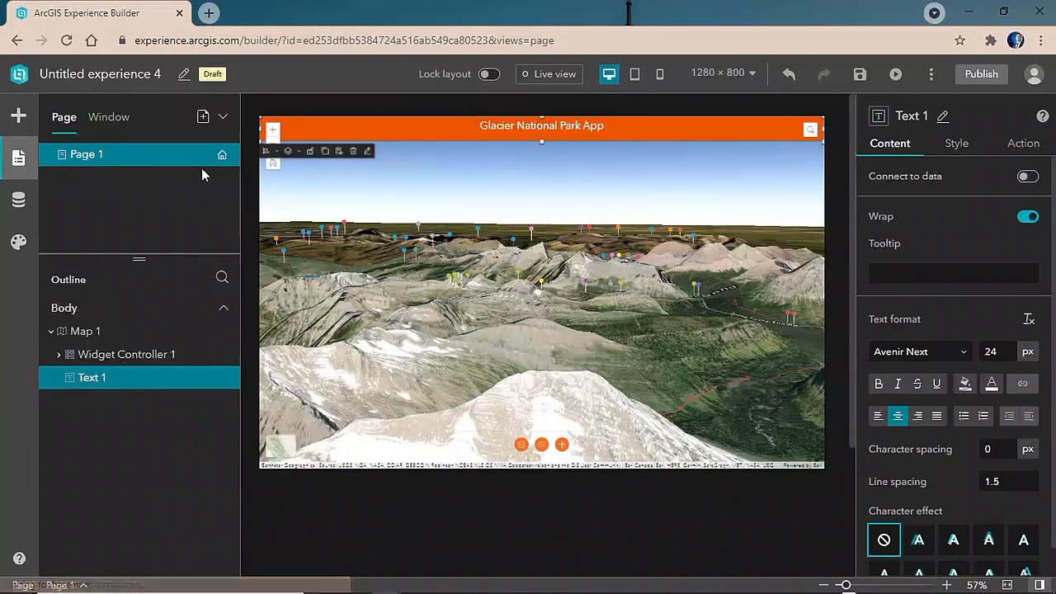
click(204, 118)
click(137, 290)
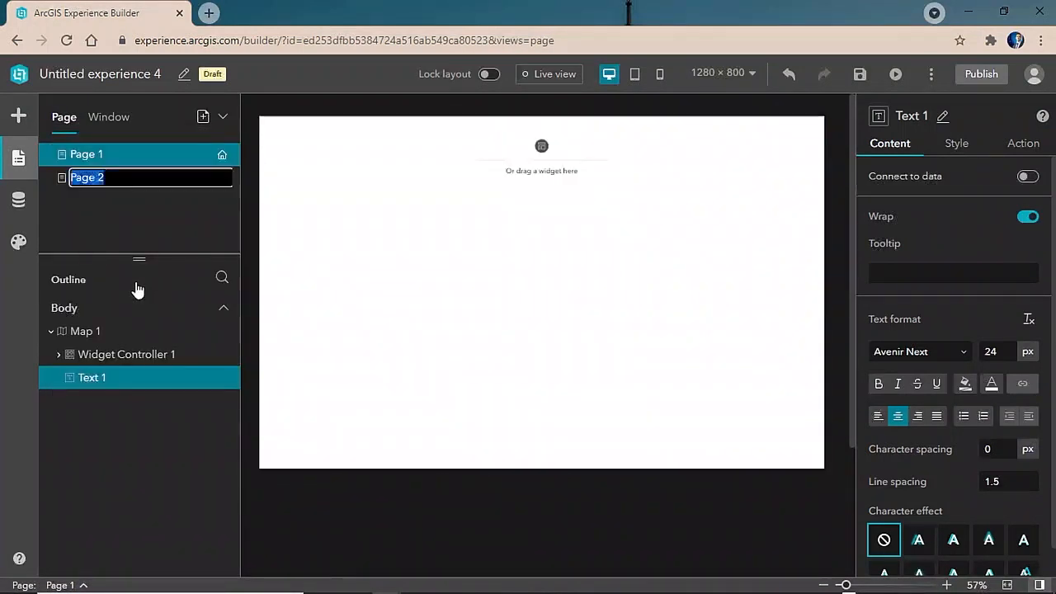
text(Map)
- Rename Page 1 as Home
click(222, 154)
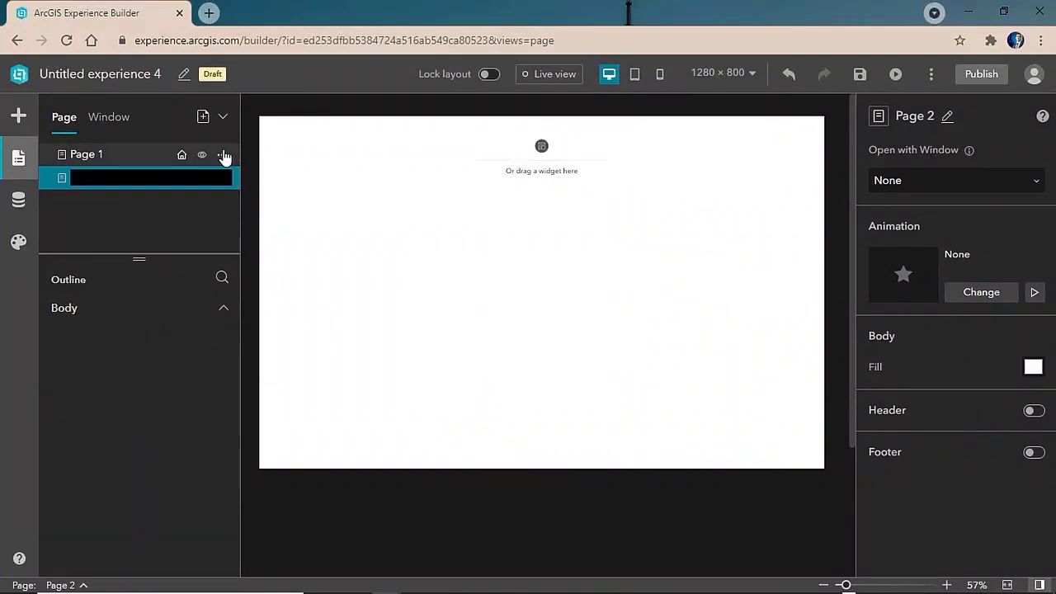
click(231, 182)
text(Home)
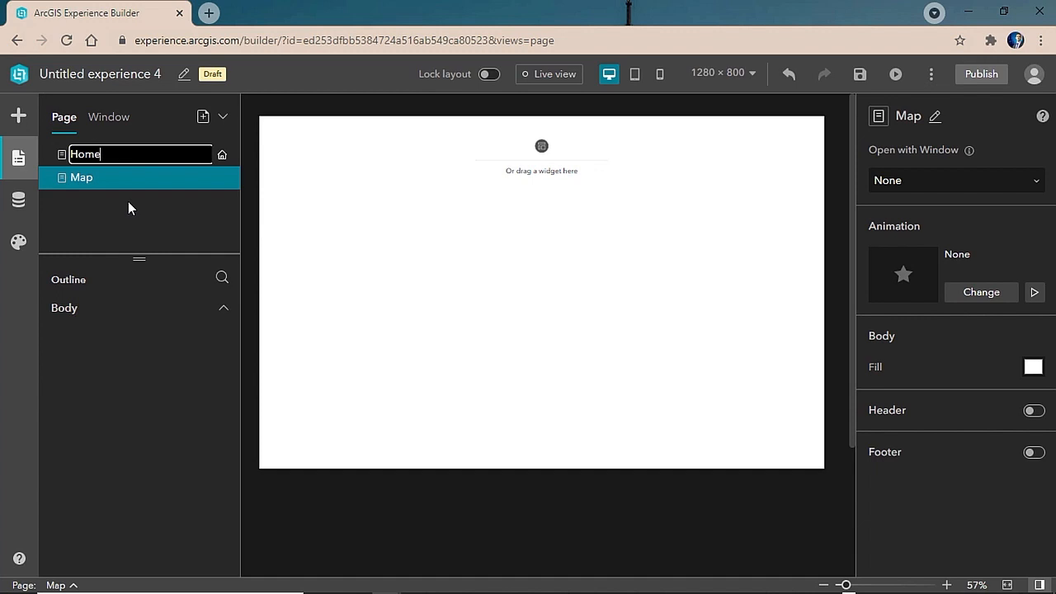
key(Return)
- Insert a Map widget on the Map page and arrange it at full size
click(17, 116)
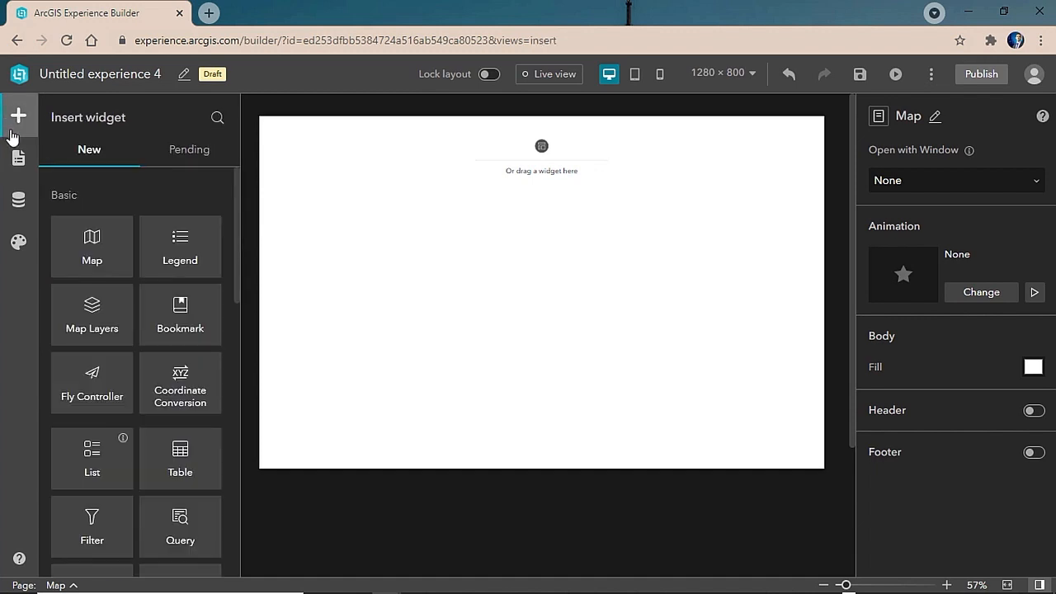
drag(118, 253, 520, 257)
click(436, 151)
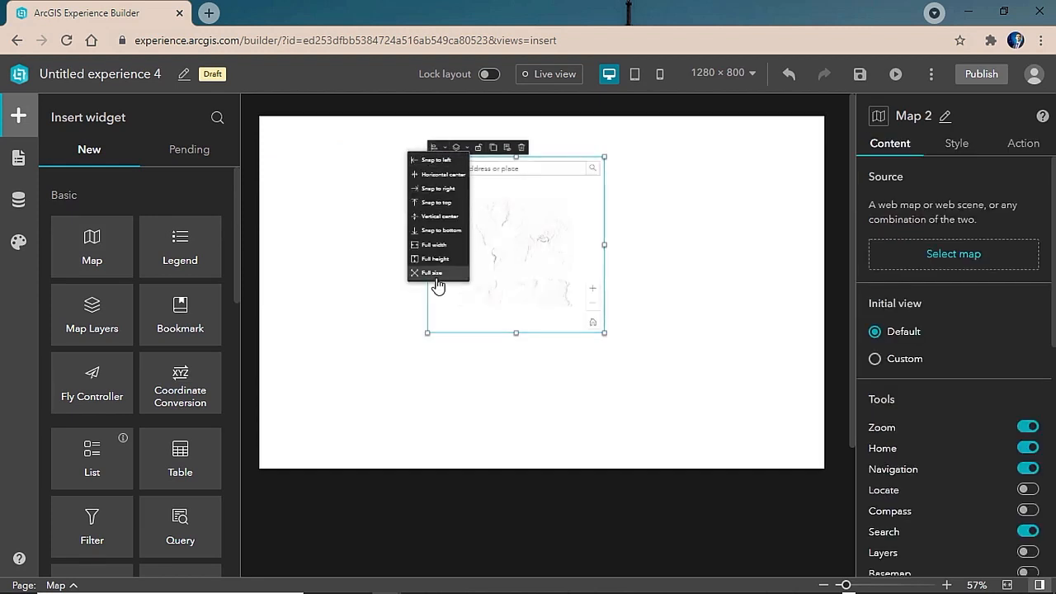
click(435, 274)
- Insert a horizontal Menu widget on the Home page, inside the title bar between the title and the search icon
click(14, 161)
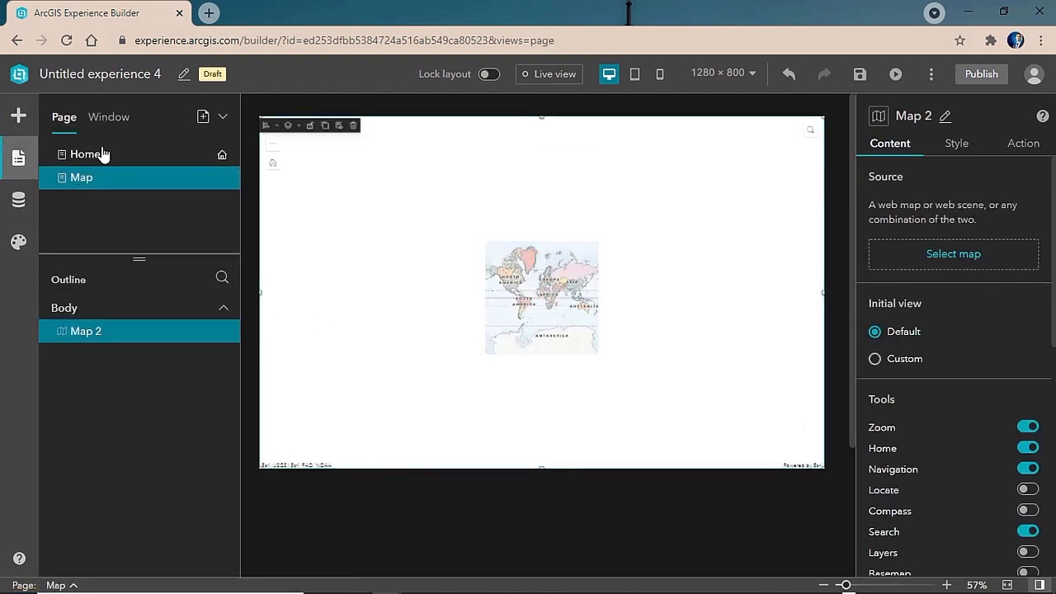
click(89, 154)
click(19, 124)
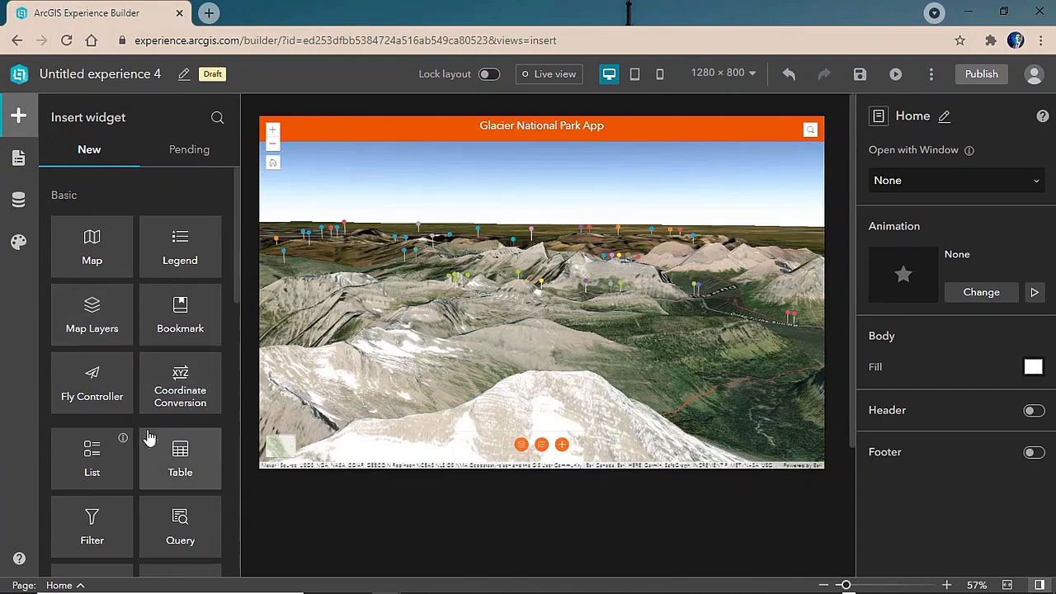
scroll(137, 434, down, 3)
scroll(137, 436, down, 5)
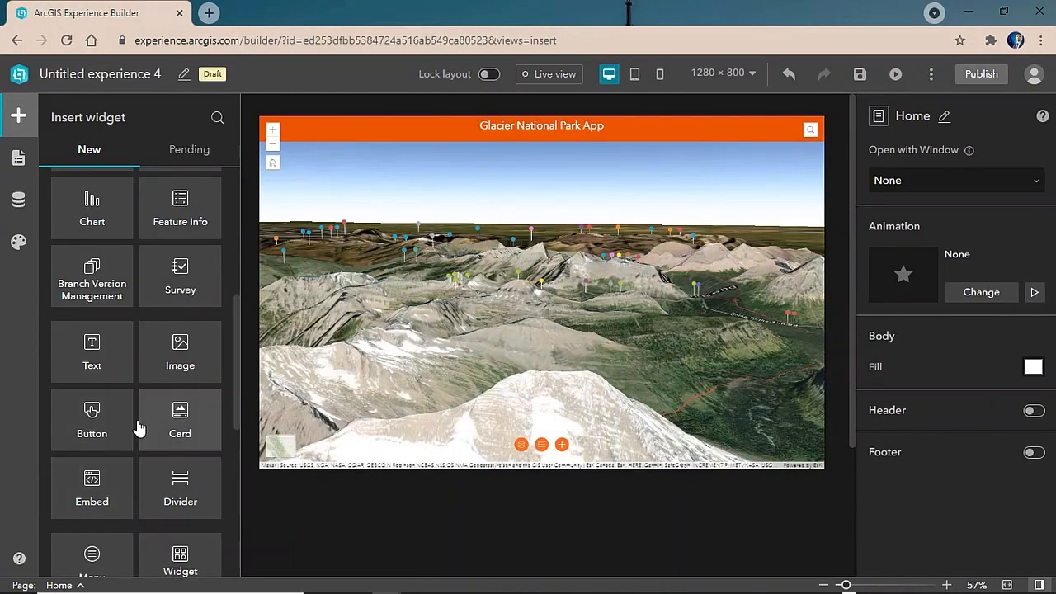
drag(130, 355, 713, 130)
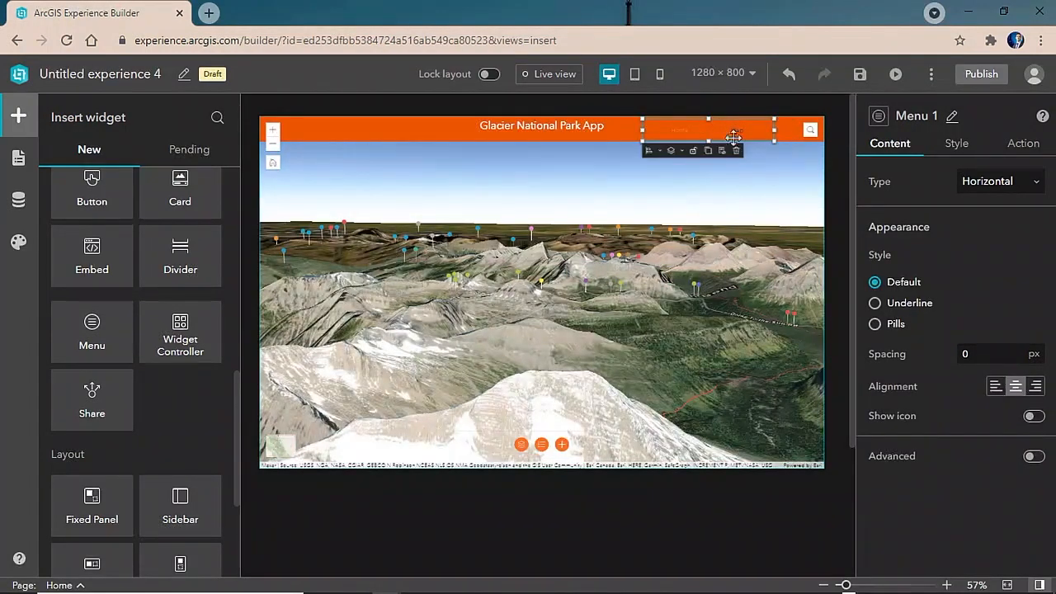
- Enable the menu's advanced appearance options and set its regular-state text colour to black
click(1033, 457)
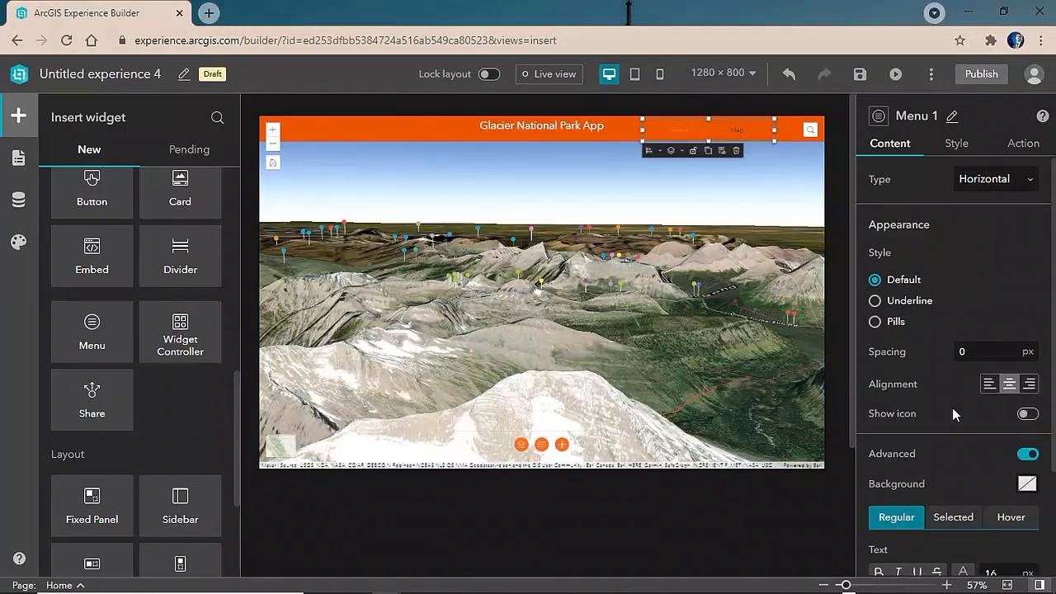
scroll(965, 421, down, 3)
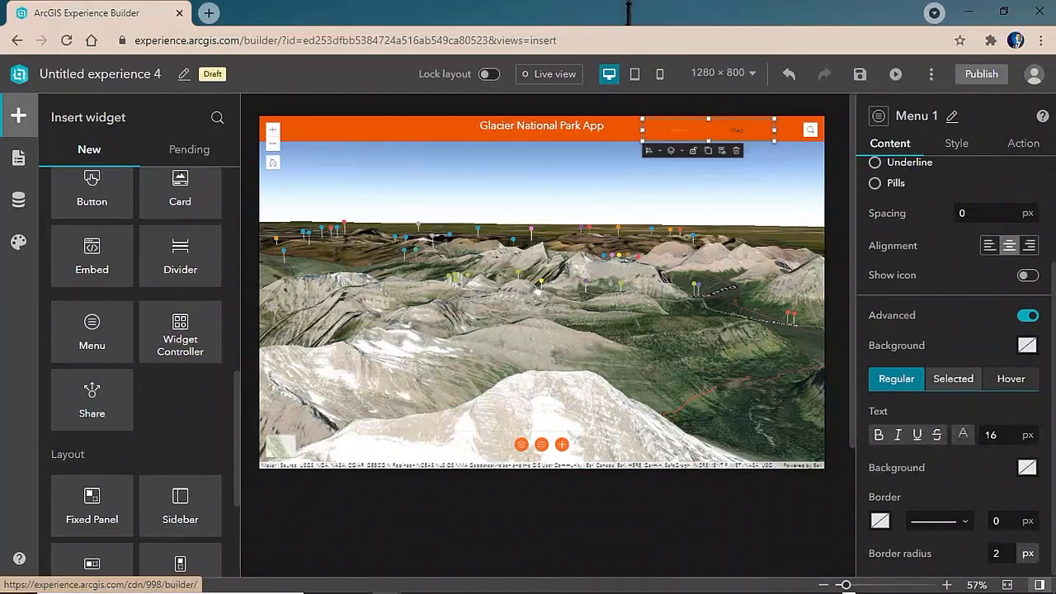
click(962, 435)
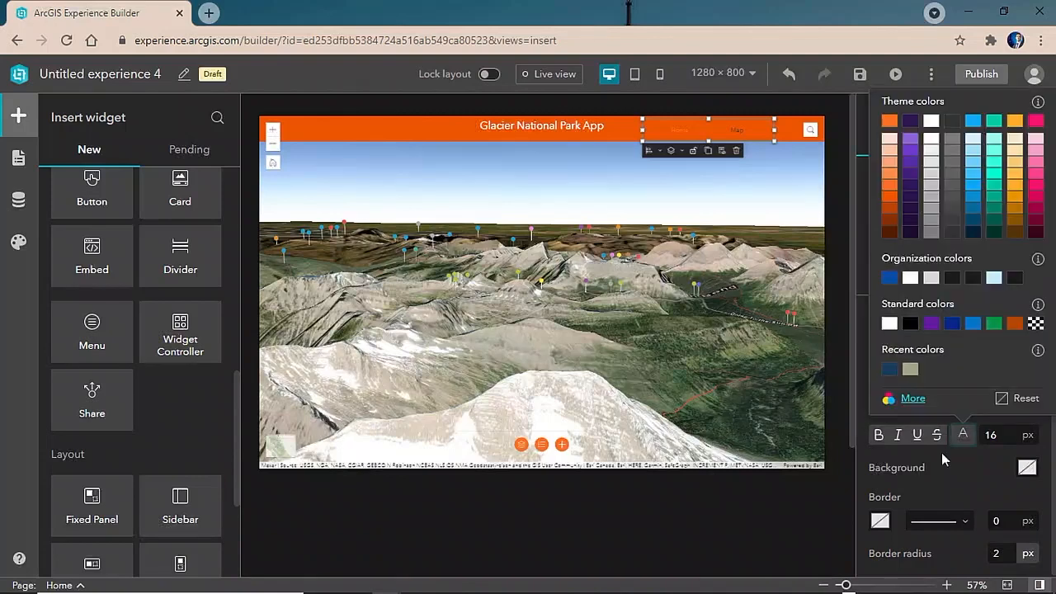
click(910, 323)
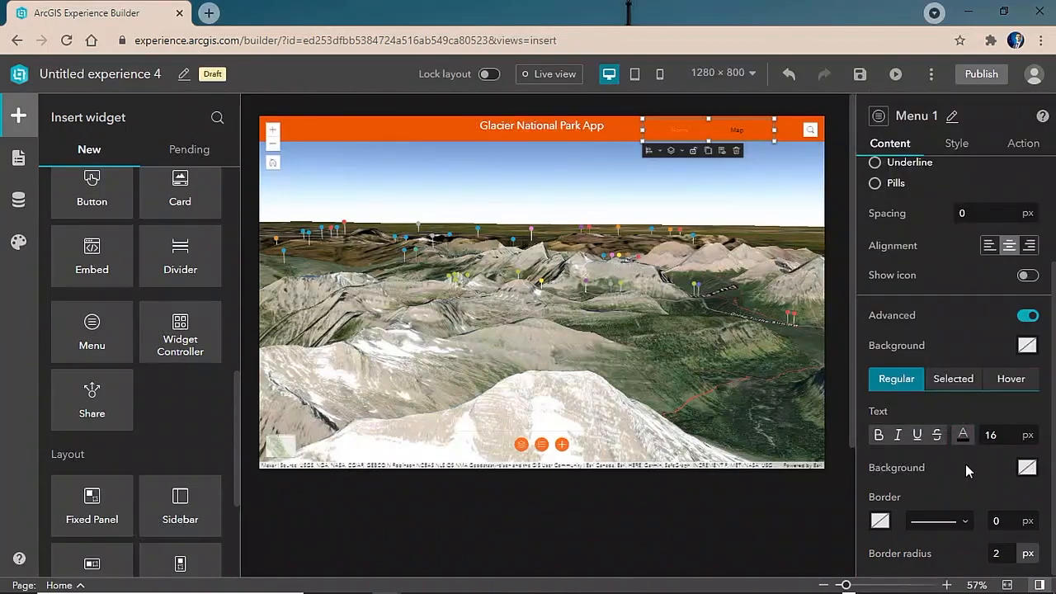
- Change the menu's selected-state text to a dark colour readable on the orange title bar
click(946, 384)
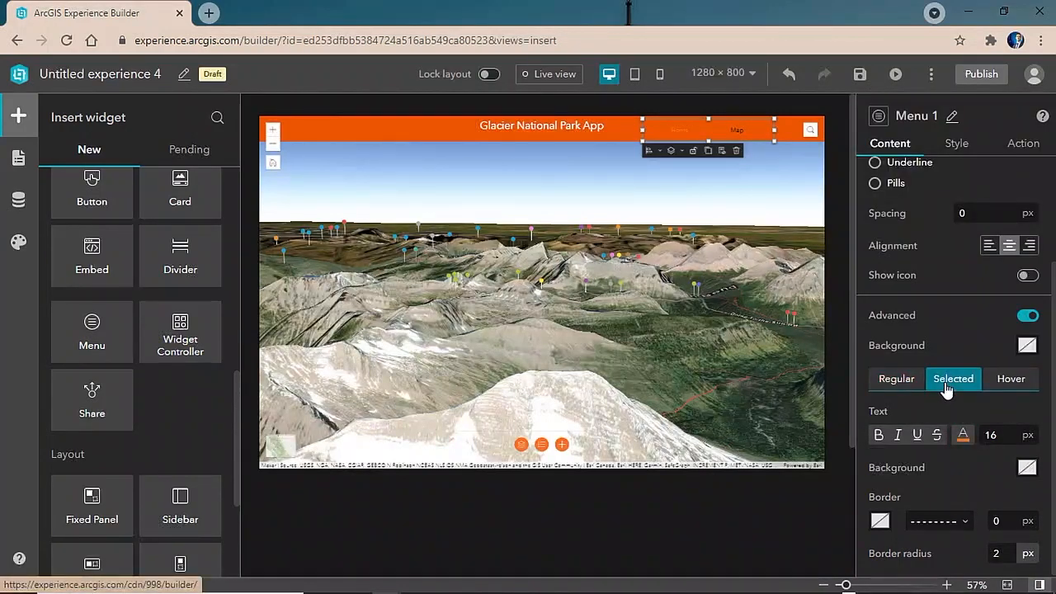
click(963, 433)
click(932, 235)
click(962, 435)
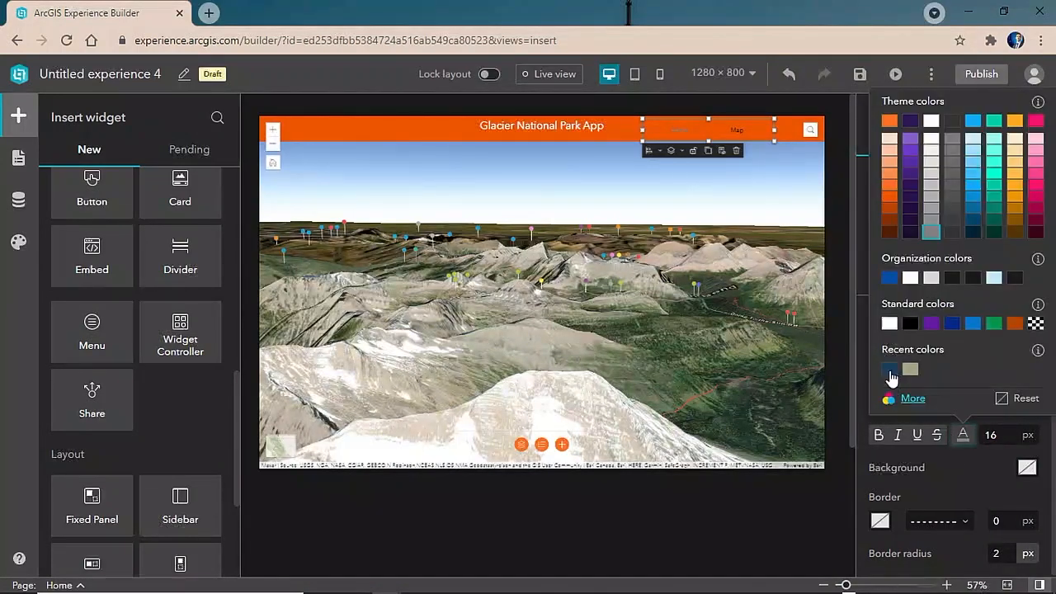
click(940, 482)
- Set the menu's hover-state text colour to black and deselect the widget
click(1007, 384)
click(962, 437)
click(918, 320)
click(976, 488)
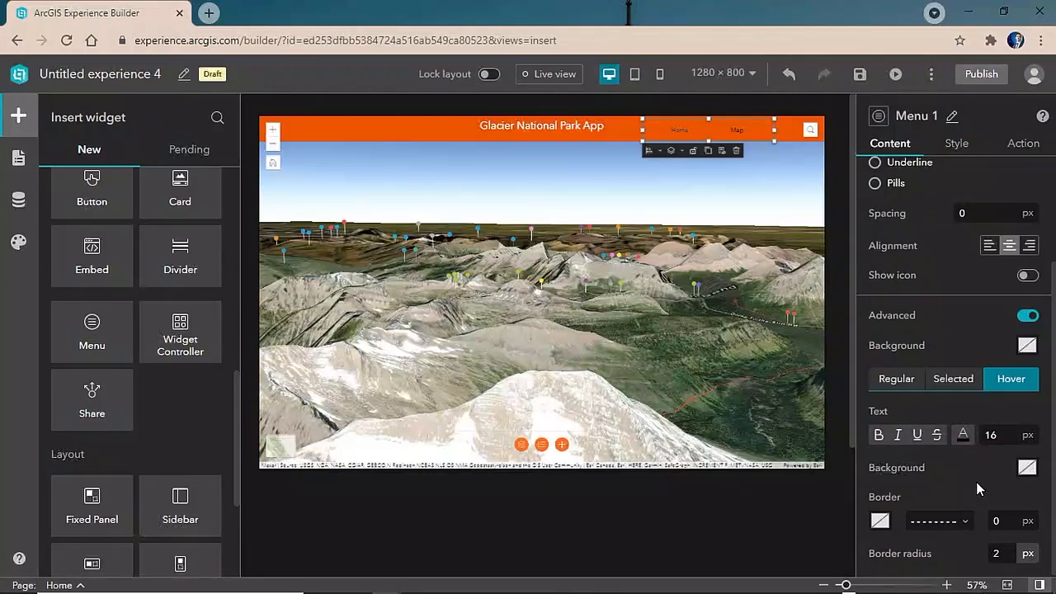
click(827, 241)
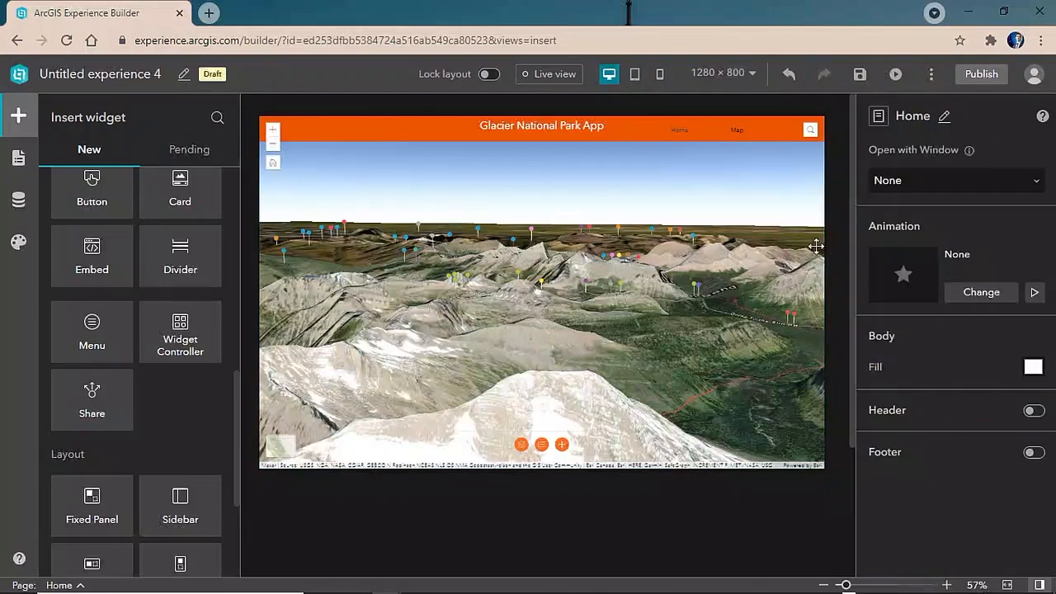
- Switch the Home page to its 360 × 720 phone layout
click(660, 76)
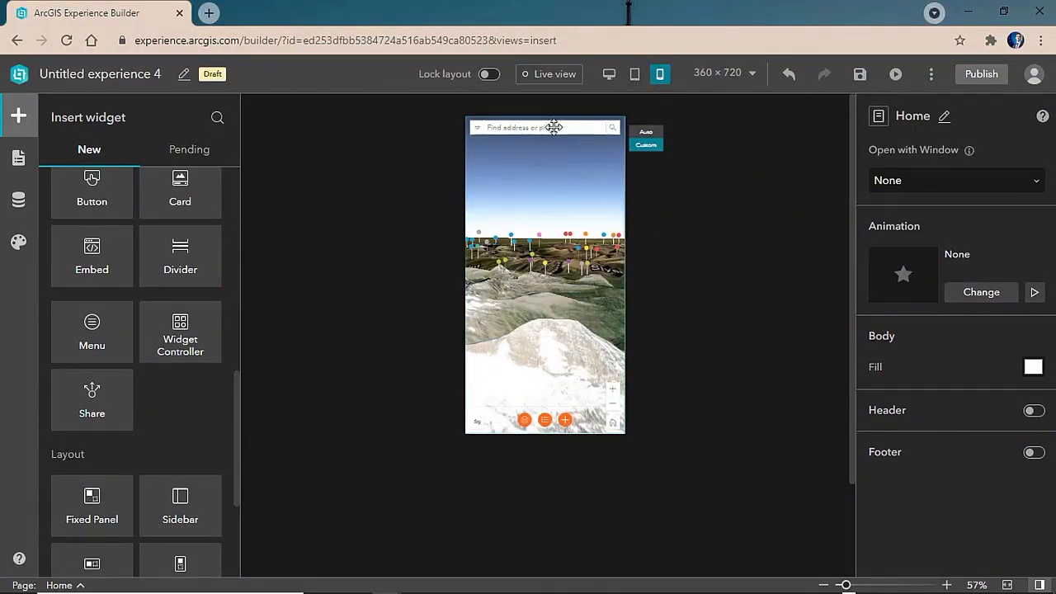
click(582, 155)
click(646, 133)
click(664, 368)
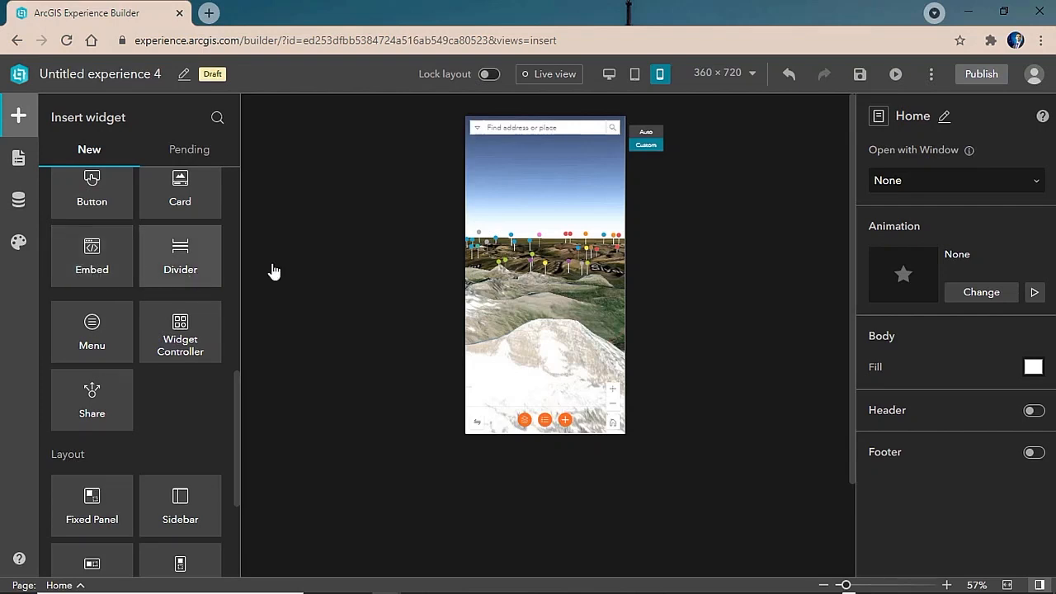
- Turn off the Search tool of the Map 1 widget in the phone layout
click(597, 252)
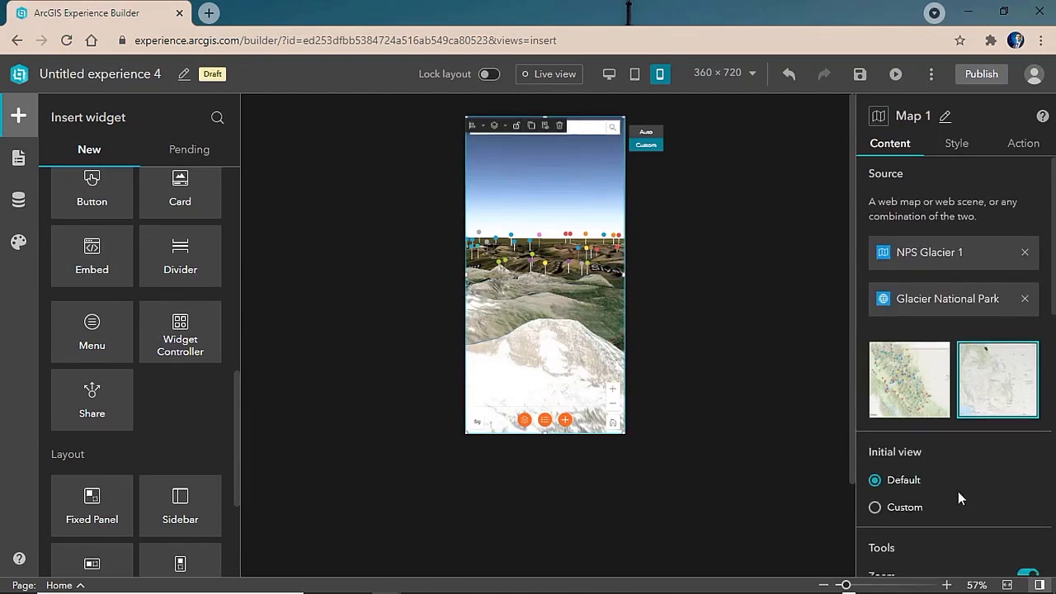
scroll(1027, 442, down, 3)
click(1028, 453)
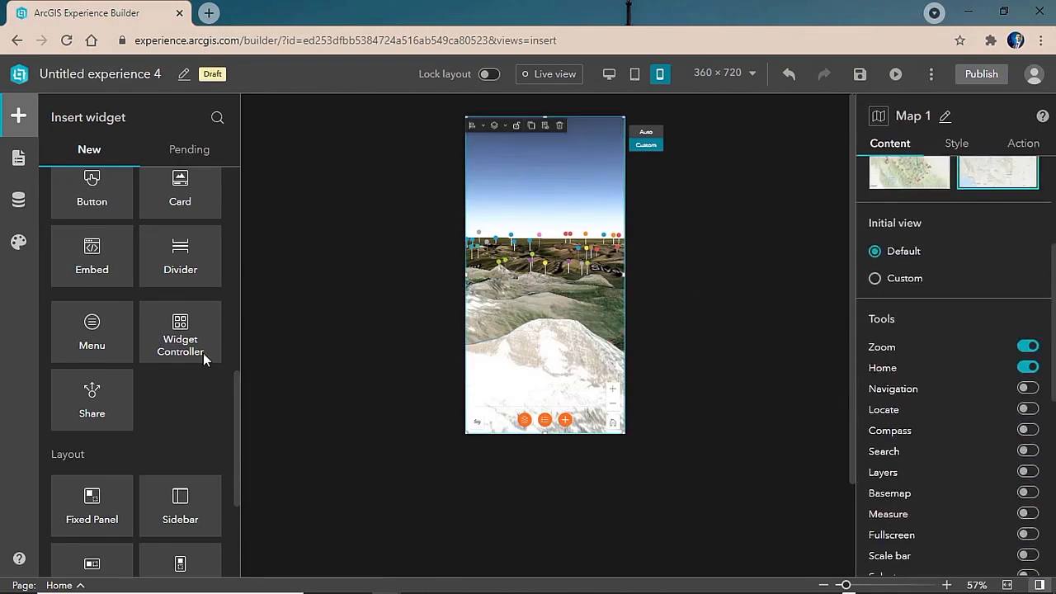
- Insert a text widget at the top of the phone layout's map reading "Glacier National Park App"
scroll(135, 389, up, 1)
scroll(124, 375, up, 1)
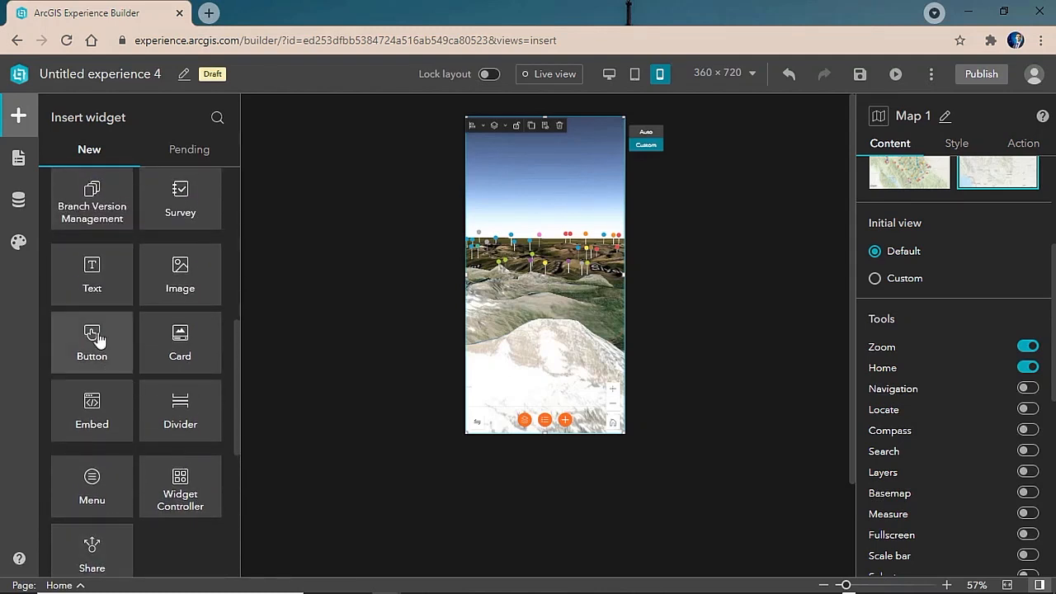
drag(90, 288, 544, 131)
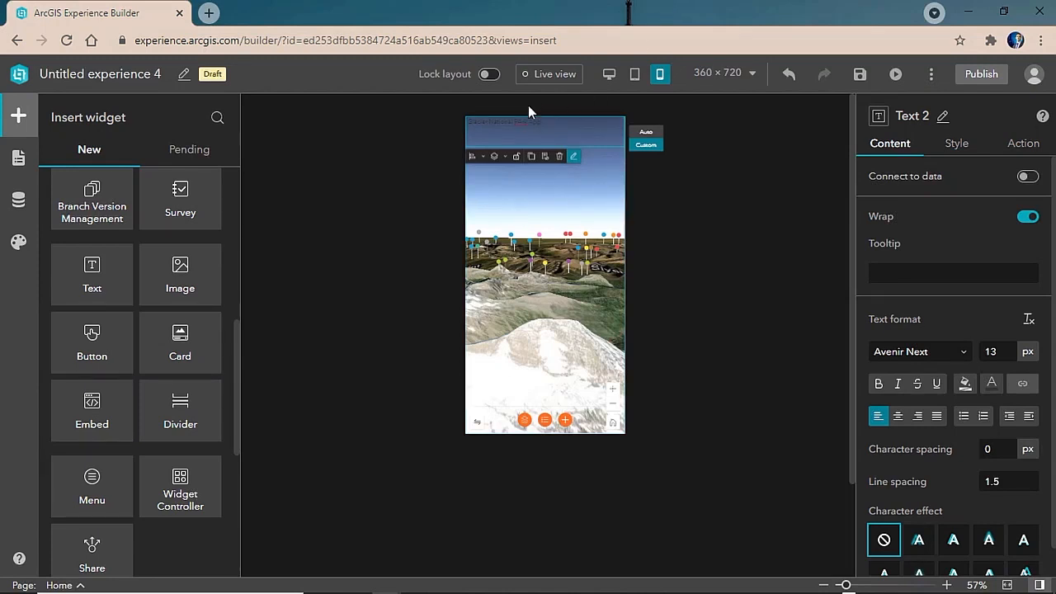
- Format the phone layout's title text as black, 26 px and centred
double_click(552, 118)
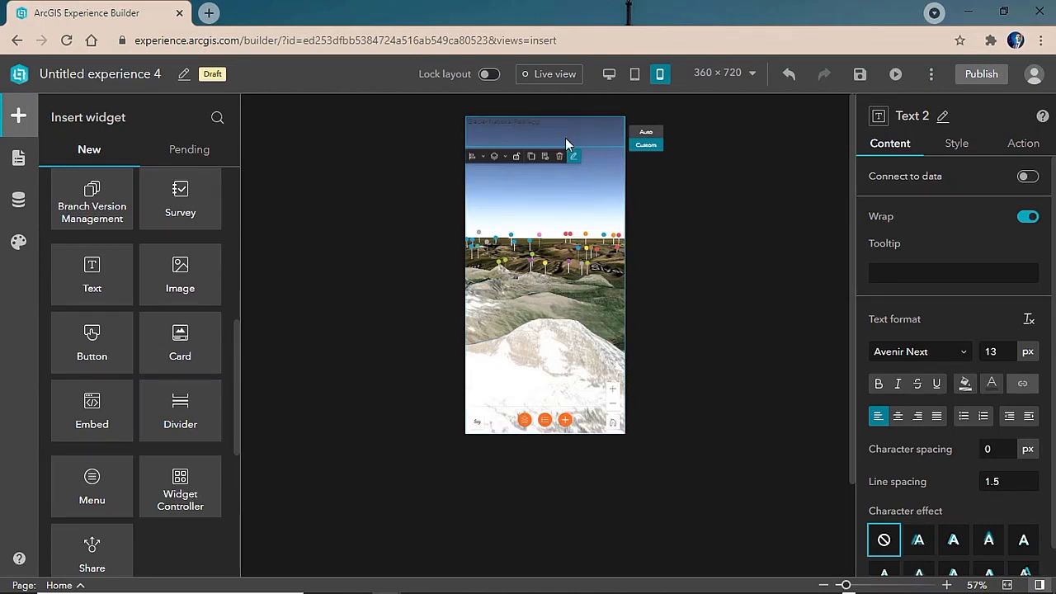
click(992, 383)
click(822, 456)
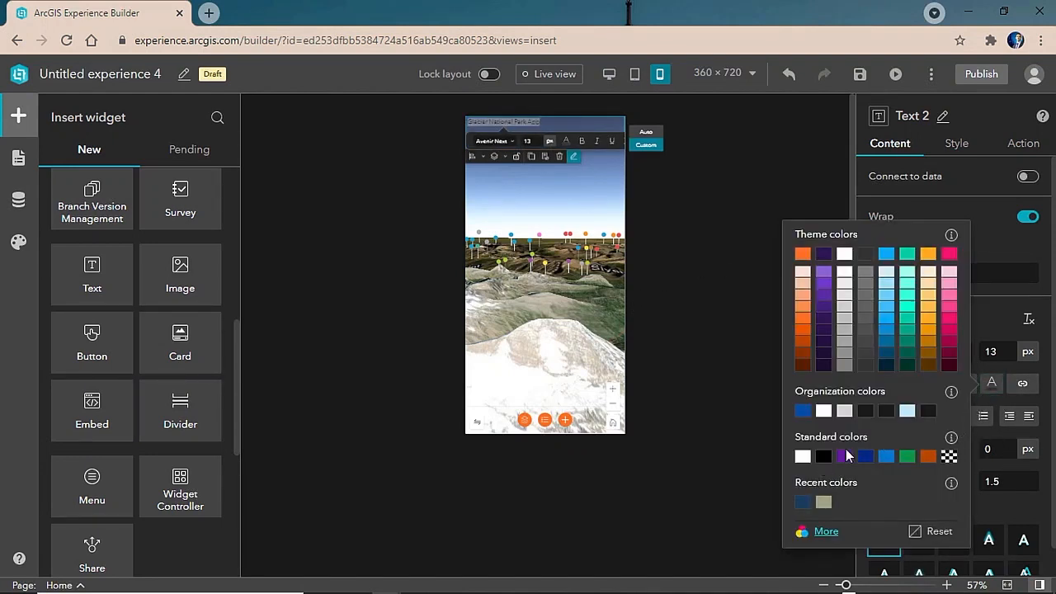
double_click(990, 351)
text(26)
click(897, 416)
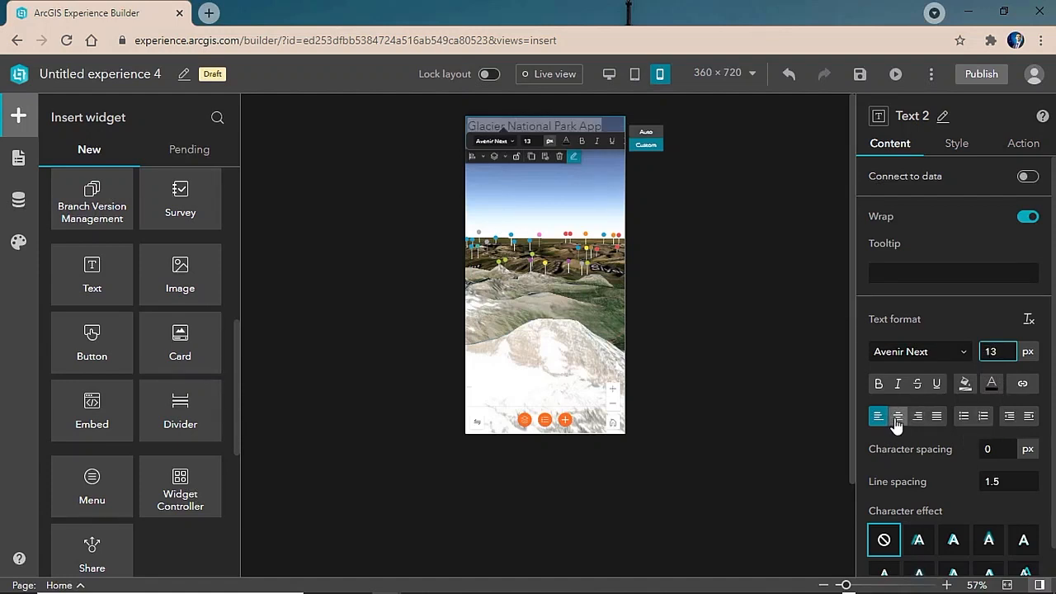
click(784, 380)
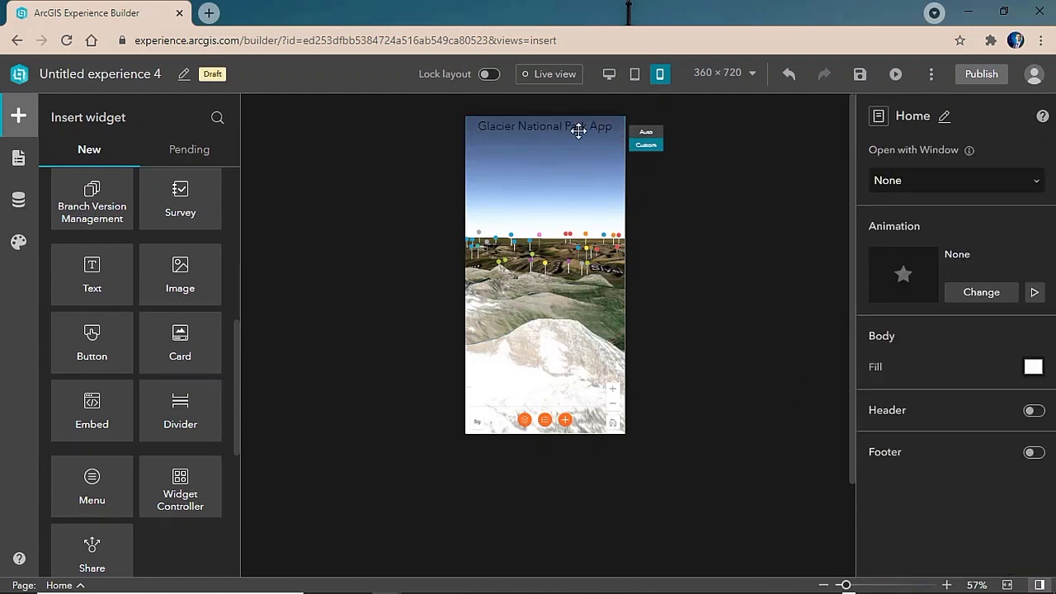
- Save the experience and open its preview
click(861, 75)
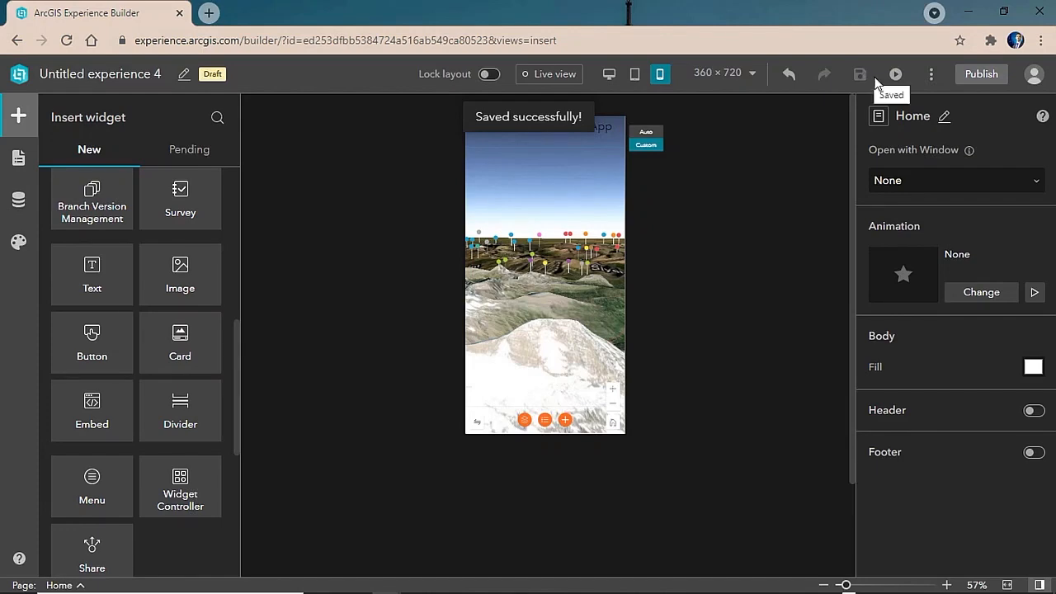
click(895, 80)
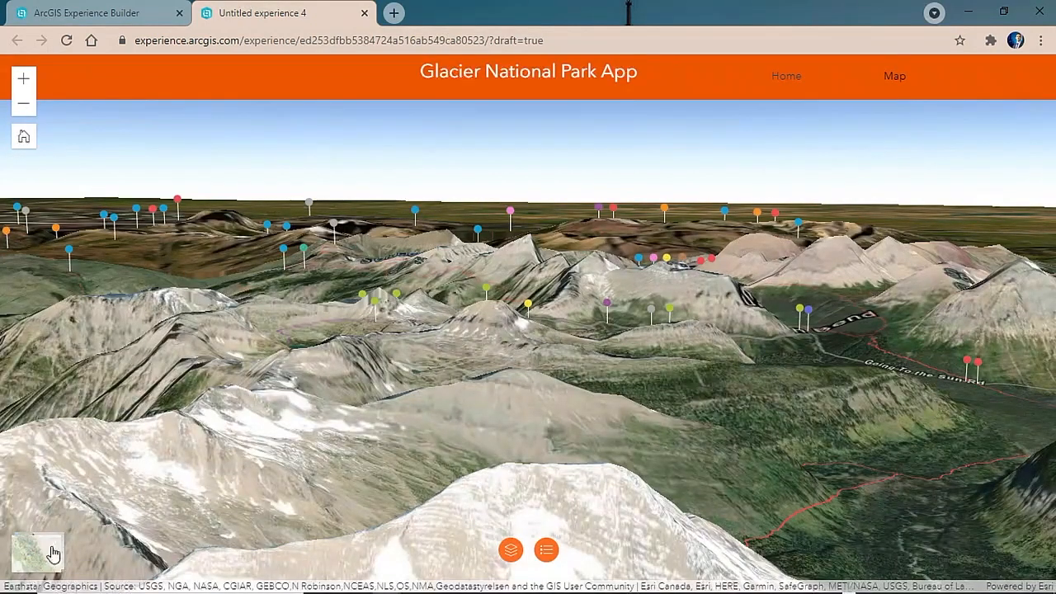
- Try the preview's 2D/3D map switch and its Map Layers and Legend widgets
click(40, 558)
click(41, 558)
click(511, 549)
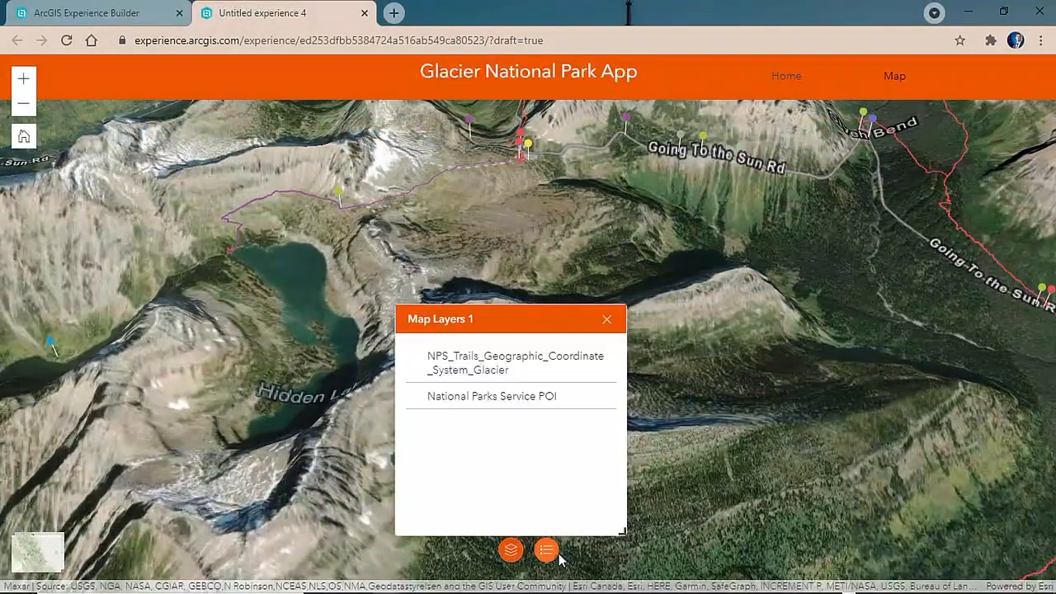
click(547, 550)
click(559, 556)
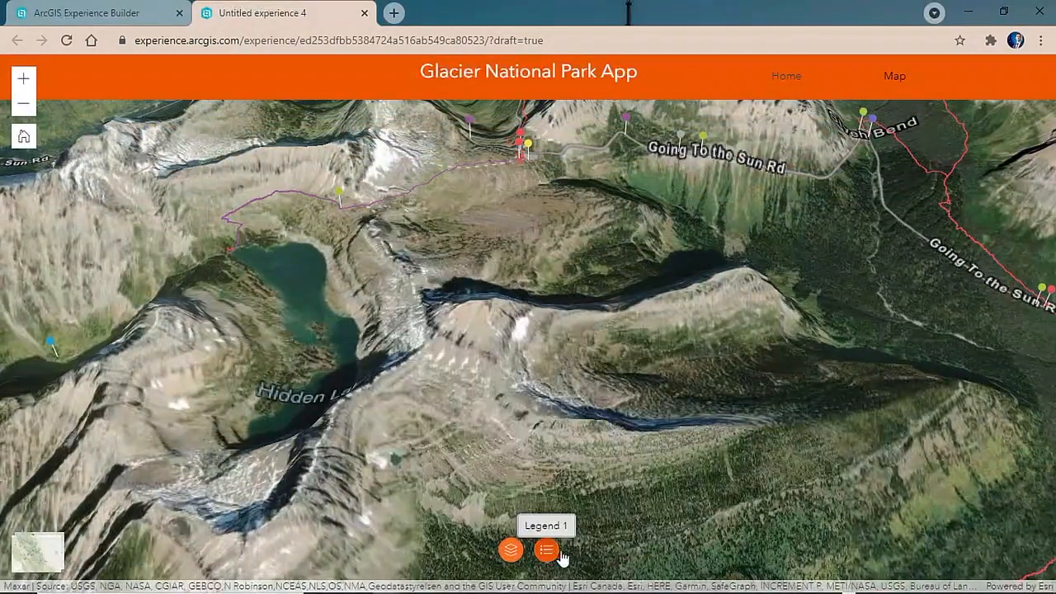
- Test the navigation menu's Map link in the preview and return to the Home page
click(892, 76)
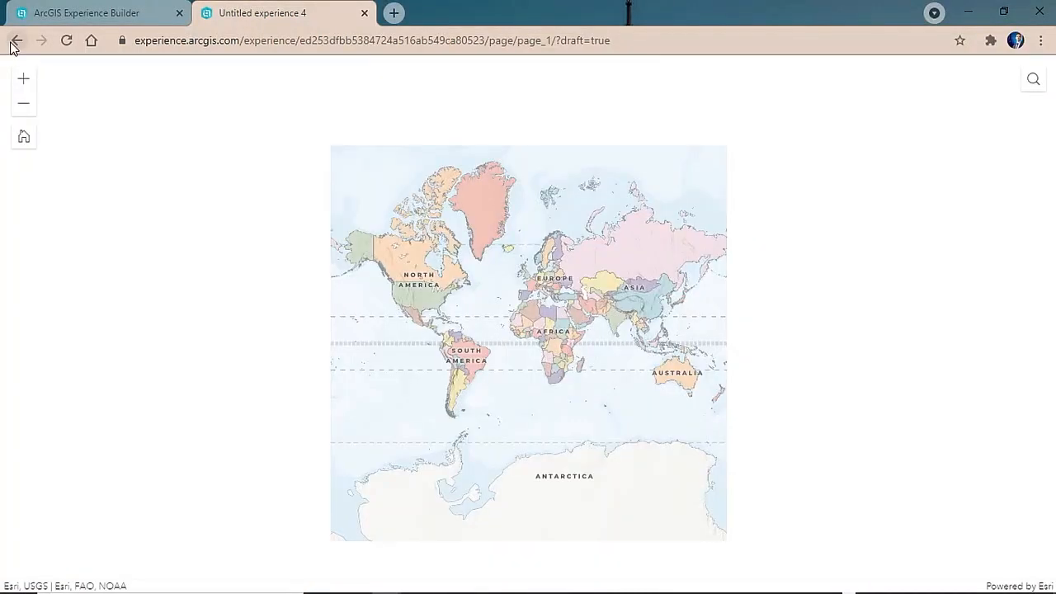
click(15, 41)
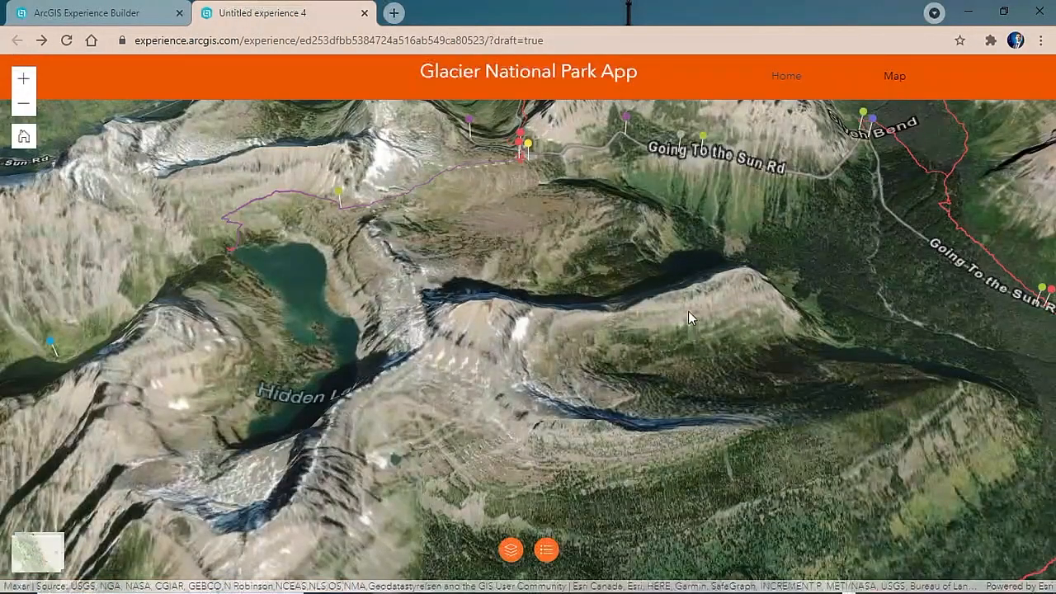
- View the preview in the browser's device emulation as an iPhone X, with a widened page area
key(F12)
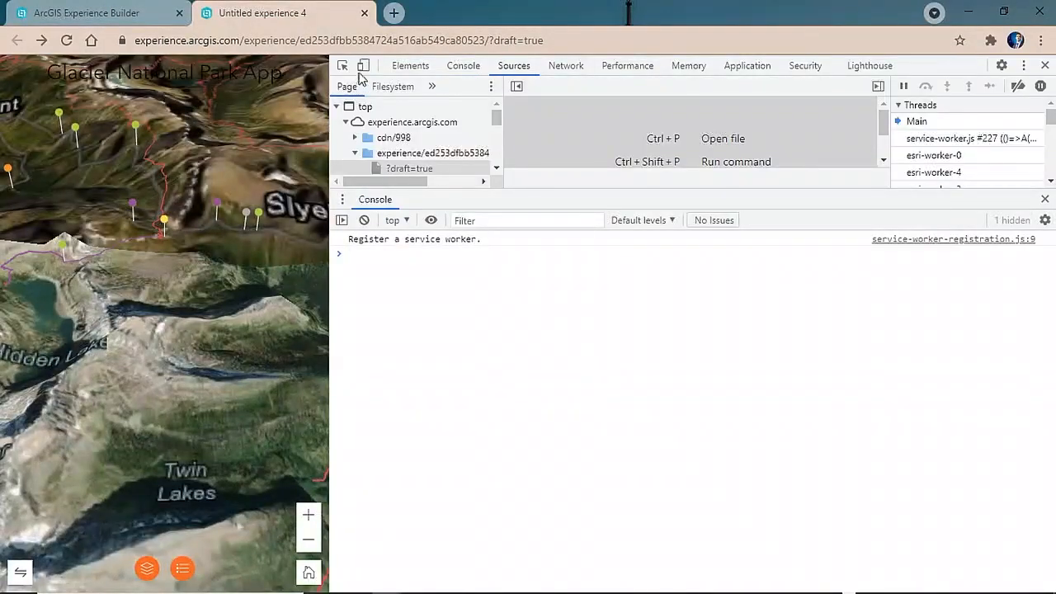
click(363, 65)
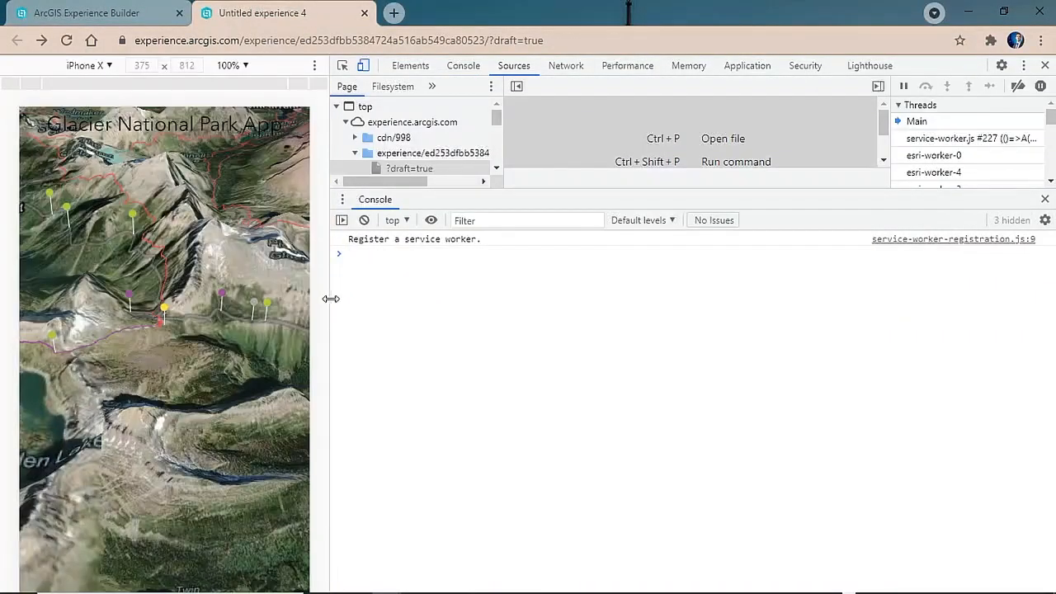
drag(335, 299, 726, 303)
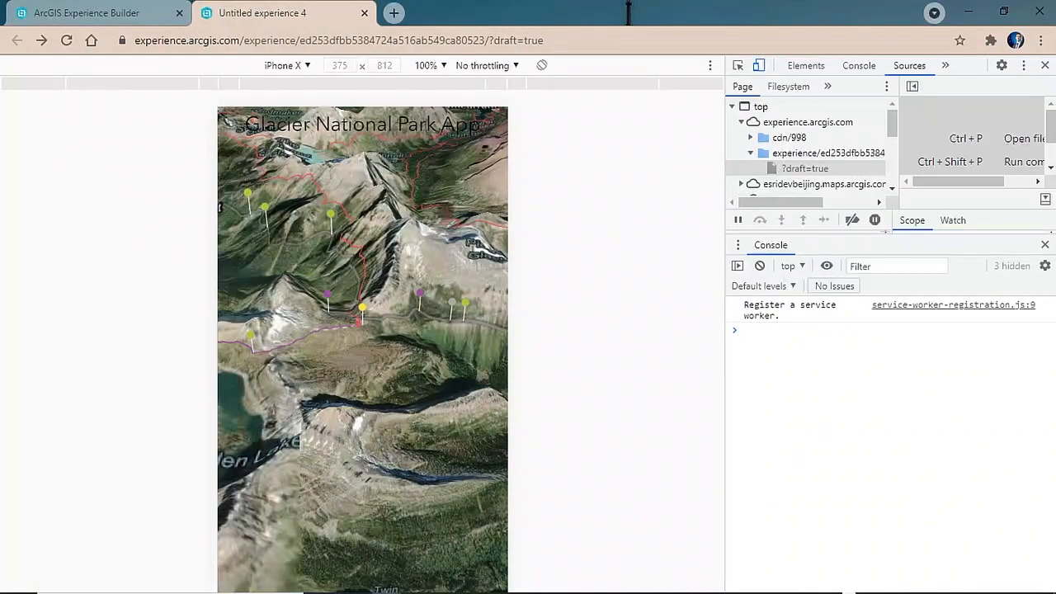
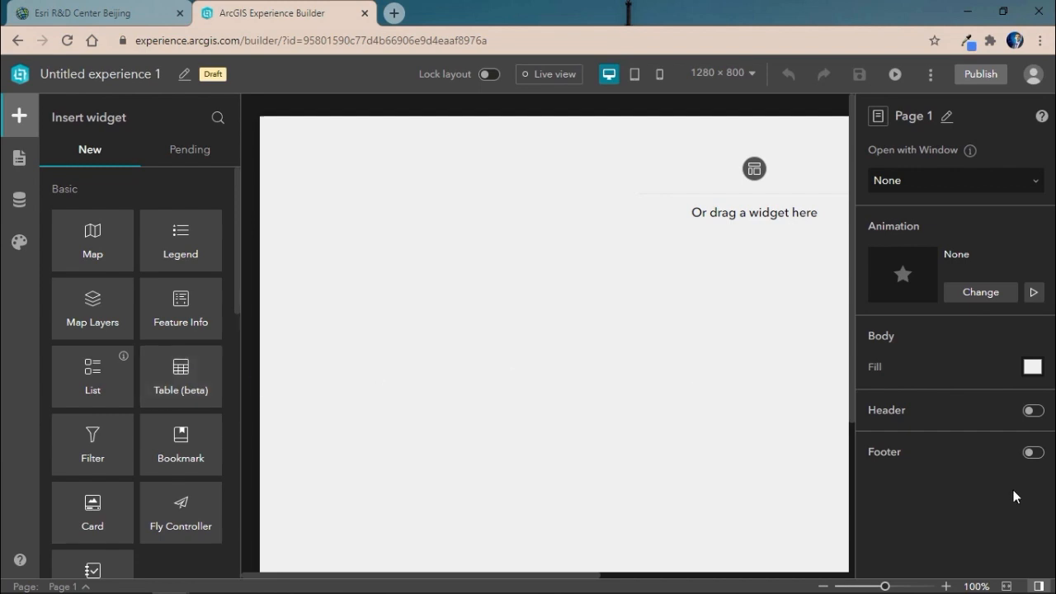
- Add the NPS Glacier 1 web map and the Glacier National Park web scene as data of the new experience
click(1007, 587)
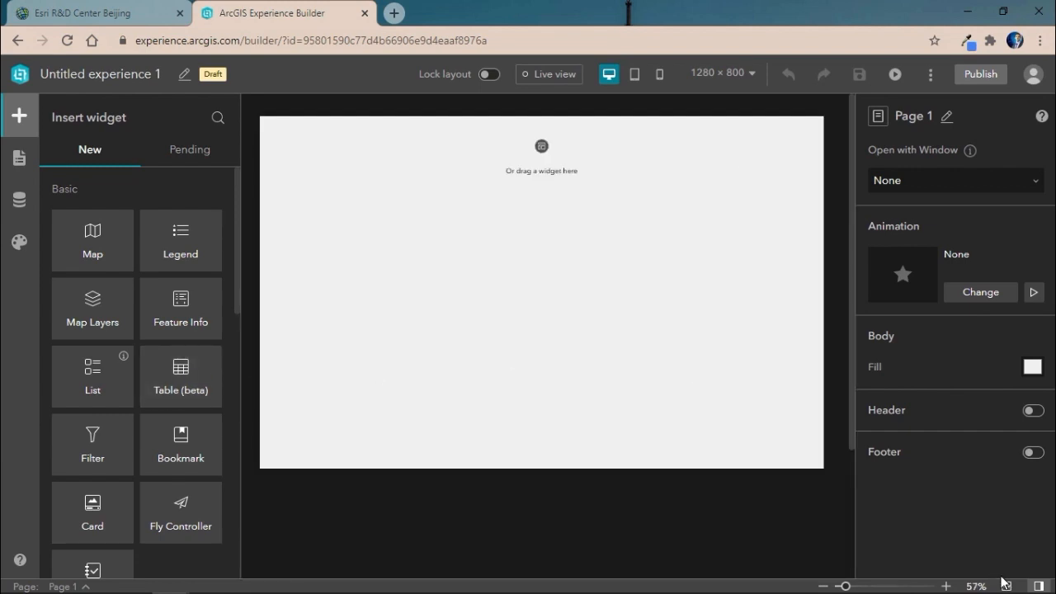
click(33, 199)
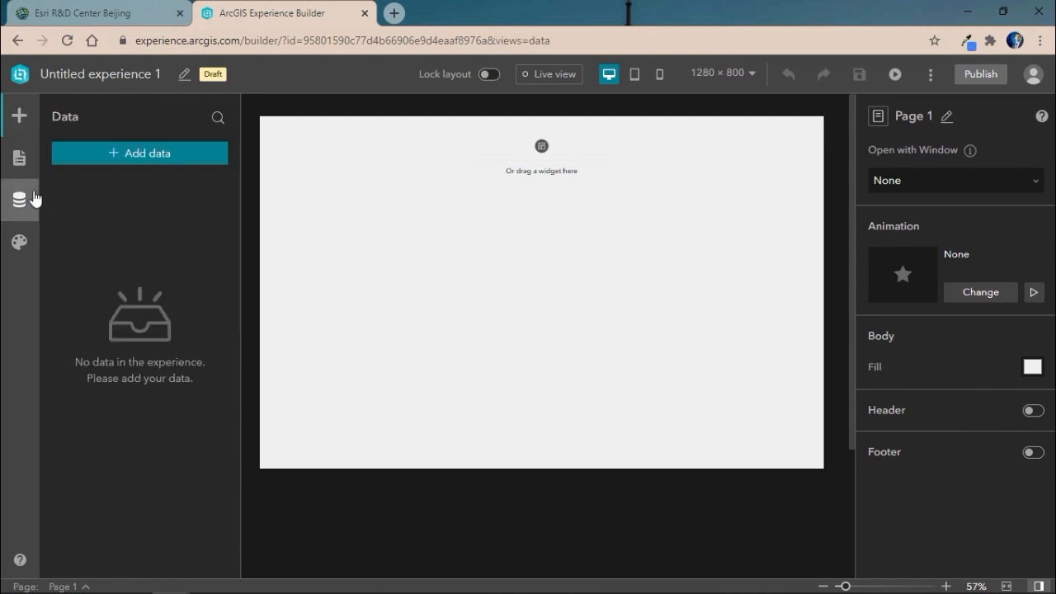
click(121, 157)
click(484, 264)
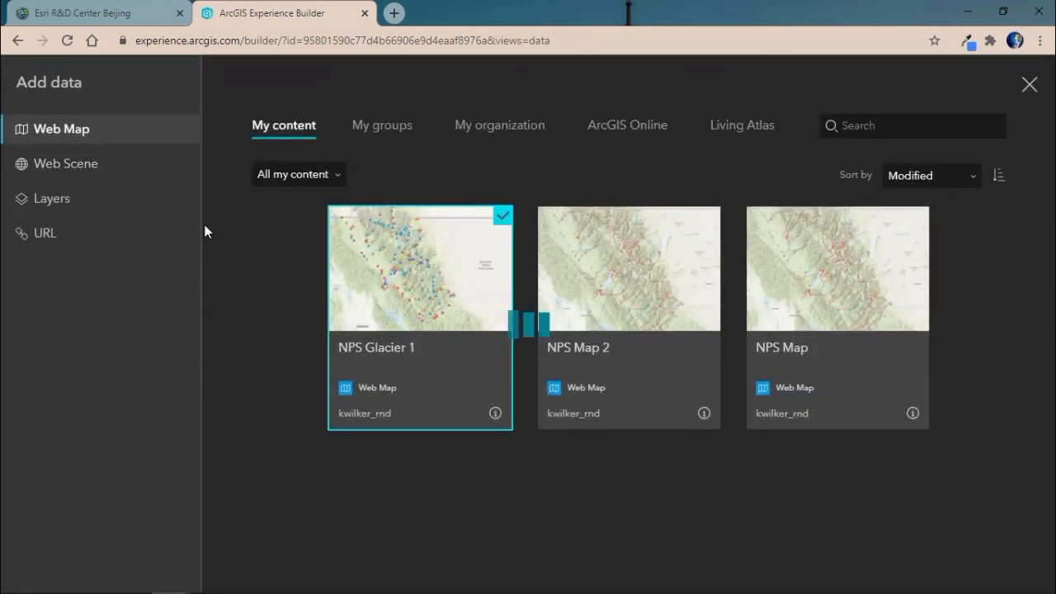
click(91, 169)
click(363, 264)
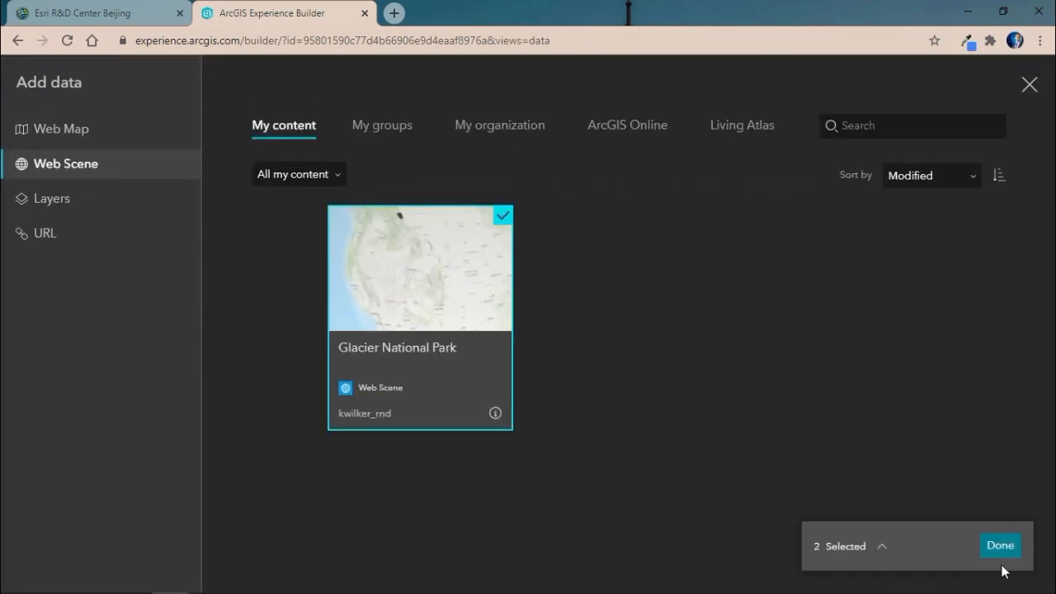
click(999, 551)
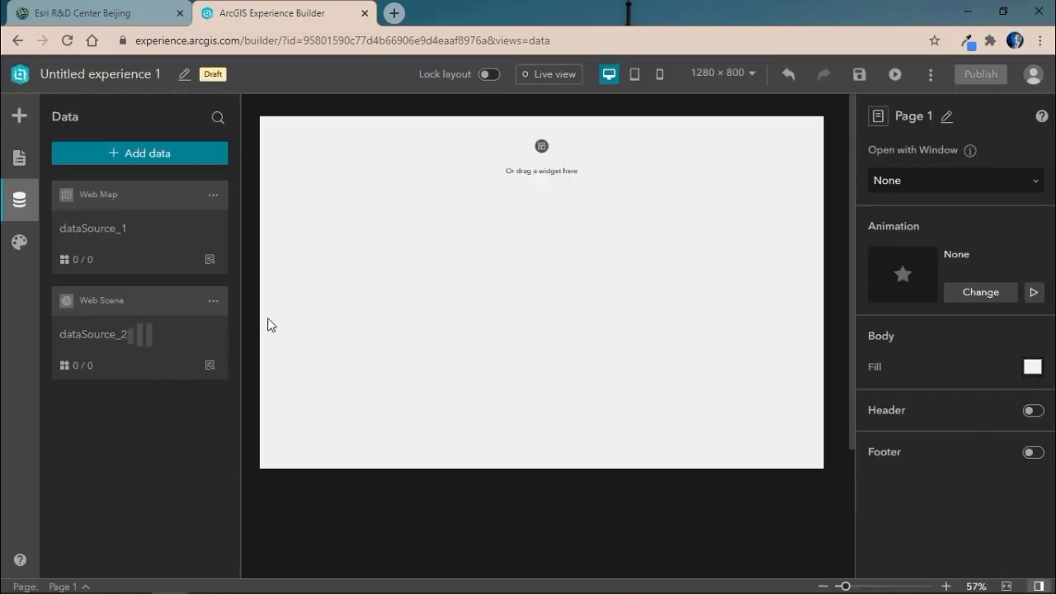
- Insert a map widget and stretch it to the page's full height, leaving an empty strip along the page's left side
click(36, 162)
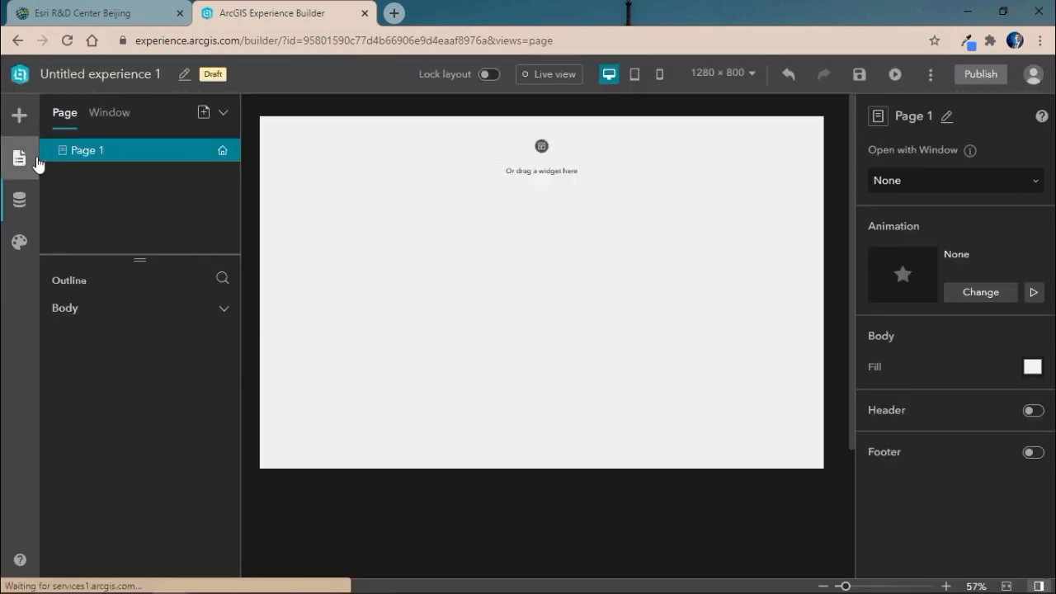
click(19, 116)
drag(92, 239, 731, 382)
drag(648, 293, 415, 116)
- Set the Glacier National Park web scene and the NPS Glacier 1 web map as the map widget's sources
click(995, 256)
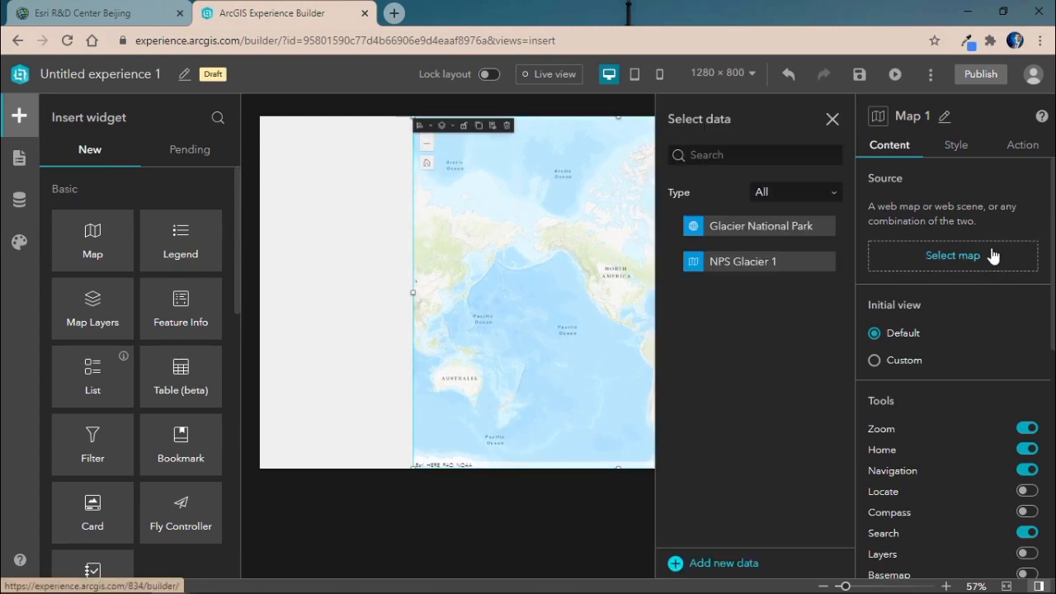
click(731, 236)
click(740, 264)
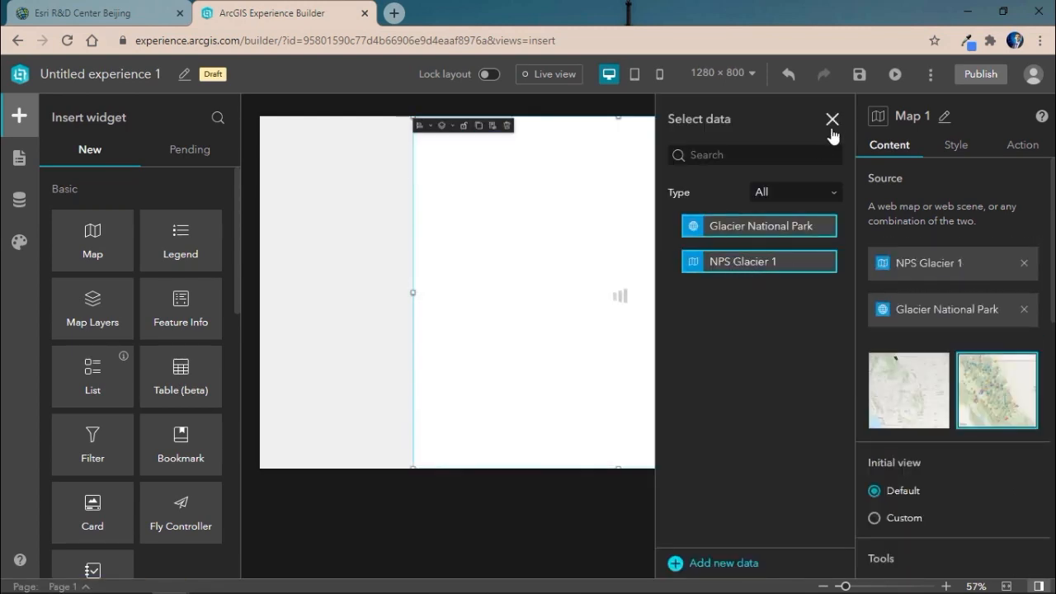
click(832, 124)
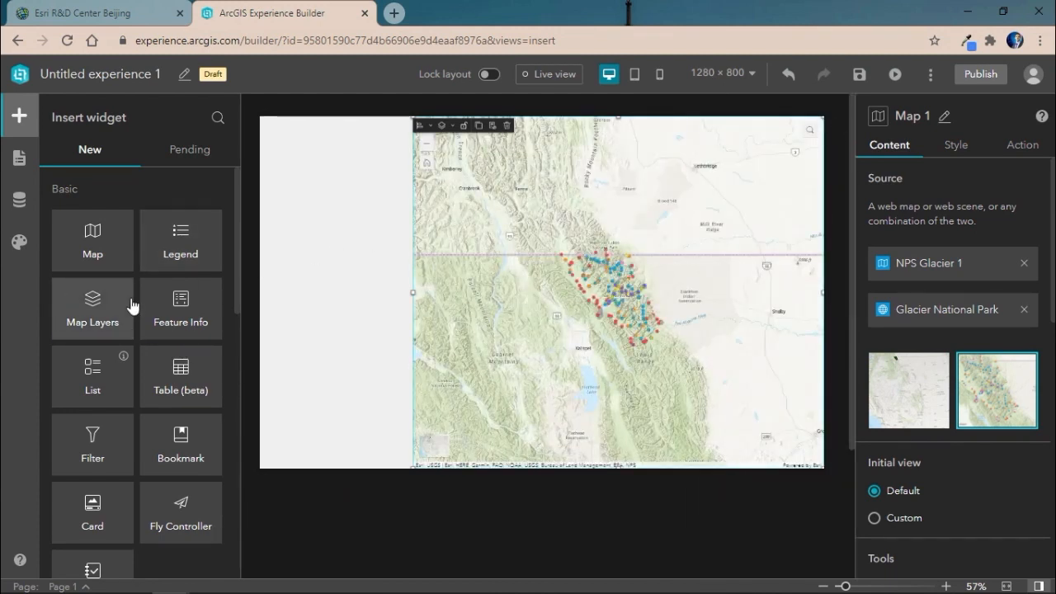
- Insert a Widget Controller along the bottom edge of the map
scroll(136, 386, down, 4)
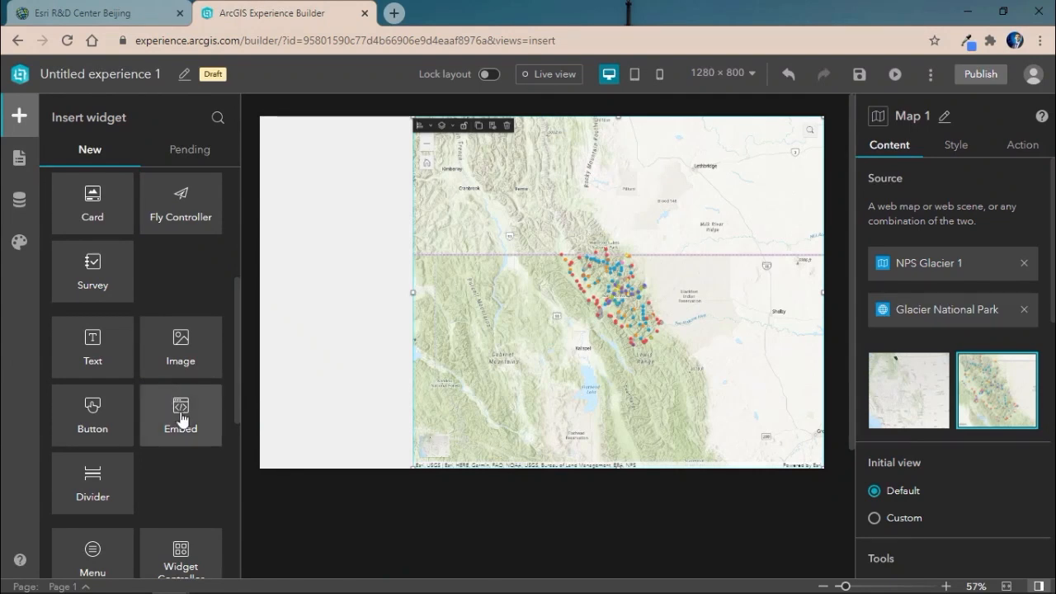
scroll(183, 417, up, 2)
scroll(184, 425, up, 1)
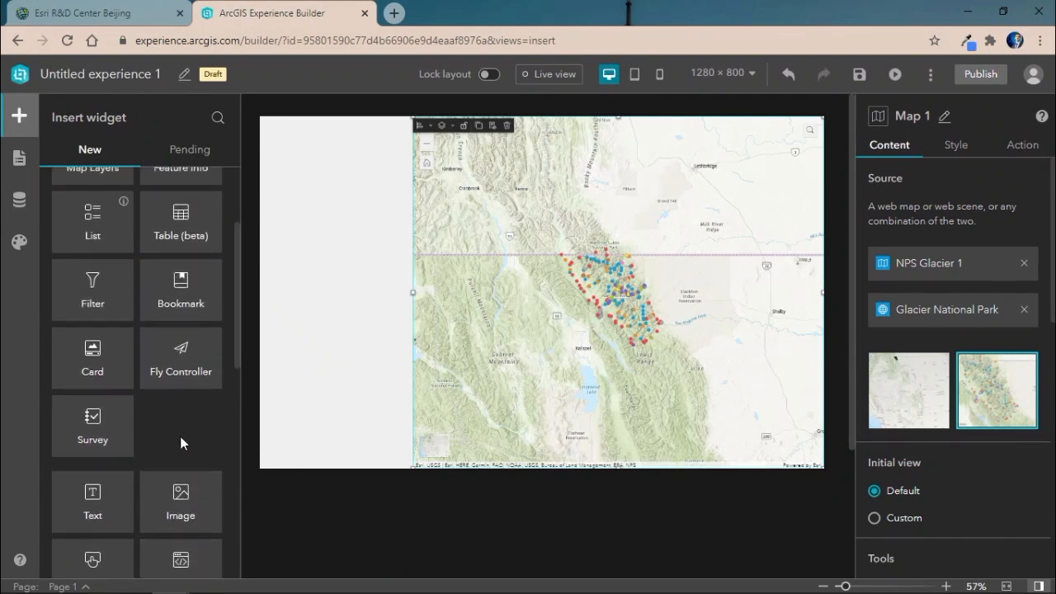
scroll(182, 439, down, 3)
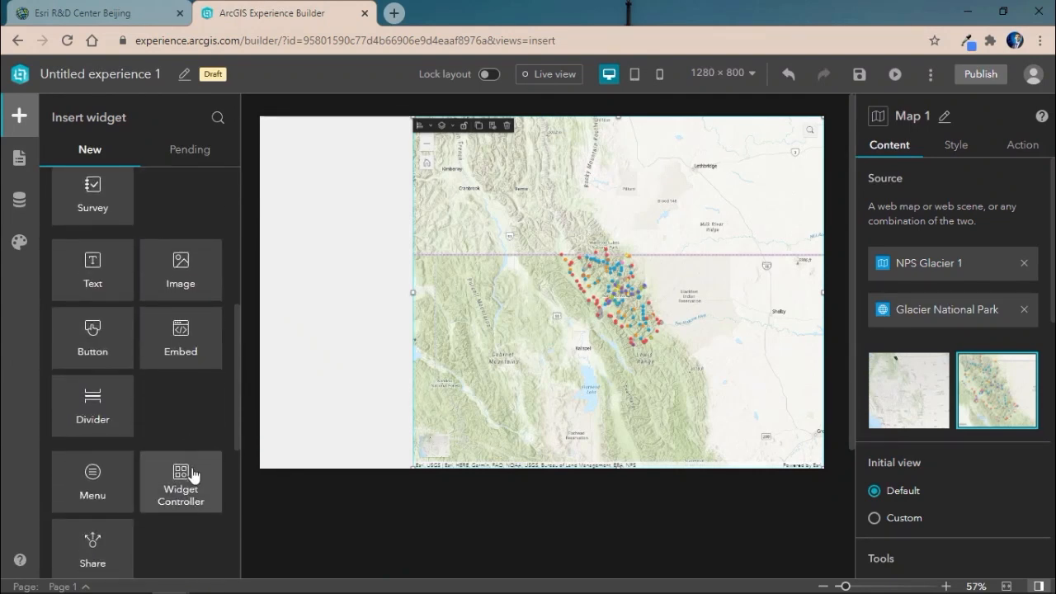
drag(191, 474, 652, 454)
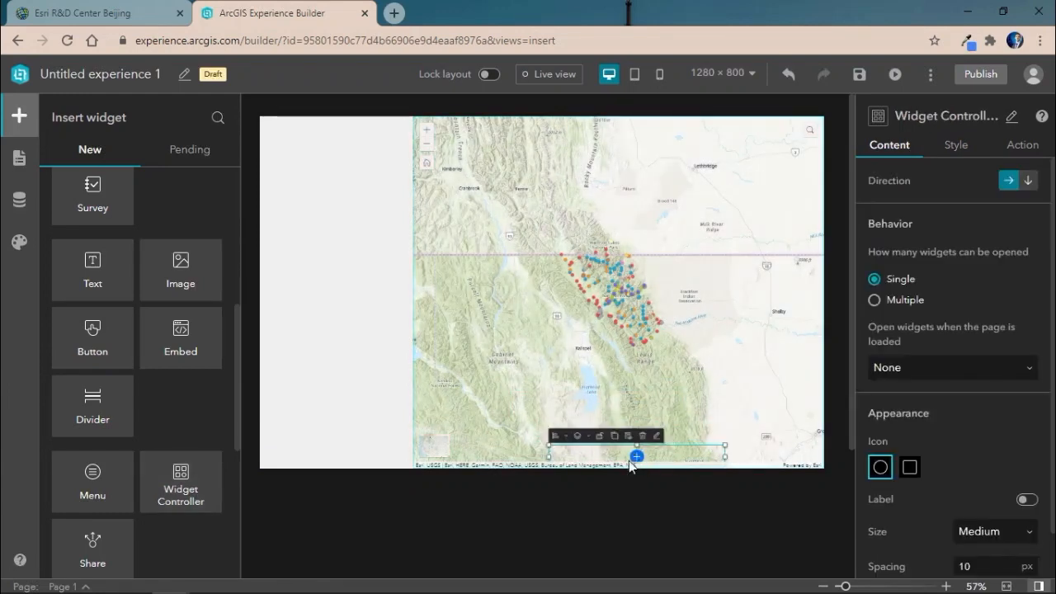
- Add a Table (beta) widget to the Widget Controller
click(636, 457)
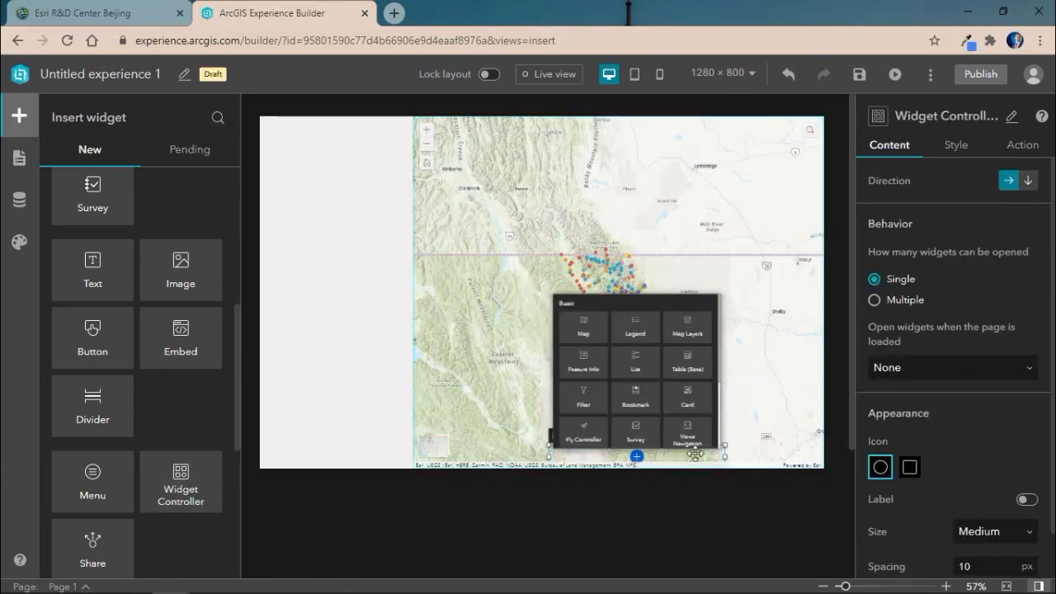
scroll(681, 394, down, 1)
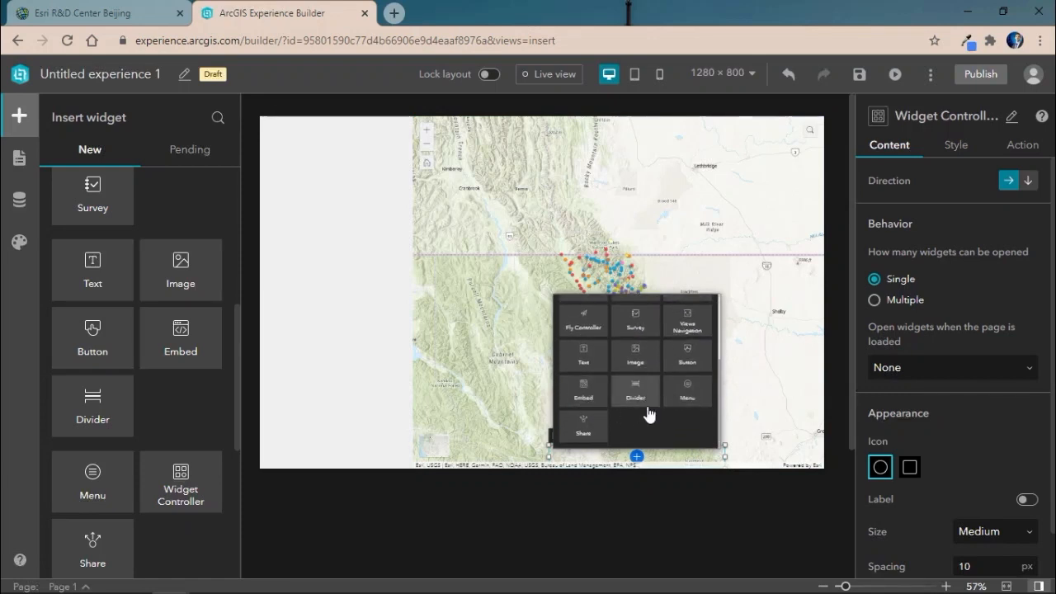
scroll(676, 407, up, 1)
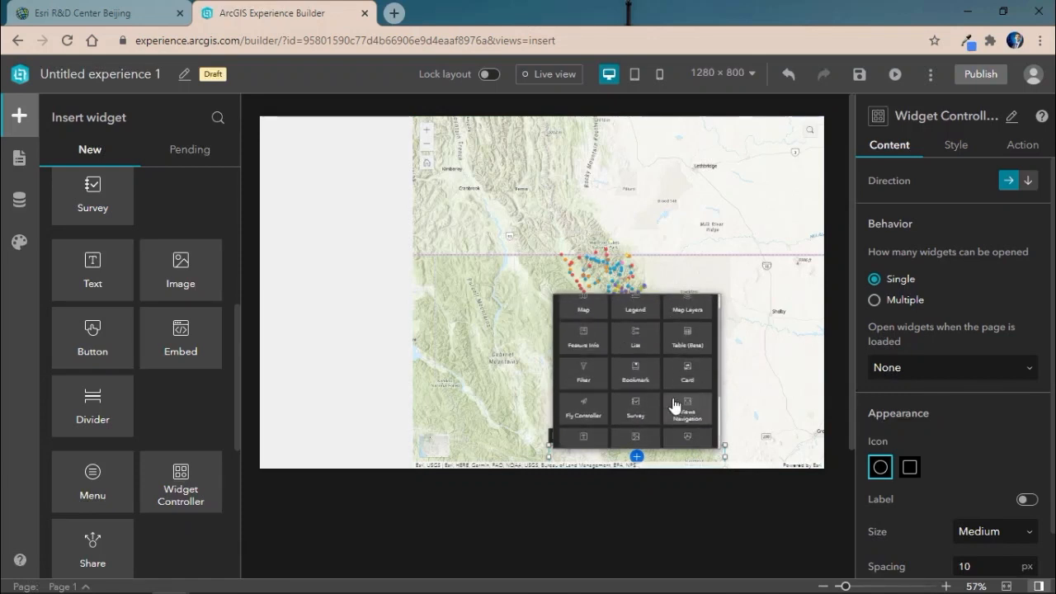
scroll(685, 379, up, 1)
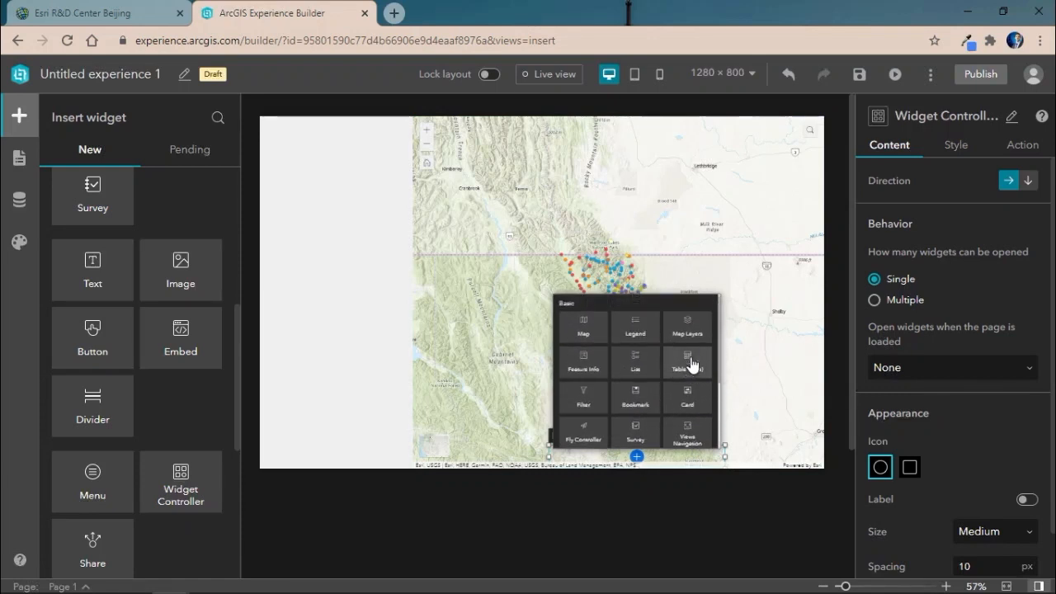
click(837, 373)
- Add a sheet to the table using the National Parks Service POI Glacier layer from NPS Glacier 1, and close the table
click(627, 458)
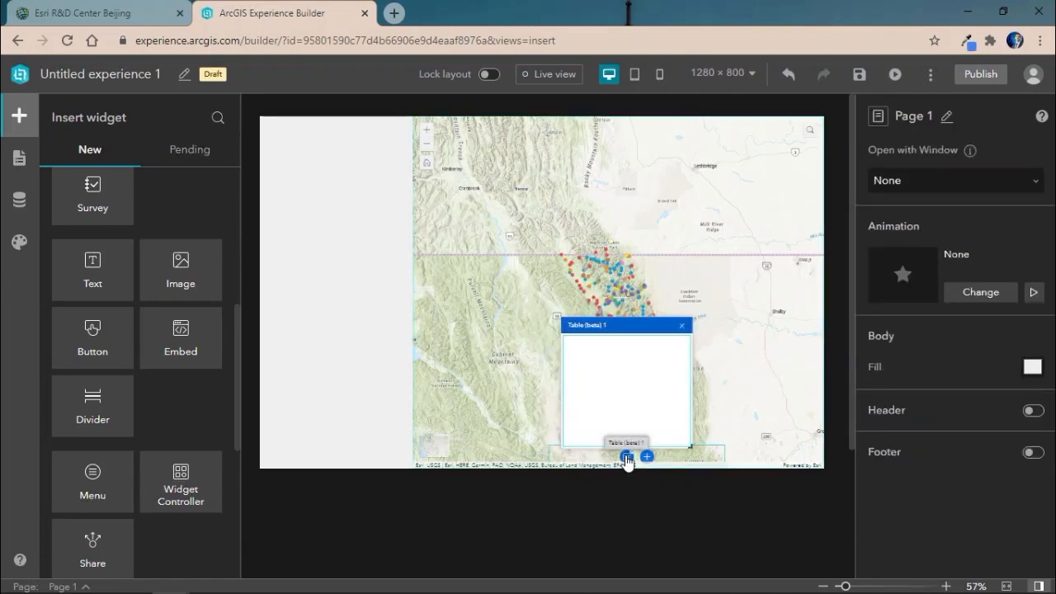
click(993, 181)
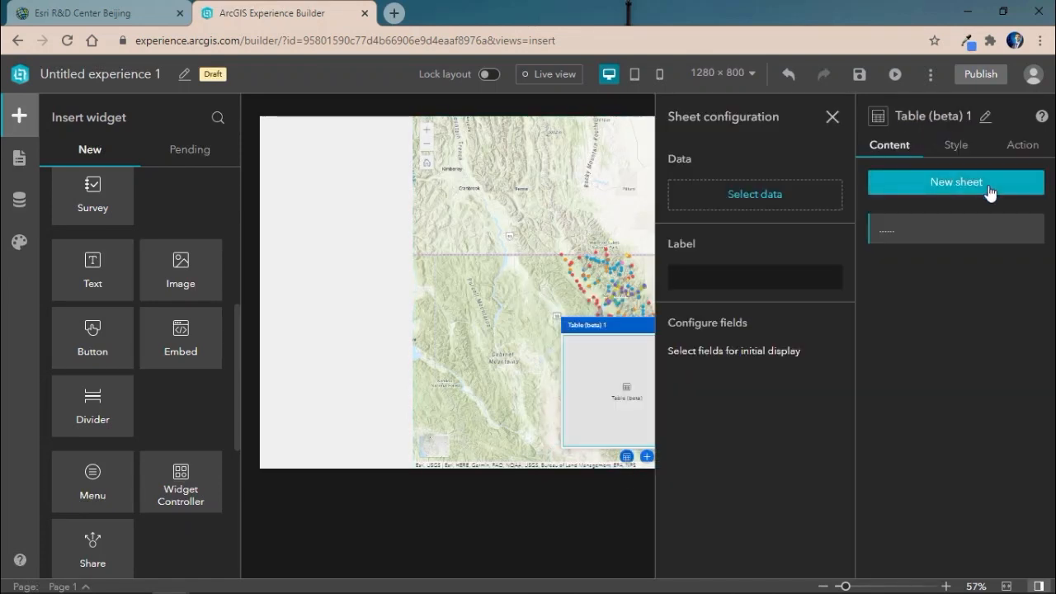
click(799, 210)
click(684, 252)
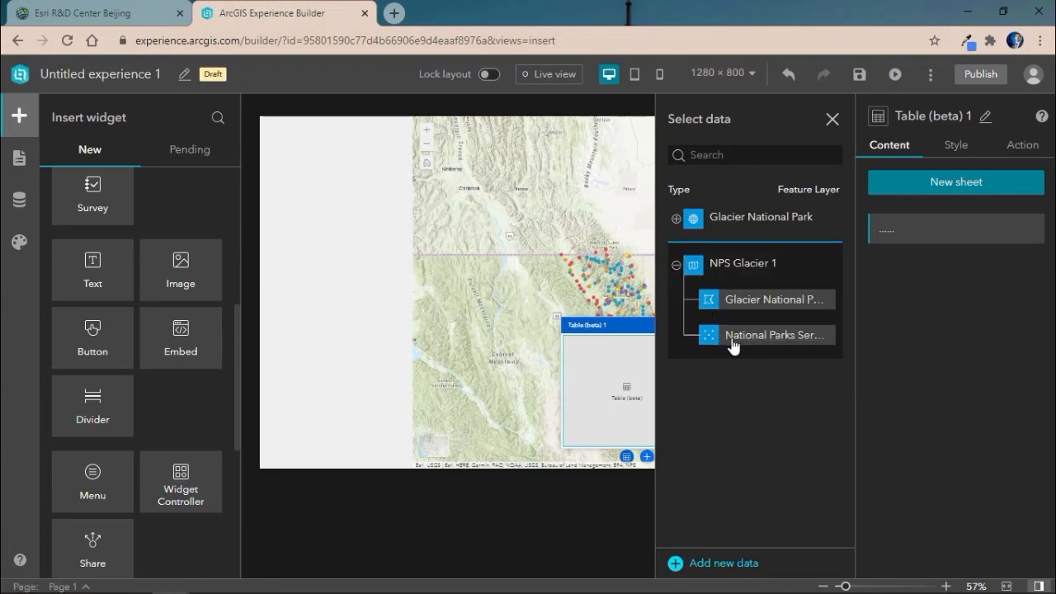
click(733, 343)
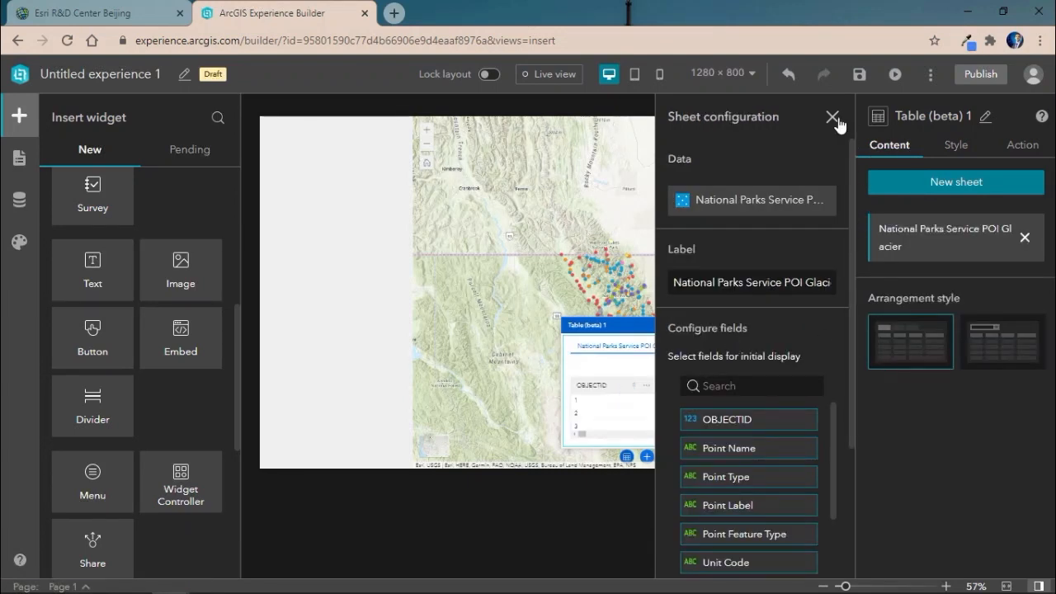
click(832, 117)
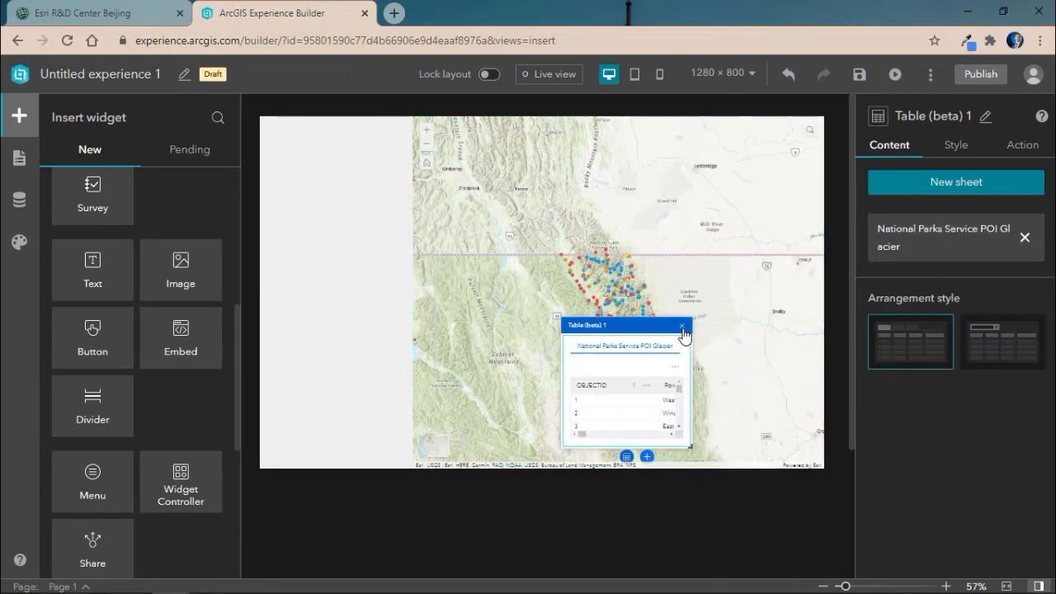
click(681, 327)
click(341, 512)
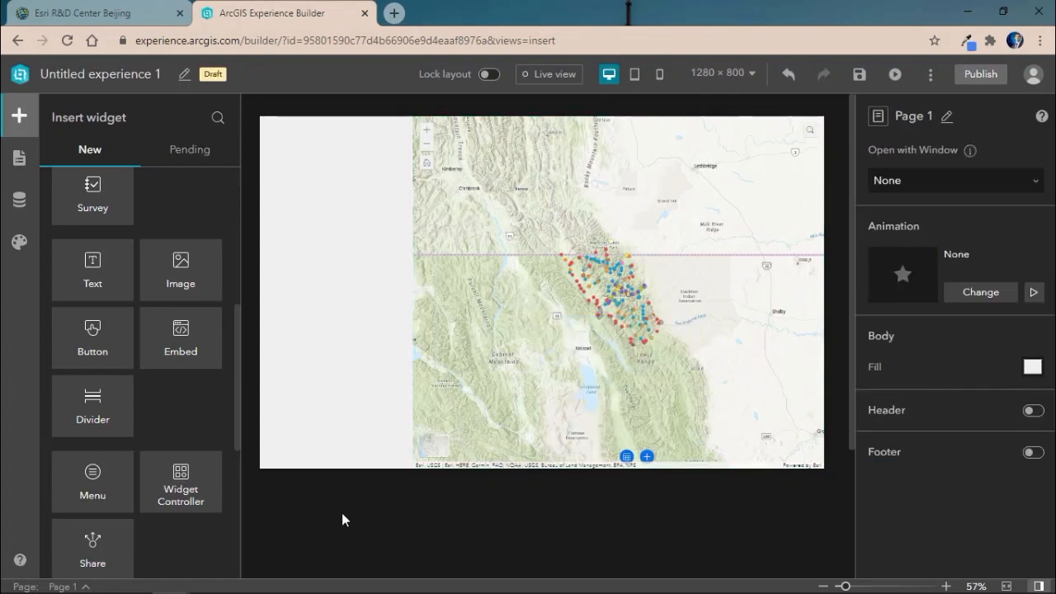
scroll(132, 314, up, 5)
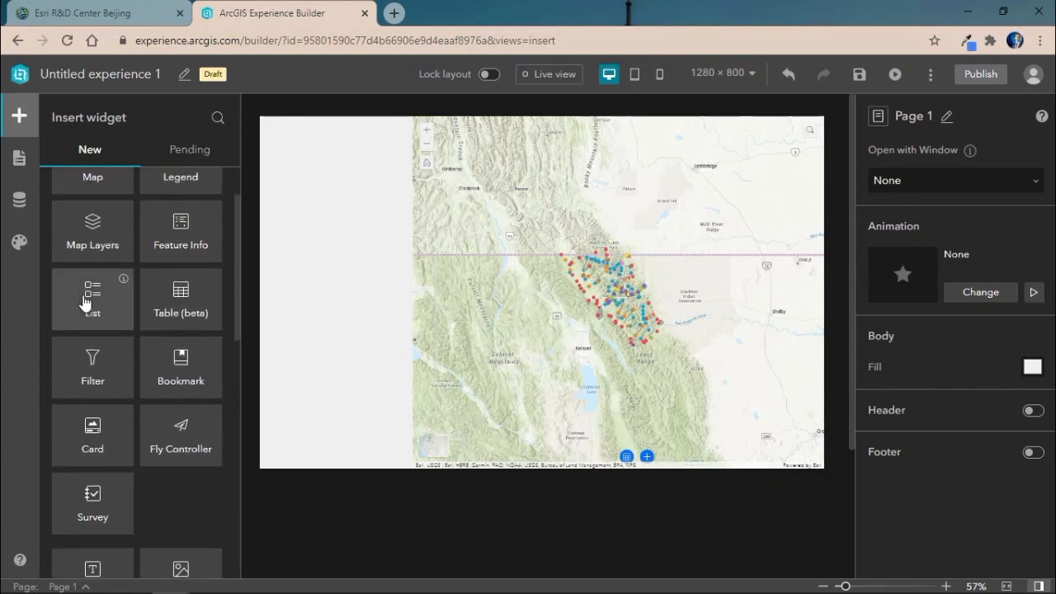
drag(92, 294, 432, 236)
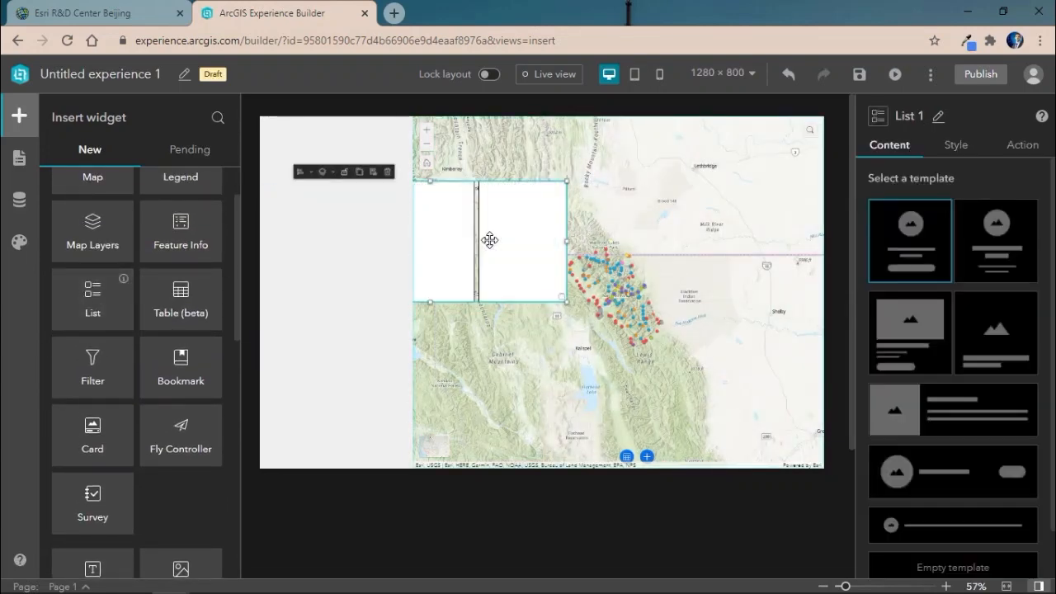
click(391, 173)
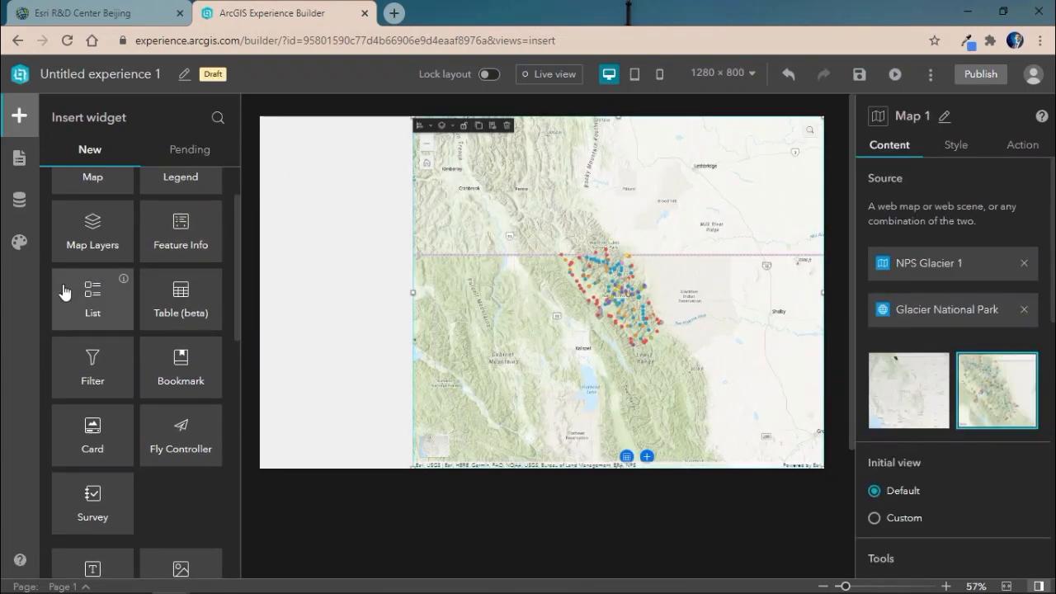
- Insert a List in the empty strip beside the map and apply the row template with round image, text and button
drag(83, 290, 384, 187)
drag(533, 176, 415, 184)
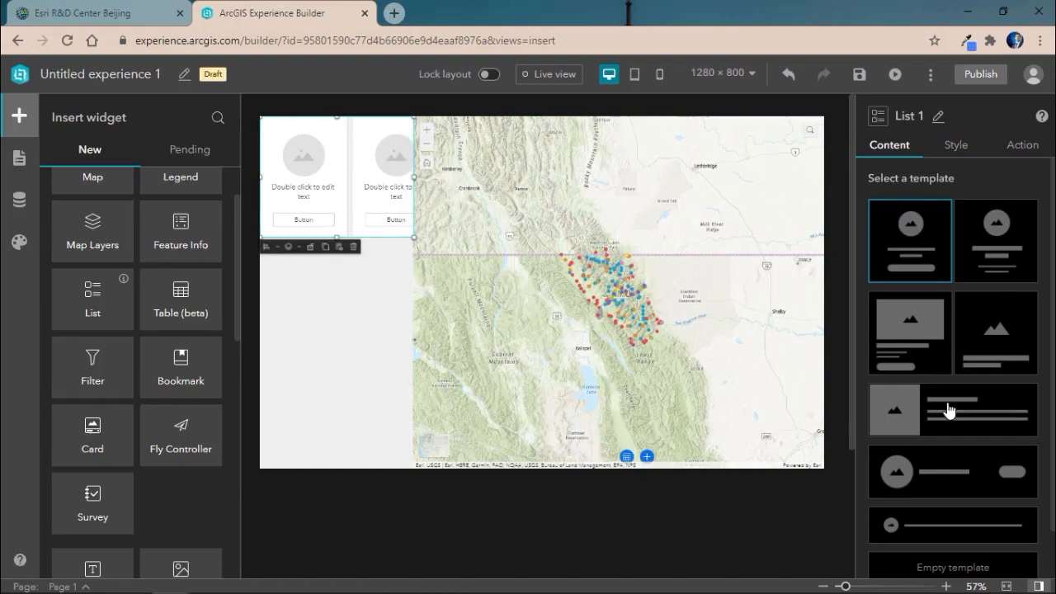
click(960, 477)
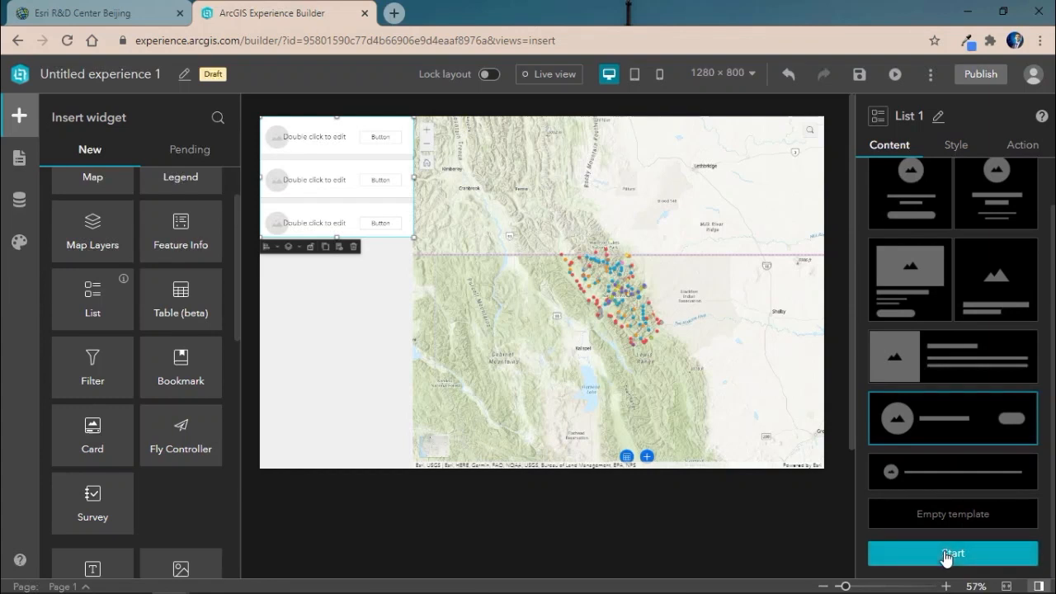
click(953, 553)
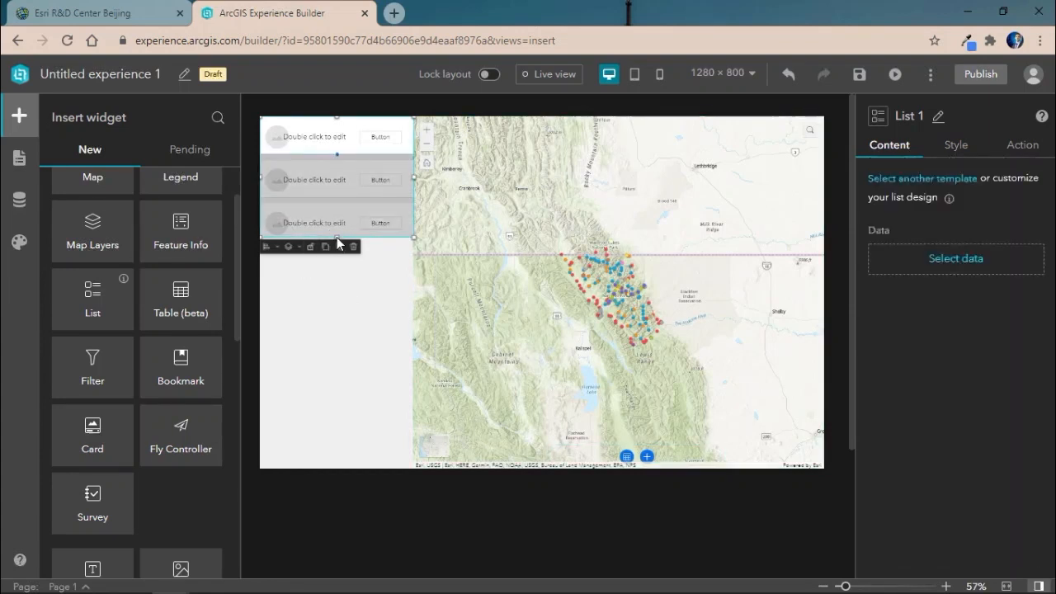
- Stretch the list to full height and connect it to the National Parks Service POI layer of NPS Glacier 1
click(264, 249)
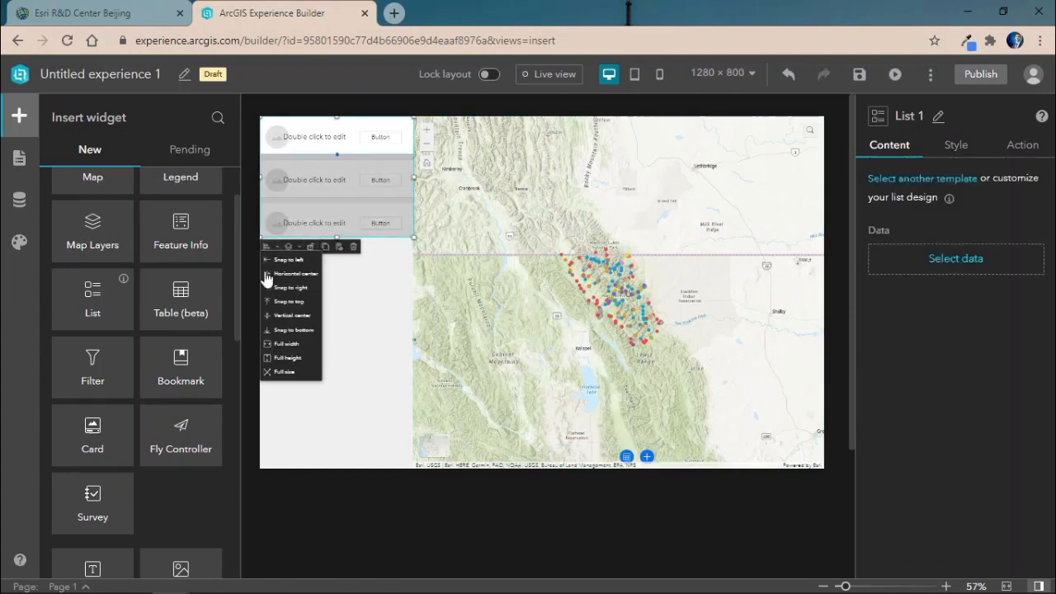
click(294, 357)
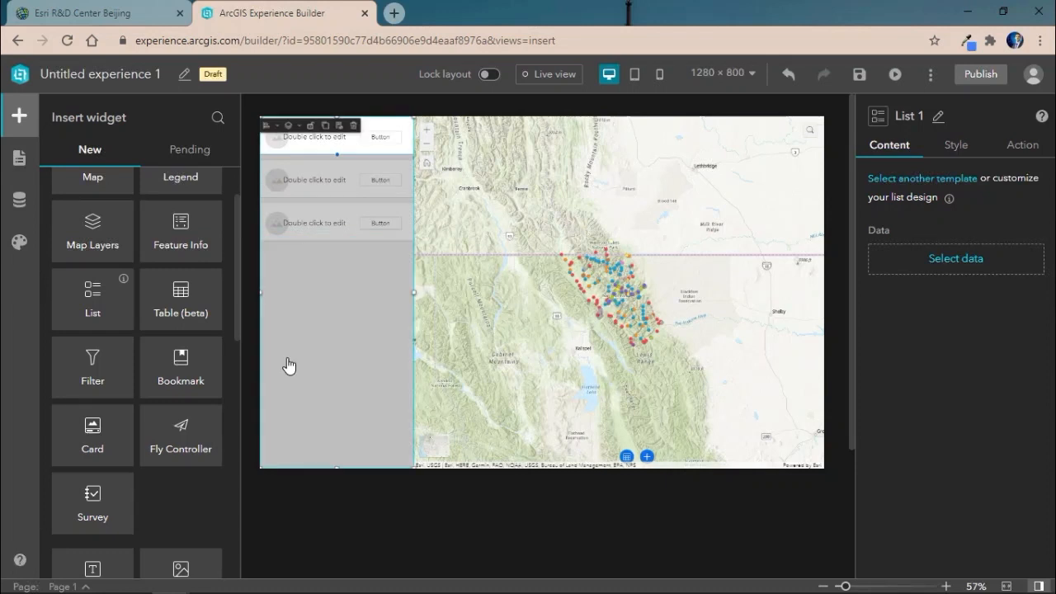
click(978, 259)
click(677, 257)
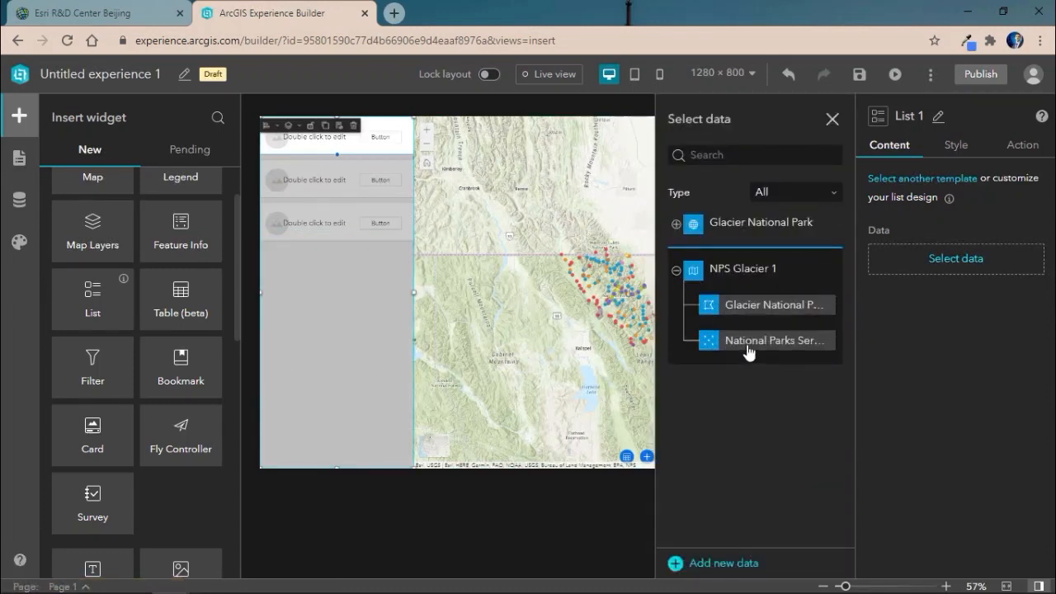
click(749, 351)
click(833, 119)
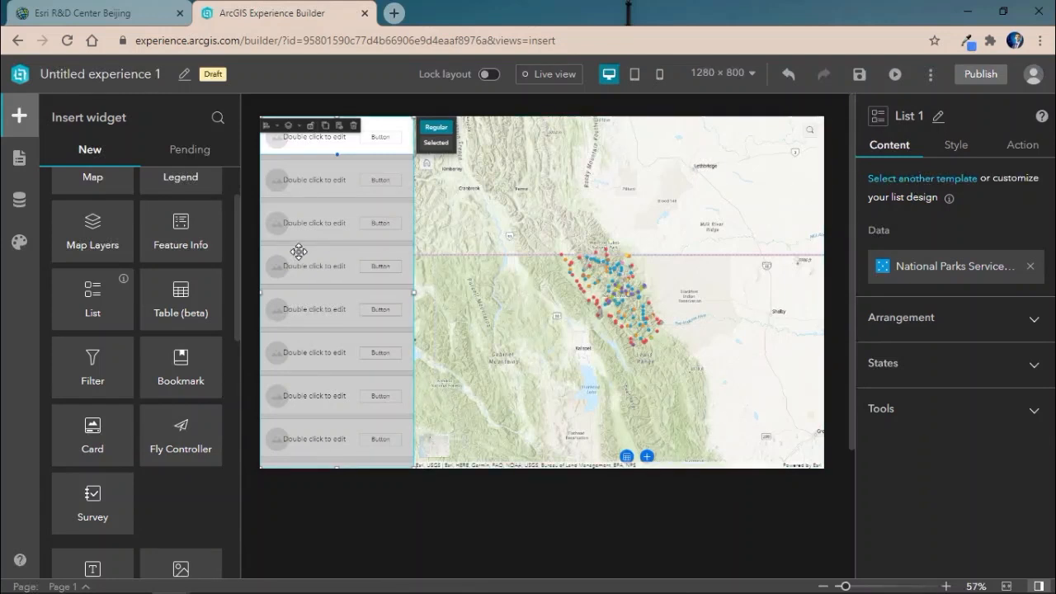
- Bind the list item's text to the Point Name attribute and narrow the text box so it clears the image
double_click(324, 138)
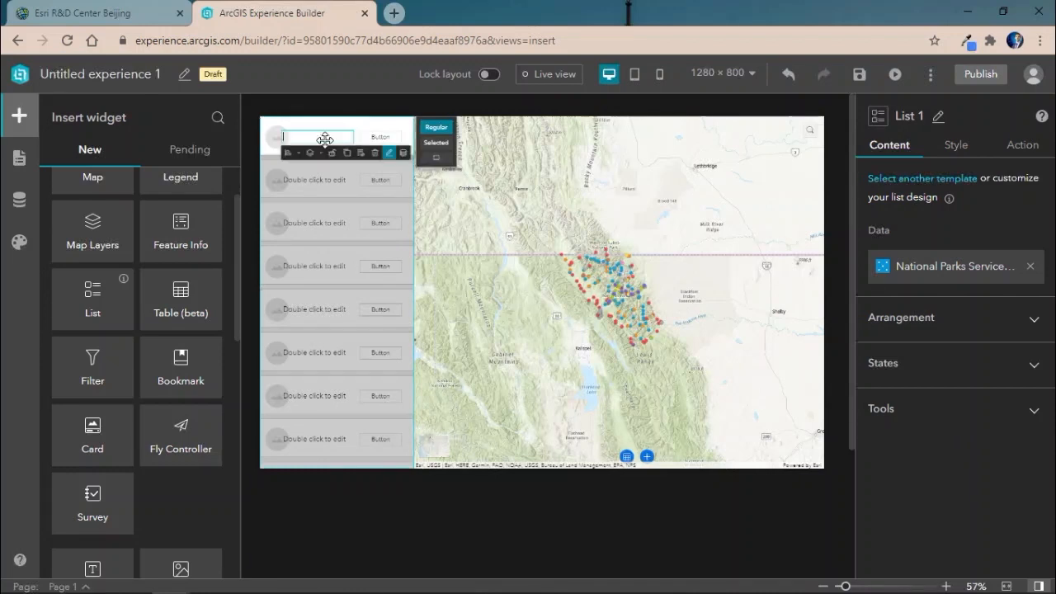
click(403, 153)
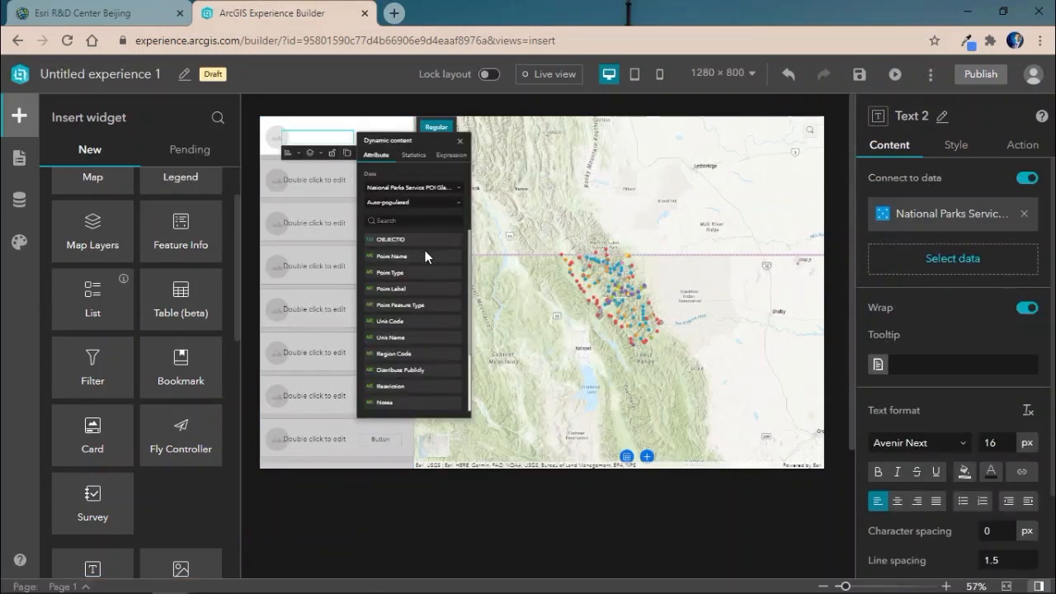
click(289, 224)
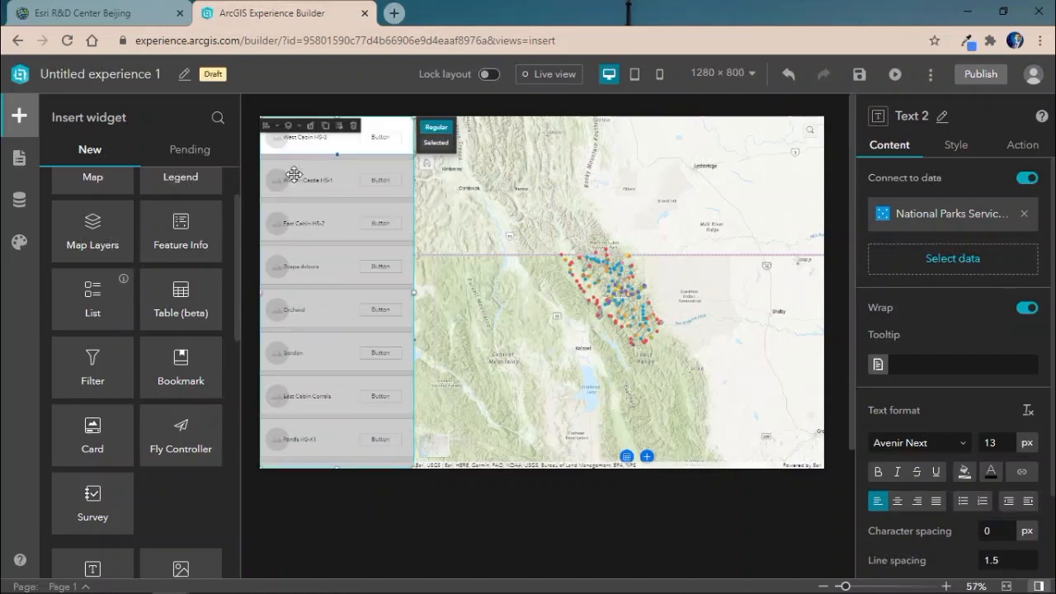
click(286, 136)
click(283, 137)
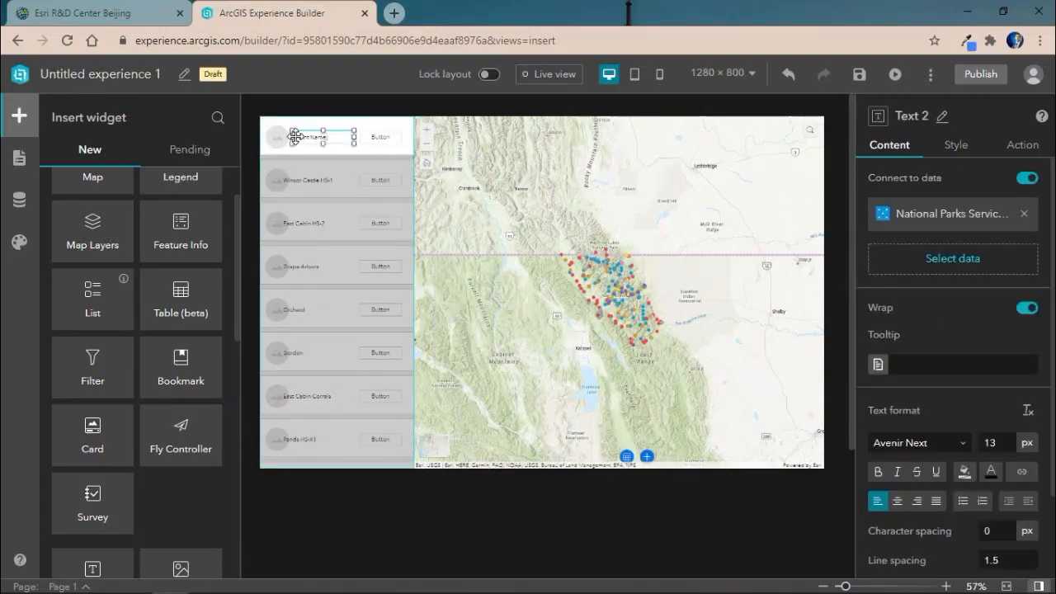
- Make the list item's image dynamic, taking its URL from the photo attribute
click(275, 141)
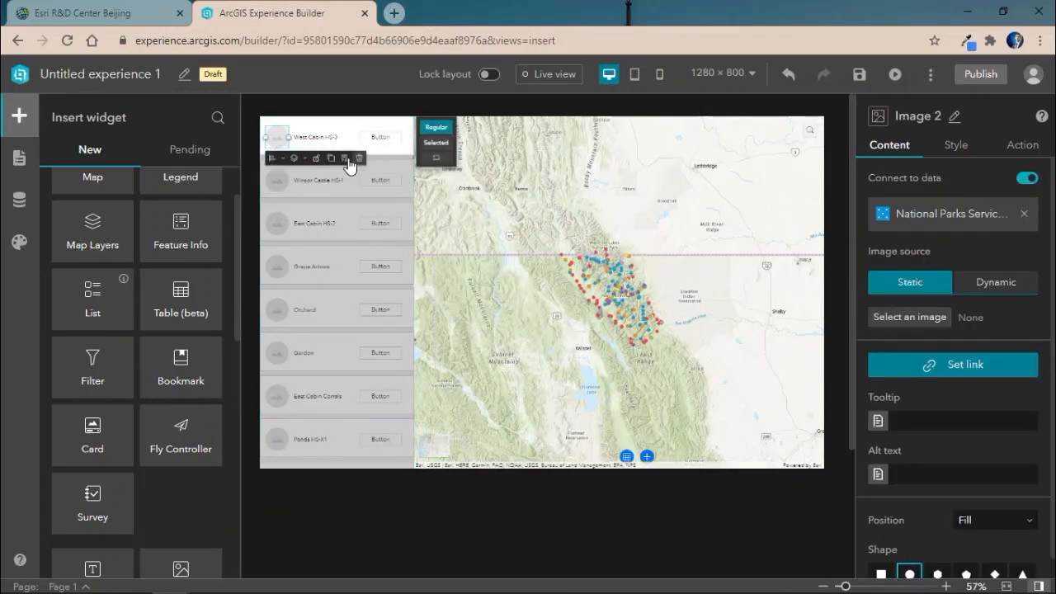
click(1025, 281)
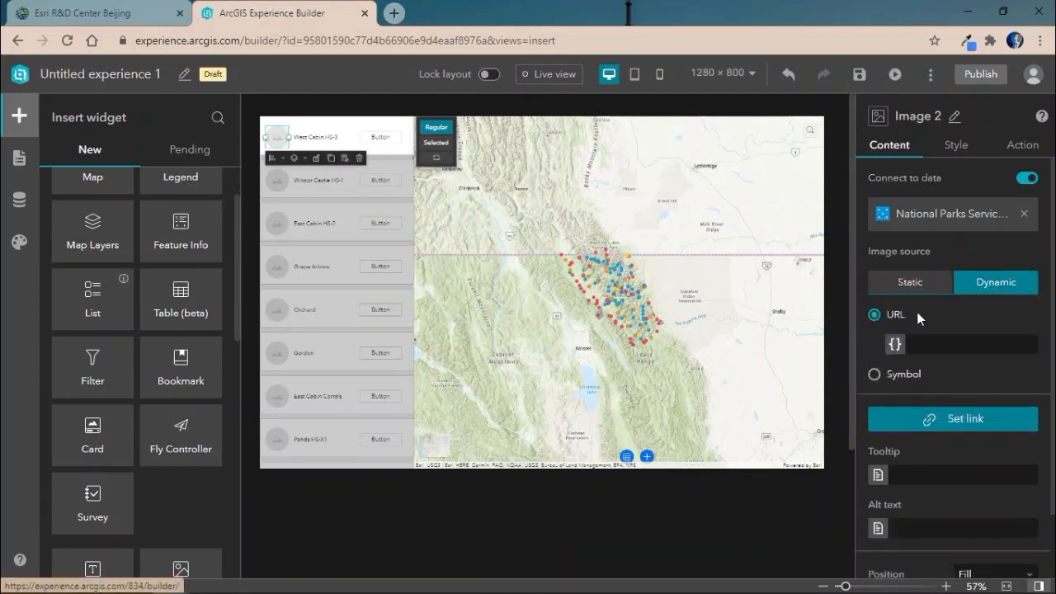
click(896, 345)
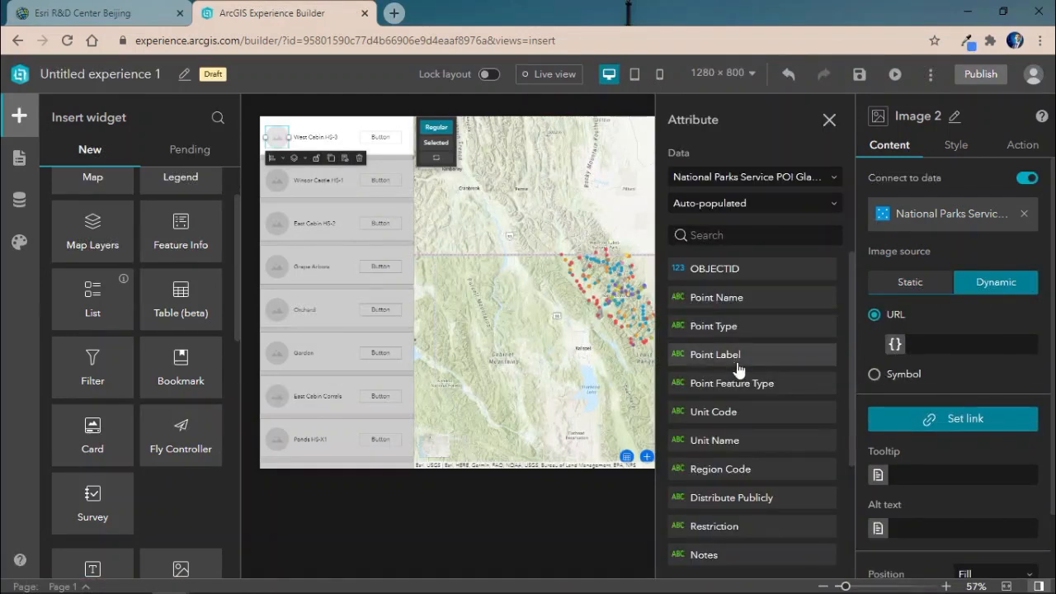
scroll(741, 371, down, 2)
click(736, 500)
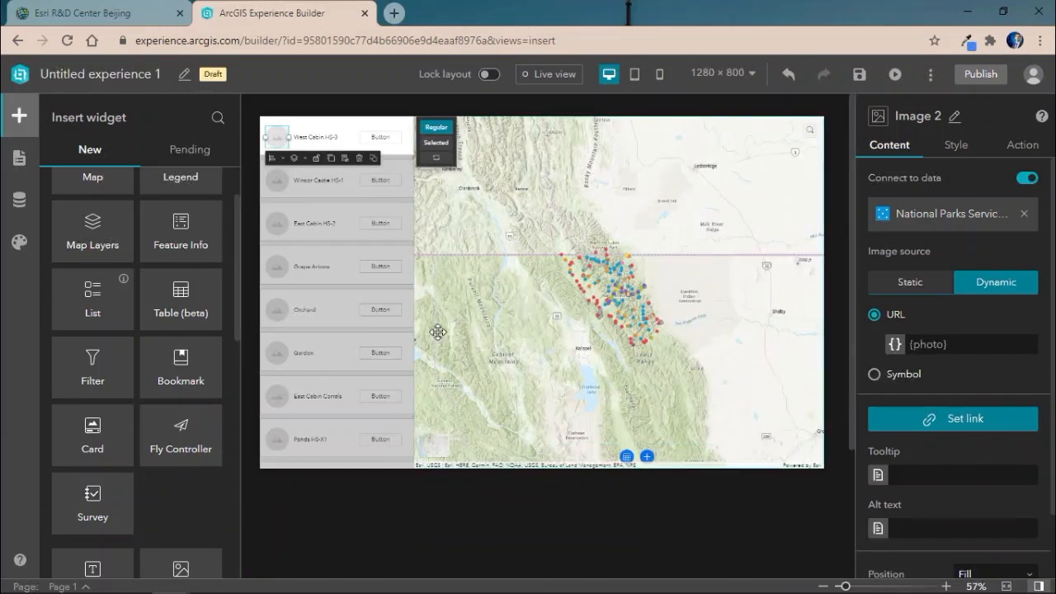
- Set the border colour of the list's selected state to the recently used khaki colour
click(328, 253)
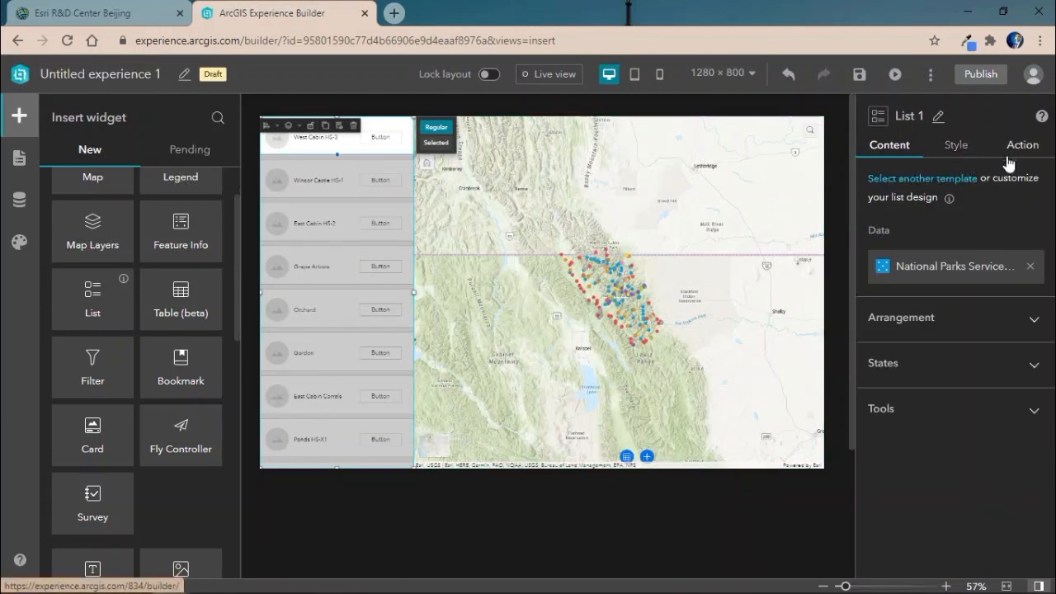
click(1036, 366)
scroll(1030, 455, down, 2)
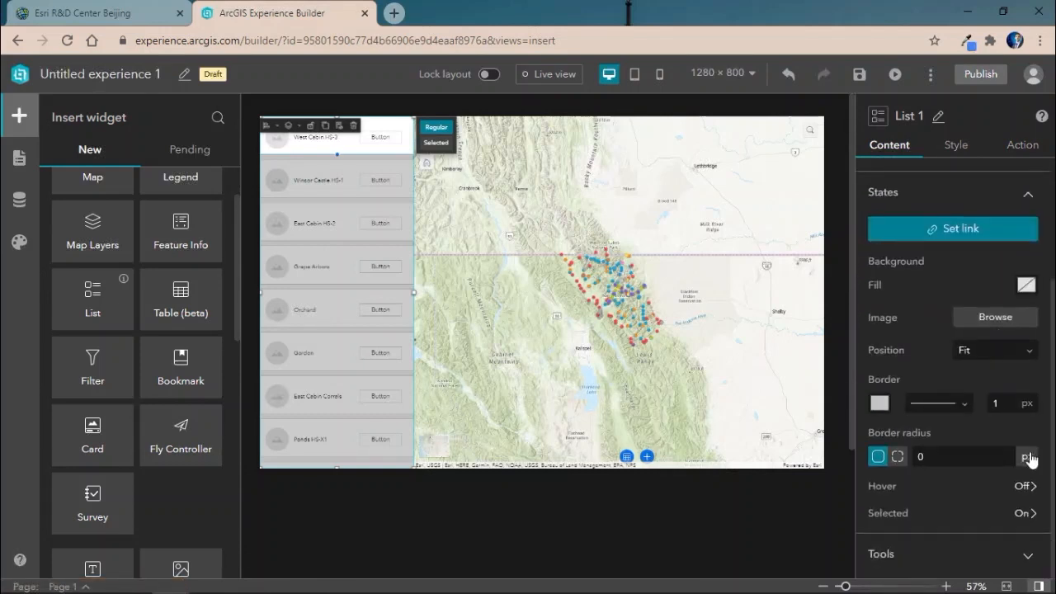
click(1025, 515)
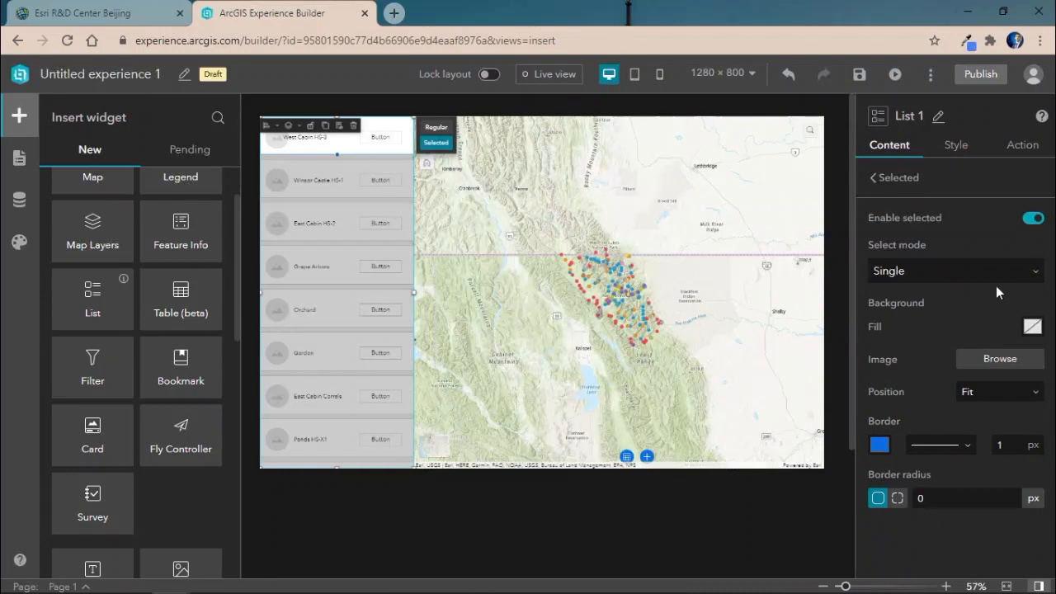
click(881, 446)
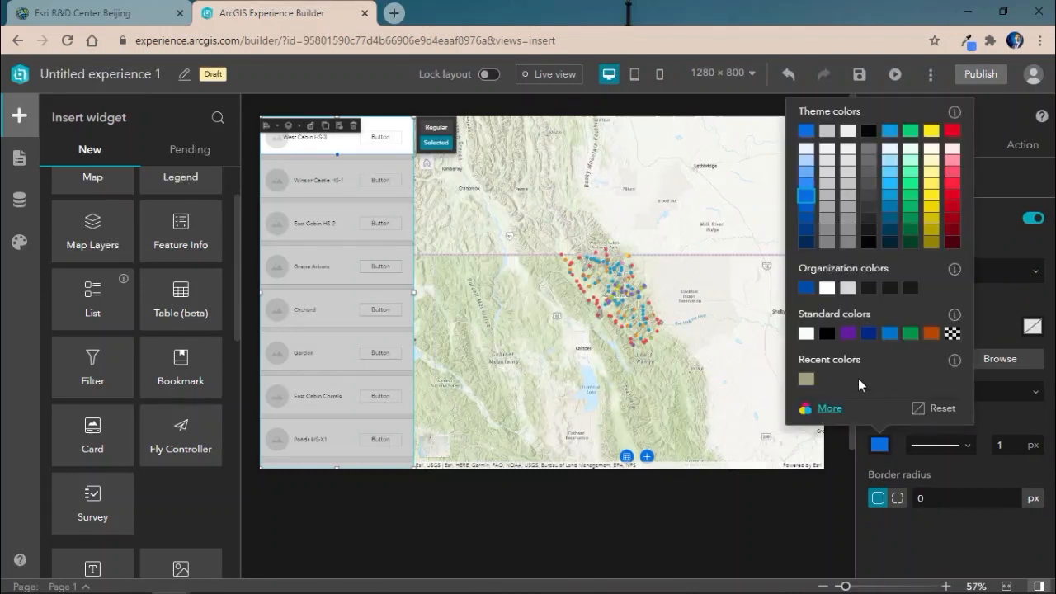
click(807, 381)
click(955, 473)
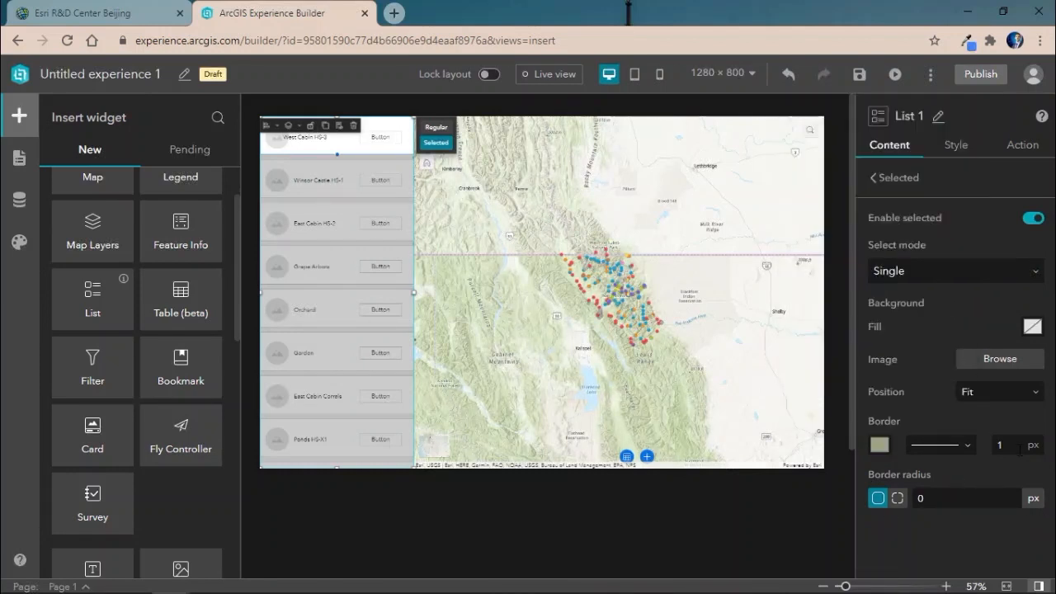
click(996, 450)
click(885, 180)
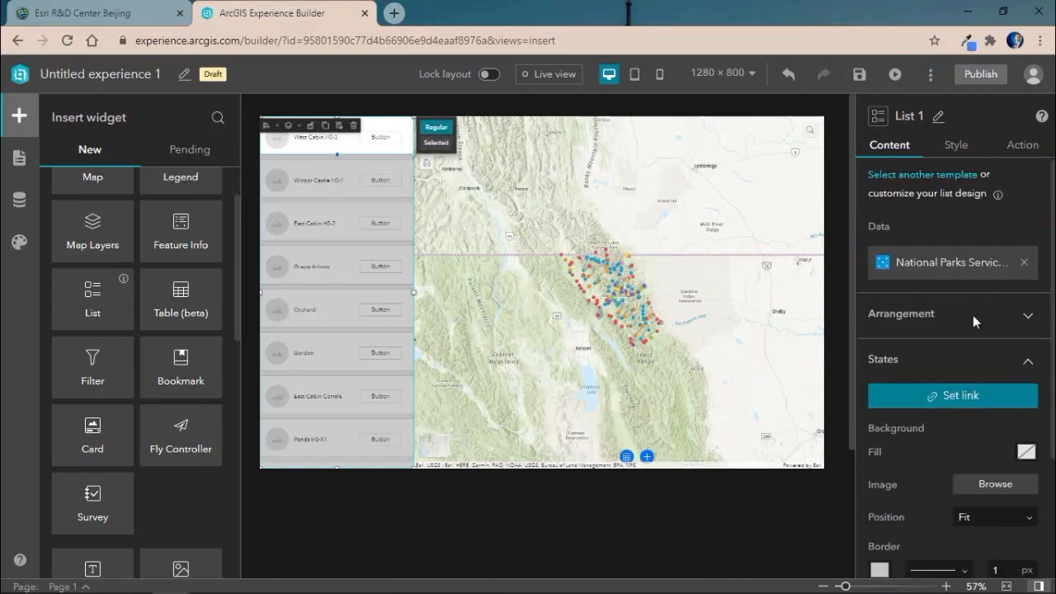
- Enable sorting in the list's tools, with one sort option on the photo attribute in descending order
scroll(973, 315, down, 1)
scroll(1014, 323, down, 1)
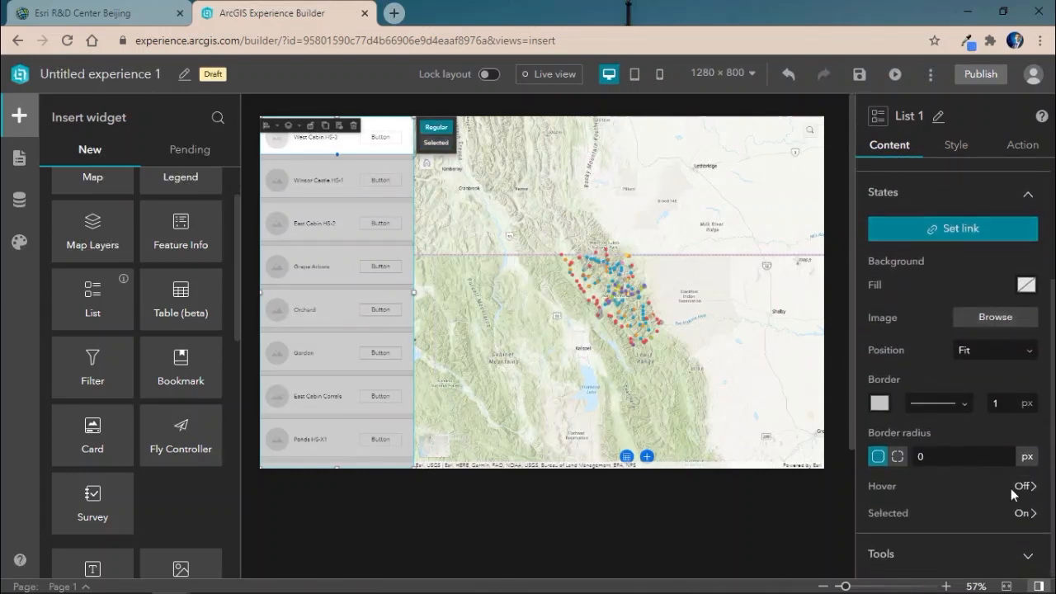
click(1027, 564)
scroll(943, 384, down, 2)
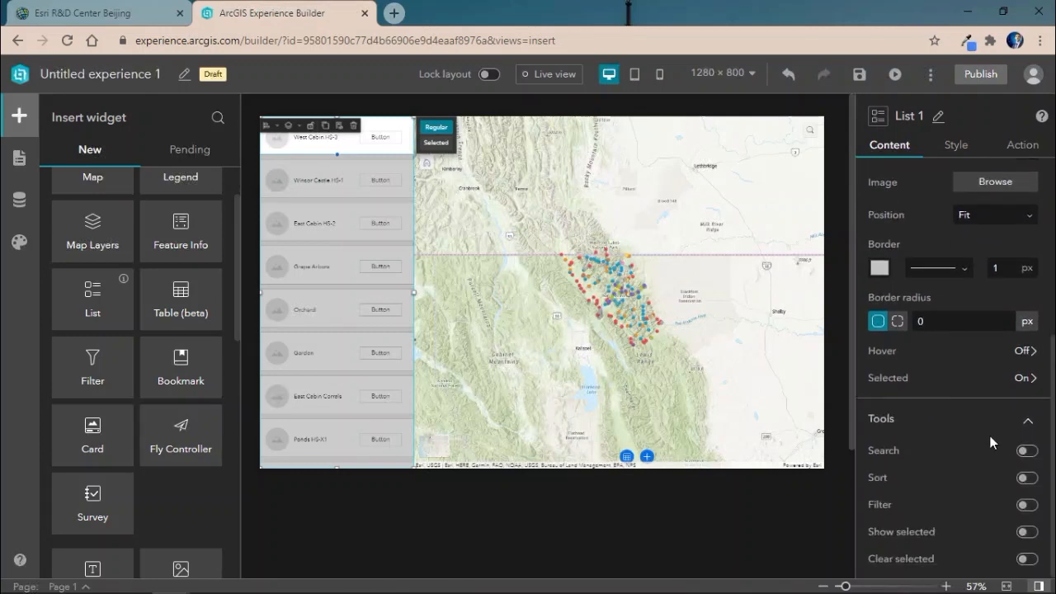
click(1027, 478)
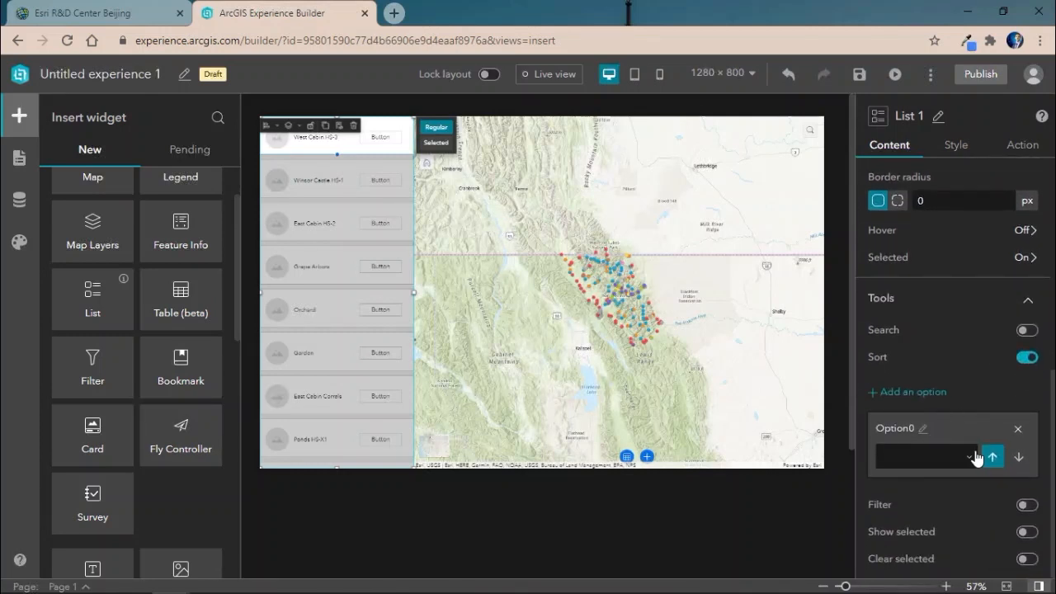
click(971, 457)
scroll(957, 379, down, 3)
click(955, 386)
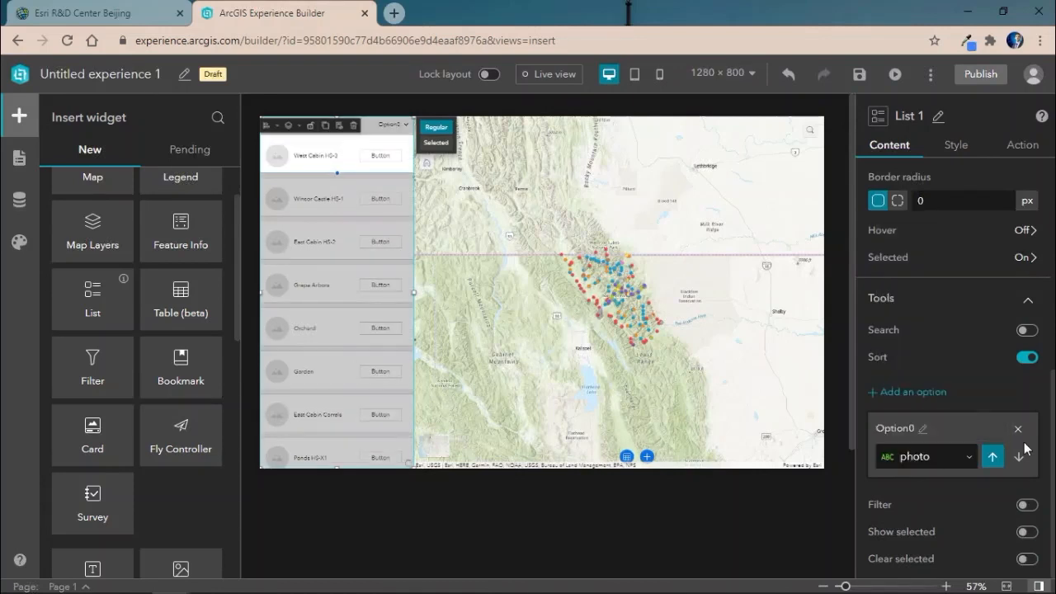
click(1017, 454)
- Rename the list's sort option to Photo
click(908, 428)
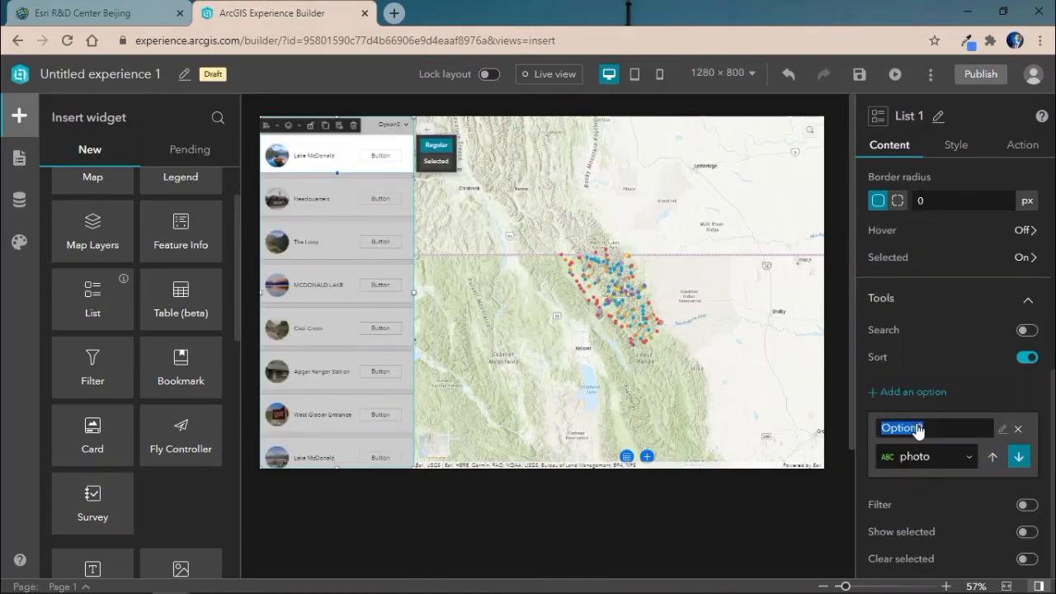
text(Photo)
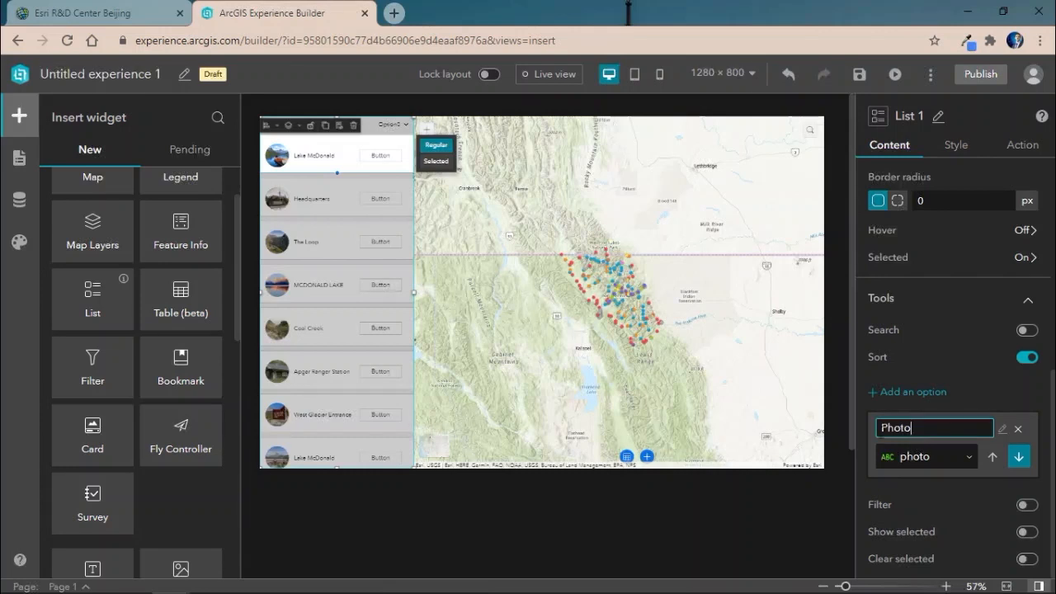
key(Return)
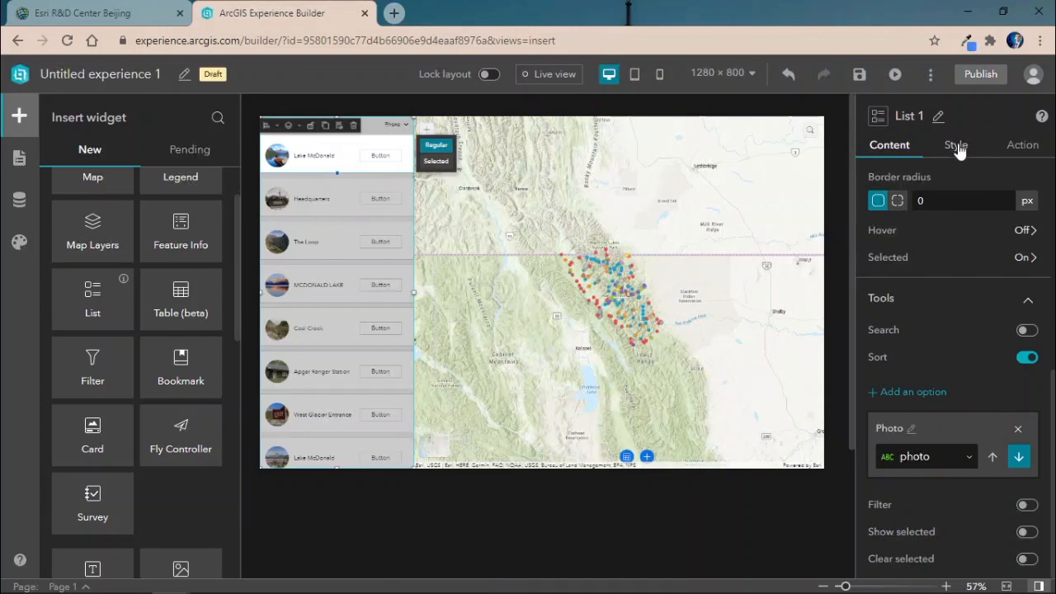
- Add a Record Selection Changes trigger to the list with a Pan to action on Map 1
click(957, 145)
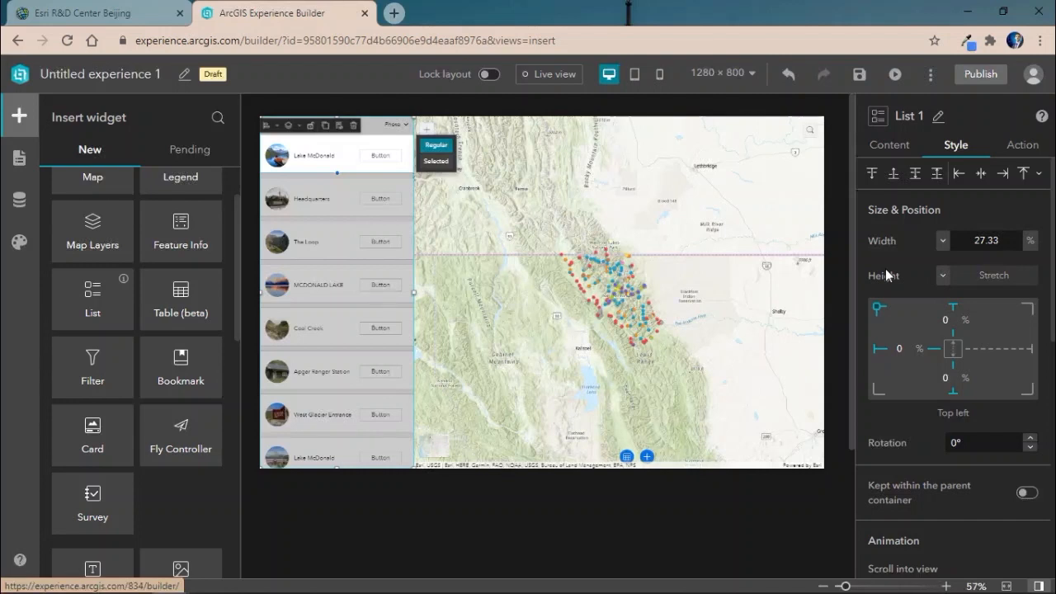
click(1037, 147)
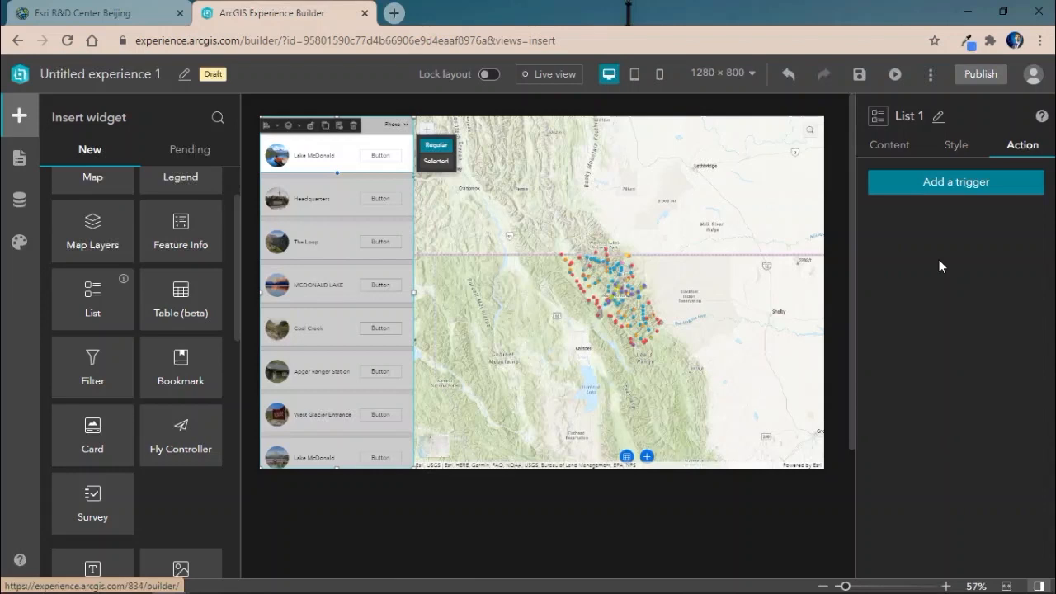
click(963, 191)
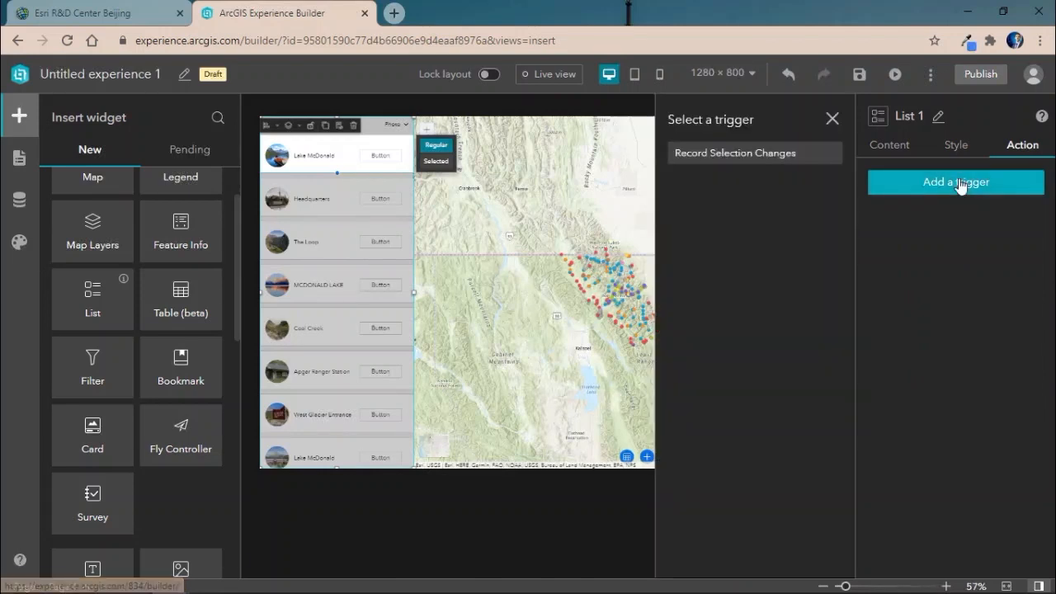
click(745, 151)
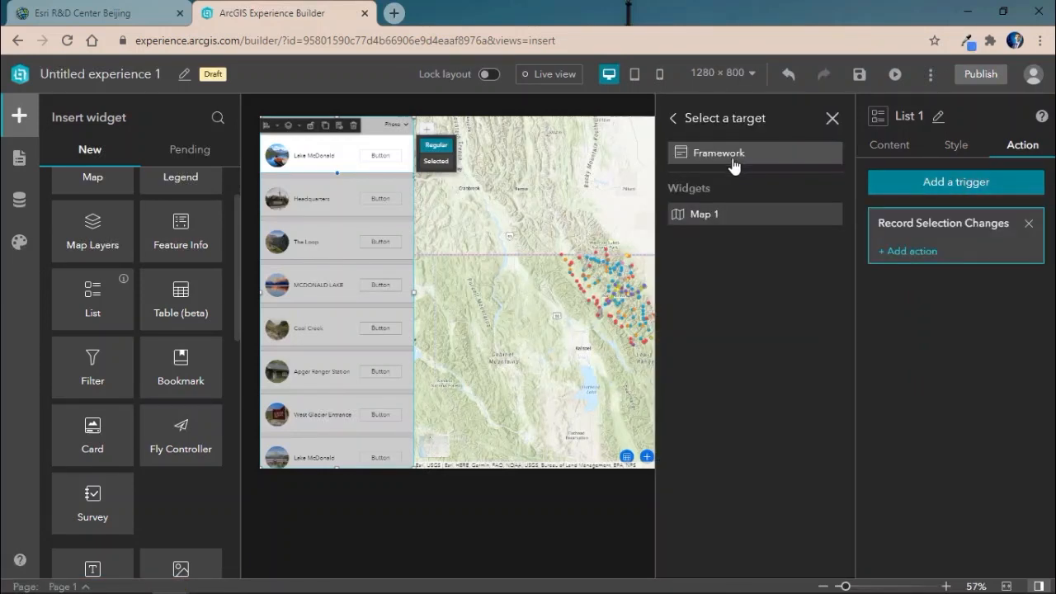
click(755, 217)
click(792, 152)
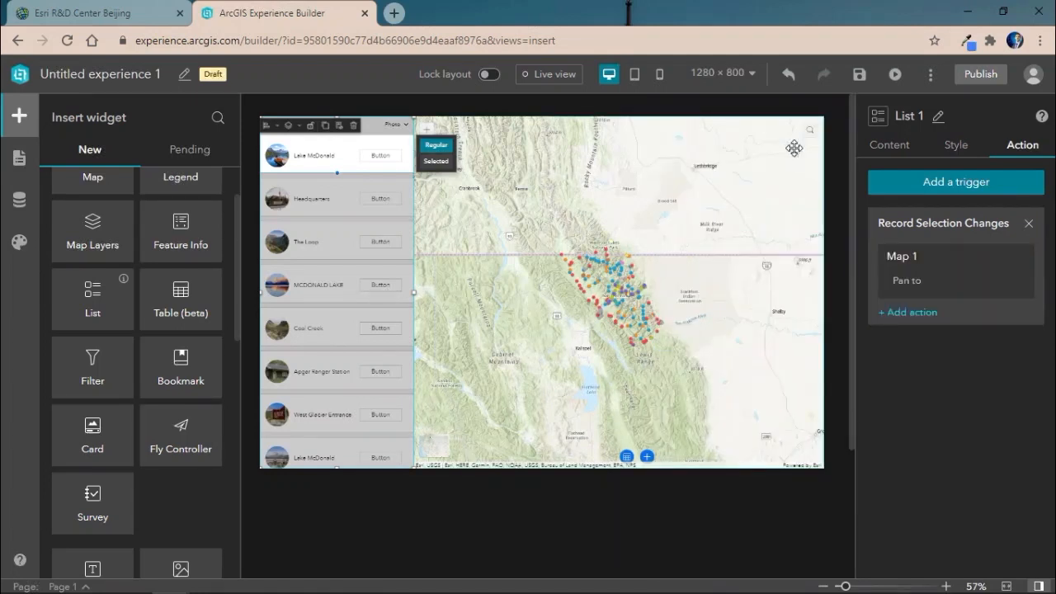
- Add a Flash action on Map 1 to the list's trigger, using NPS Glacier 1's National Parks Service POI layer as action data
click(925, 317)
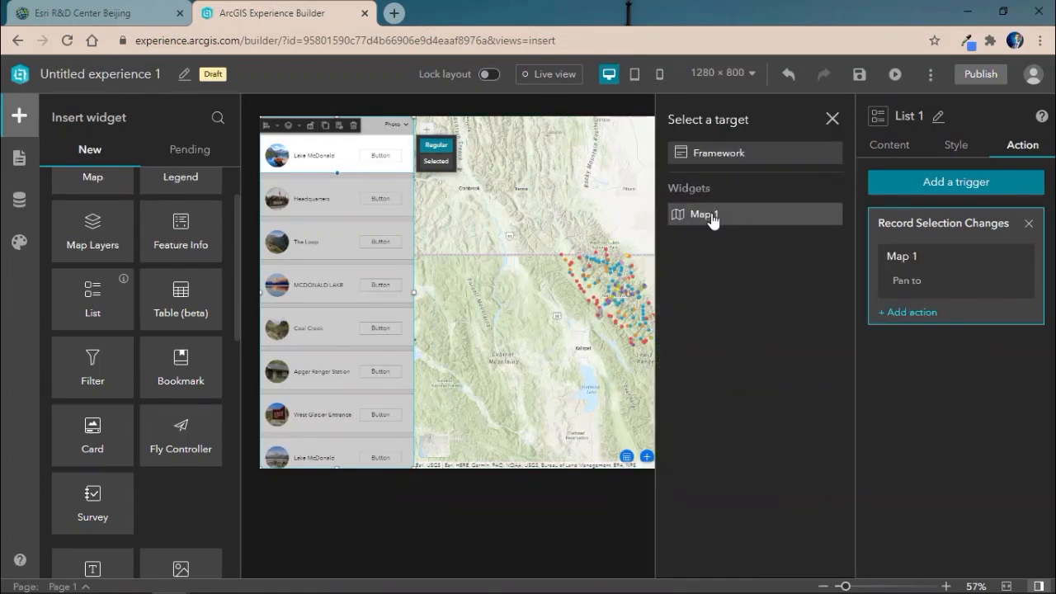
click(711, 216)
click(723, 211)
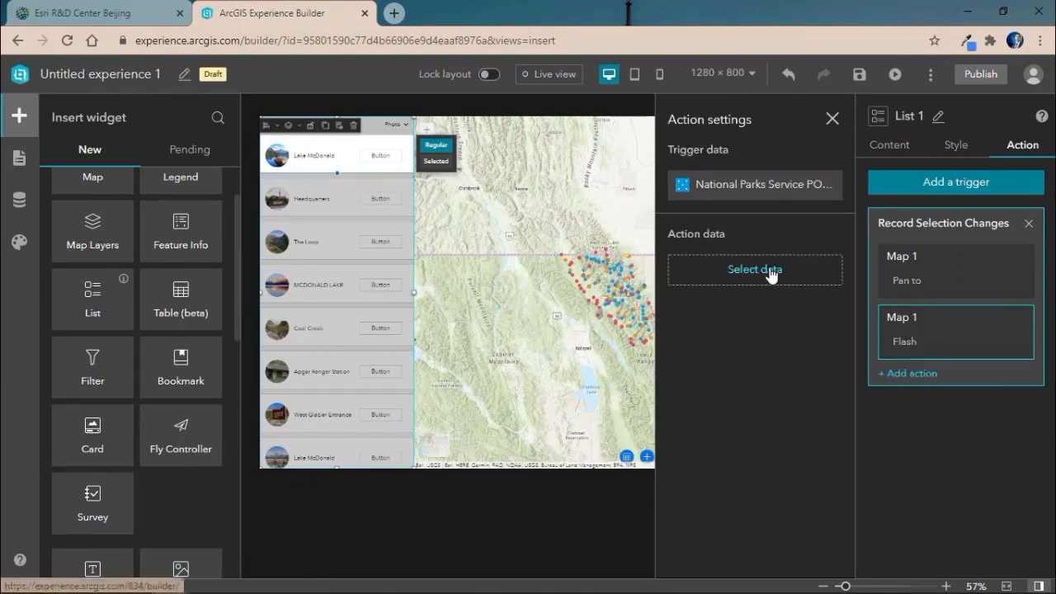
click(771, 272)
click(679, 221)
click(723, 303)
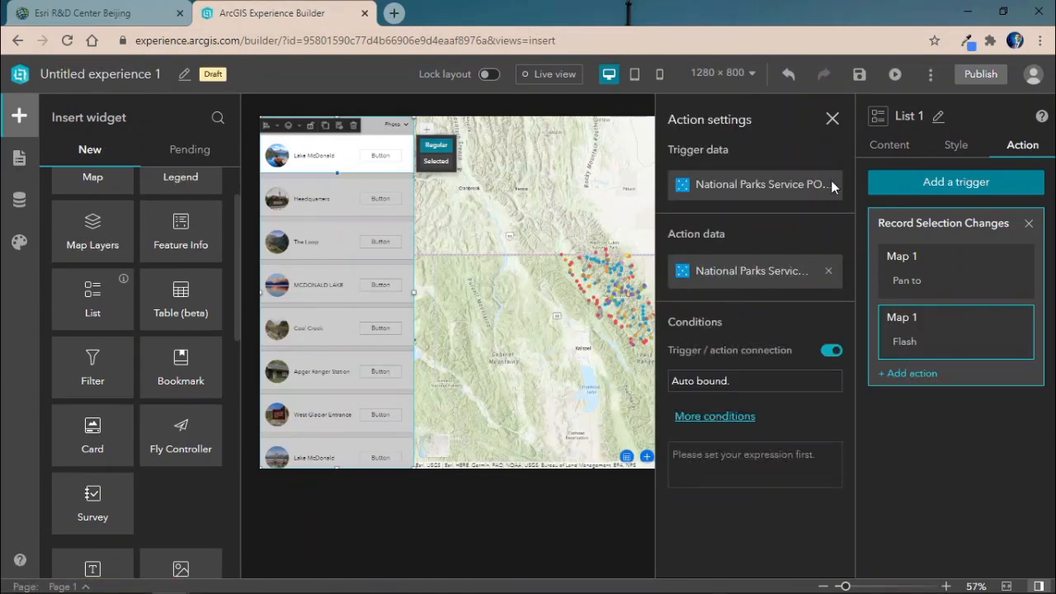
click(831, 118)
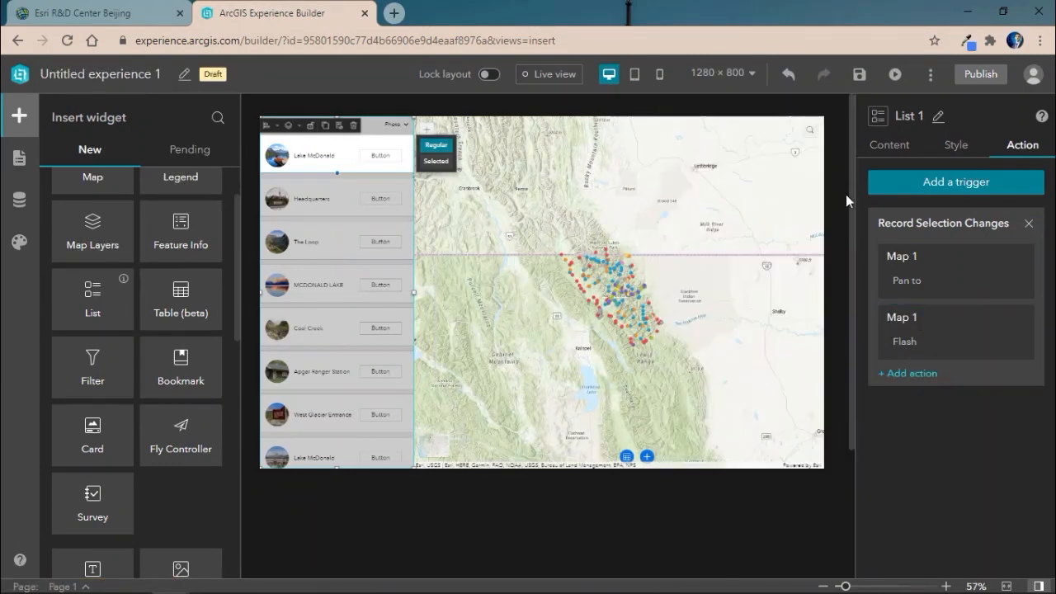
- Add a Framework action that filters data records of NPS Glacier 1's National Parks Service POI layer to the list's trigger
click(926, 380)
click(770, 157)
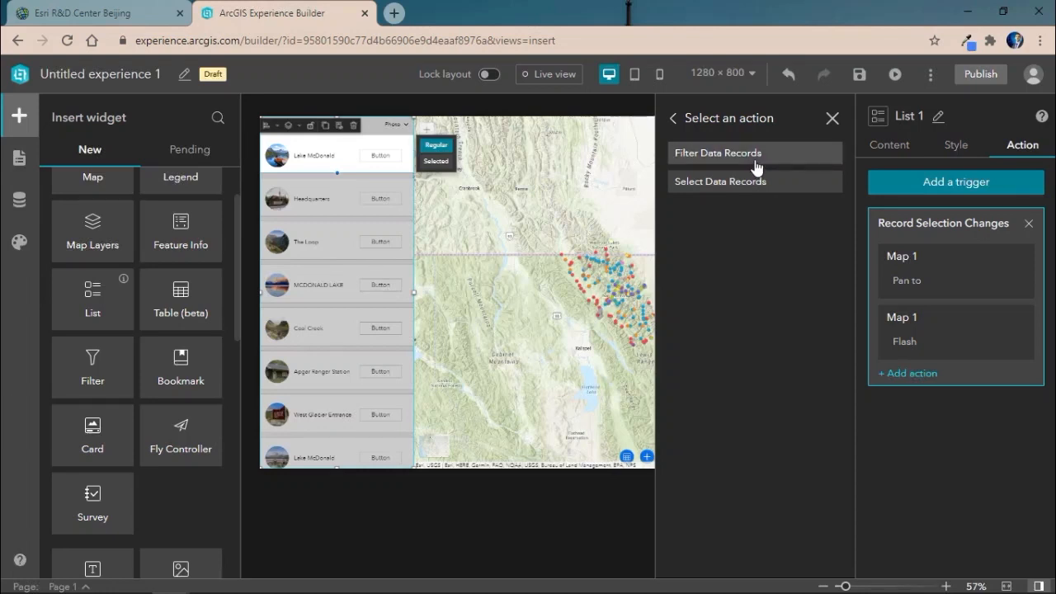
click(756, 154)
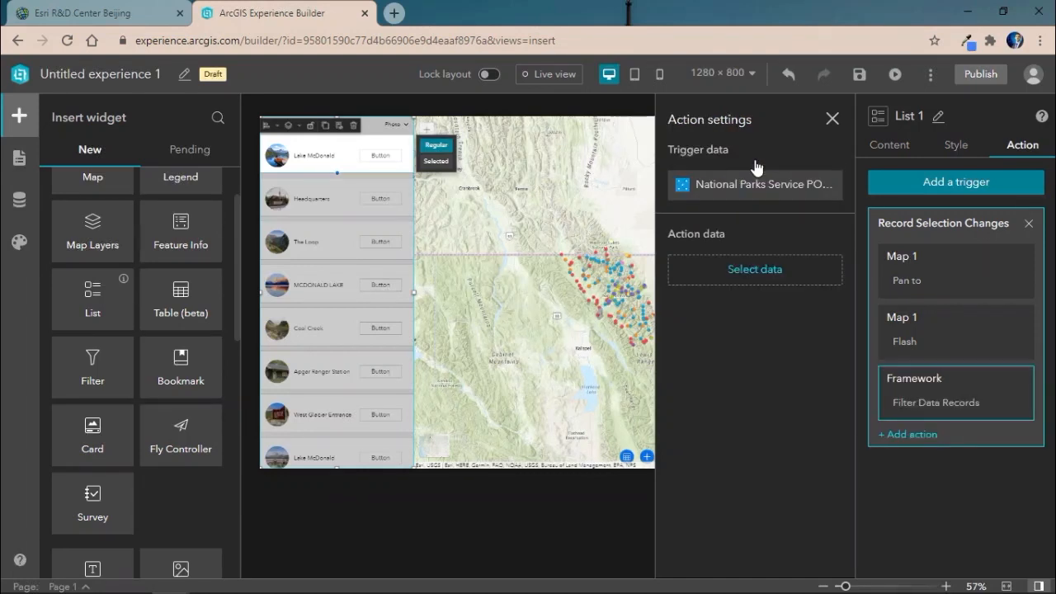
click(735, 269)
click(677, 223)
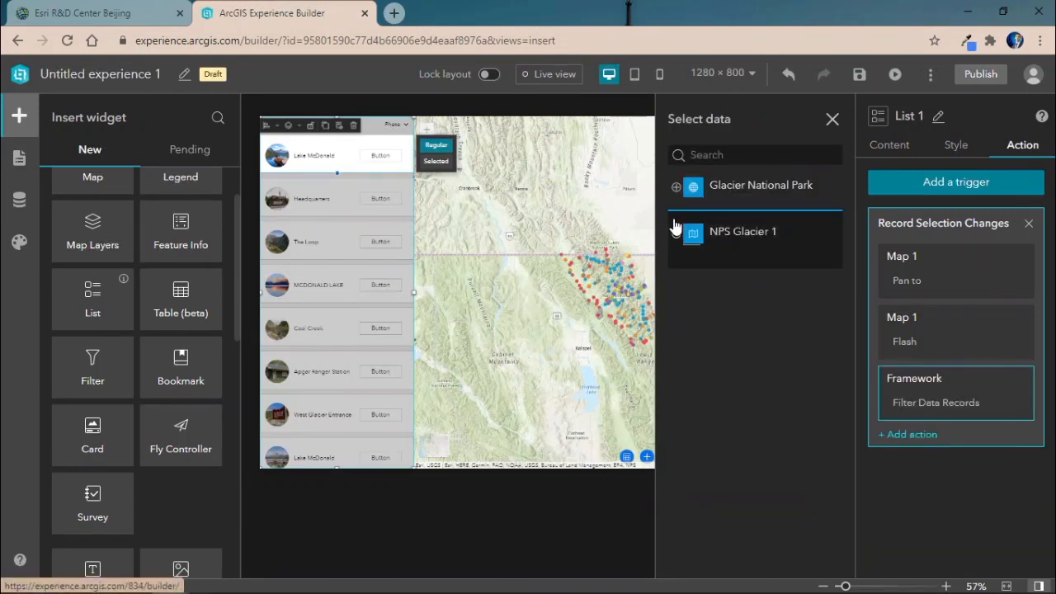
click(730, 302)
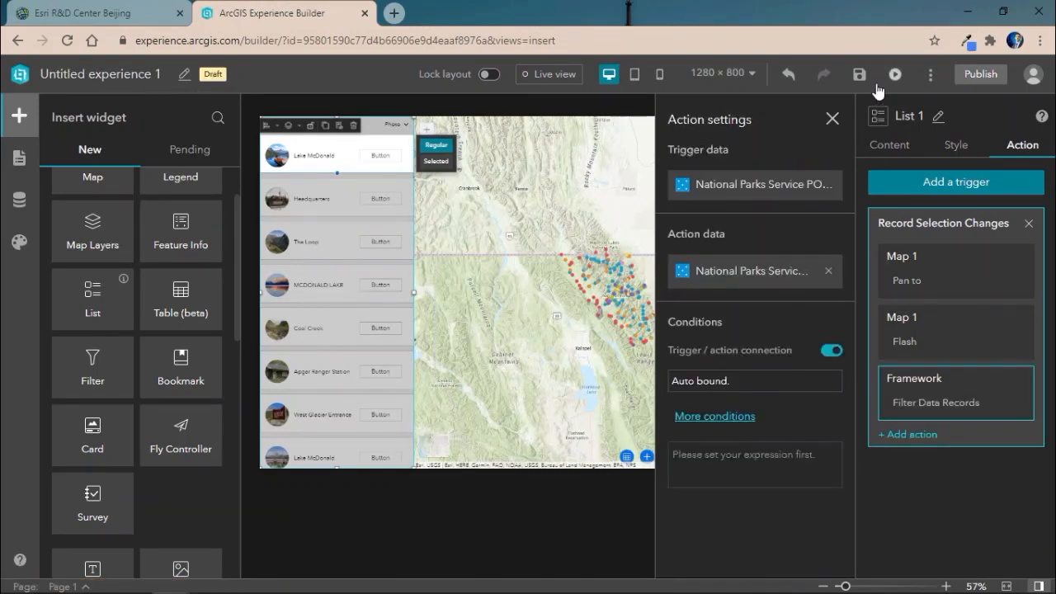
click(831, 119)
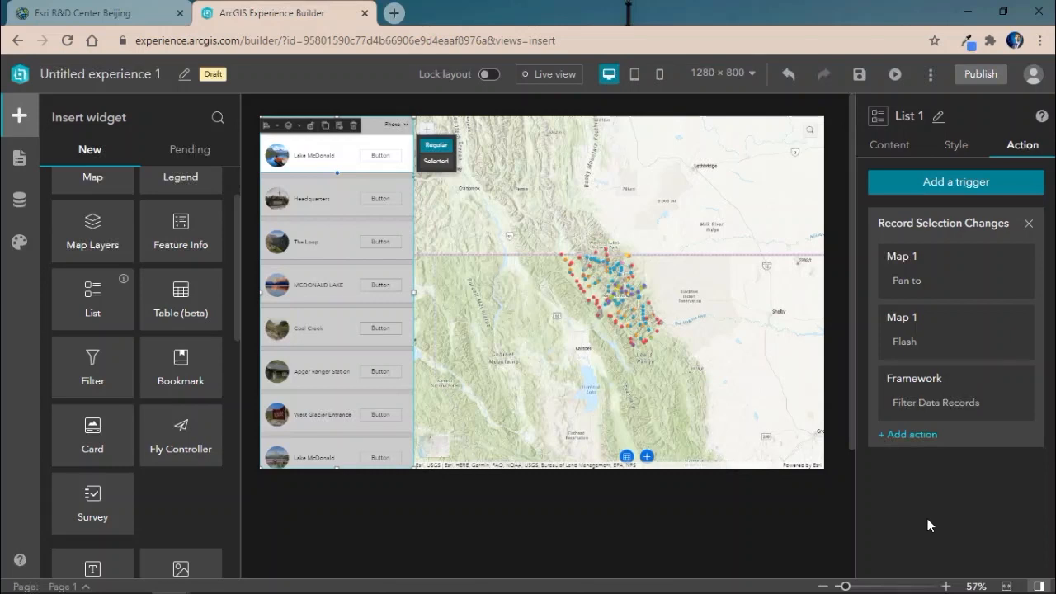
- Apply the Violet theme to the experience and save it
click(859, 74)
click(19, 242)
scroll(192, 289, down, 4)
click(141, 221)
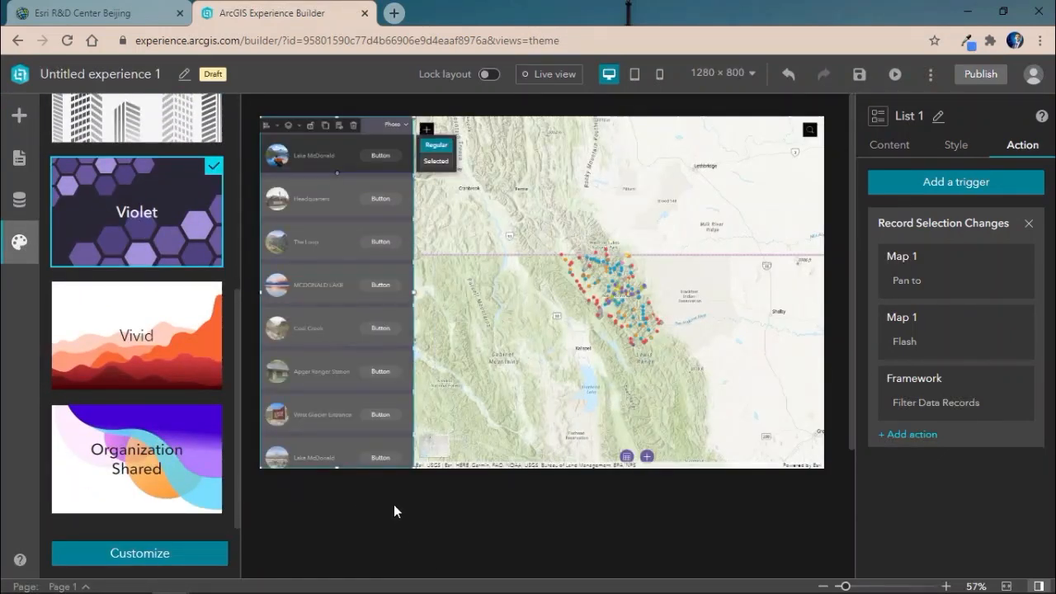
click(467, 508)
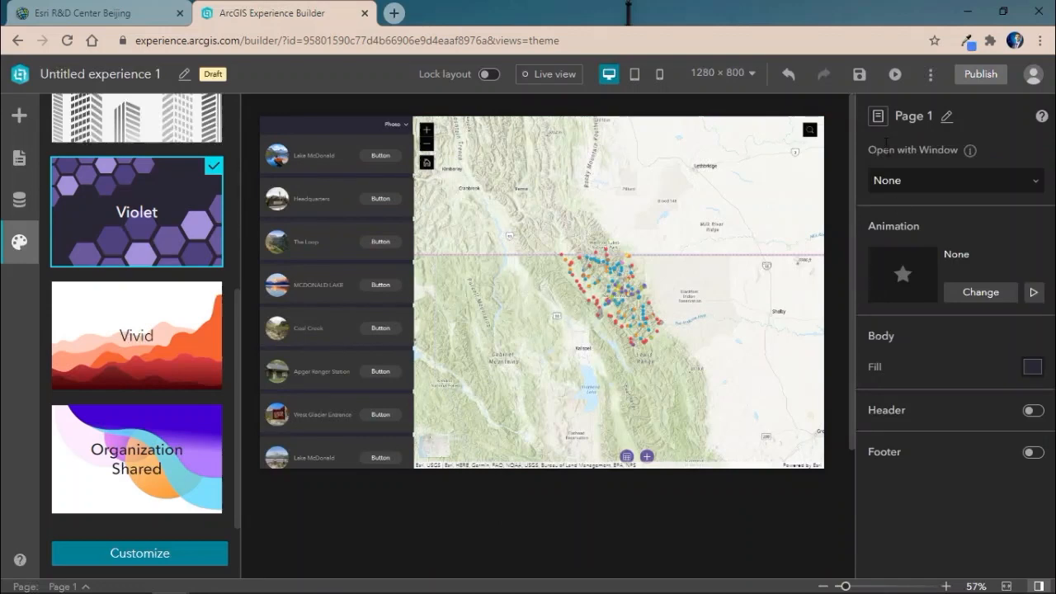
click(859, 74)
- Preview the experience, select Lake McDonald Lodge in the list, and open the table, moving it higher and widening it to check its record
click(895, 74)
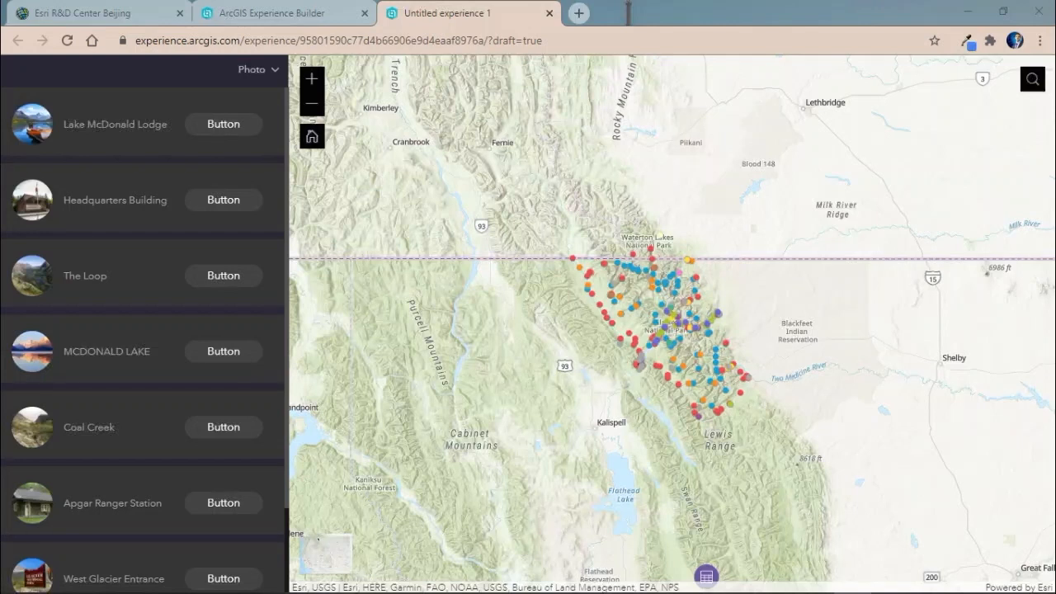
click(110, 109)
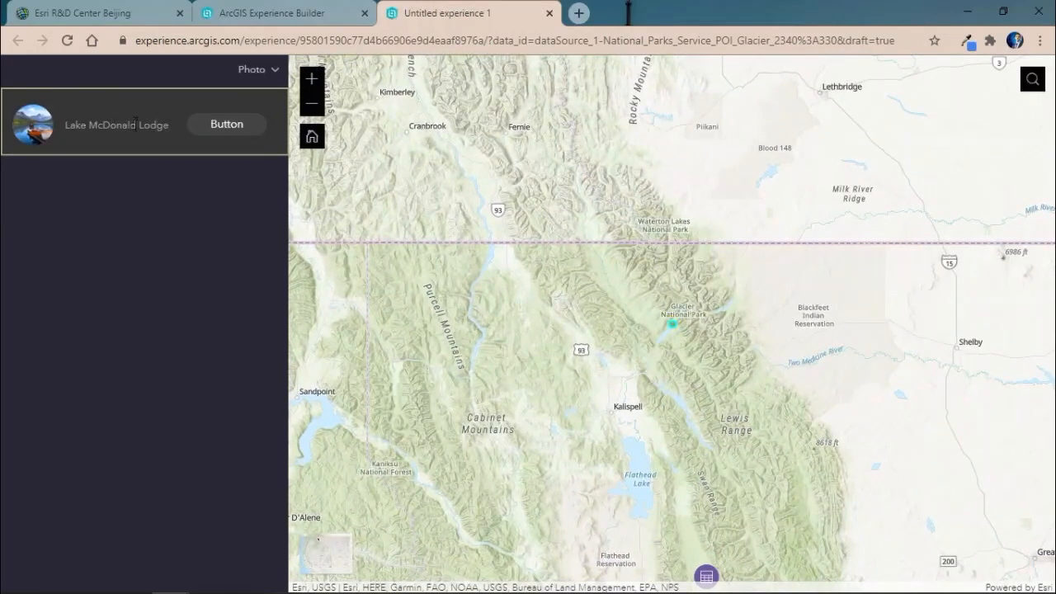
click(706, 576)
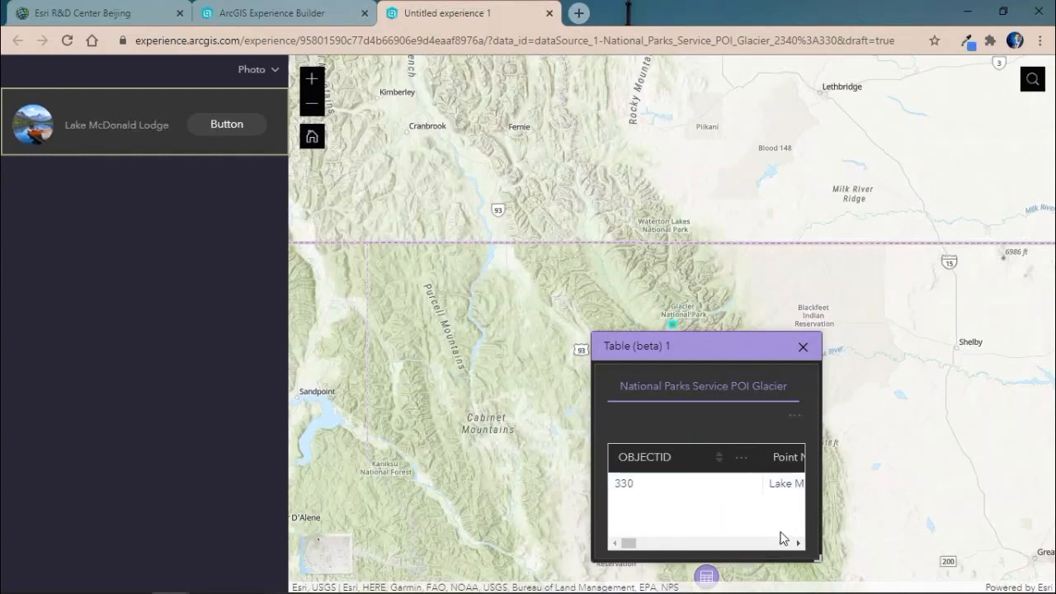
drag(707, 344, 459, 63)
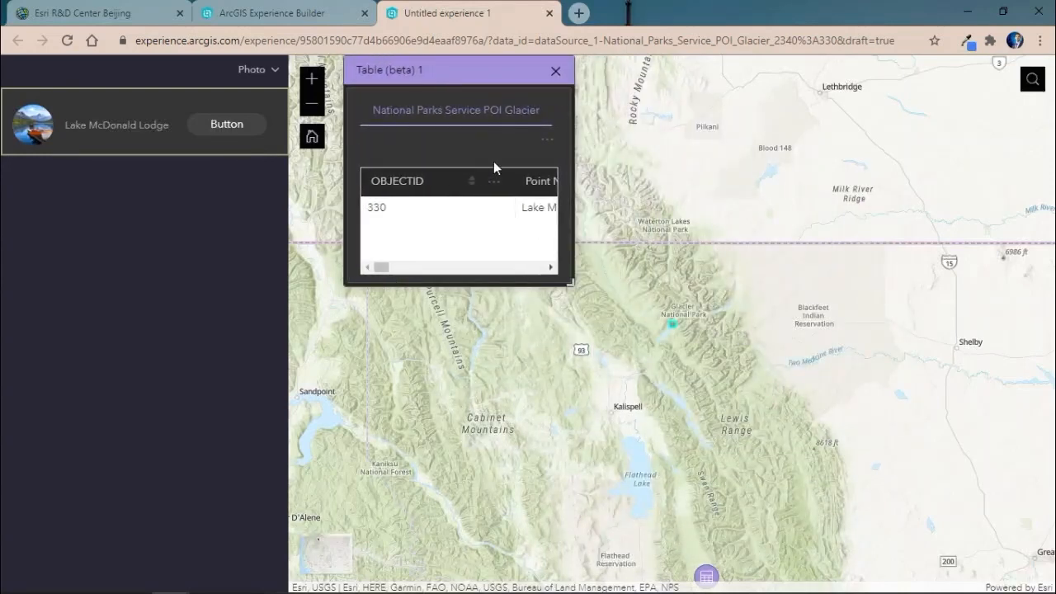
drag(572, 285, 897, 284)
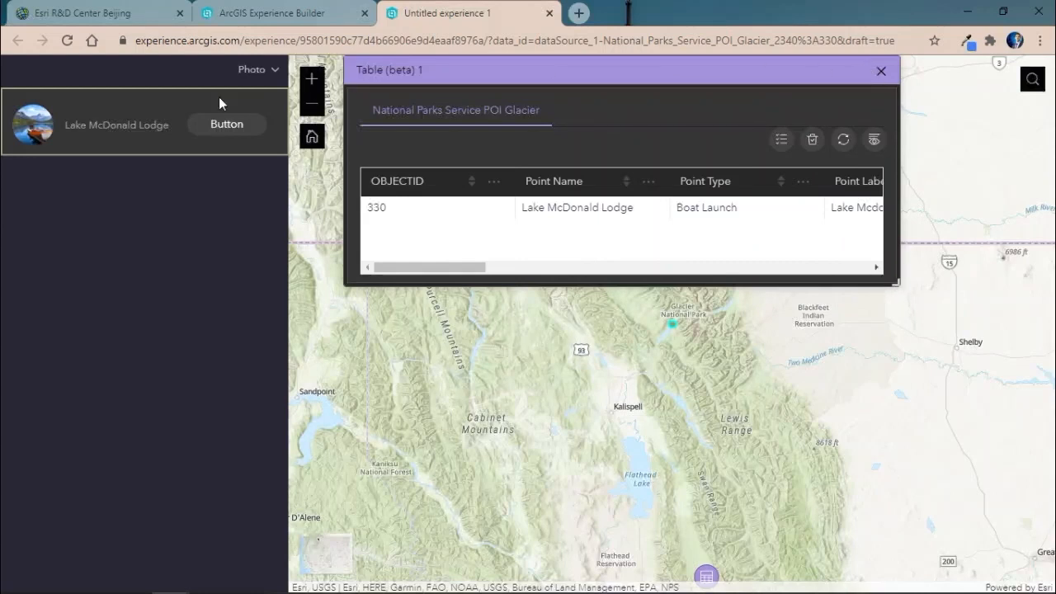
- Test the list actions in the preview by deselecting Lake McDonald Lodge, toggling Headquarters Building, and selecting MCDONALD LAKE
click(124, 122)
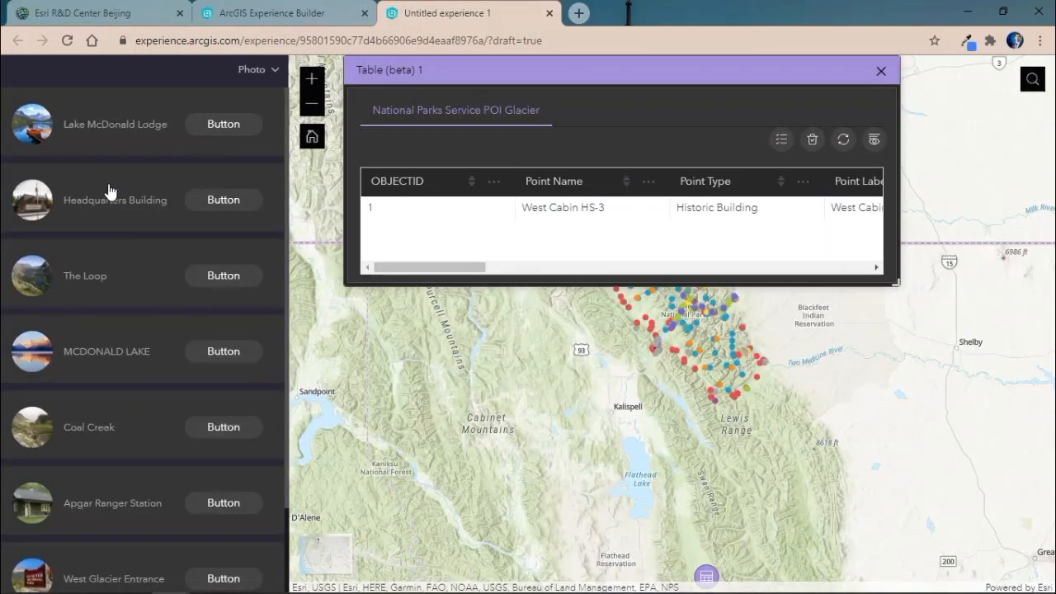
click(110, 192)
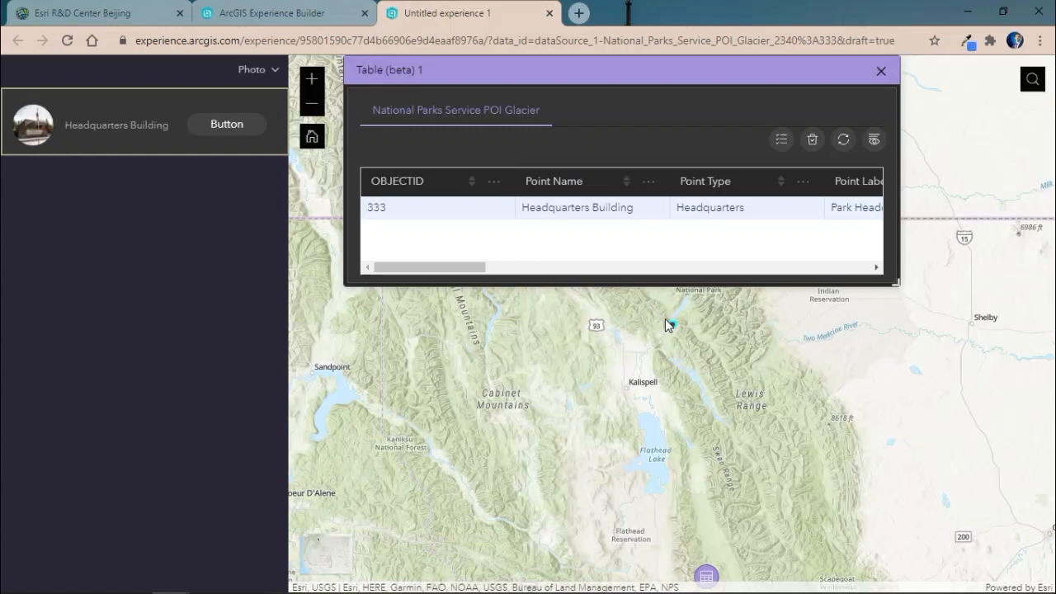
click(123, 108)
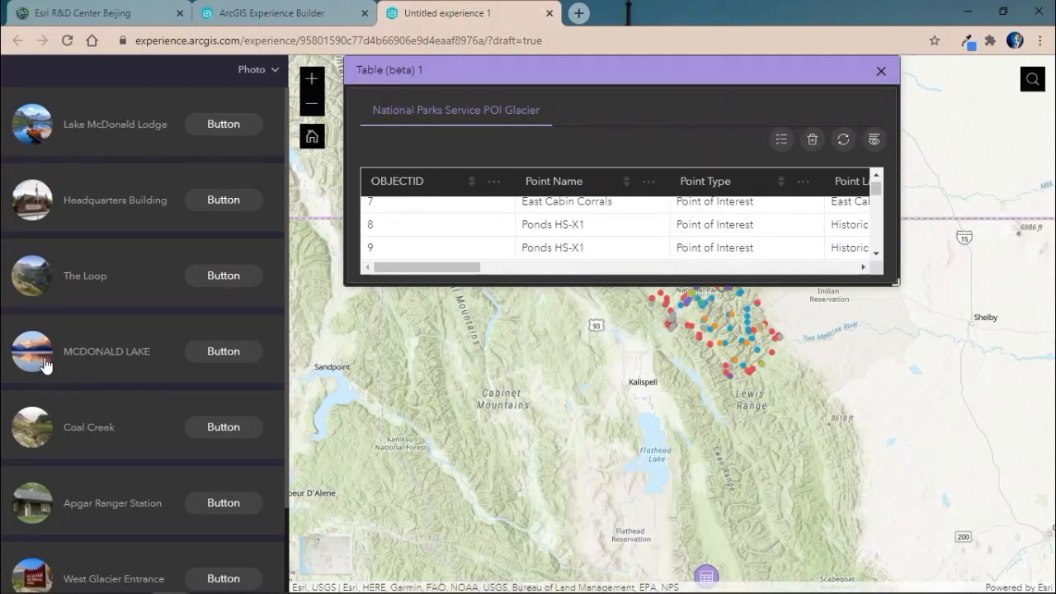
click(117, 348)
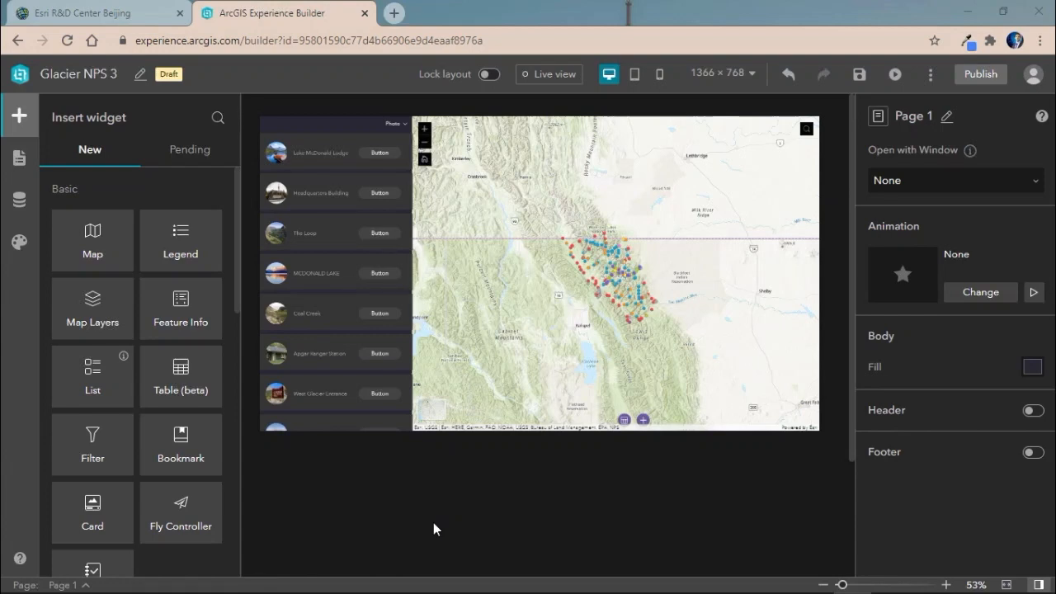
- Shorten Map 1 and List 1 from their upper edges to leave an empty band across the page, offsetting the list 17.68 % from the top
click(567, 363)
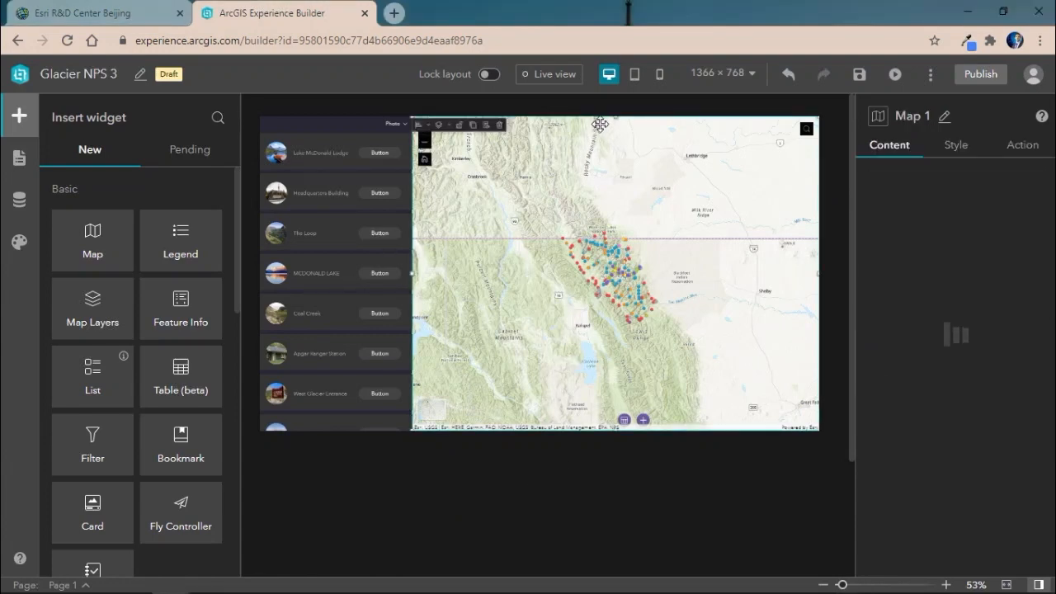
drag(616, 117, 617, 171)
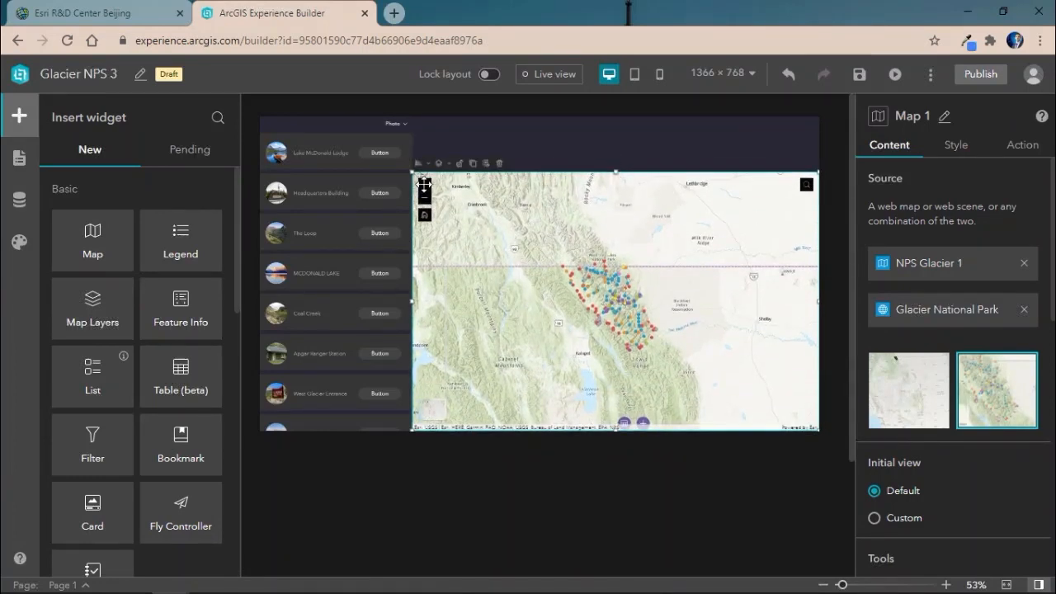
click(338, 182)
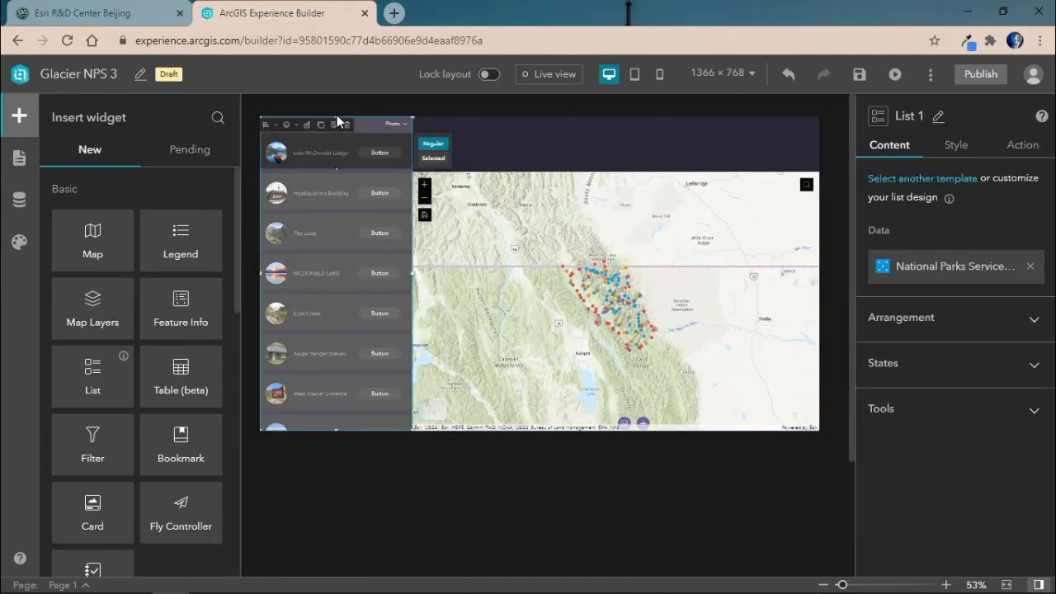
click(956, 145)
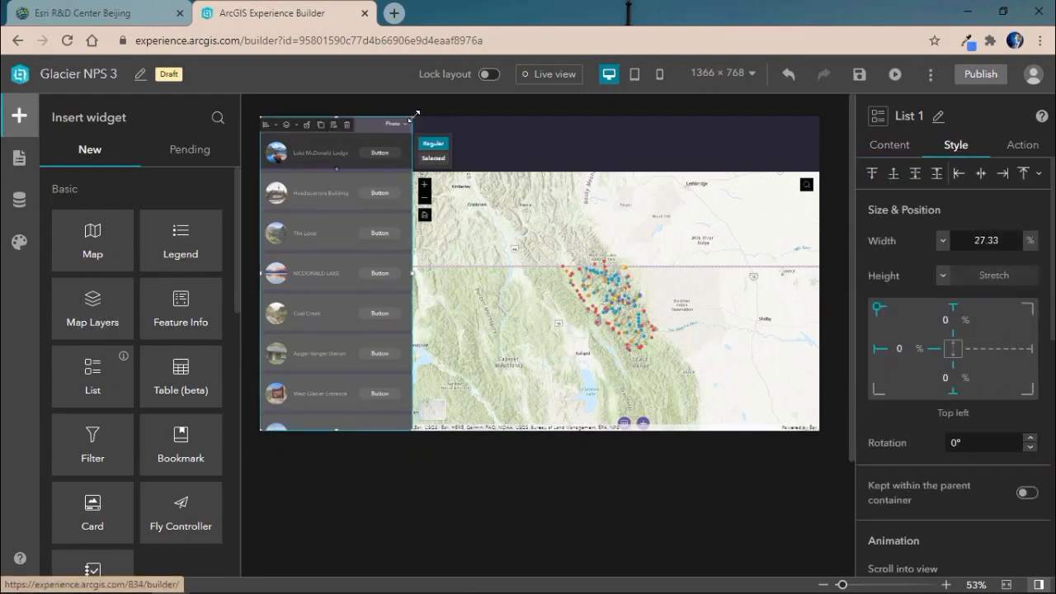
drag(417, 114, 415, 172)
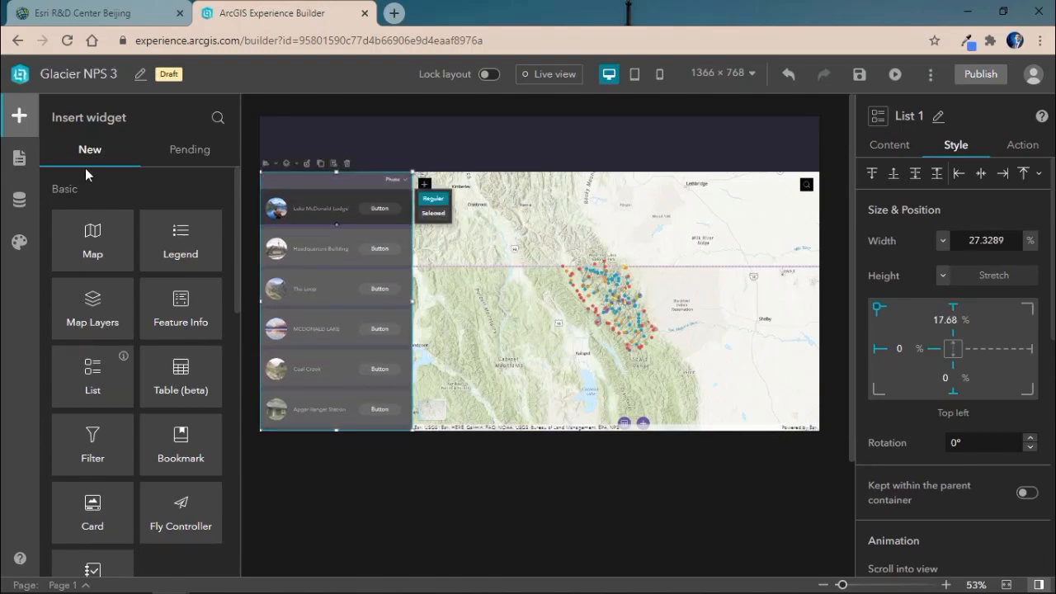
- Insert a Section widget on the page near its upper edge and move Map 1 into it
scroll(161, 295, down, 5)
scroll(161, 294, down, 4)
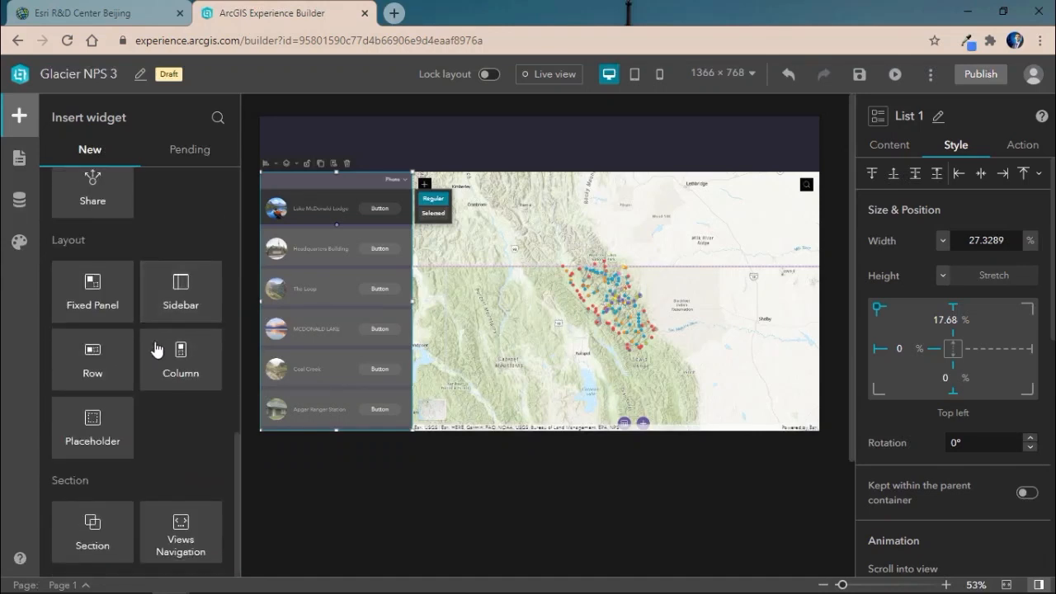
drag(90, 525, 538, 152)
drag(603, 368, 569, 207)
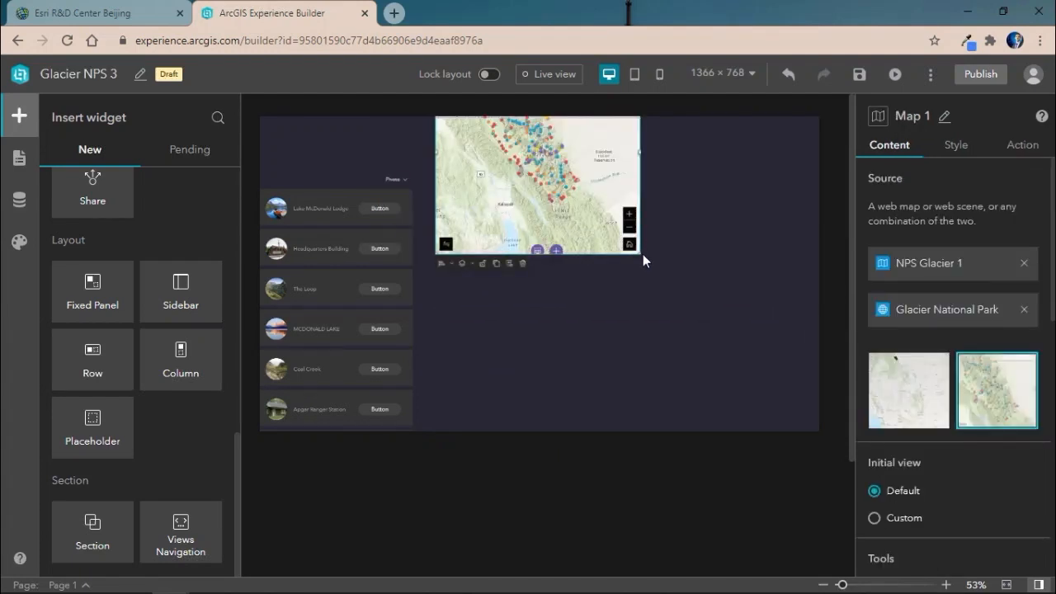
- Move Map 1 out of Section 1, enlarge it, and narrow it from its left side to uncover the section
click(19, 157)
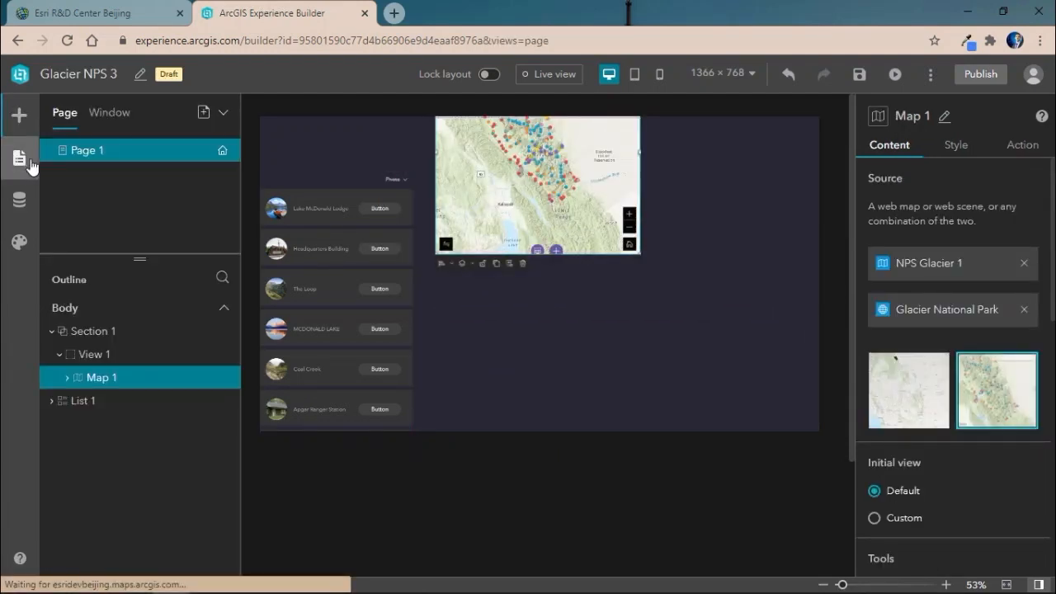
click(96, 337)
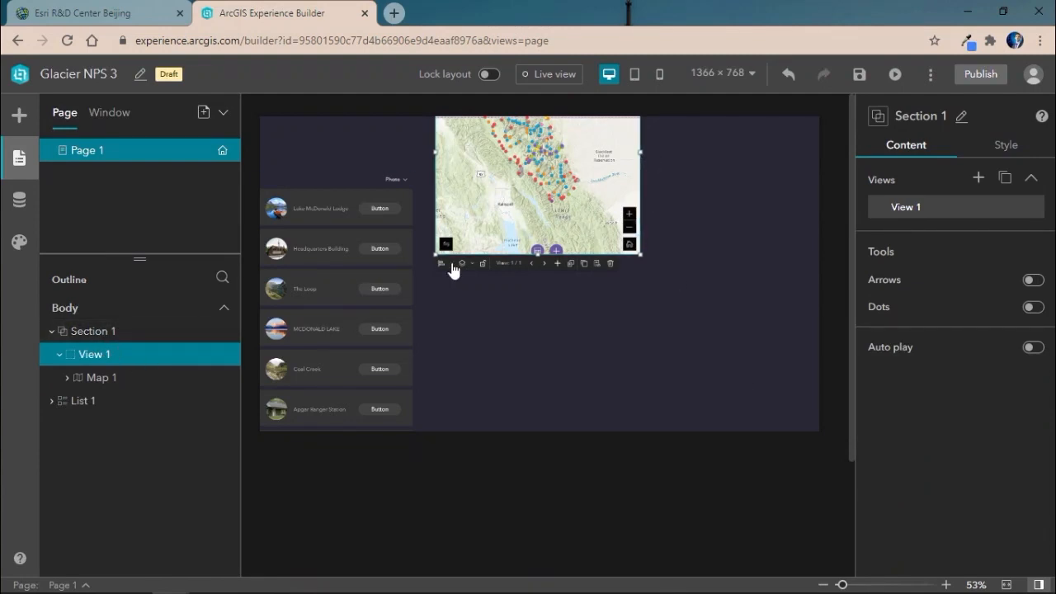
drag(637, 253, 647, 264)
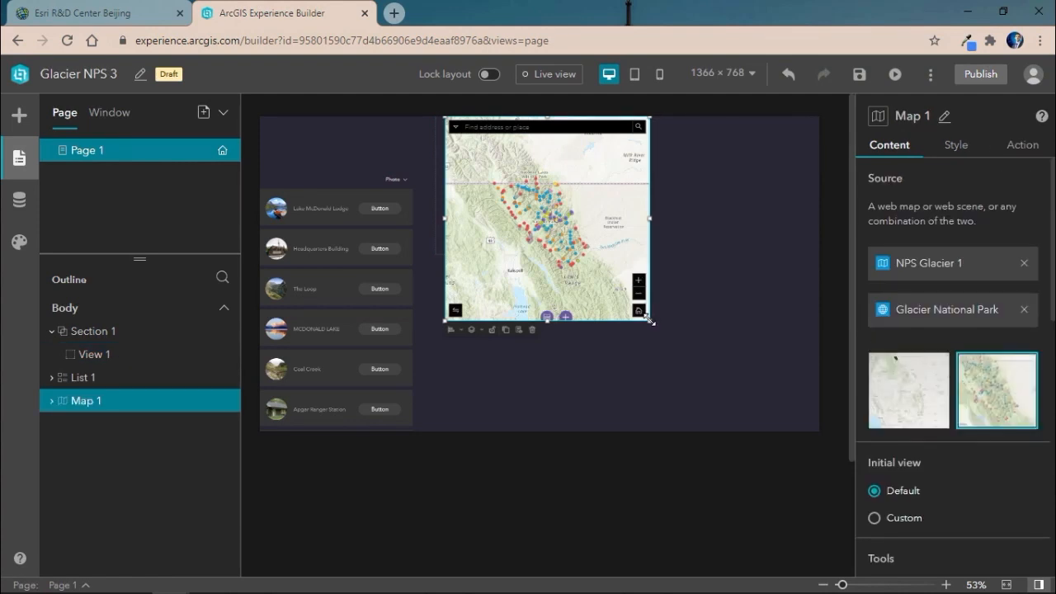
drag(650, 321, 777, 398)
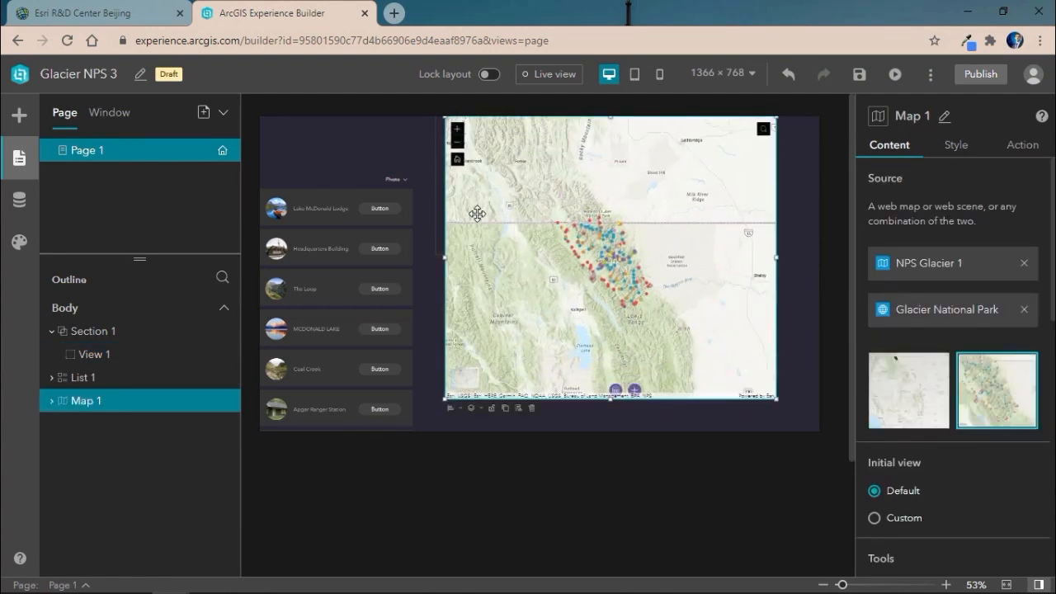
drag(444, 256, 594, 256)
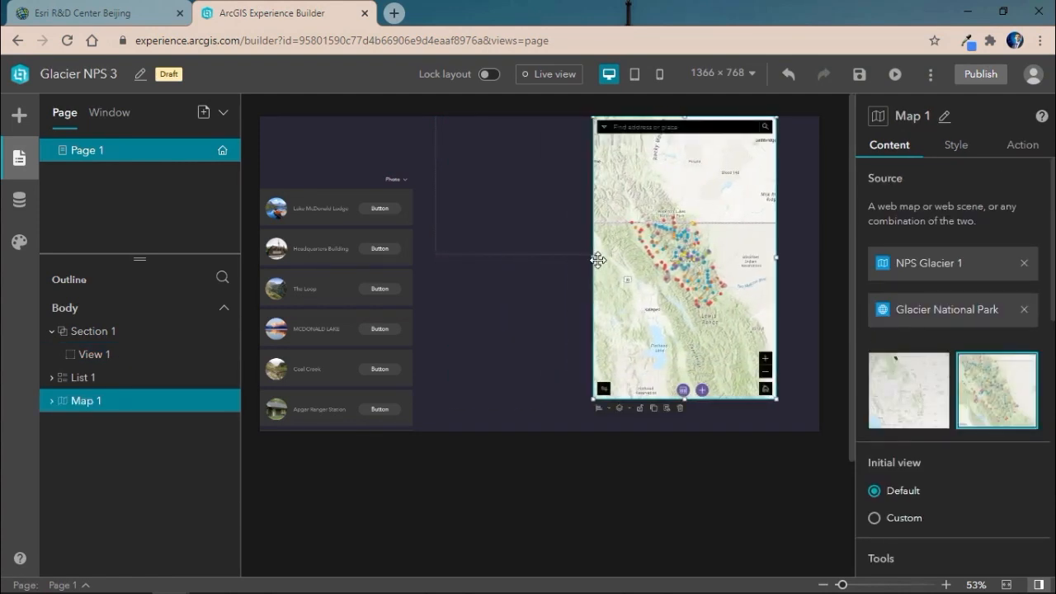
- Place Section 1 beside the list below the empty band, enlarge it toward the page's lower right, and move Map 1 inside it
click(472, 236)
drag(525, 224, 505, 348)
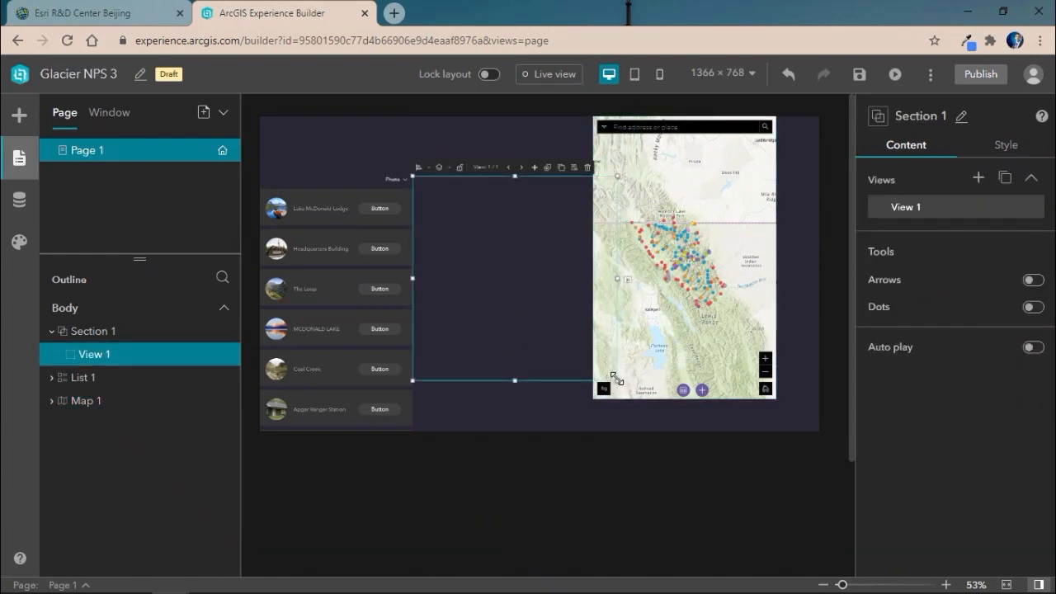
drag(614, 382, 793, 411)
drag(661, 208, 661, 191)
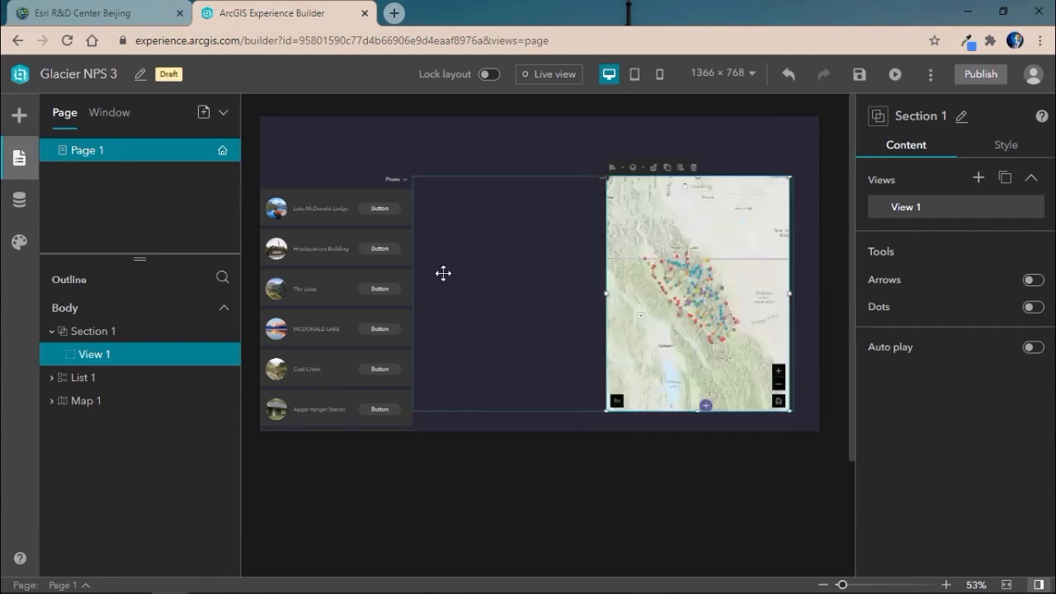
- Move List 1 into Section 1 and stretch the section across the full page width and down to the page's lower edge
drag(331, 183, 497, 226)
drag(593, 209, 443, 203)
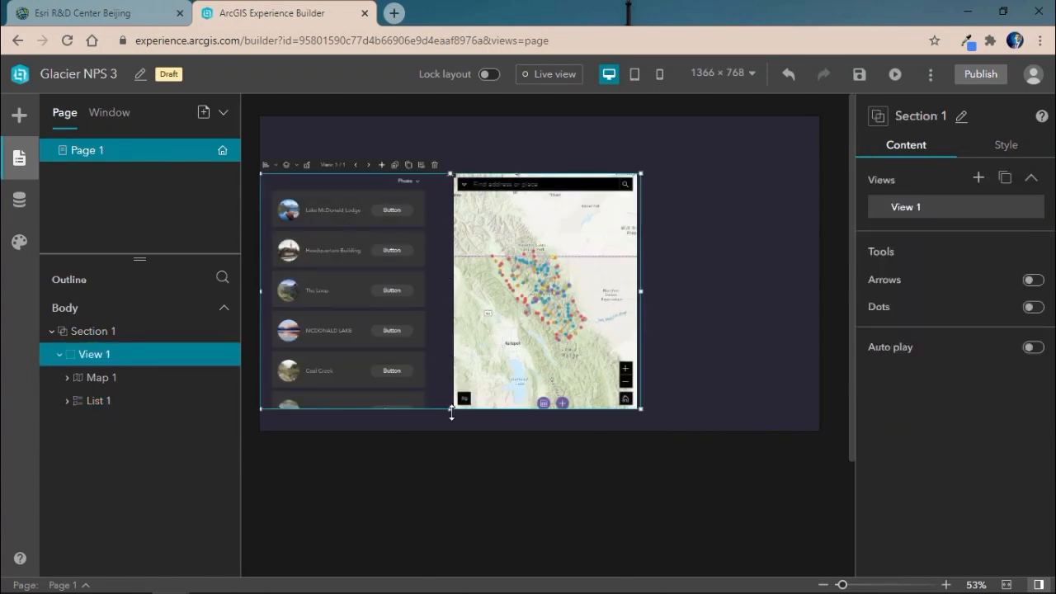
drag(451, 412, 448, 431)
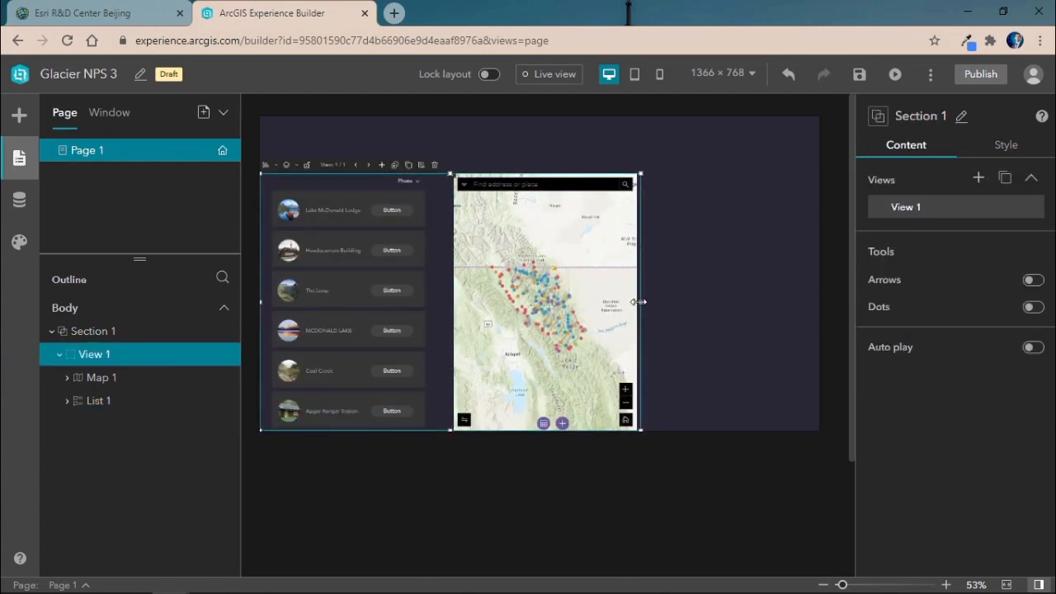
drag(639, 302, 821, 309)
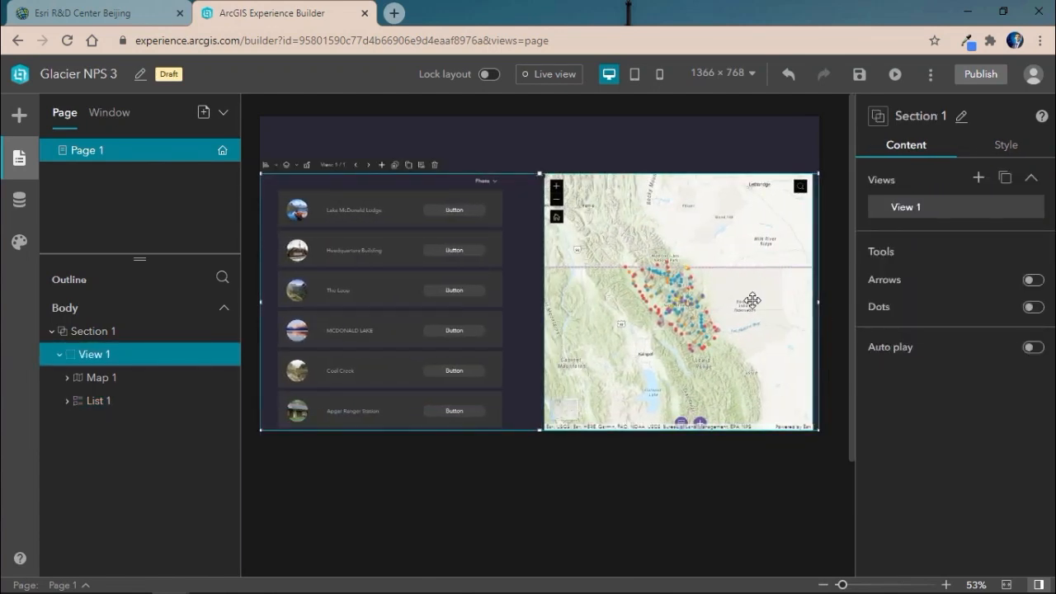
- Align List 1 with the section's left edge and narrow it, and stretch Map 1 from the section's right edge to meet the list
mouse_move(752, 300)
mouse_down()
mouse_move(721, 297)
mouse_move(744, 295)
mouse_up()
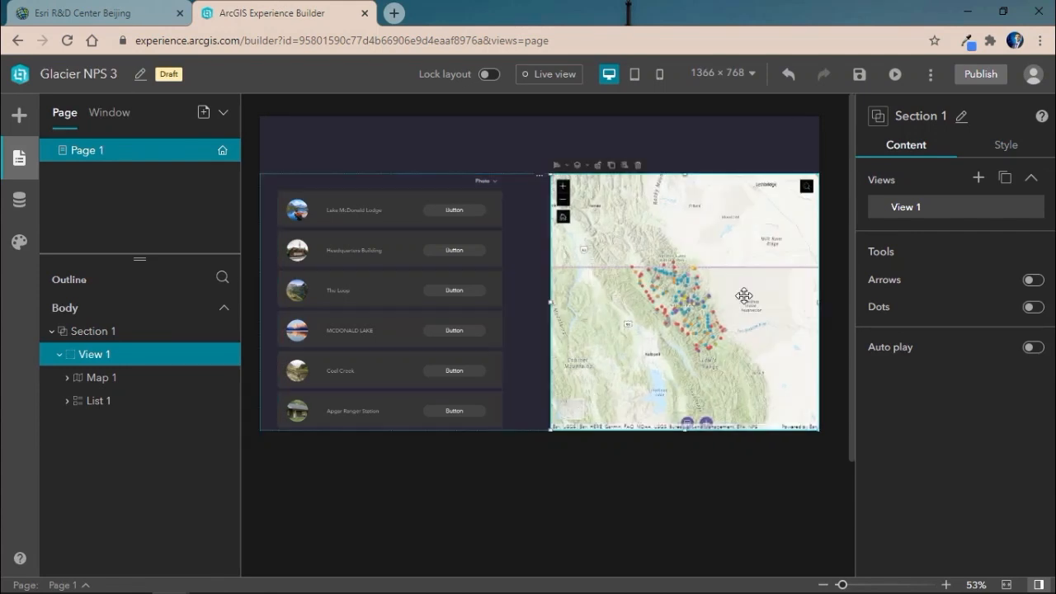
drag(549, 304, 503, 295)
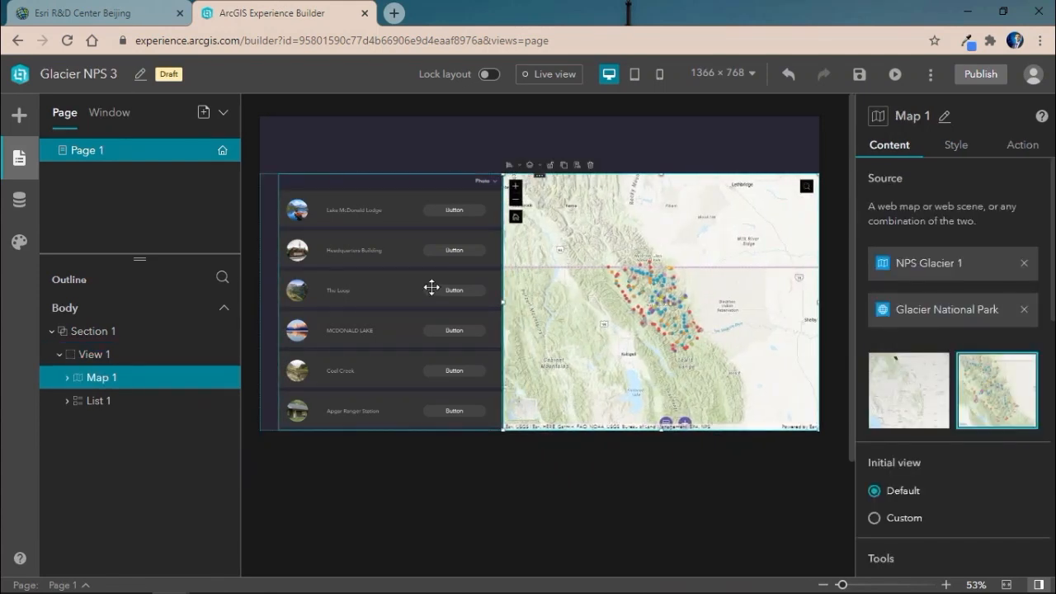
click(431, 289)
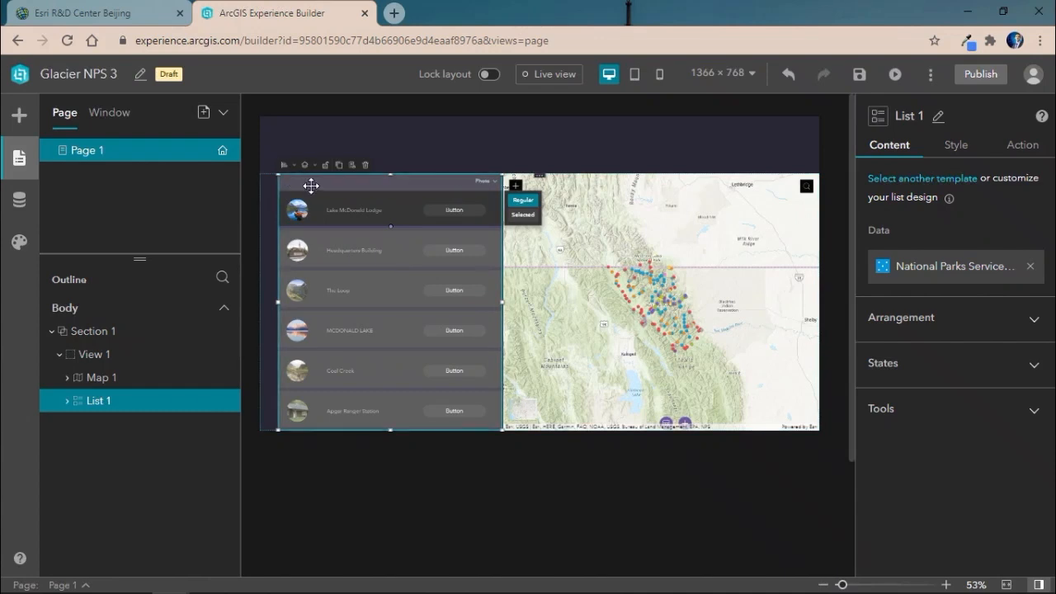
drag(311, 184, 292, 180)
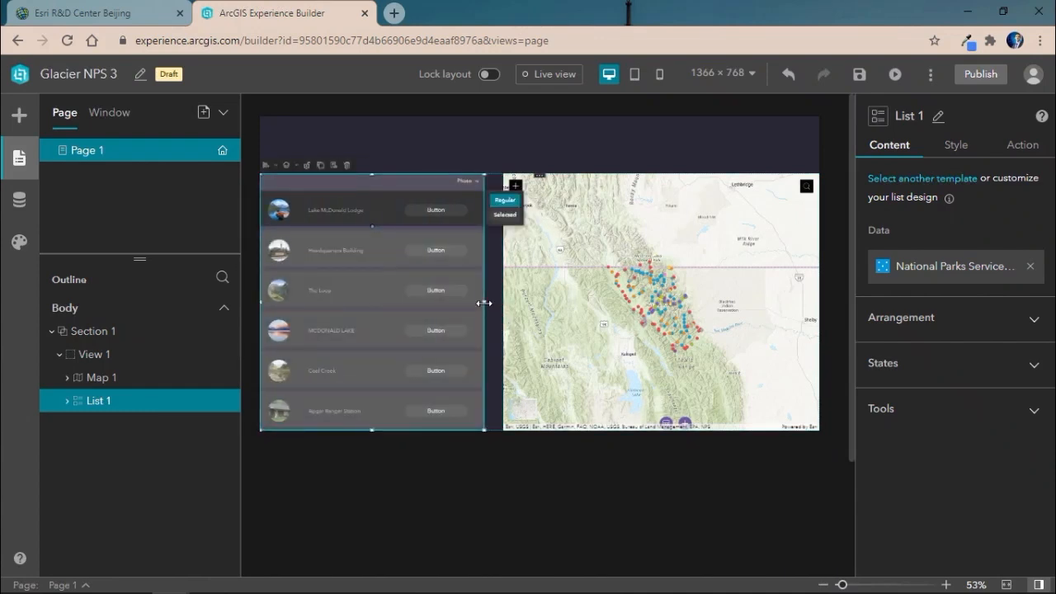
drag(484, 303, 415, 302)
click(500, 302)
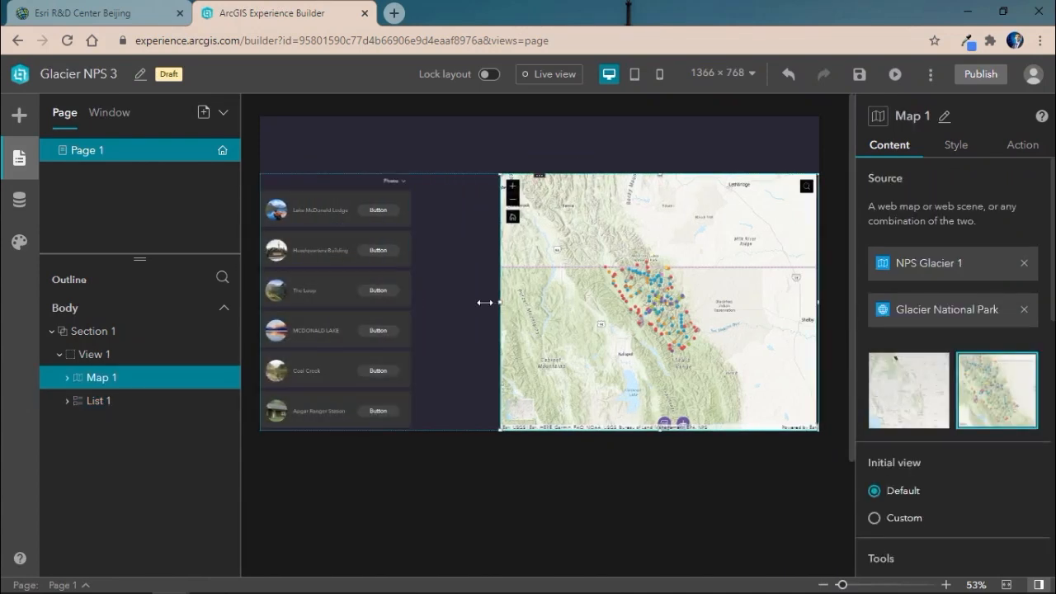
drag(484, 302, 417, 304)
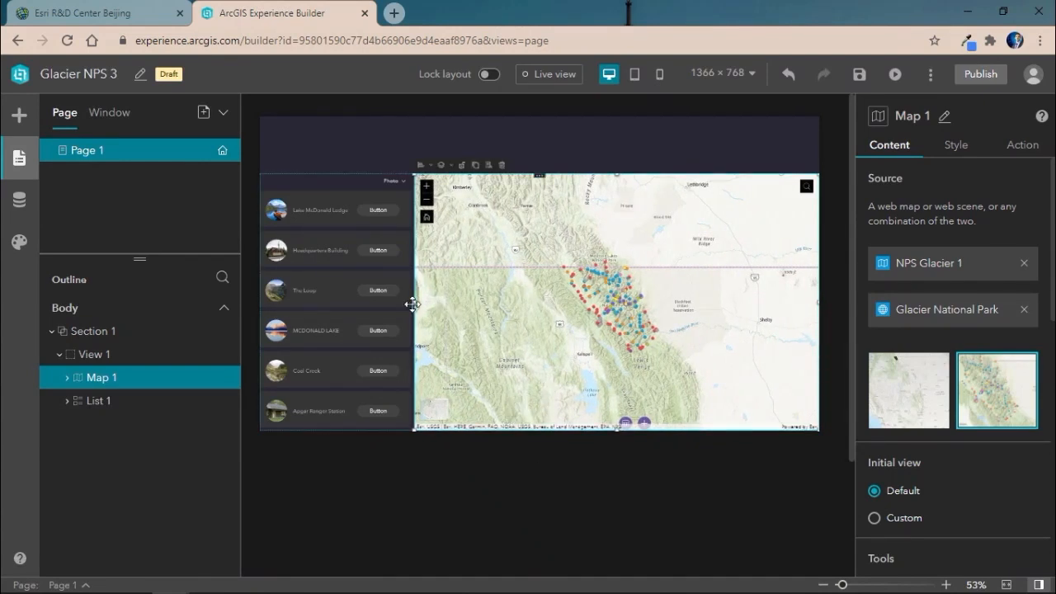
- Add a second view to Section 1 and rename View 1 as Explore
click(107, 331)
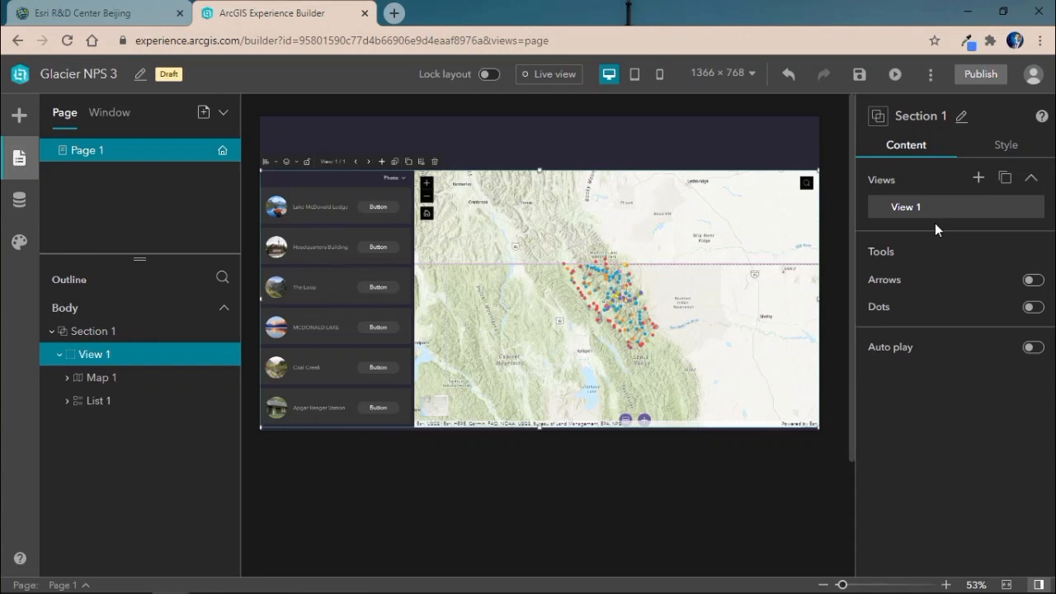
click(977, 178)
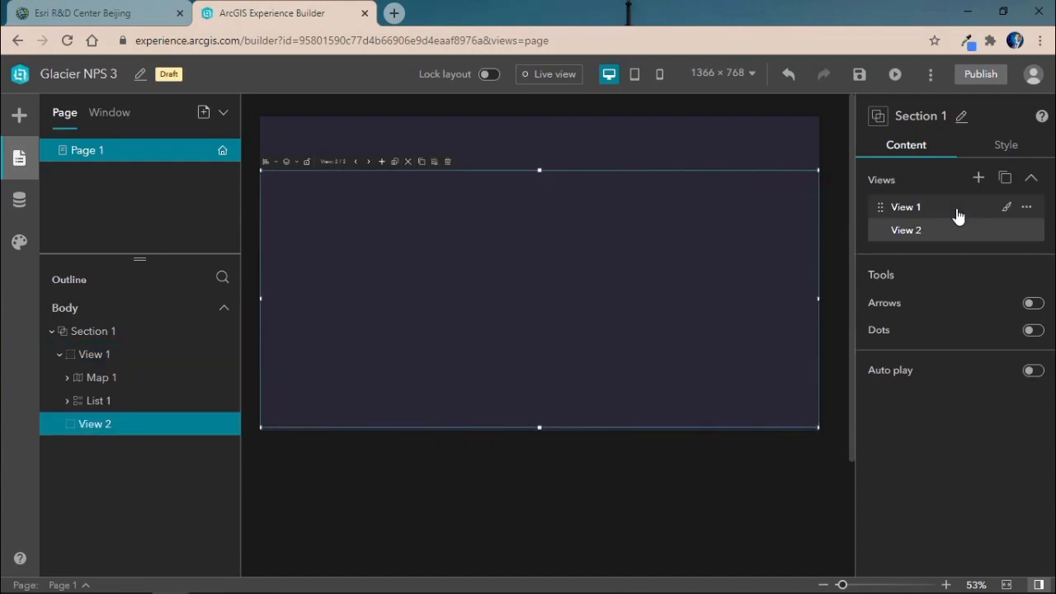
click(1016, 207)
click(1027, 207)
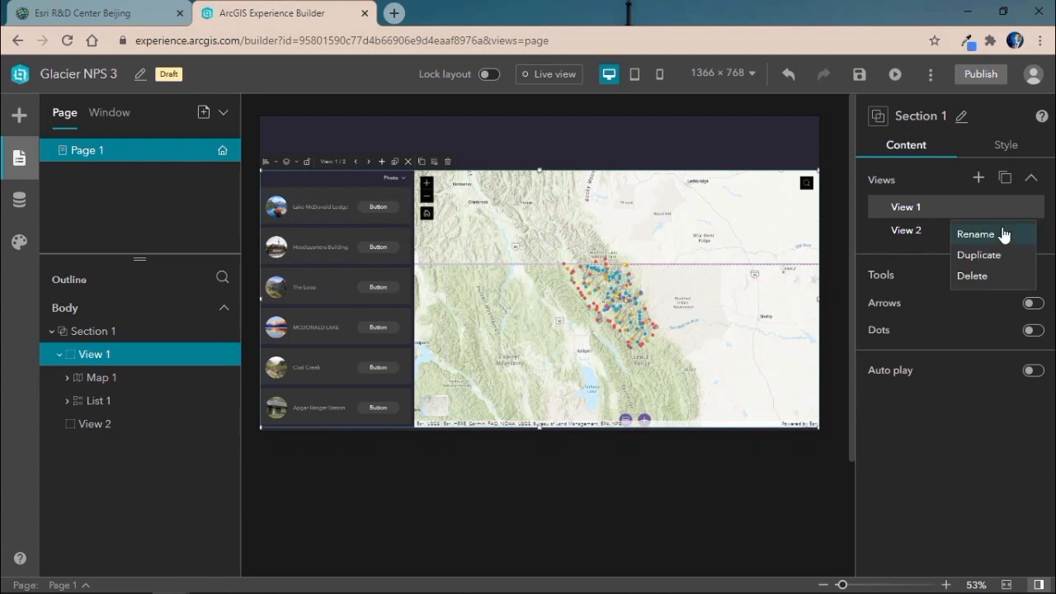
click(1001, 234)
text(Explore)
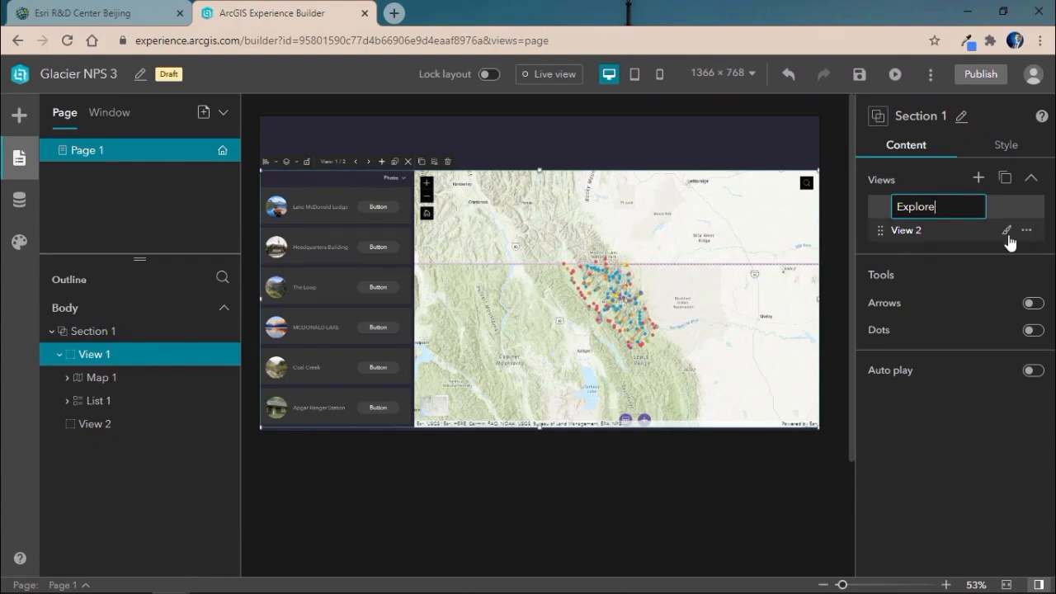
- Rename View 2 as Feedback and show that view in Section 1
click(1026, 232)
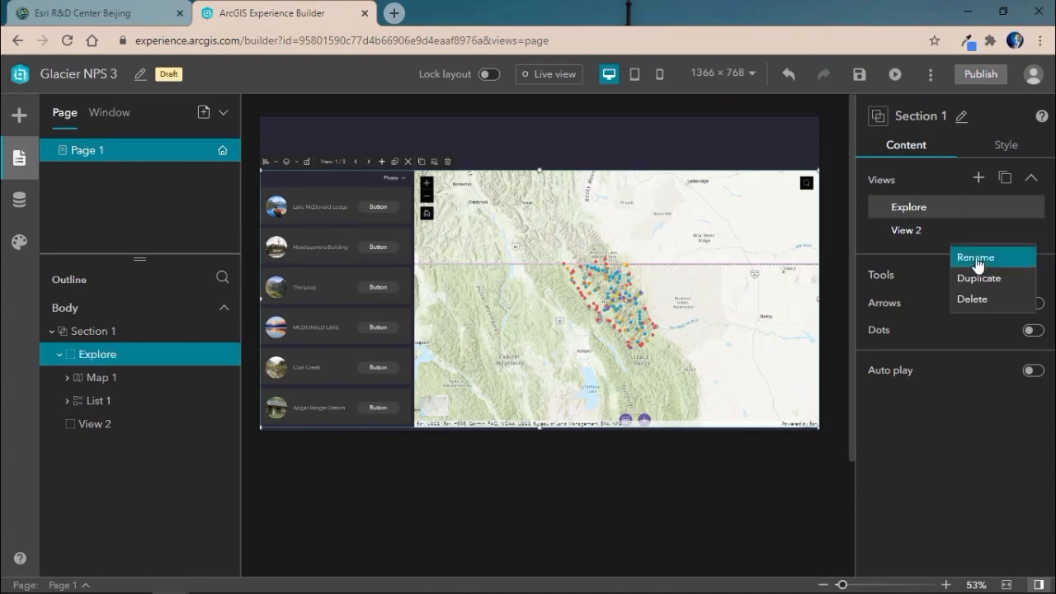
click(976, 255)
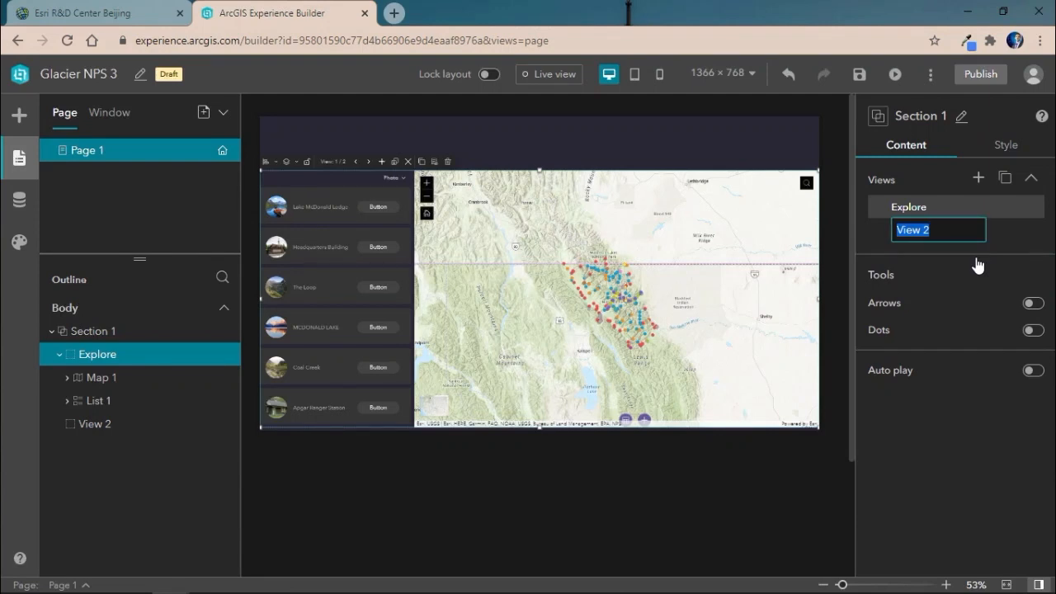
text(R)
double_click(930, 237)
key(Return)
click(942, 240)
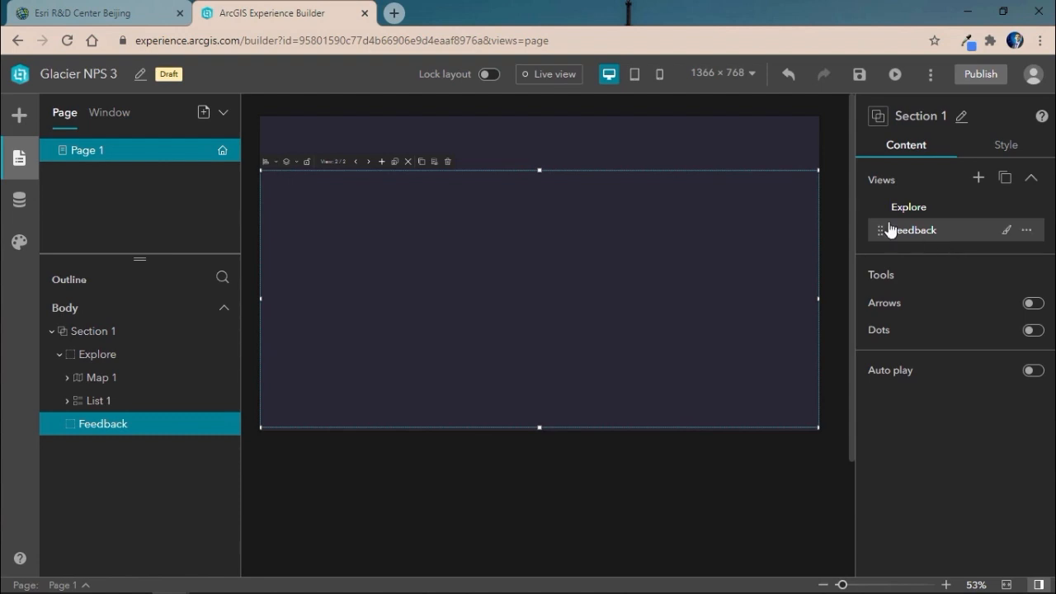
- Insert a Survey widget at the left edge of the Feedback view, stretch it to the view's full height, and widen it slightly
click(37, 124)
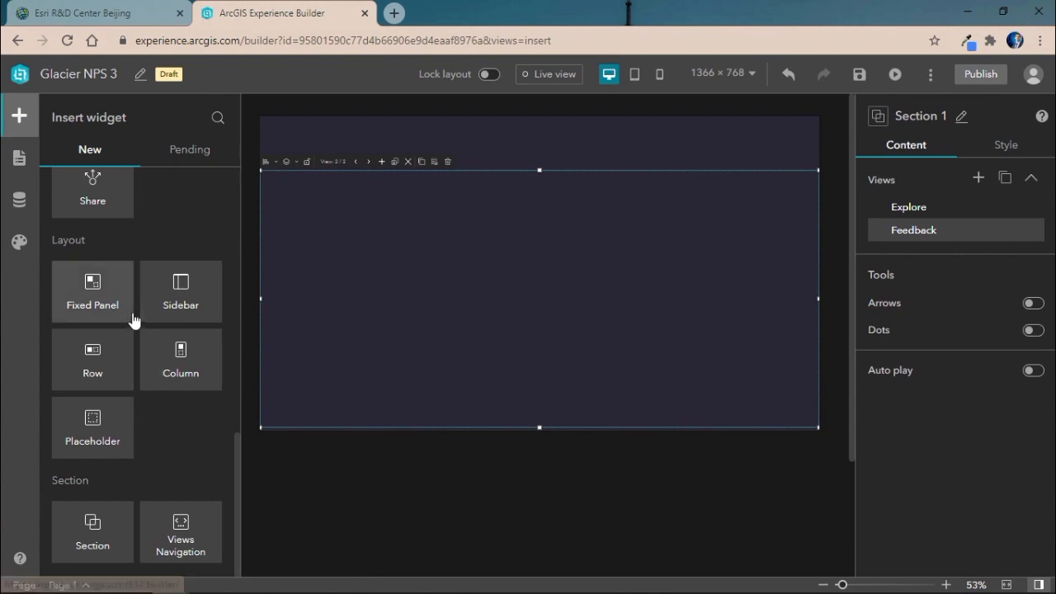
scroll(135, 314, up, 5)
drag(104, 368, 328, 351)
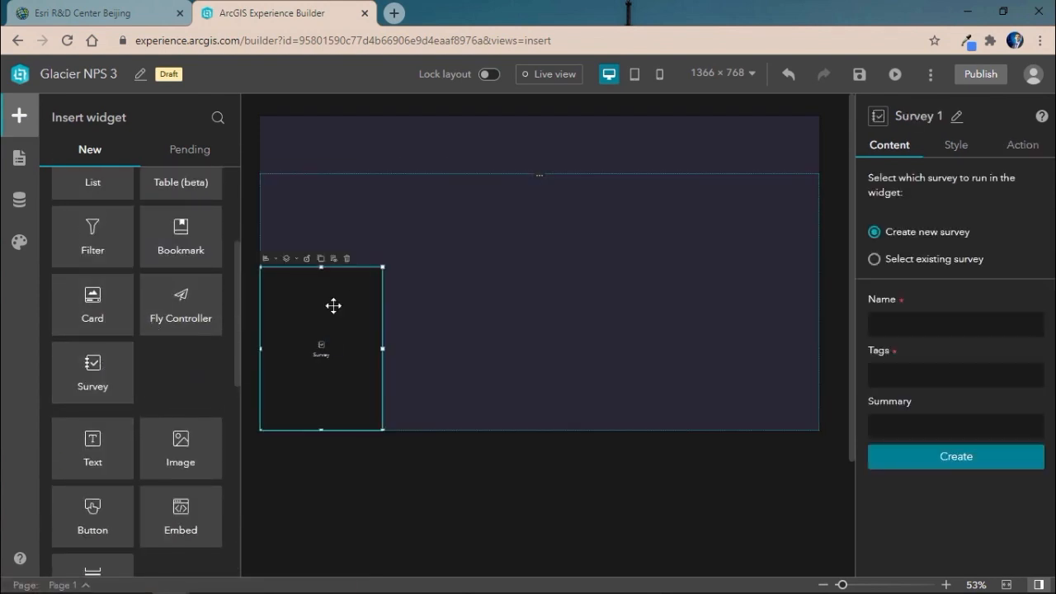
drag(322, 267, 331, 199)
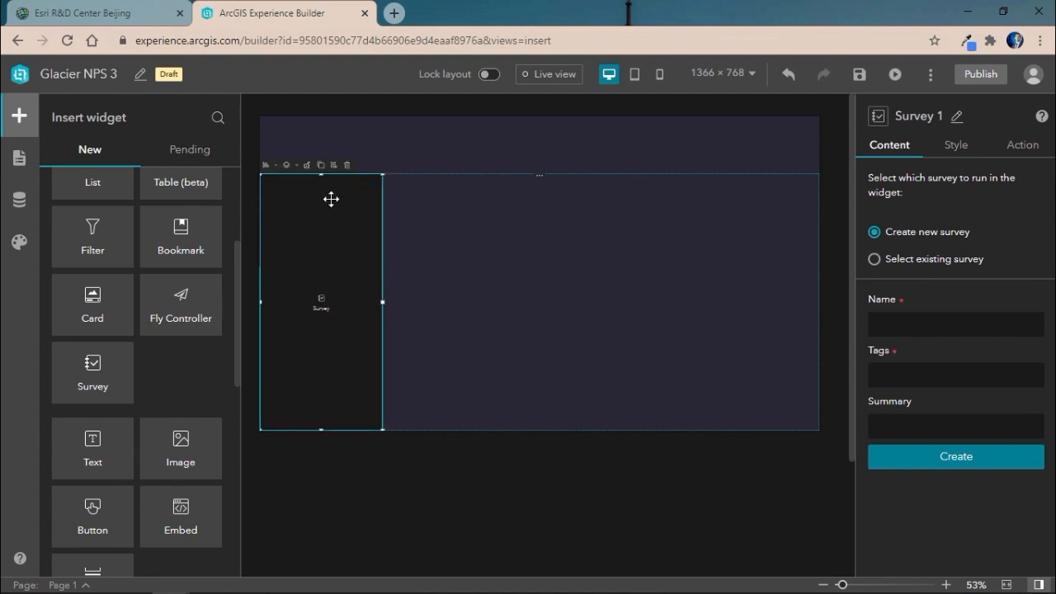
drag(385, 305, 416, 305)
- Insert the existing survey Glacier National Park Feedback into the Survey widget
click(906, 260)
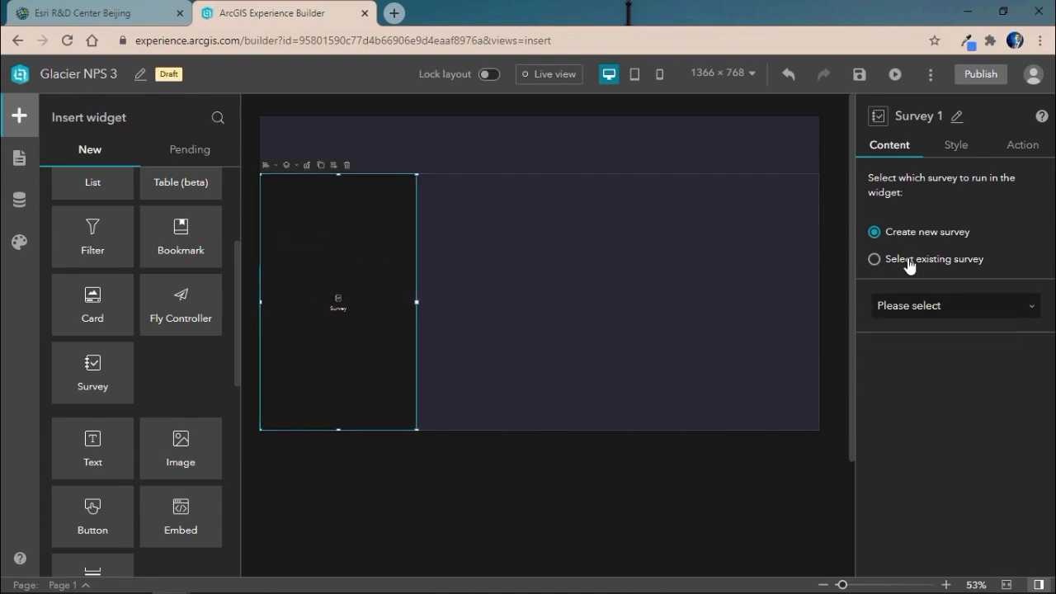
click(924, 302)
click(896, 357)
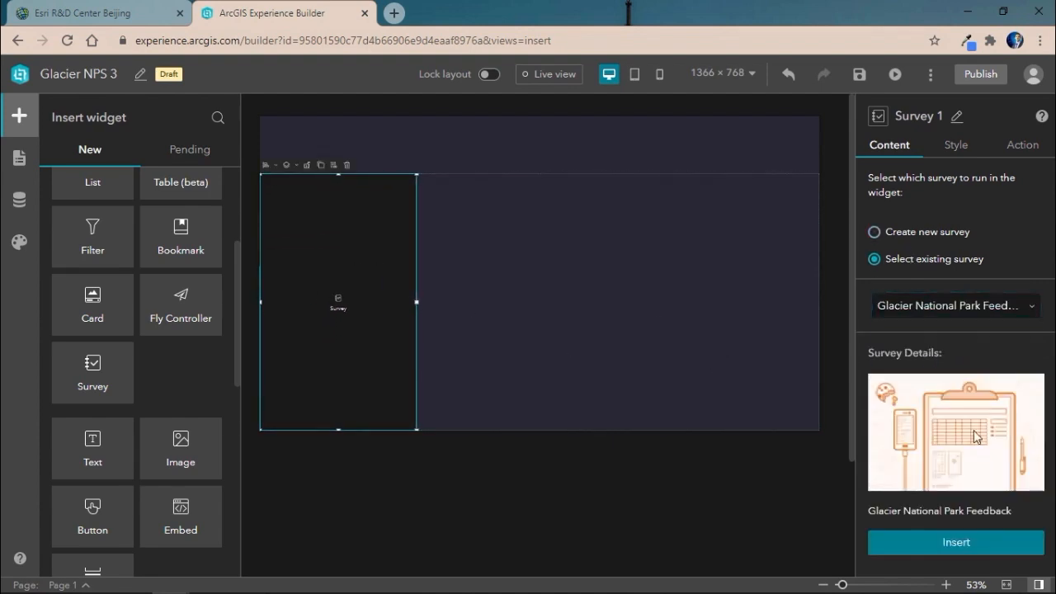
click(953, 538)
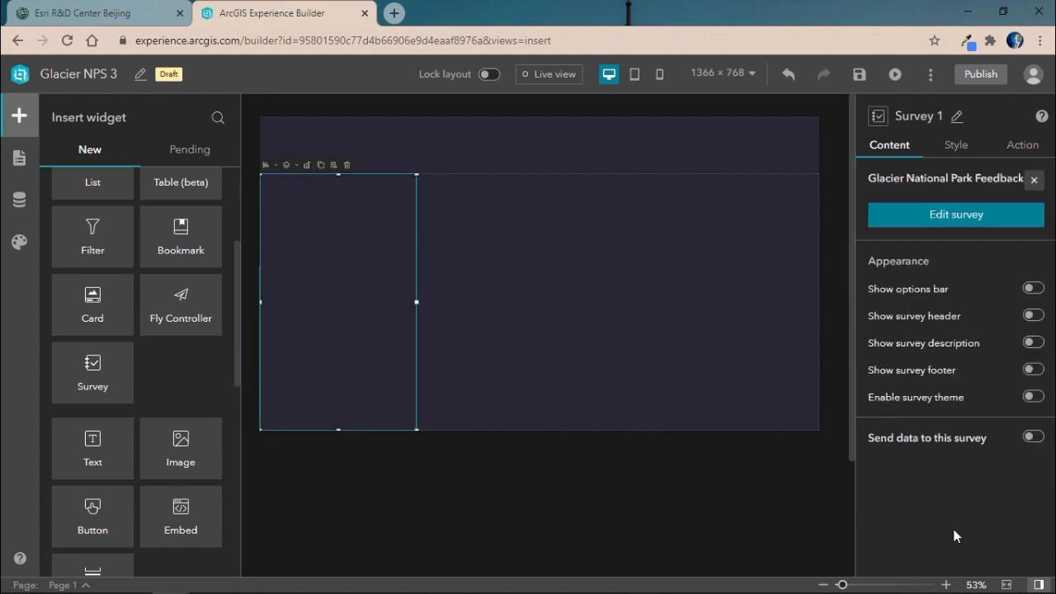
- Show the survey's header and description and enable the survey theme
click(1033, 317)
click(1035, 343)
click(1036, 398)
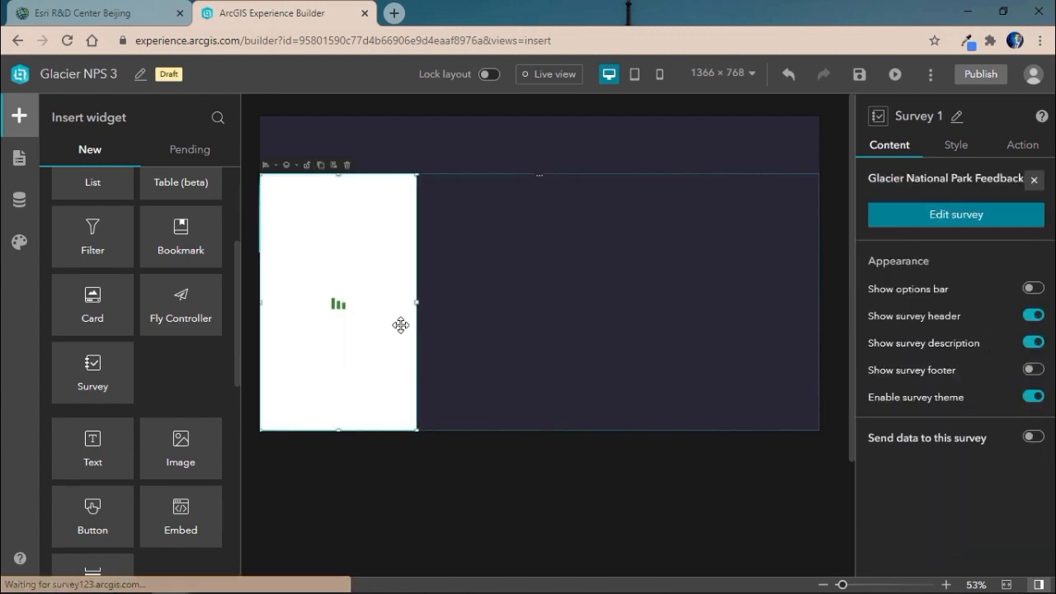
- Insert a Map widget beside the survey in the Feedback view and stretch it to fill the remaining area
scroll(137, 306, up, 3)
drag(92, 243, 528, 253)
drag(577, 339, 817, 433)
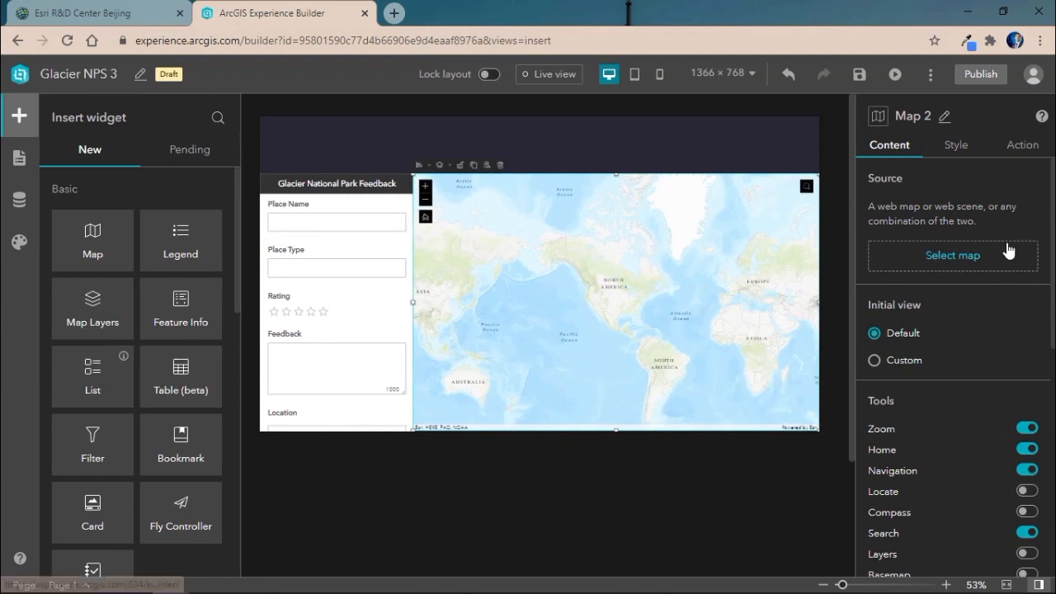
- Use the NPS Glacier 1 web map as the source of Map 2
click(1005, 257)
click(772, 268)
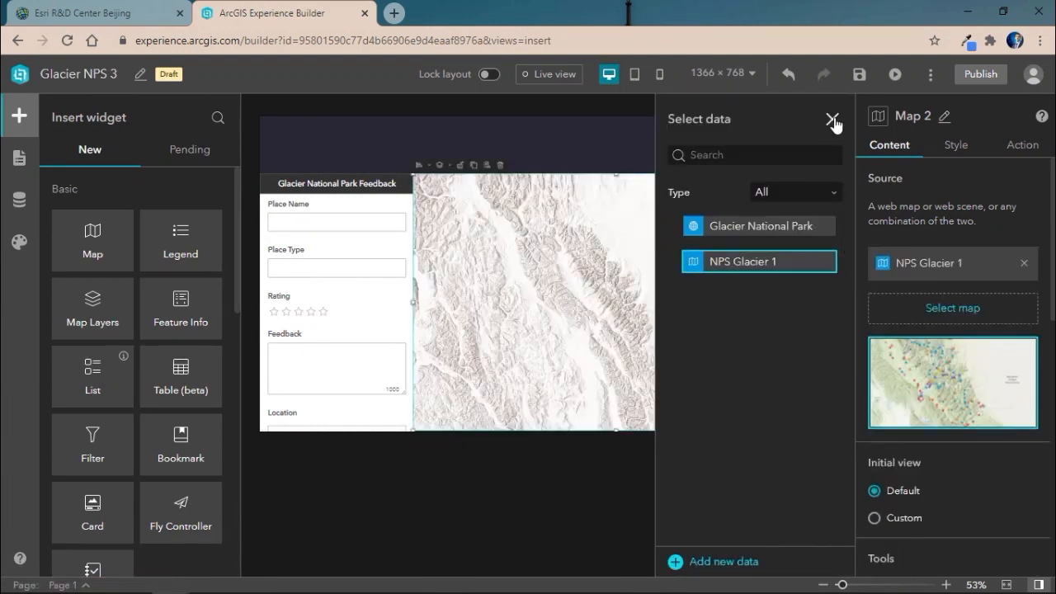
click(832, 119)
- Enable sending data to Survey 1 from Map 2, with National Parks Service POI Glacier as the source layer
click(340, 303)
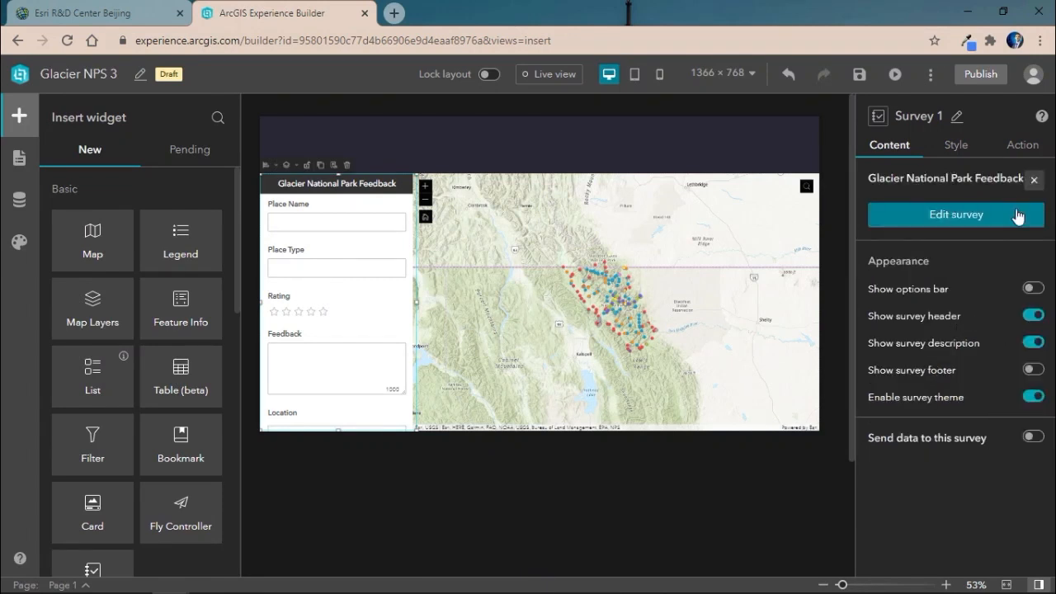
click(1033, 436)
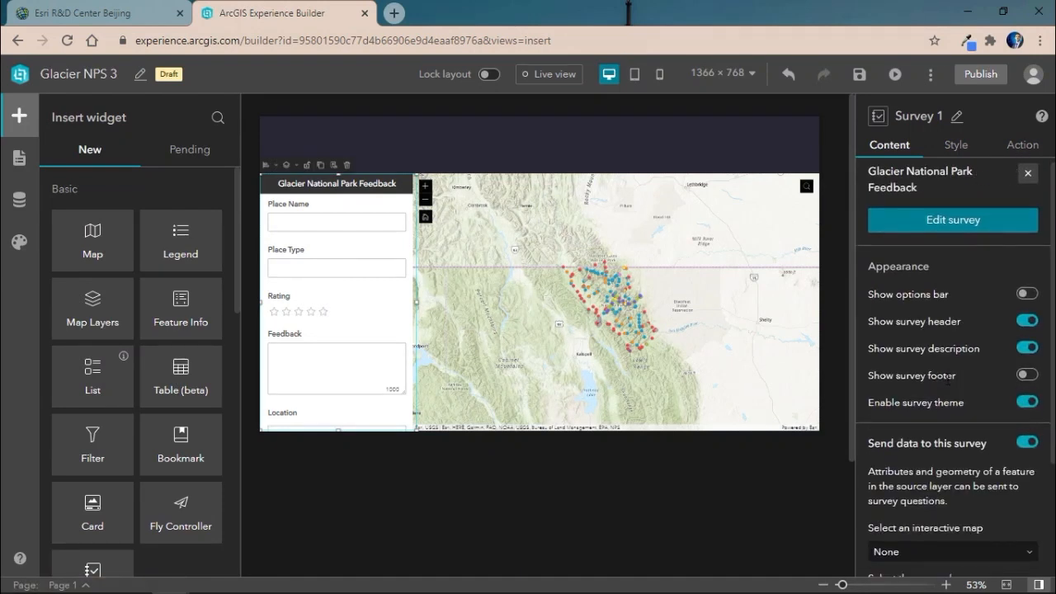
scroll(947, 377, down, 2)
click(936, 395)
click(922, 440)
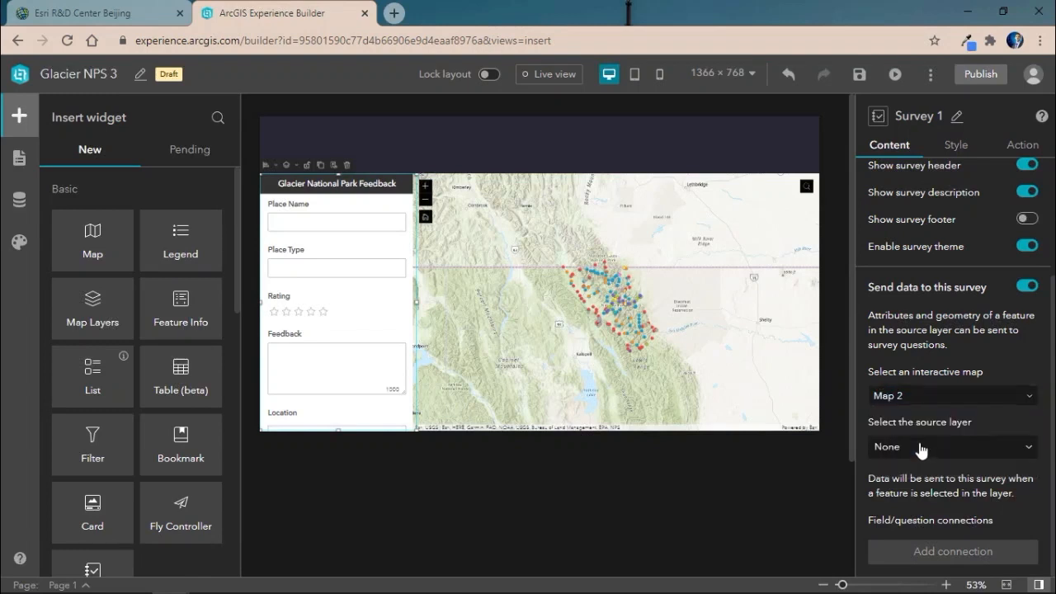
click(922, 450)
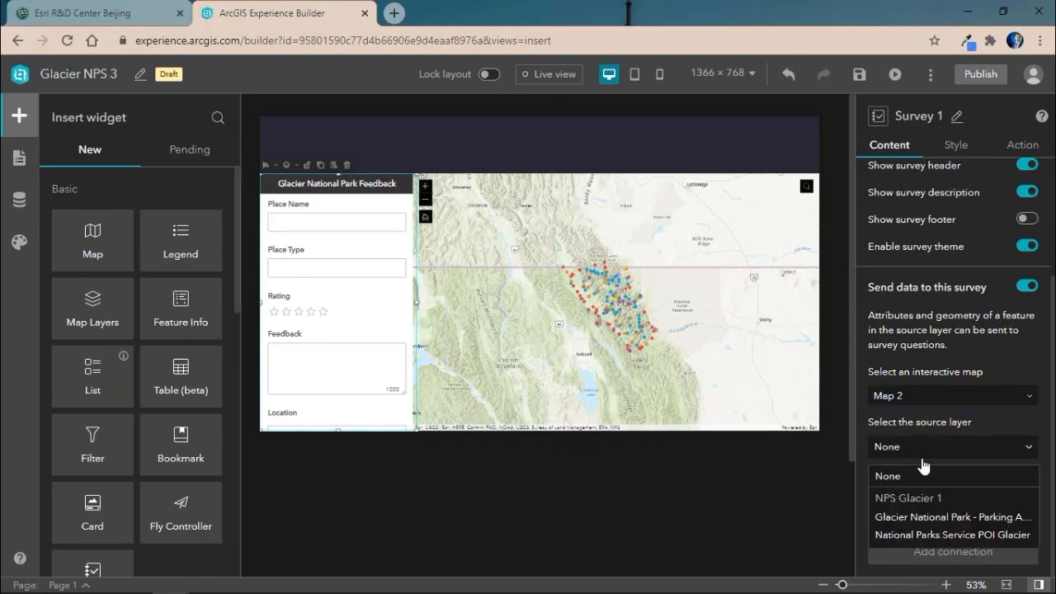
click(927, 535)
- Add a connection from the Point Name field to the Place Name survey question
click(941, 551)
scroll(955, 349, down, 3)
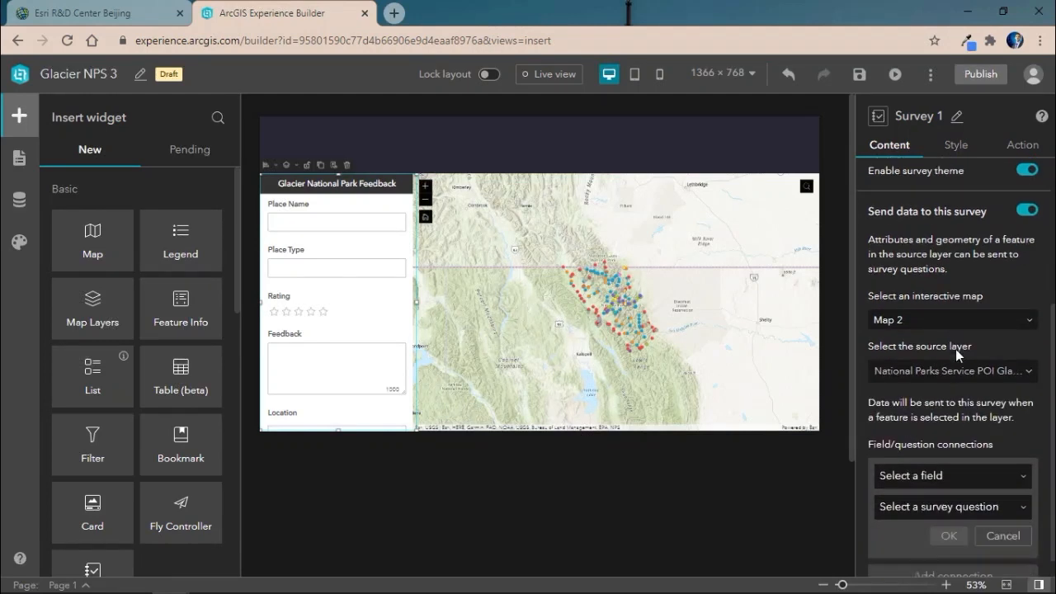
click(929, 452)
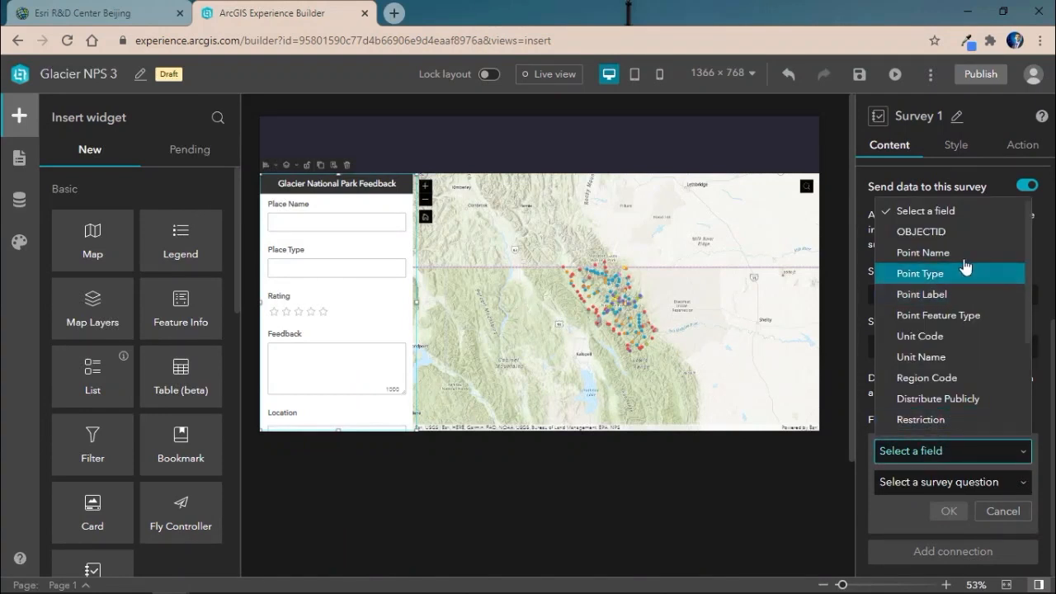
click(929, 252)
click(943, 483)
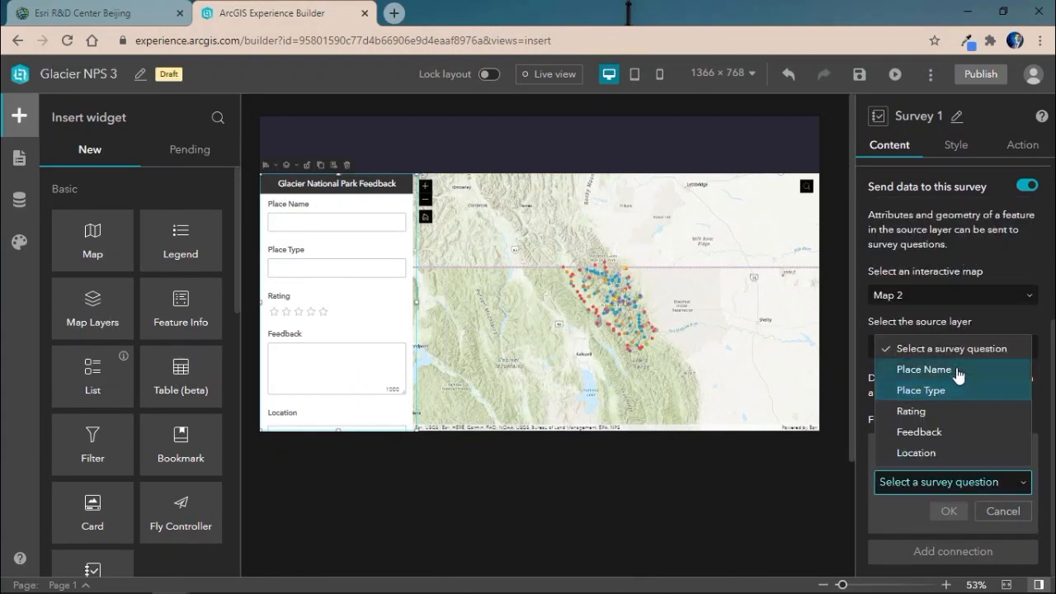
click(957, 372)
click(953, 511)
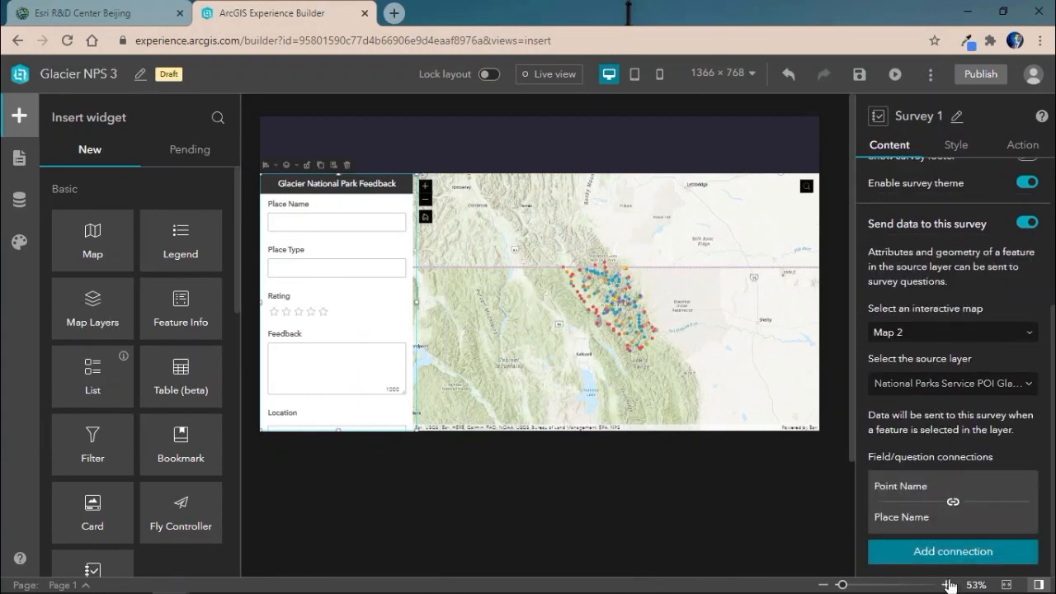
- Add a connection from the Point Type field to the Place Type survey question
click(949, 551)
click(952, 453)
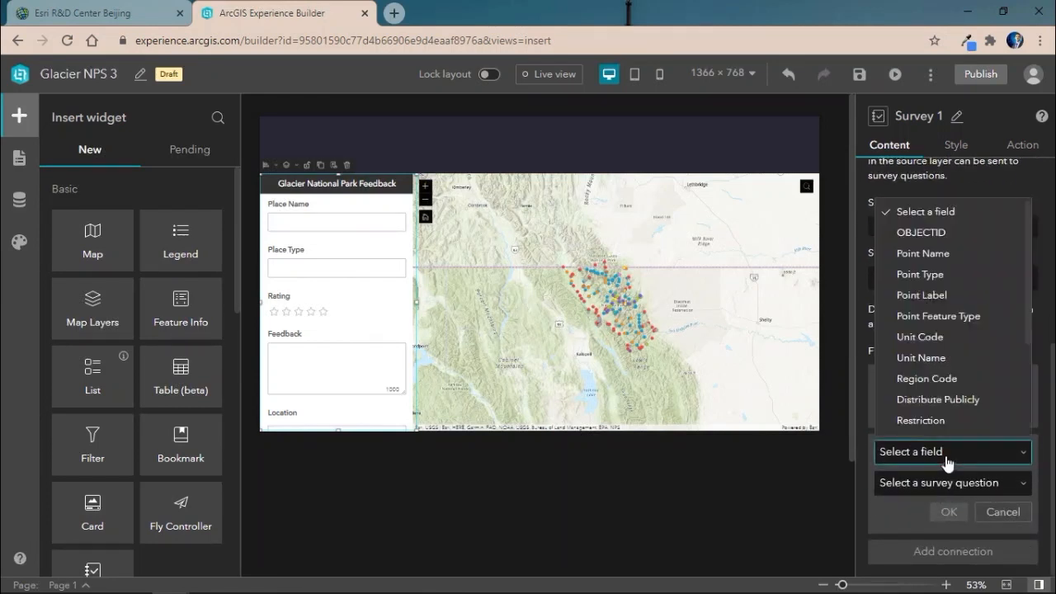
click(953, 275)
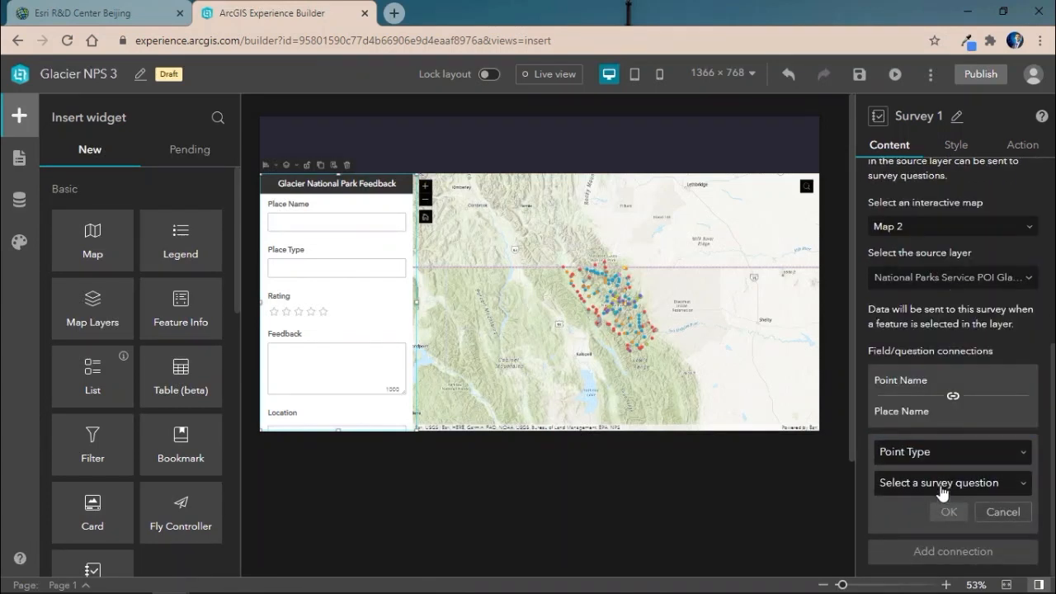
click(945, 487)
click(945, 395)
click(947, 511)
- Connect the *Shape(Point) field to the Location survey question and save the experience
click(945, 551)
click(934, 559)
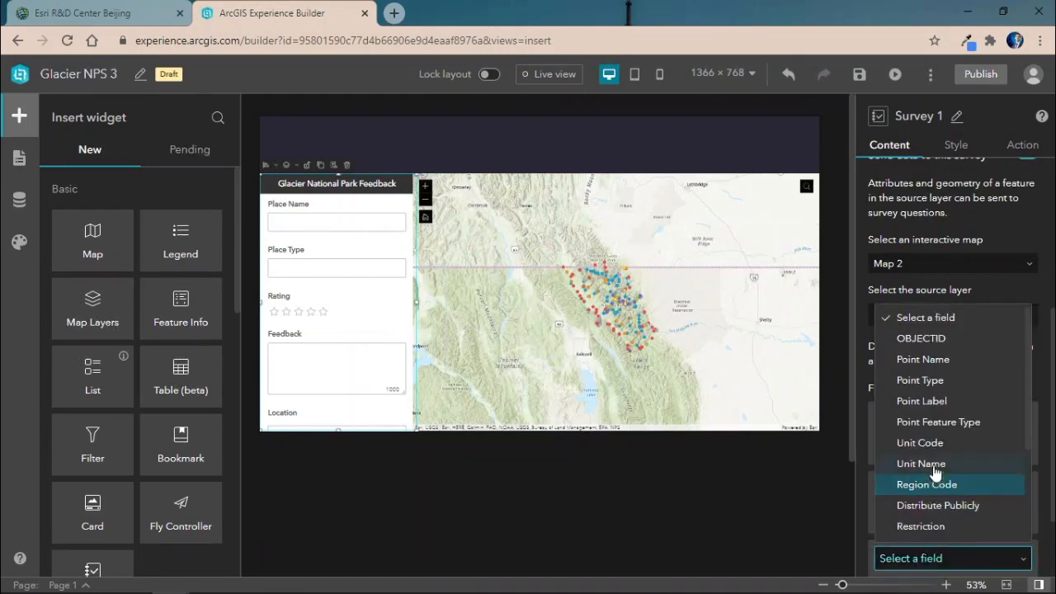
scroll(941, 496, down, 3)
click(943, 531)
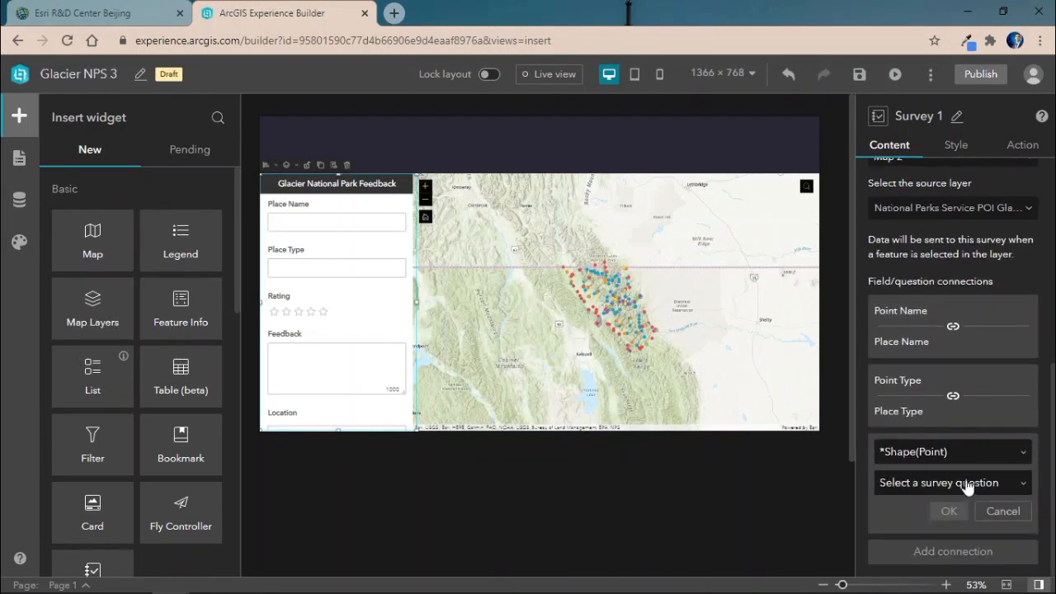
click(949, 481)
click(949, 453)
click(948, 511)
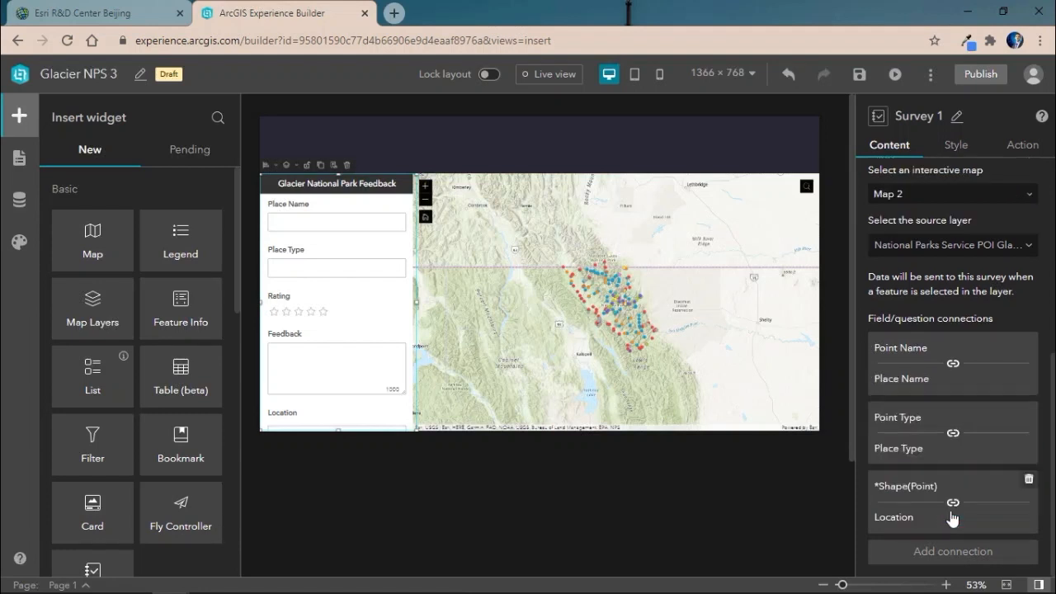
click(859, 74)
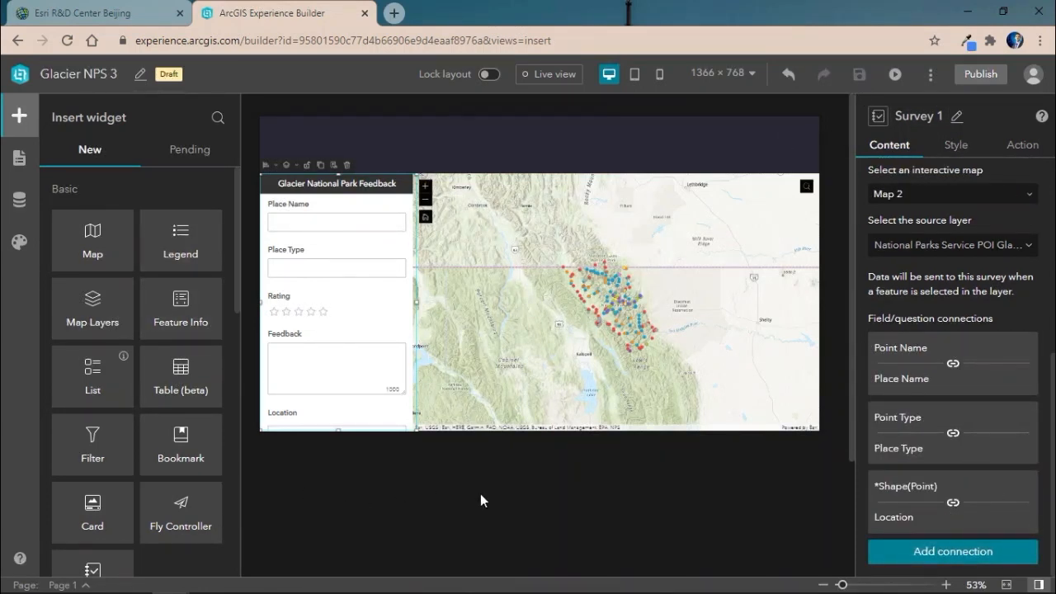
- Insert a Views Navigation widget above Section 1, center it horizontally, and give it the filled pill quick style
scroll(168, 451, down, 8)
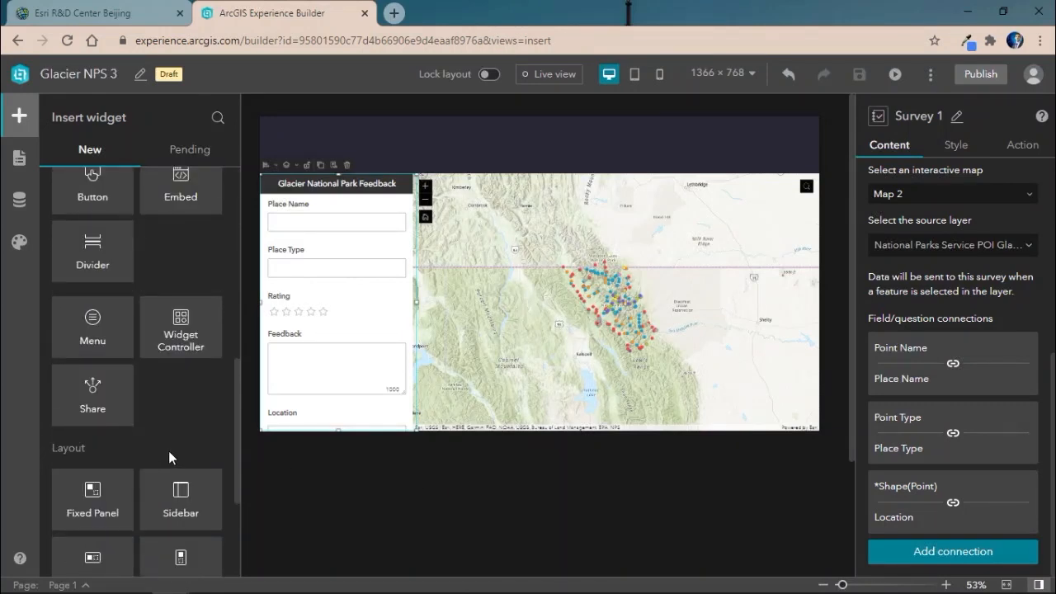
scroll(168, 451, down, 1)
drag(183, 536, 541, 142)
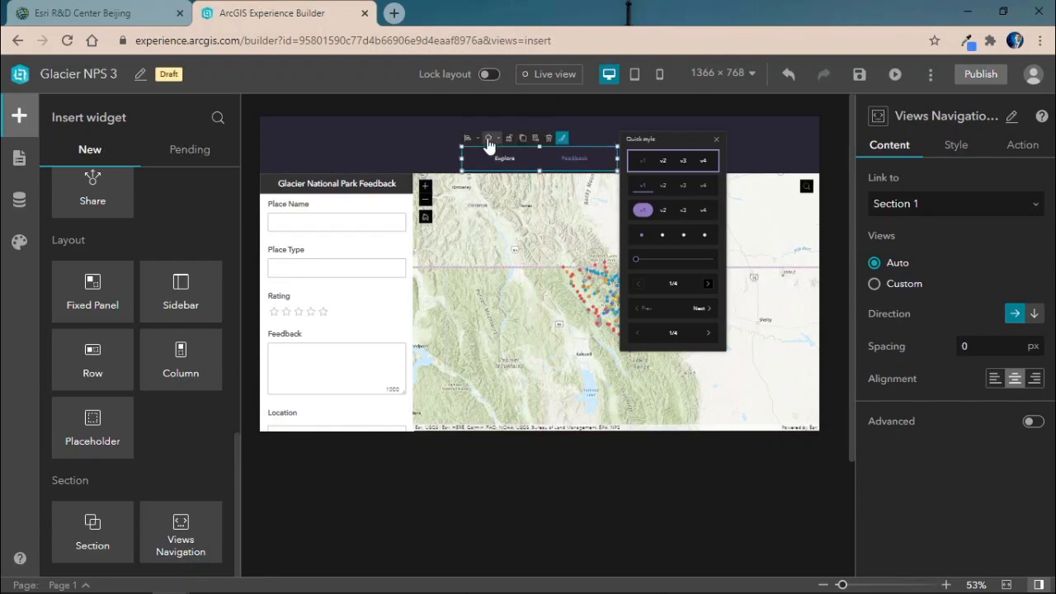
click(475, 142)
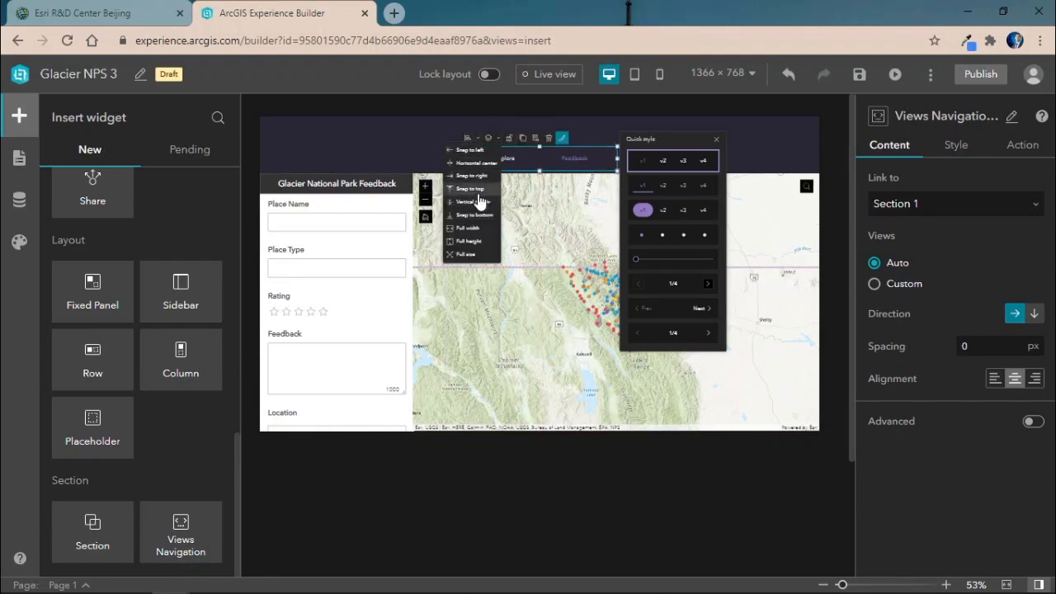
click(480, 165)
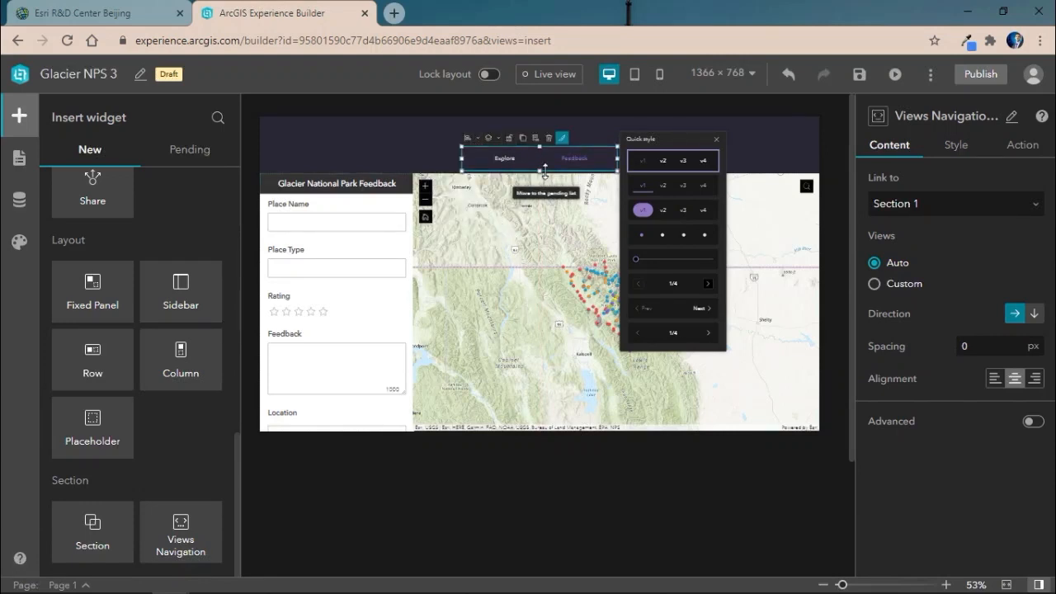
click(684, 216)
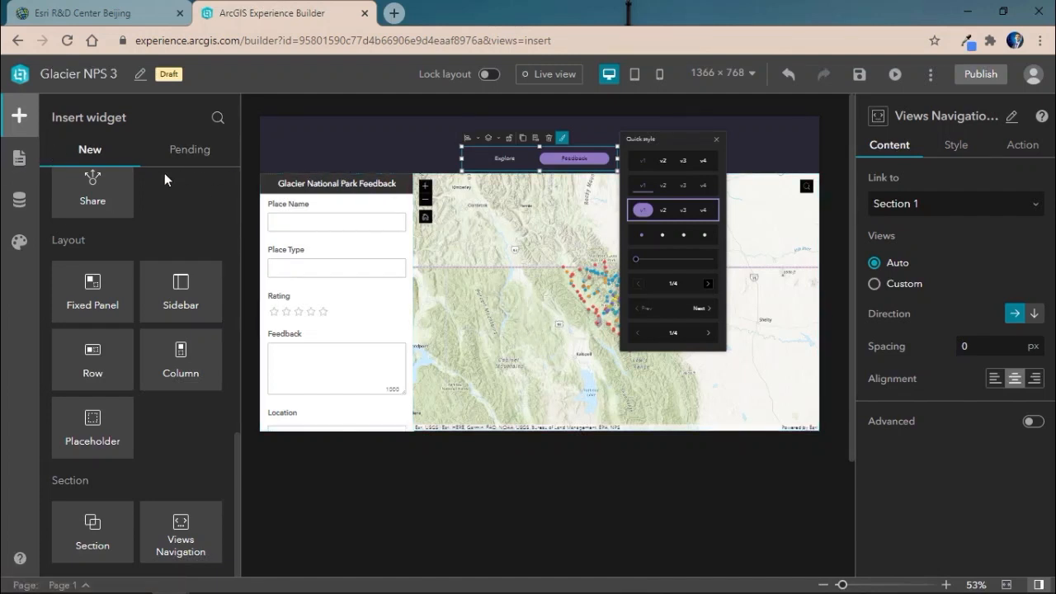
- Open the view transition animation choices for Section 1
click(19, 157)
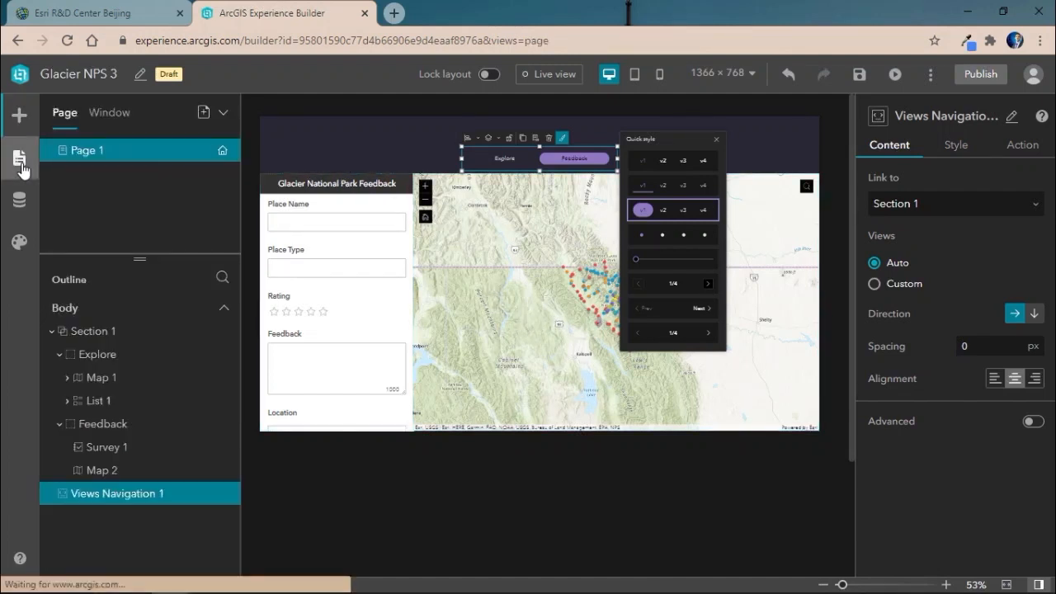
click(130, 332)
click(1006, 145)
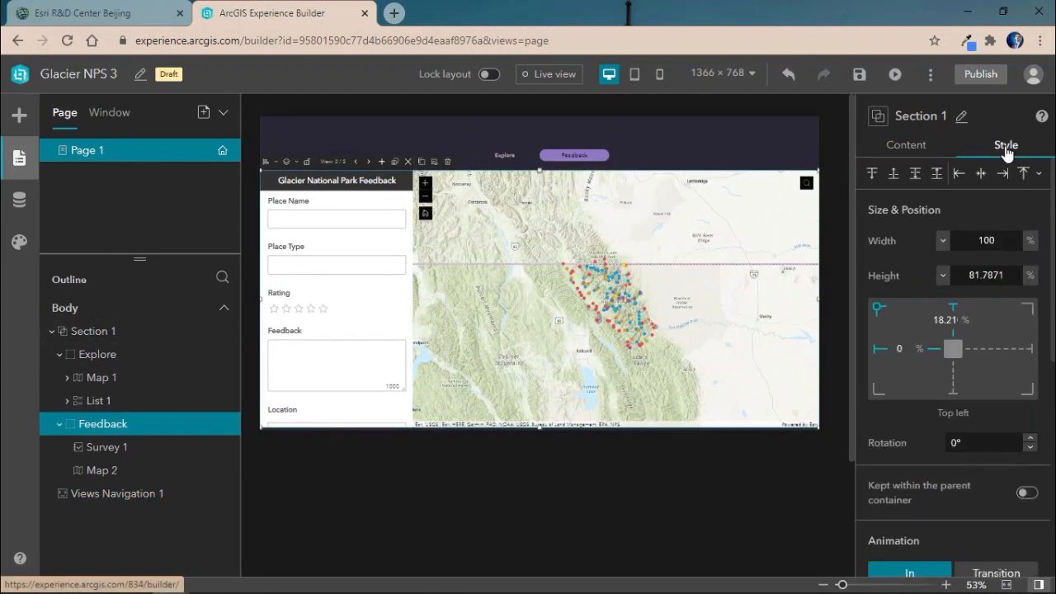
scroll(1004, 215, down, 3)
click(1000, 342)
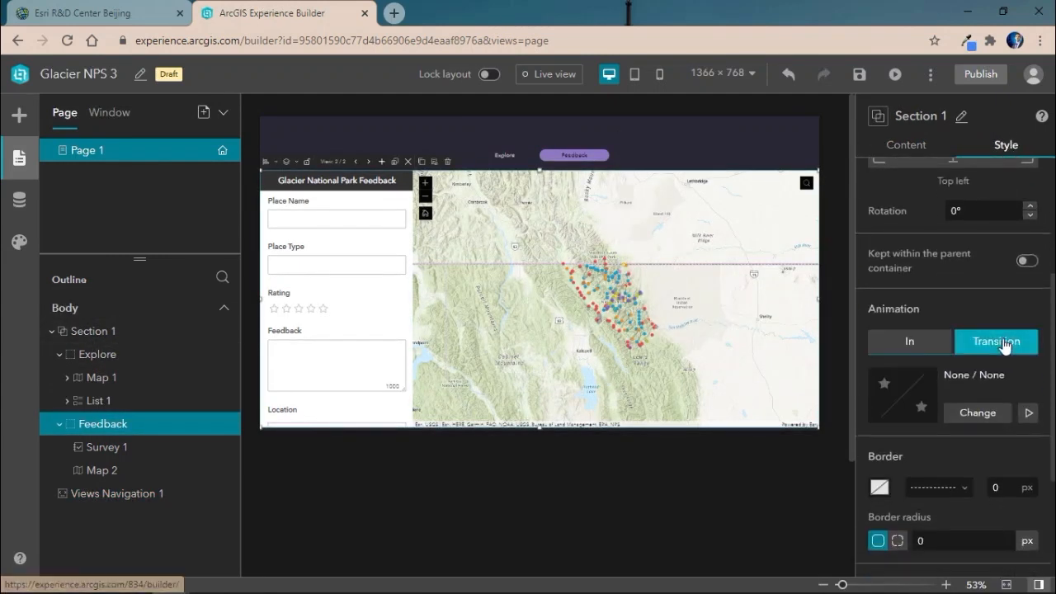
click(975, 415)
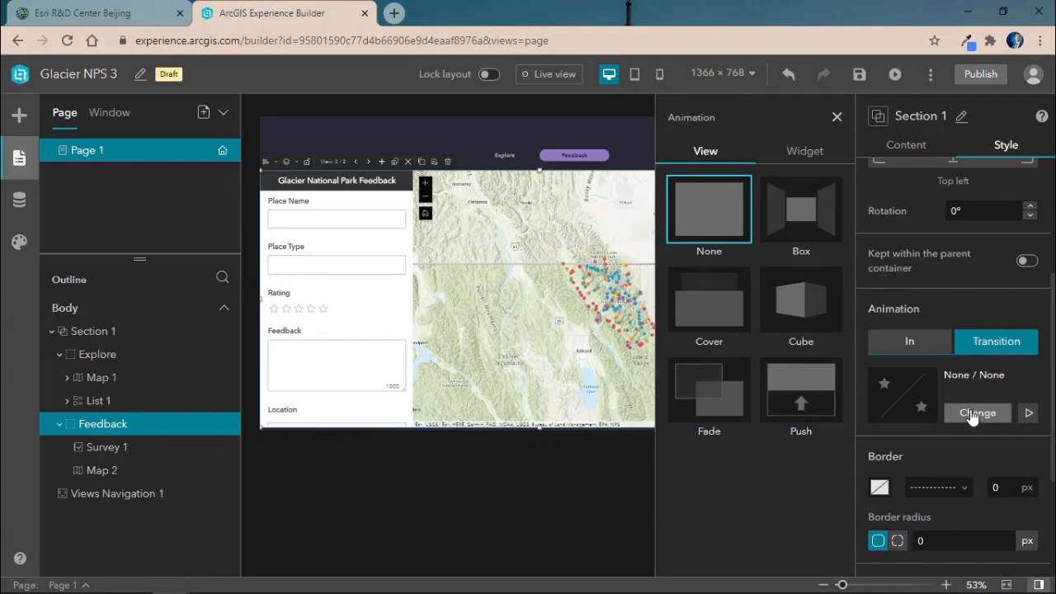
- Try the Cube, Box and Cover view transitions on Section 1, with Cover in the vertical direction
click(801, 316)
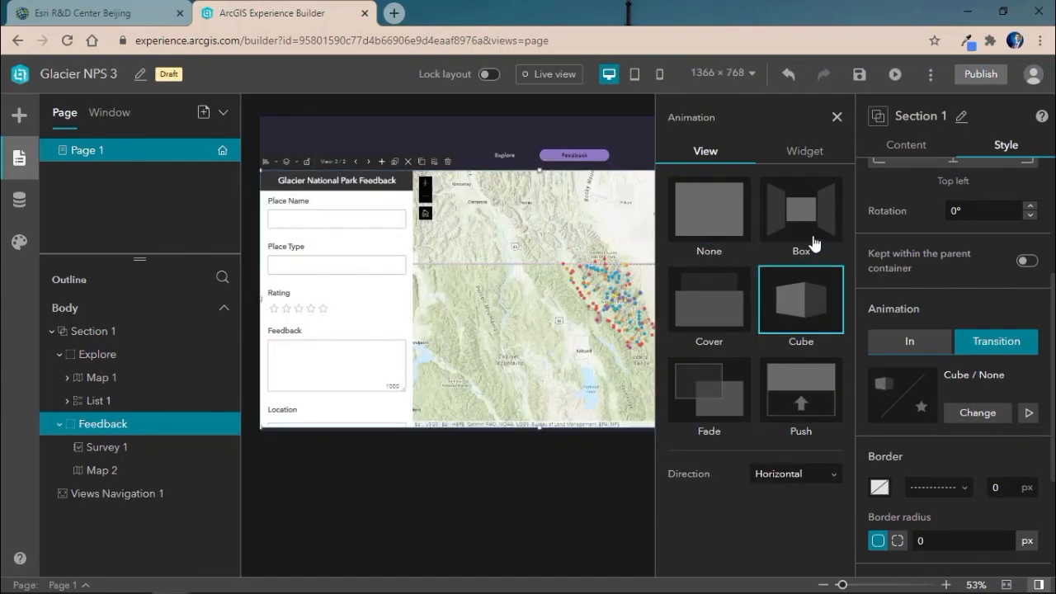
click(807, 241)
click(706, 314)
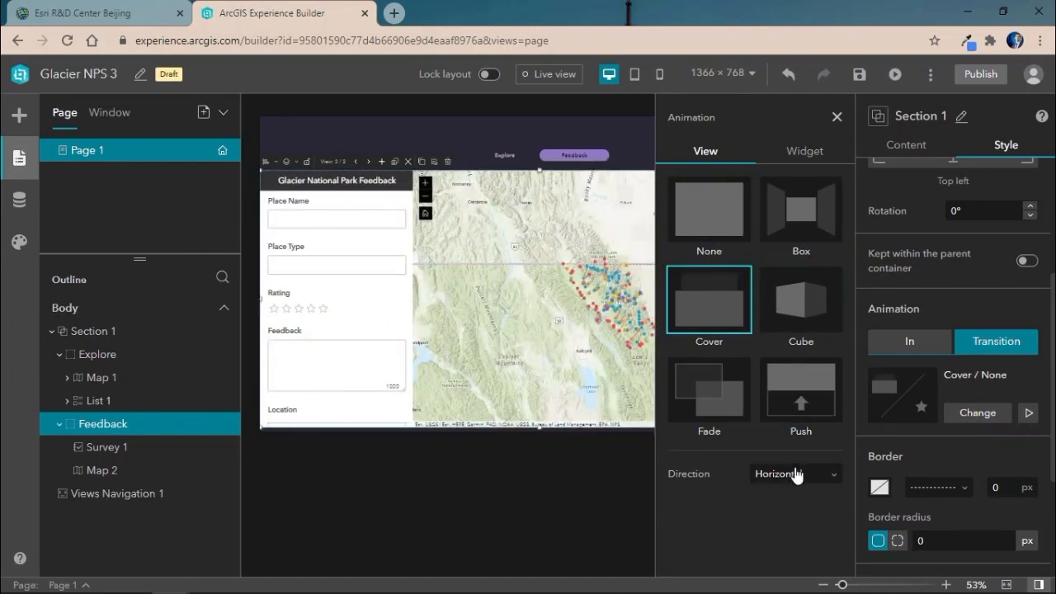
click(794, 474)
click(797, 514)
- Set Section 1's view transition to Cube with a horizontal direction
click(805, 318)
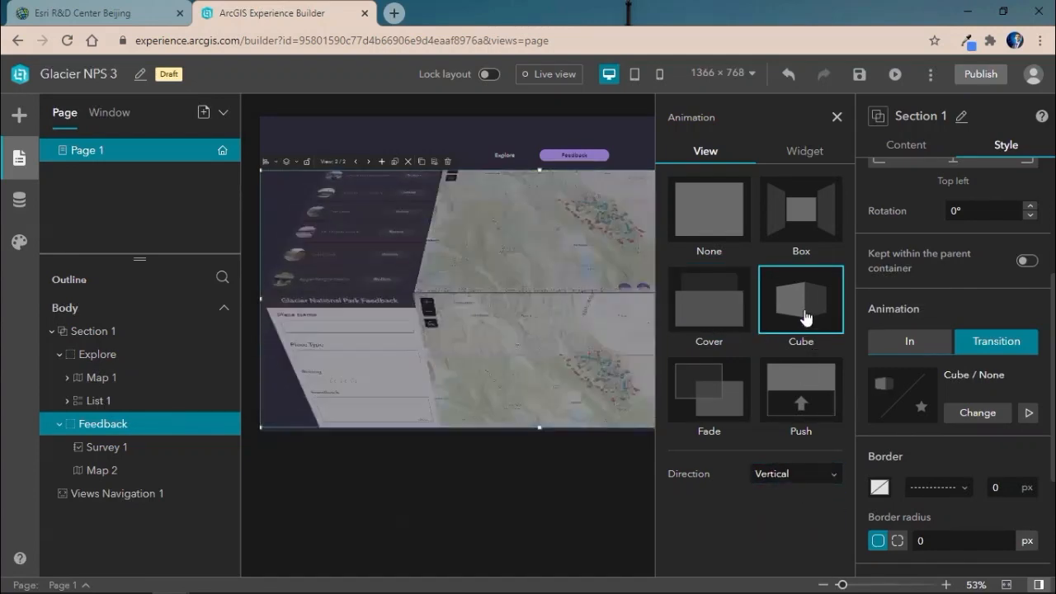
click(814, 479)
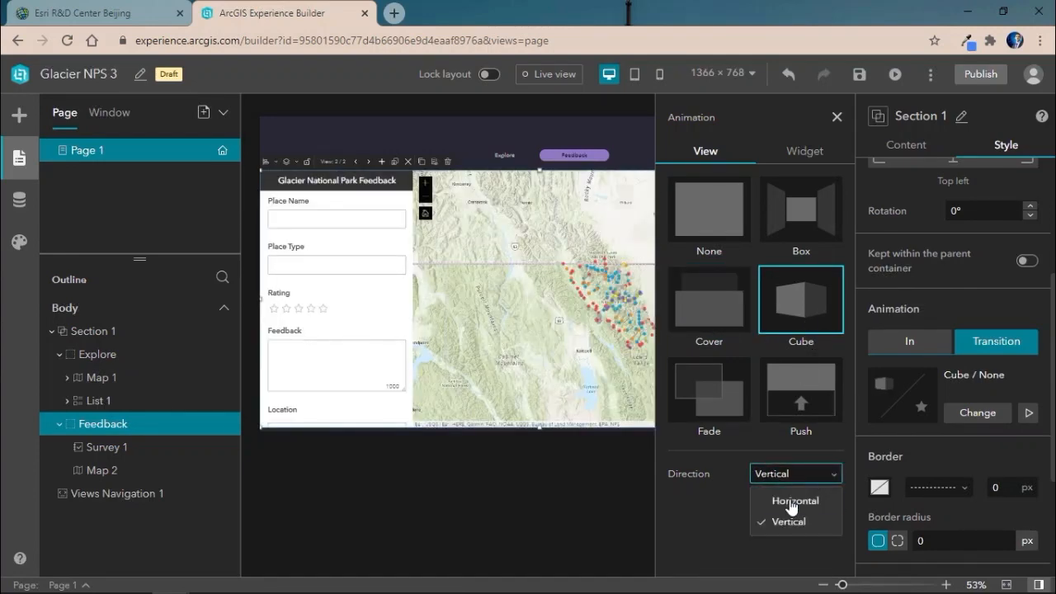
click(793, 497)
click(837, 117)
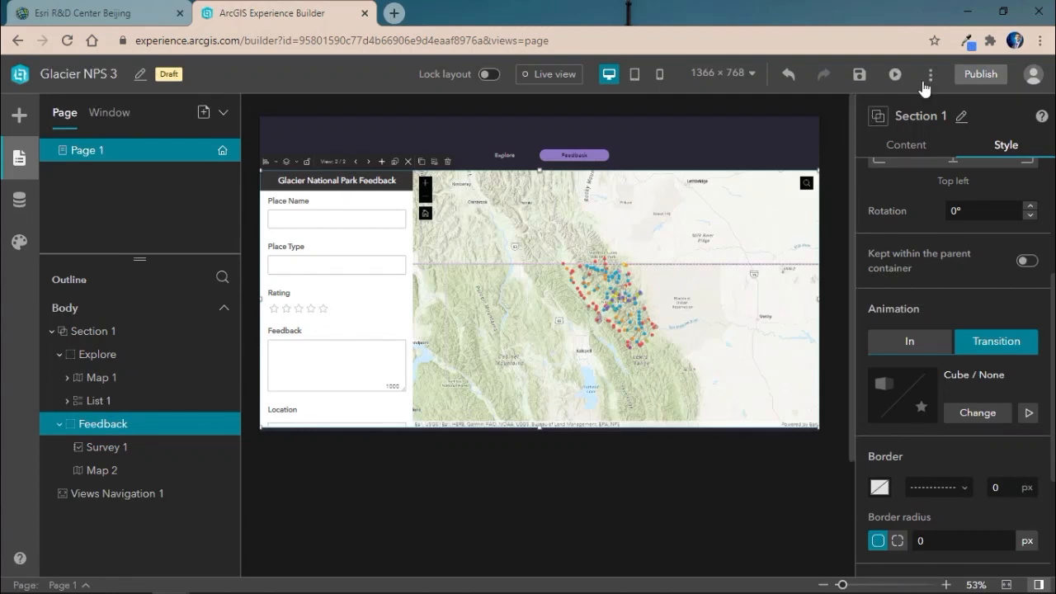
- Save the experience and open its preview
click(859, 74)
click(893, 77)
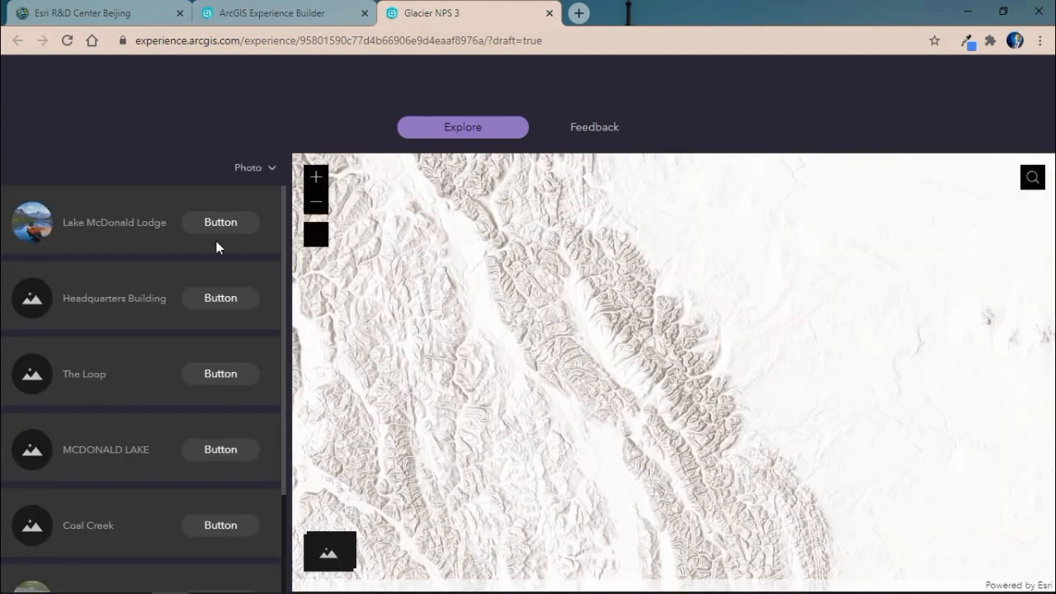
- Test the Explore view's list by selecting and deselecting the Lake McDonald Lodge entry
click(94, 225)
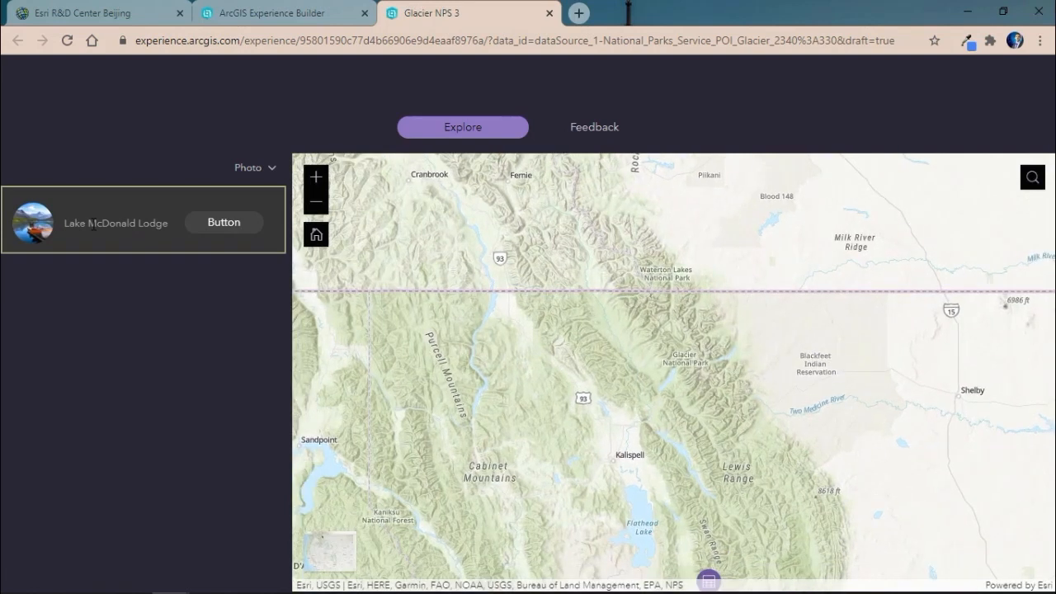
click(72, 241)
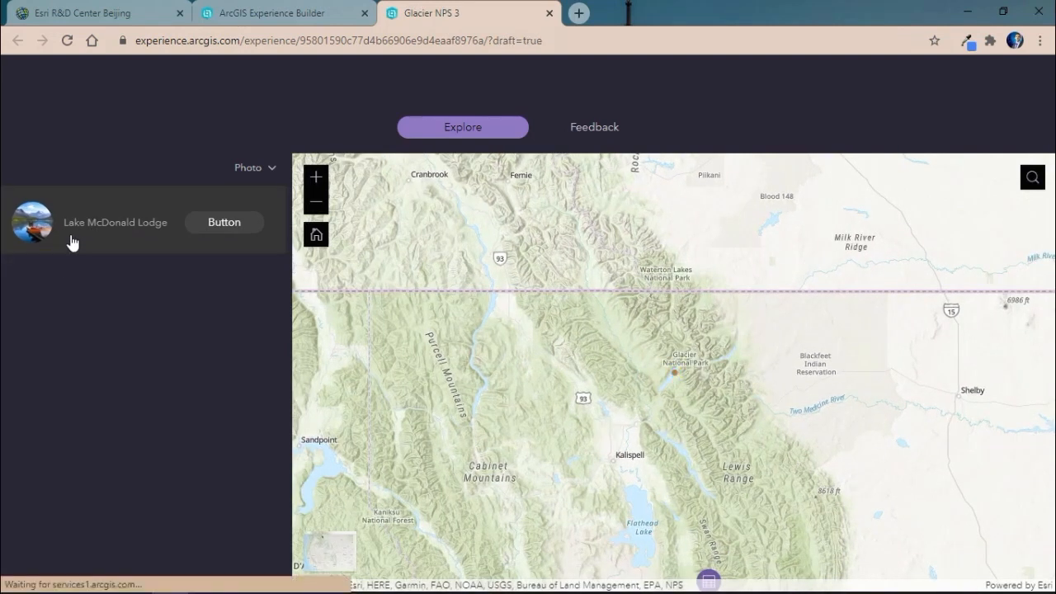
- Switch to the Feedback view and select the Sprague Creek Campground Shuttle Stop point on the map
click(591, 133)
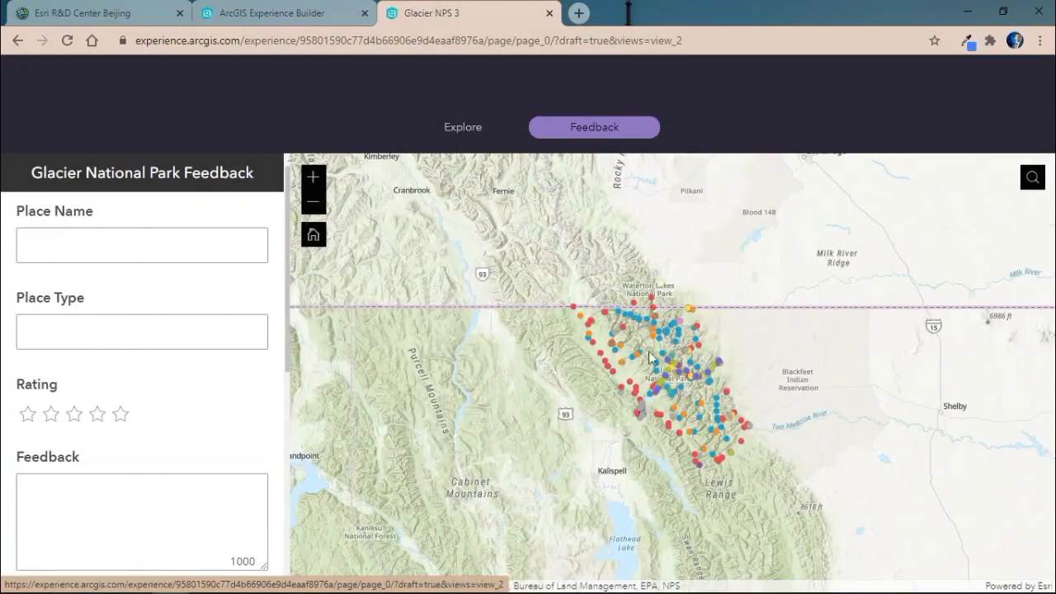
scroll(661, 404, up, 5)
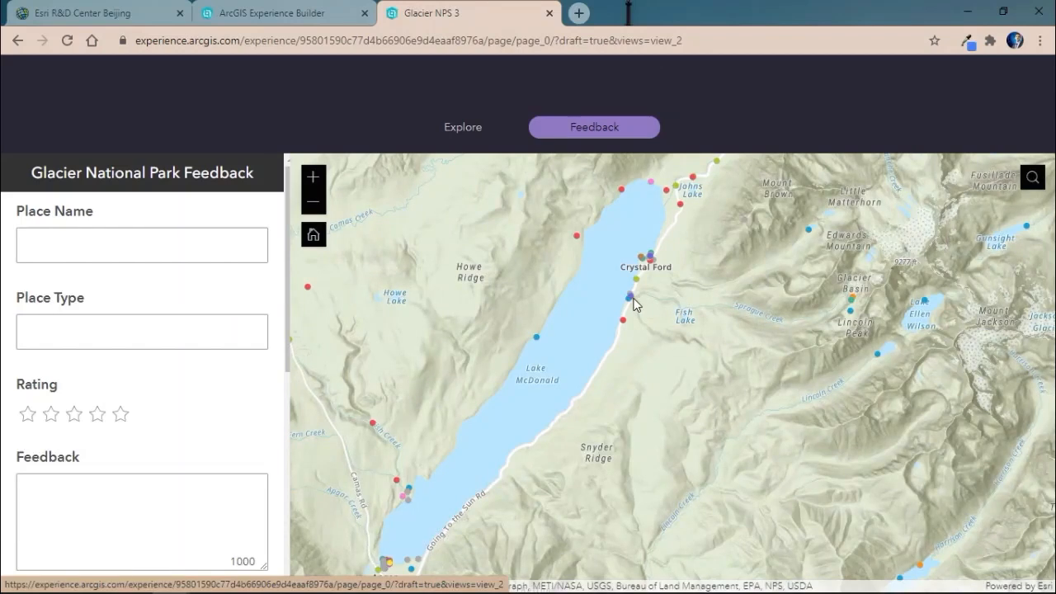
click(632, 297)
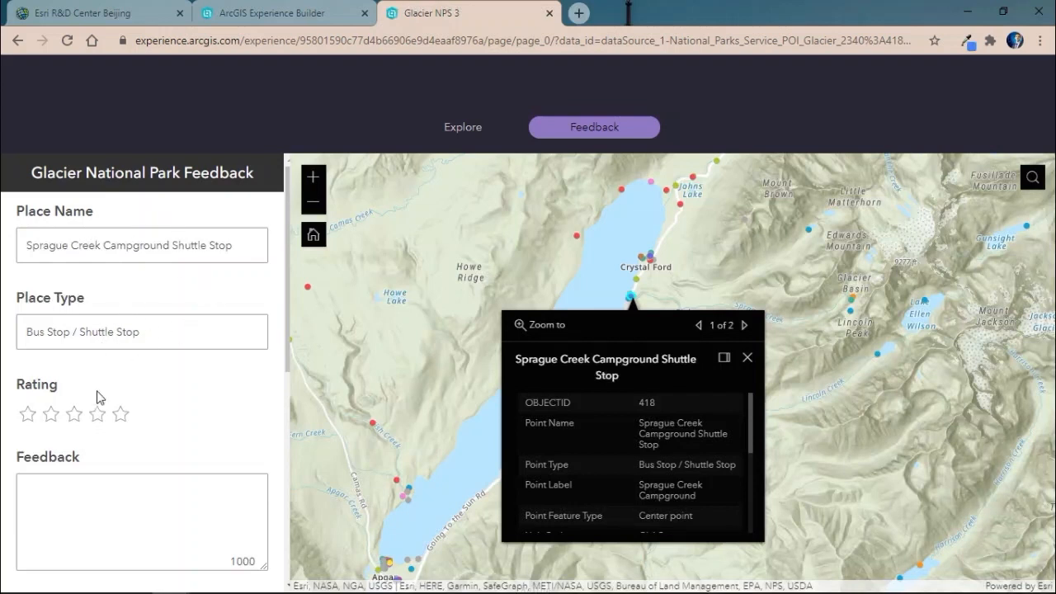
- Give the place a 4-star rating, enter the feedback "Great place!" and submit the survey
click(97, 414)
scroll(165, 429, down, 1)
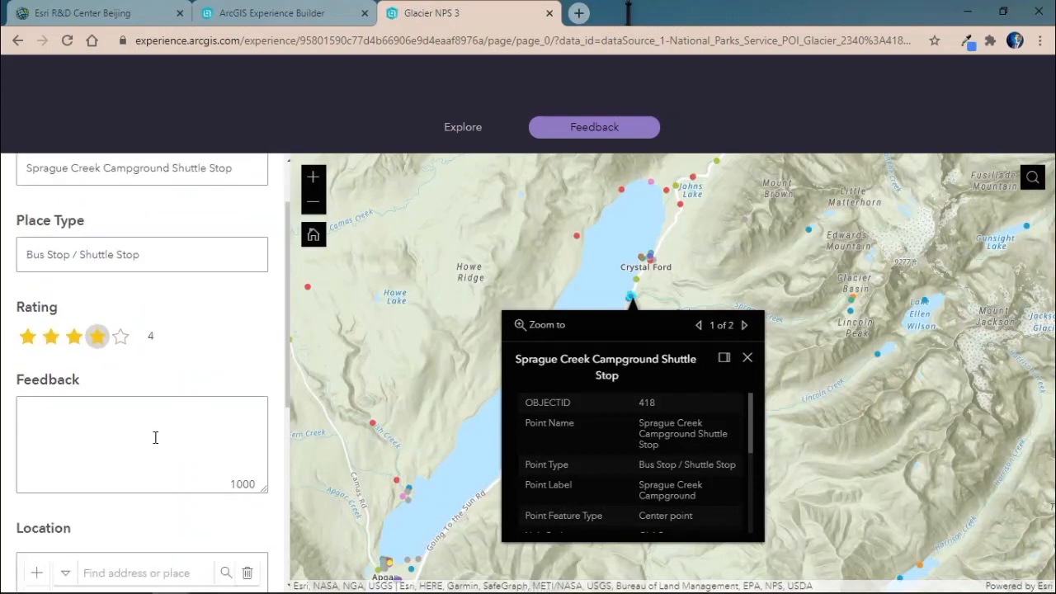
click(156, 437)
text(Grea)
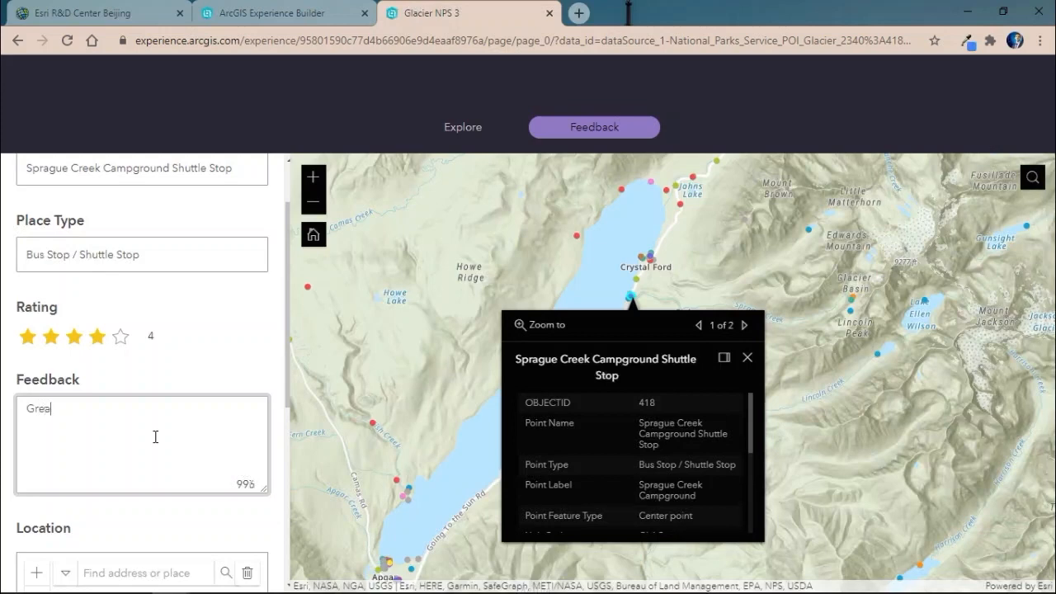
text(t place!)
scroll(123, 389, down, 4)
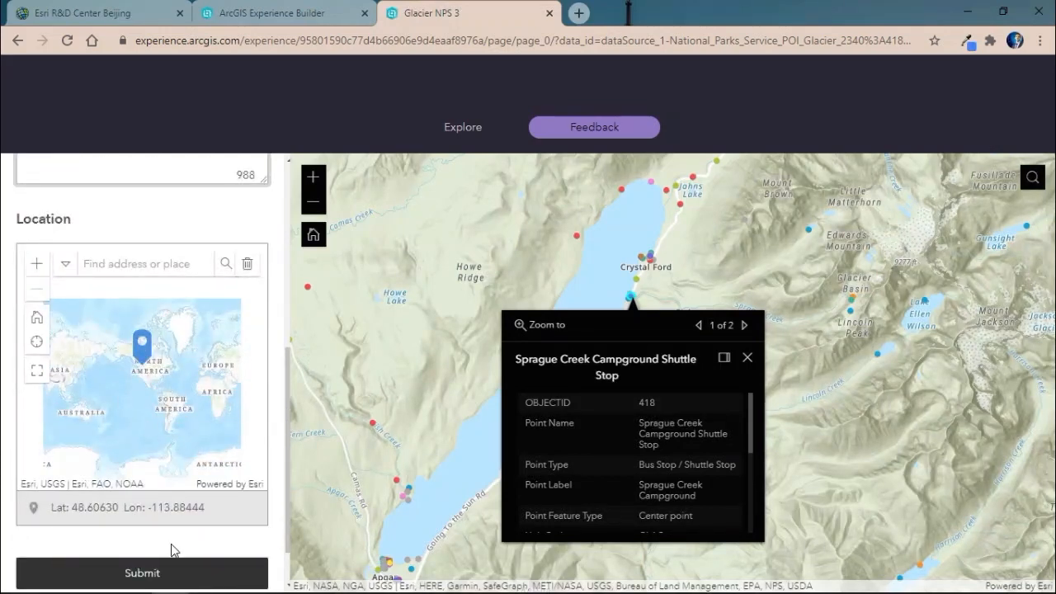
click(172, 572)
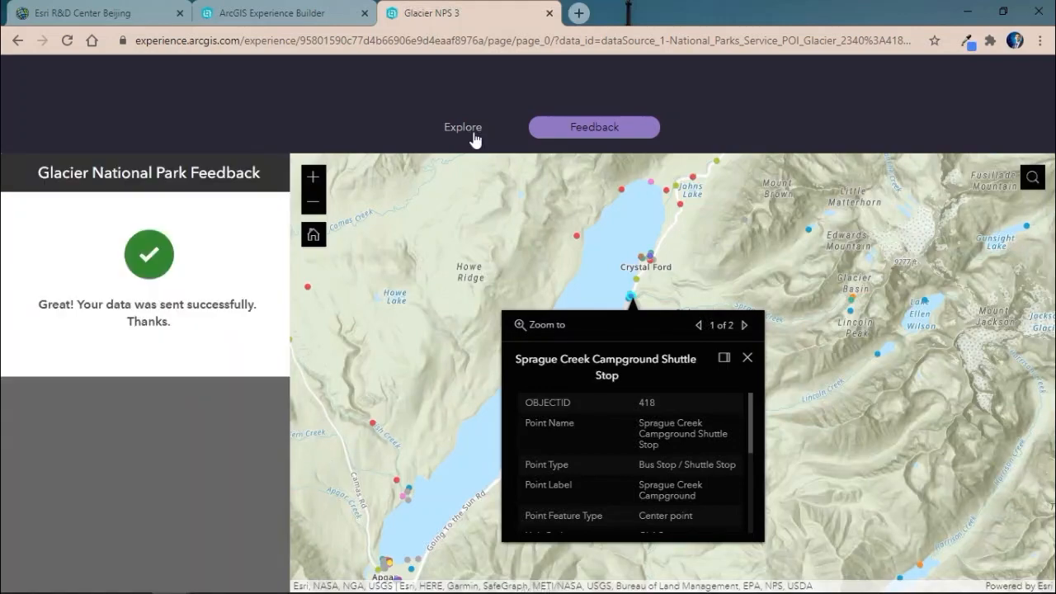
- Switch between the Explore and Feedback views to check the transition, ending on Explore
click(473, 135)
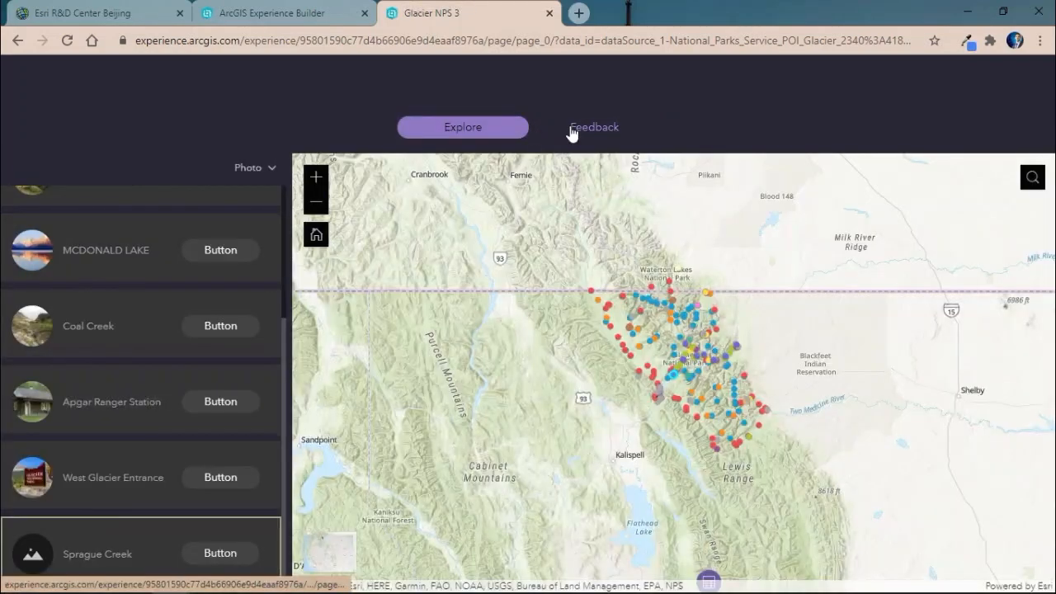
click(571, 132)
click(485, 135)
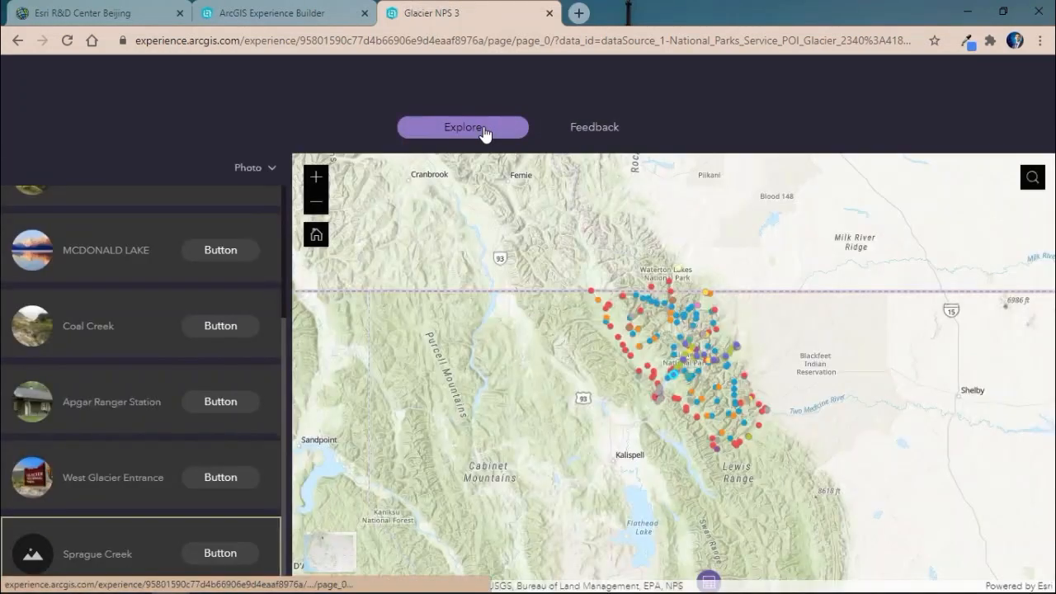
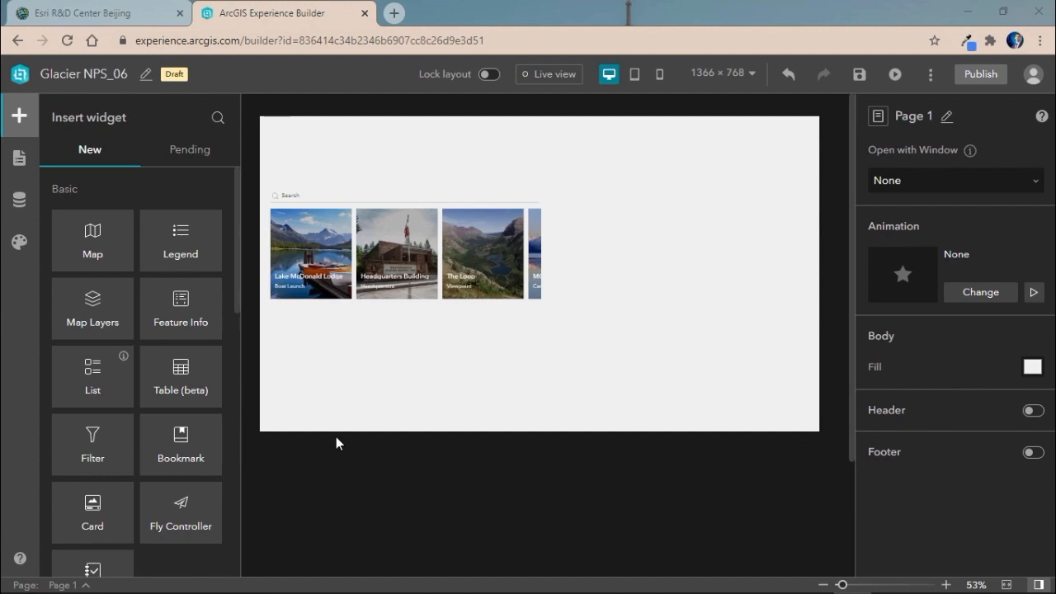
- Add a Button widget to the page beside the photo list and give it the solid blue quick style
scroll(149, 437, down, 5)
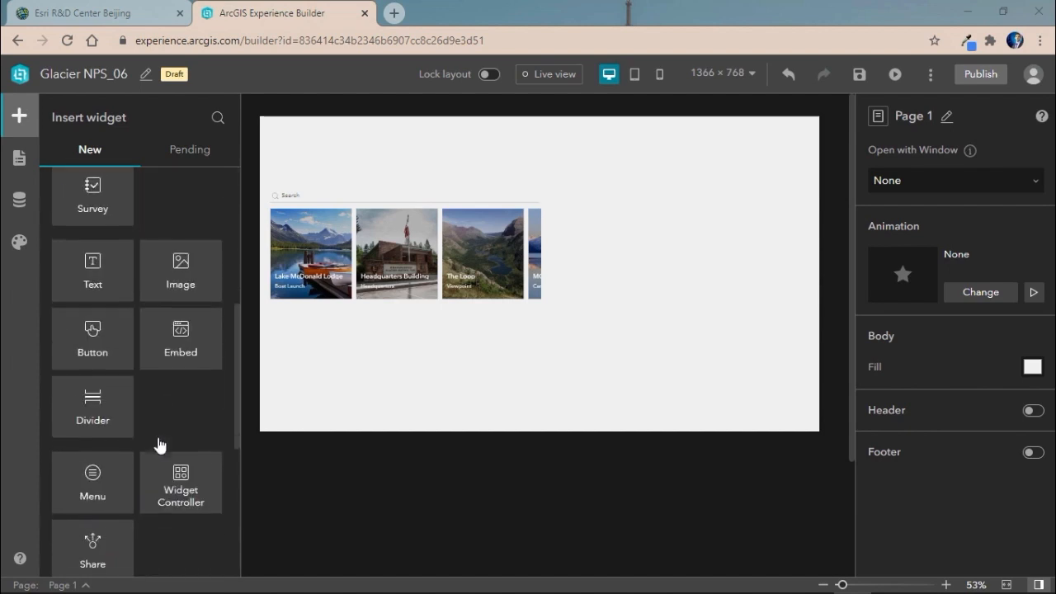
drag(128, 367, 632, 225)
click(601, 269)
- Connect the button to the National Parks Service layer of the NPS Glacier 1 map
click(1032, 178)
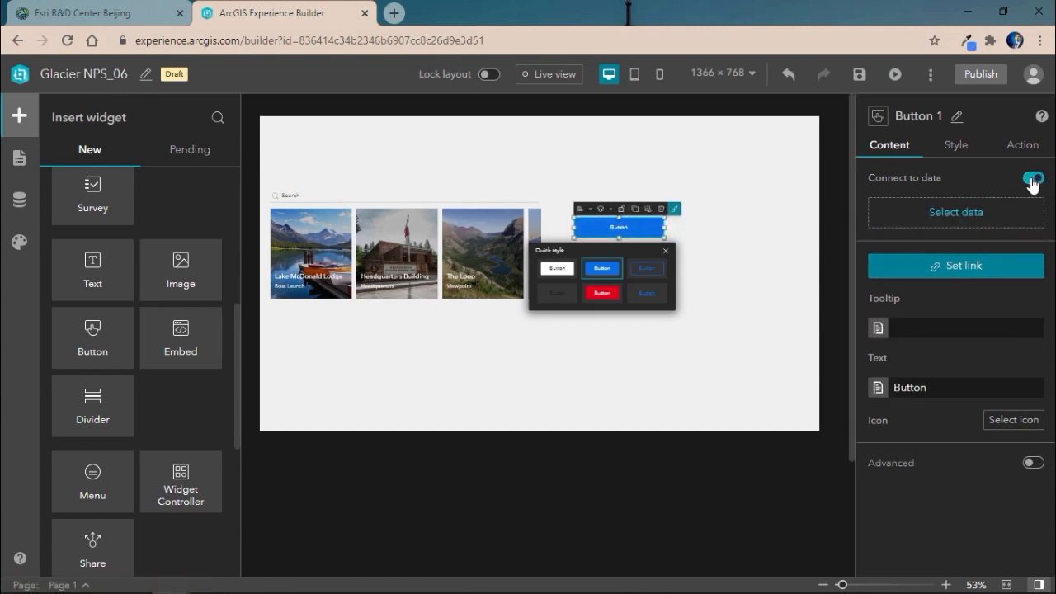
click(925, 221)
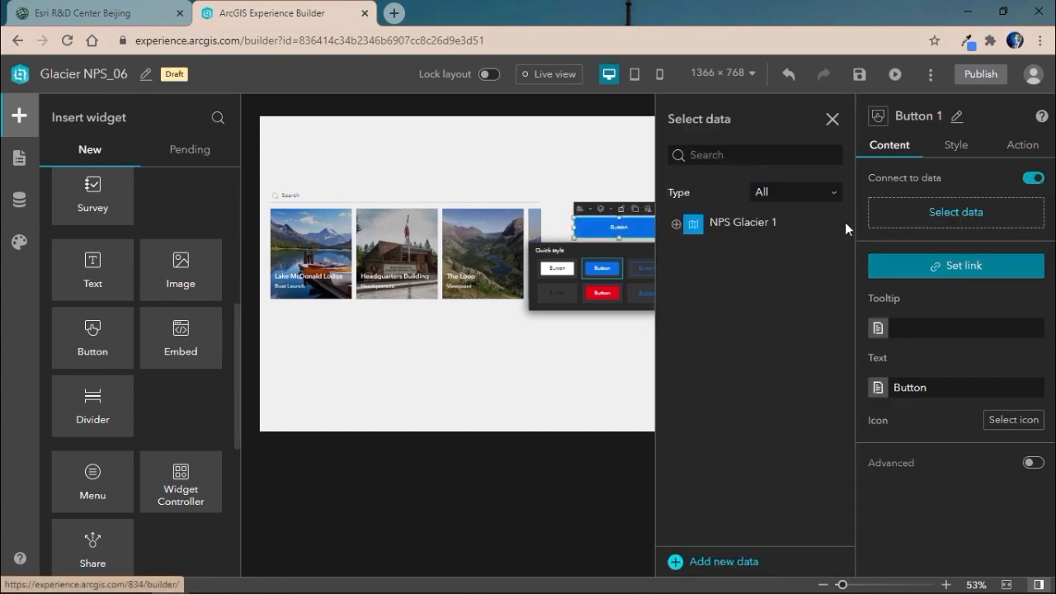
click(677, 221)
click(734, 311)
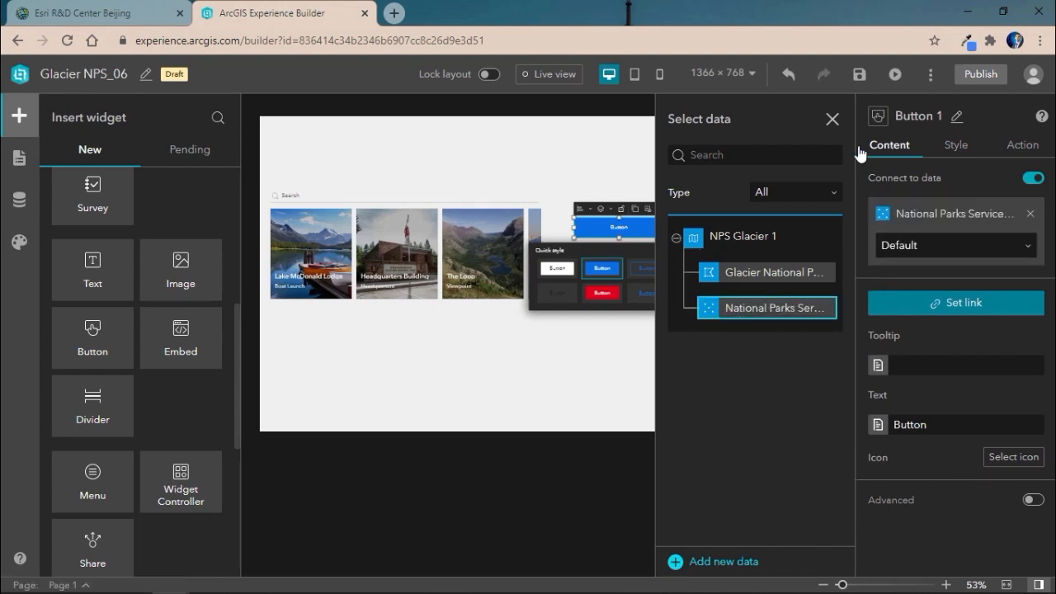
click(831, 120)
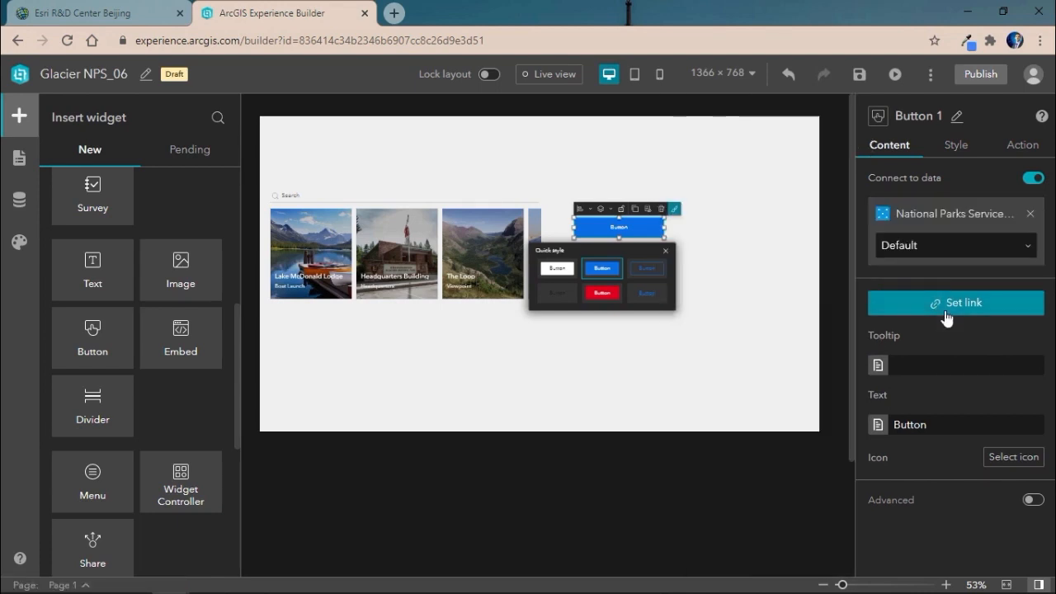
- Link the button to a web address taken from the website attribute, opening in a new window
click(946, 317)
click(735, 186)
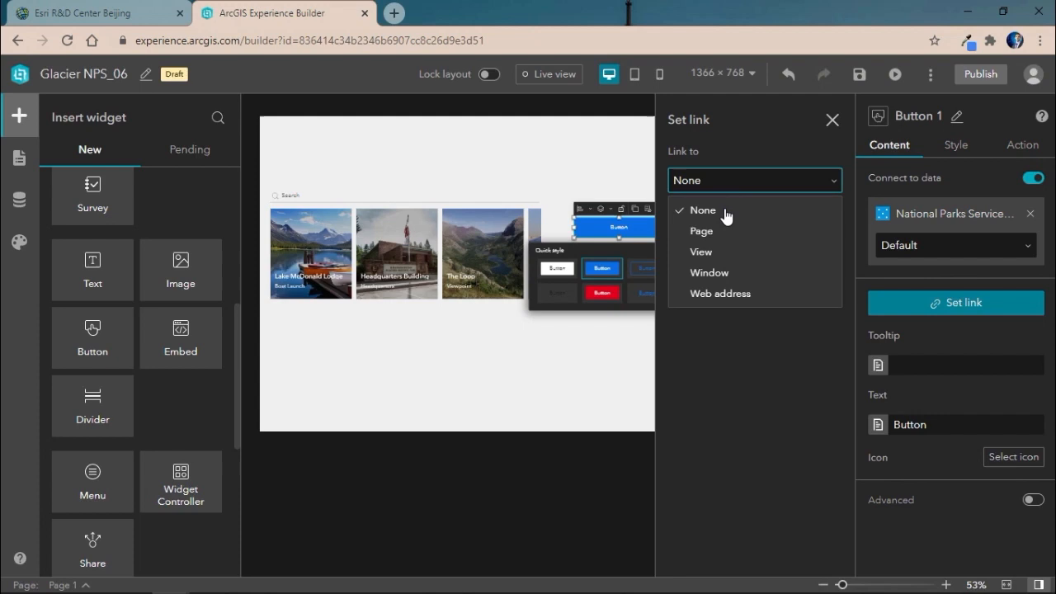
click(719, 293)
click(677, 238)
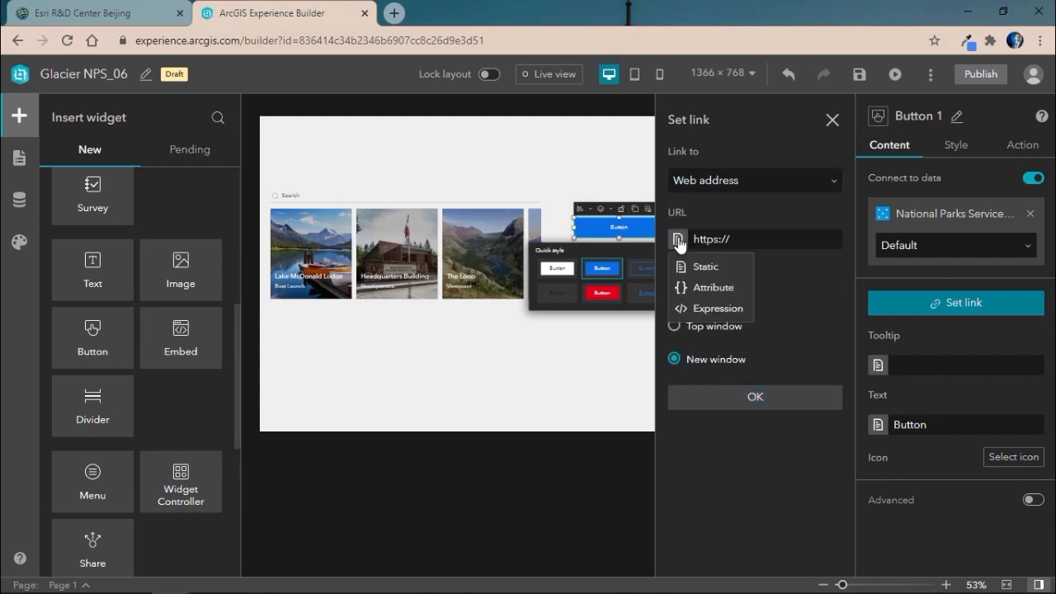
click(705, 288)
scroll(785, 358, down, 3)
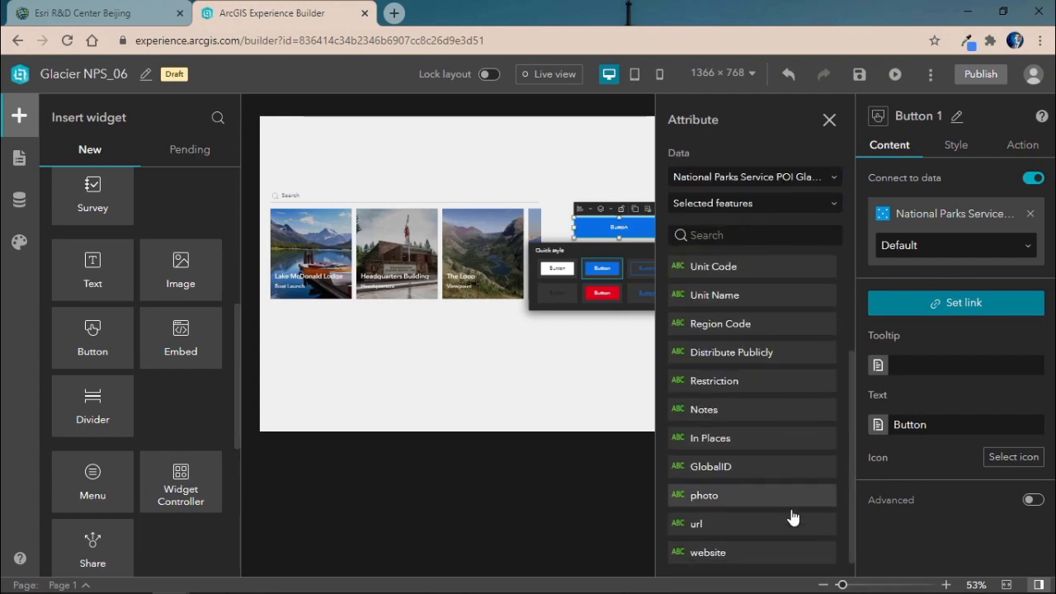
click(782, 554)
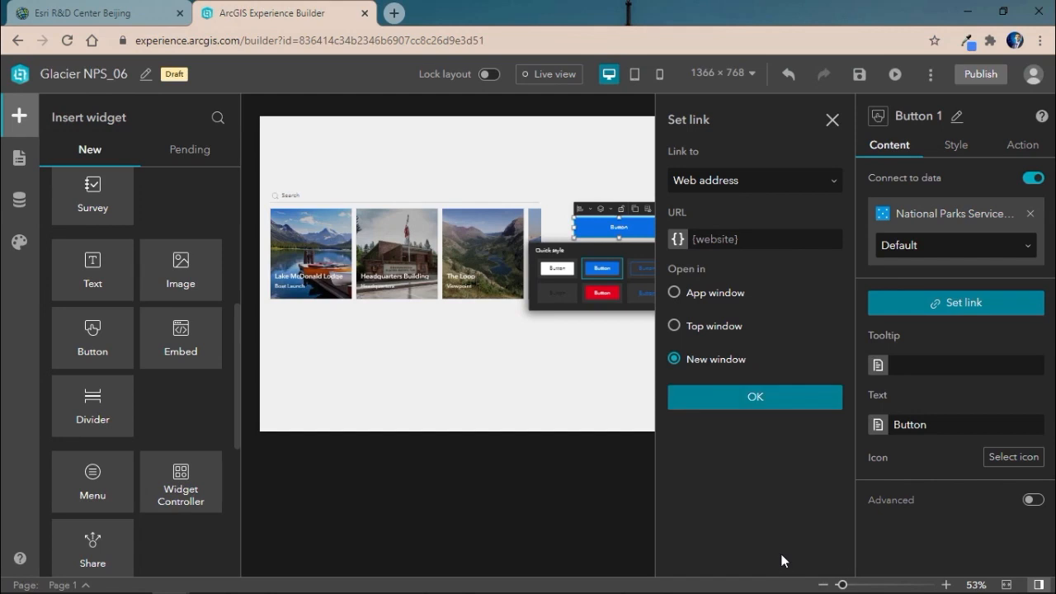
click(780, 400)
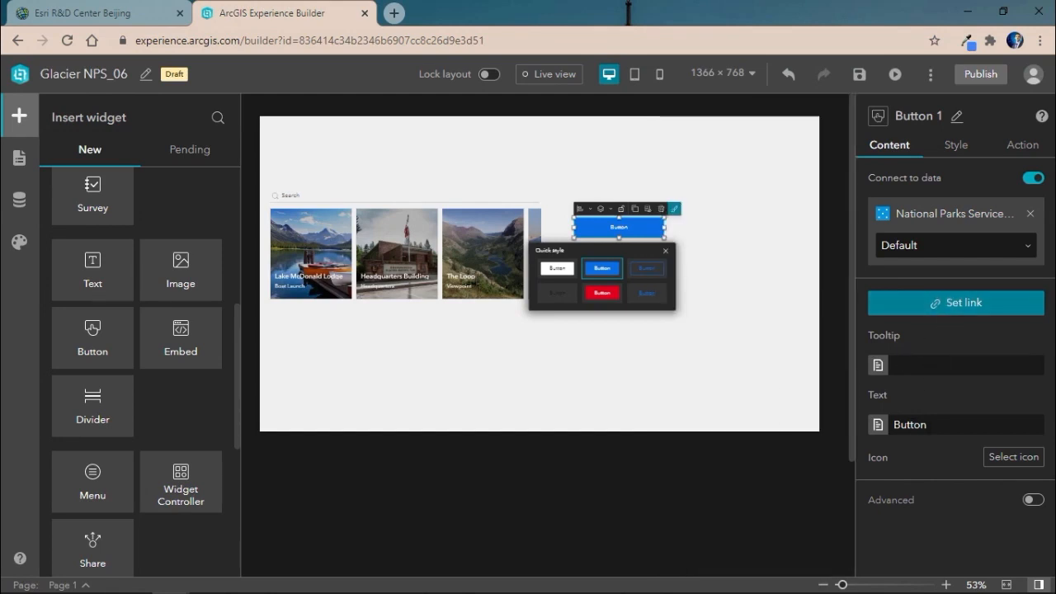
- Change the button's text to "Learn More"
click(876, 431)
text(Learn More)
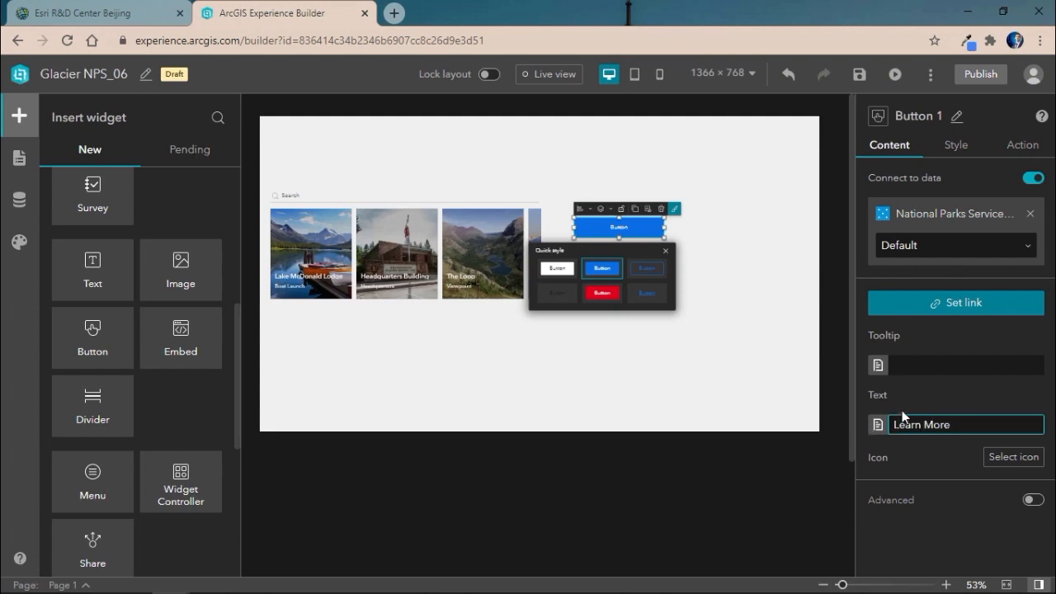
click(953, 389)
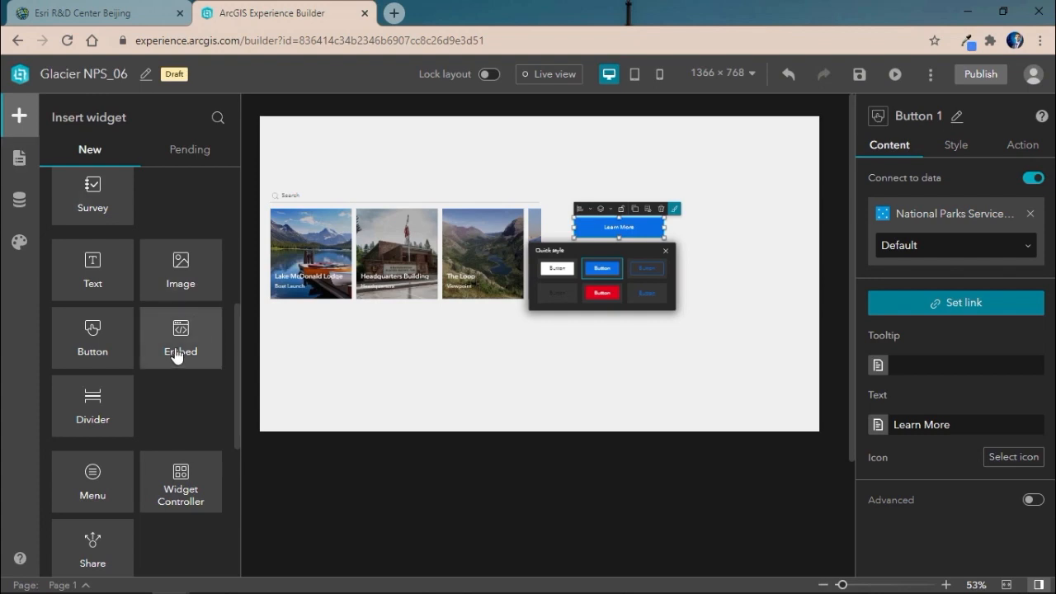
- Add a Text widget below the Learn More button and enter "View it live" in it
scroll(172, 354, up, 5)
scroll(102, 488, down, 2)
drag(101, 488, 666, 279)
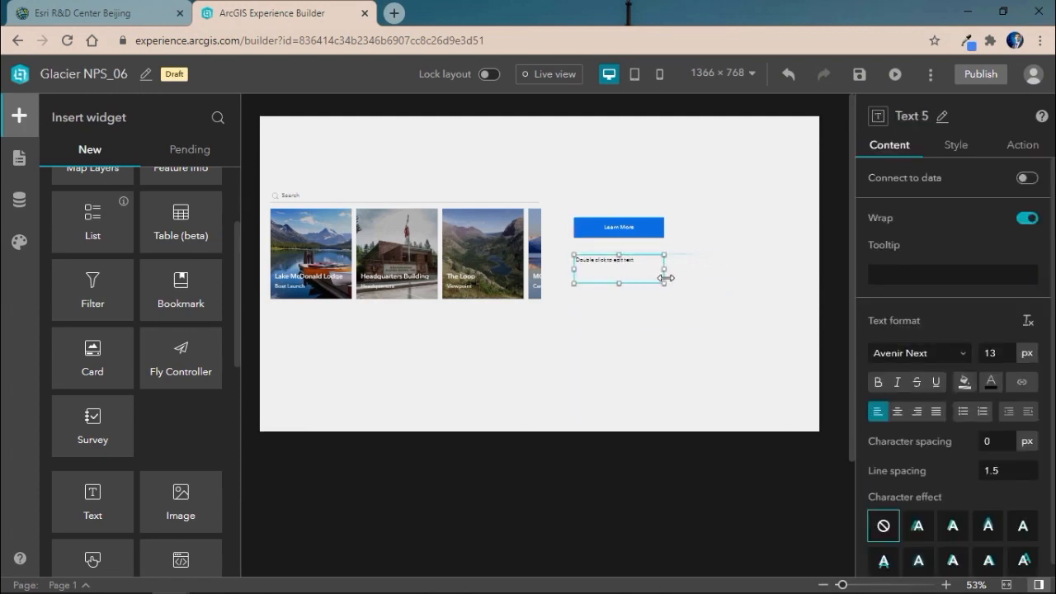
double_click(619, 274)
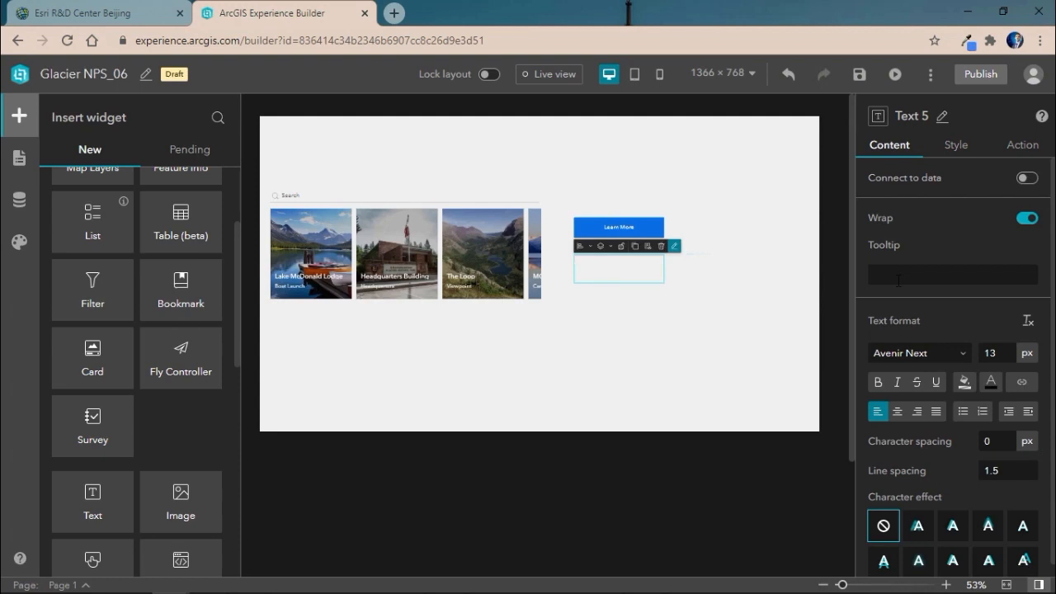
text(View Itiner)
key(ctrl+a)
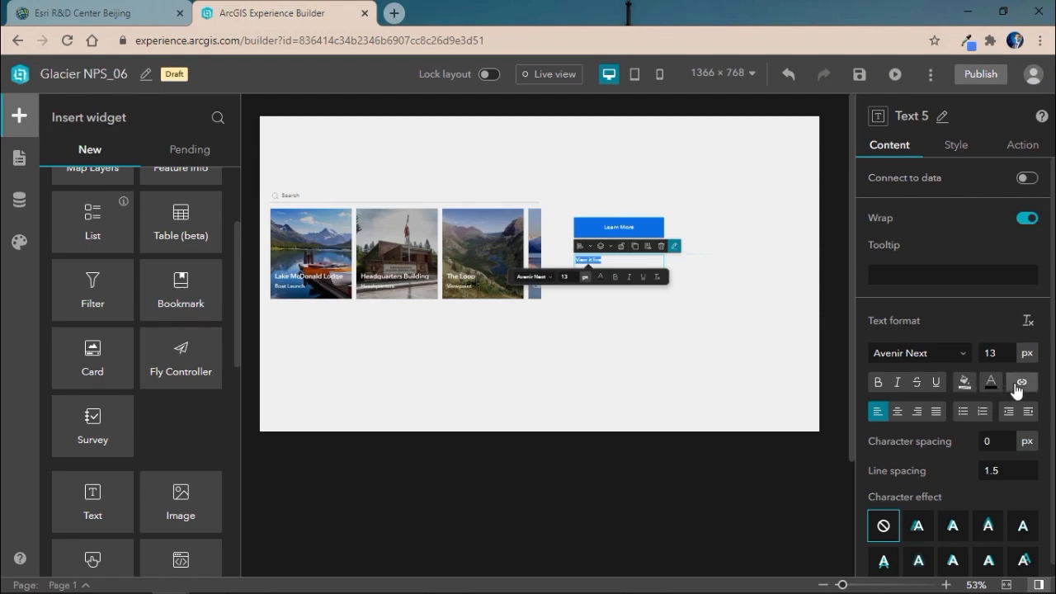
- Set the "View it live" text to 26 px and color it dark blue from the theme colors
double_click(989, 354)
text(26)
click(991, 381)
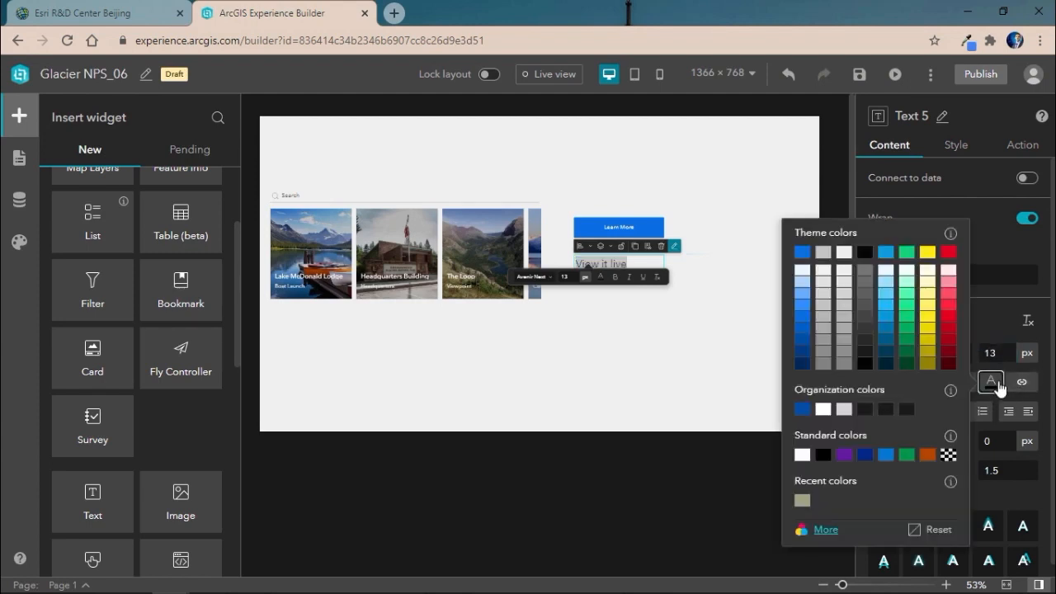
click(802, 351)
click(999, 317)
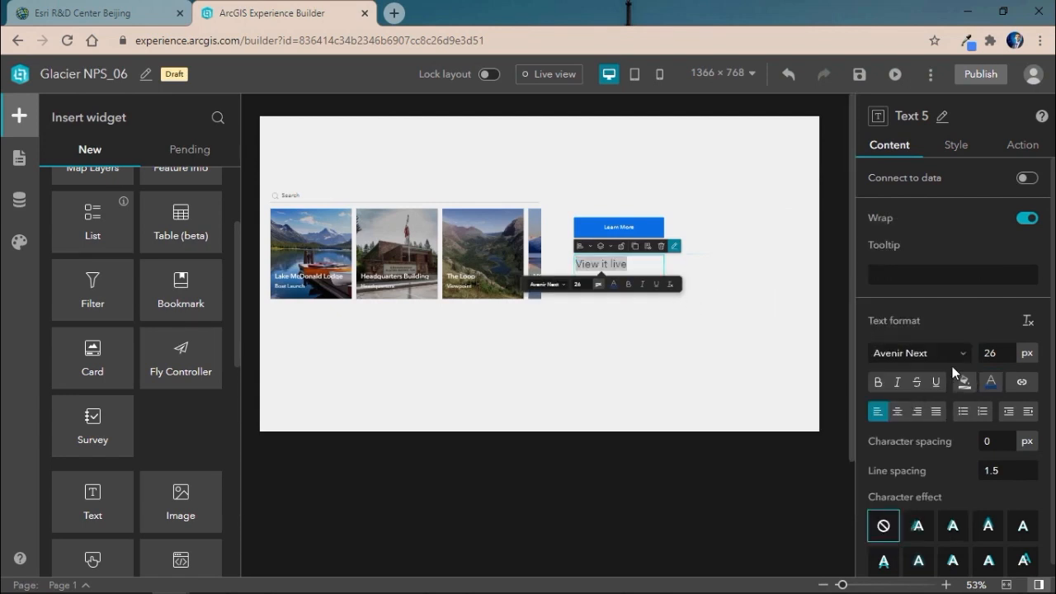
click(1023, 384)
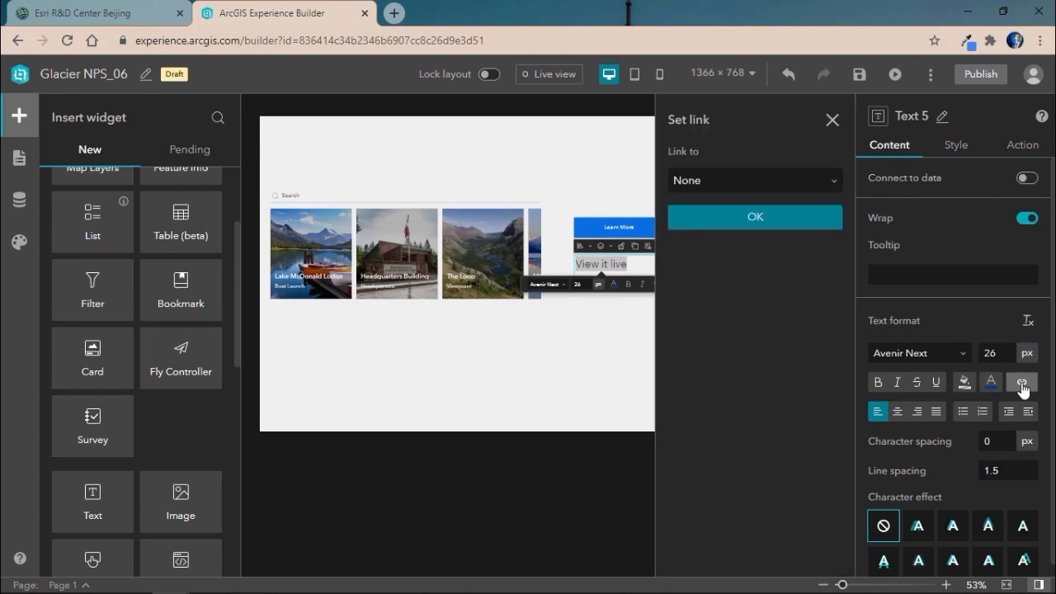
click(757, 187)
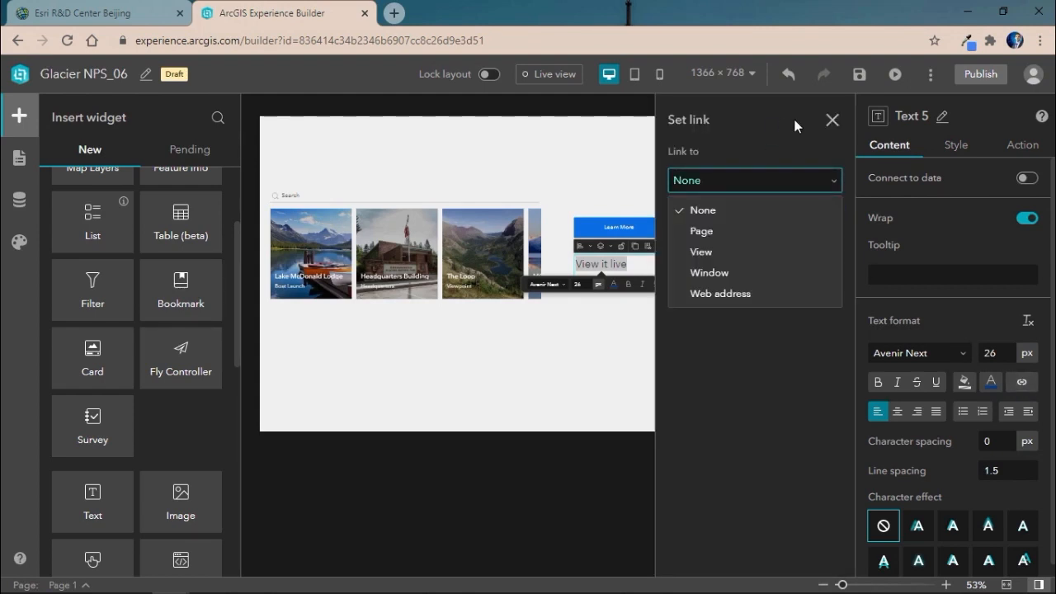
click(833, 121)
- Connect the text widget to the National Parks Service layer of the NPS Glacier 1 map
click(1030, 180)
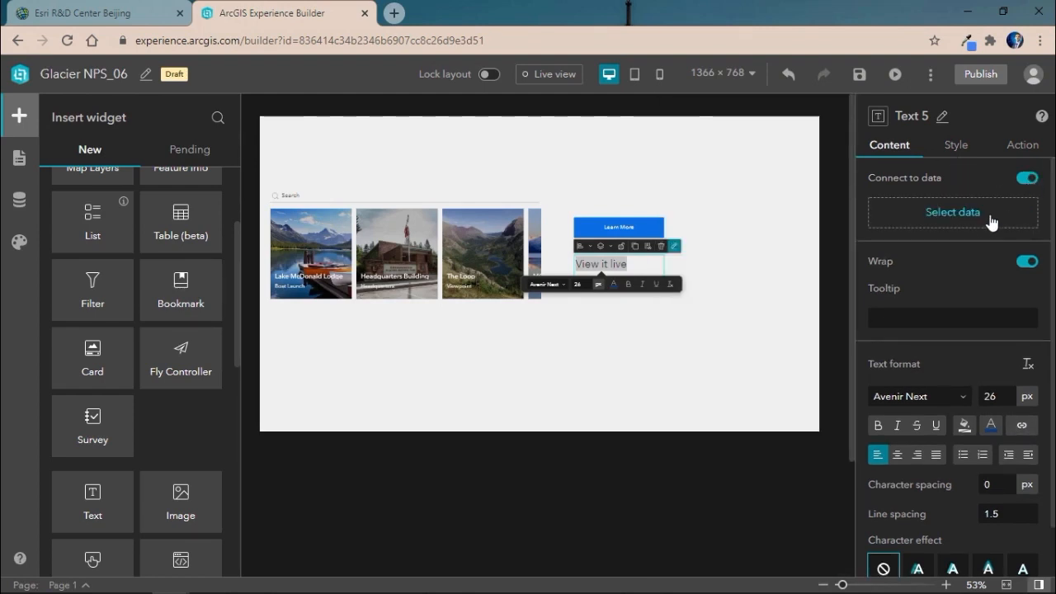
click(988, 215)
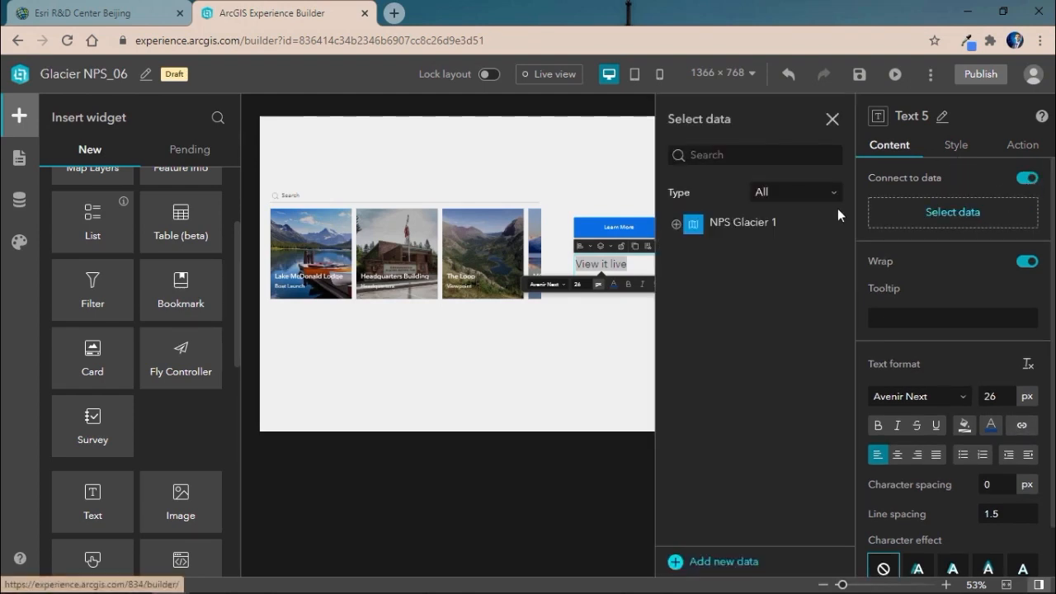
click(688, 228)
click(734, 306)
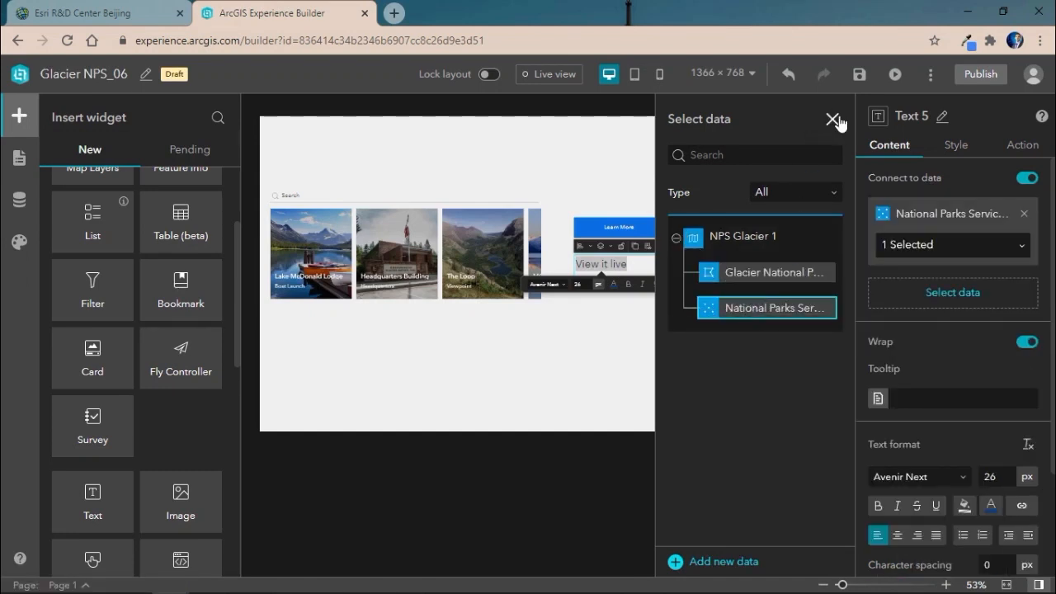
click(832, 119)
- Link the "View it live" text to a web address taken from the selected feature's url attribute, opening in a new window
click(1022, 505)
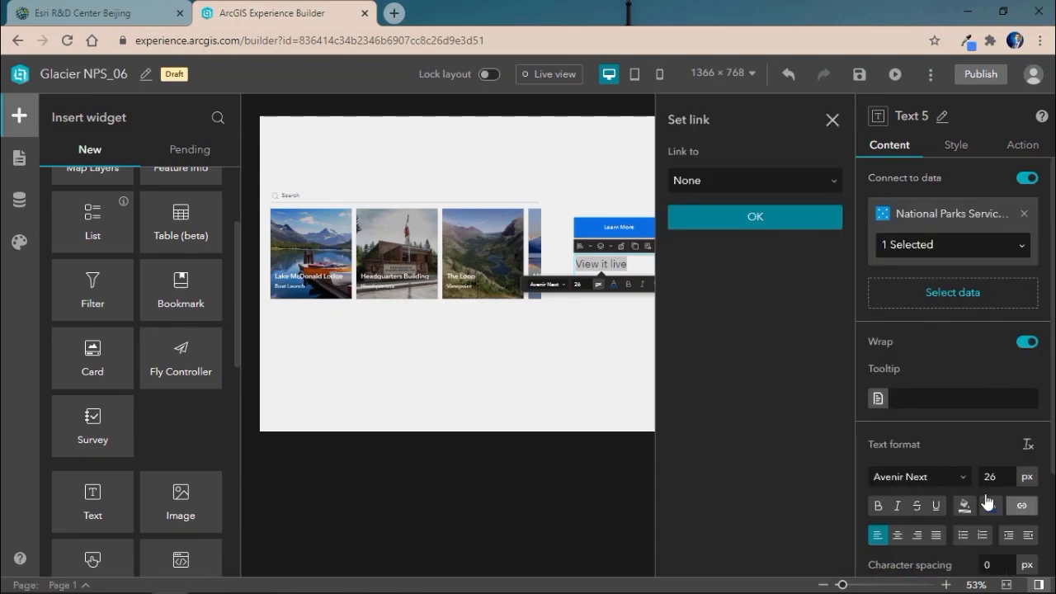
click(719, 181)
click(726, 299)
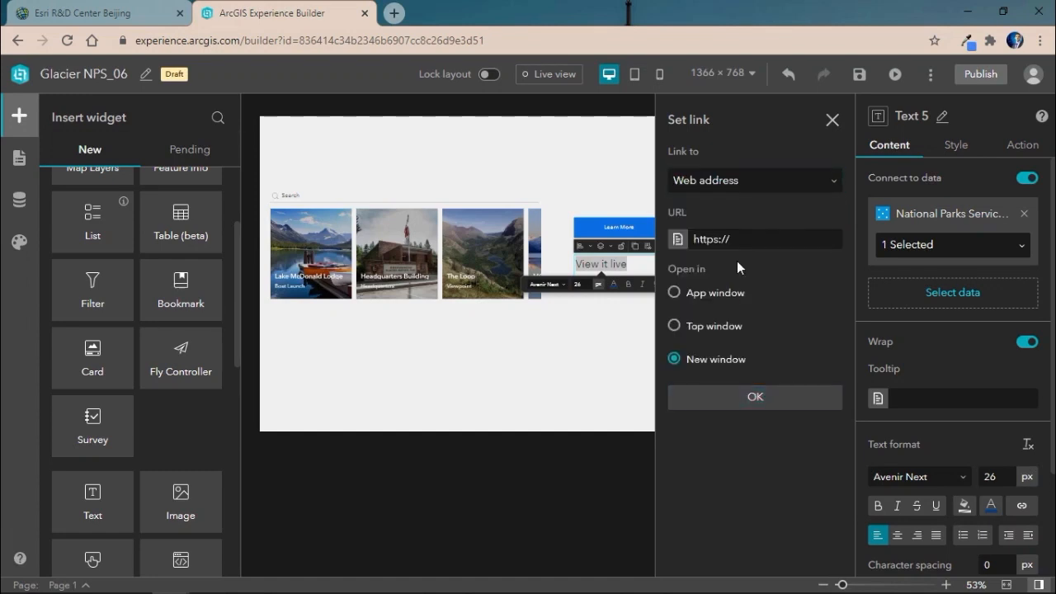
click(677, 239)
click(701, 285)
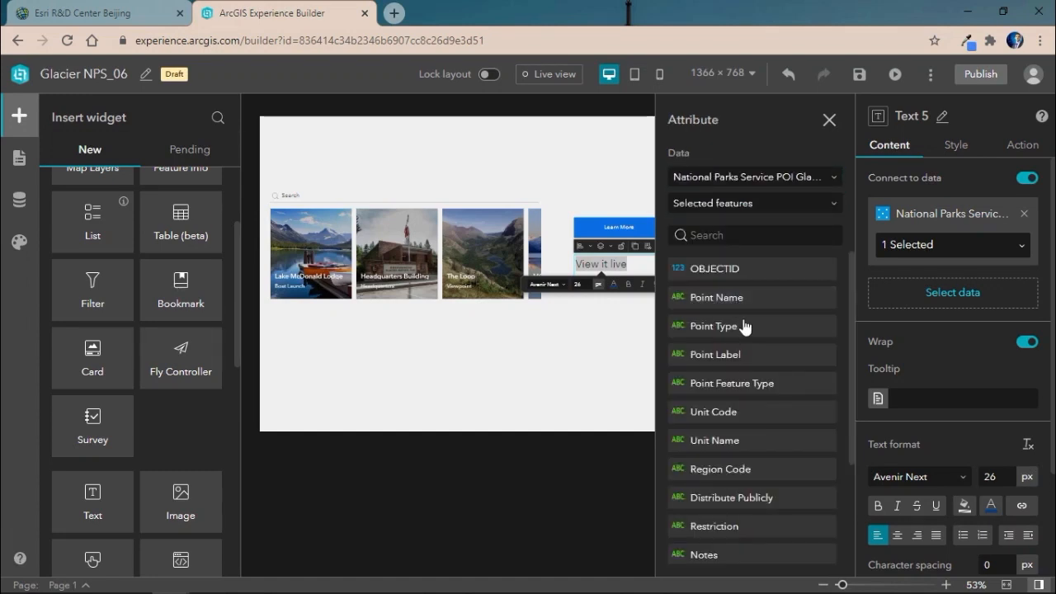
scroll(730, 330, down, 2)
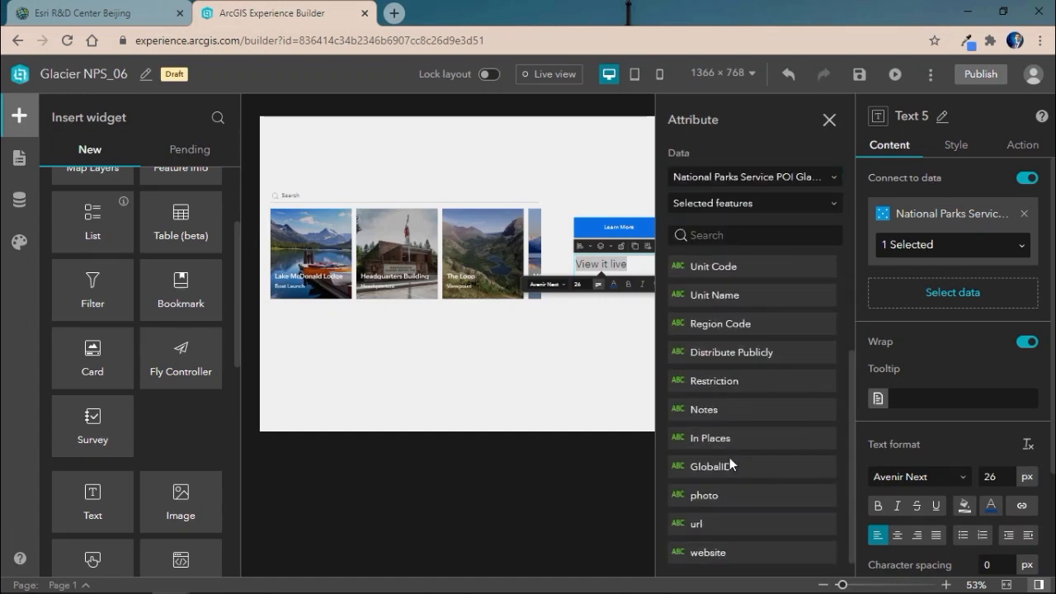
click(725, 526)
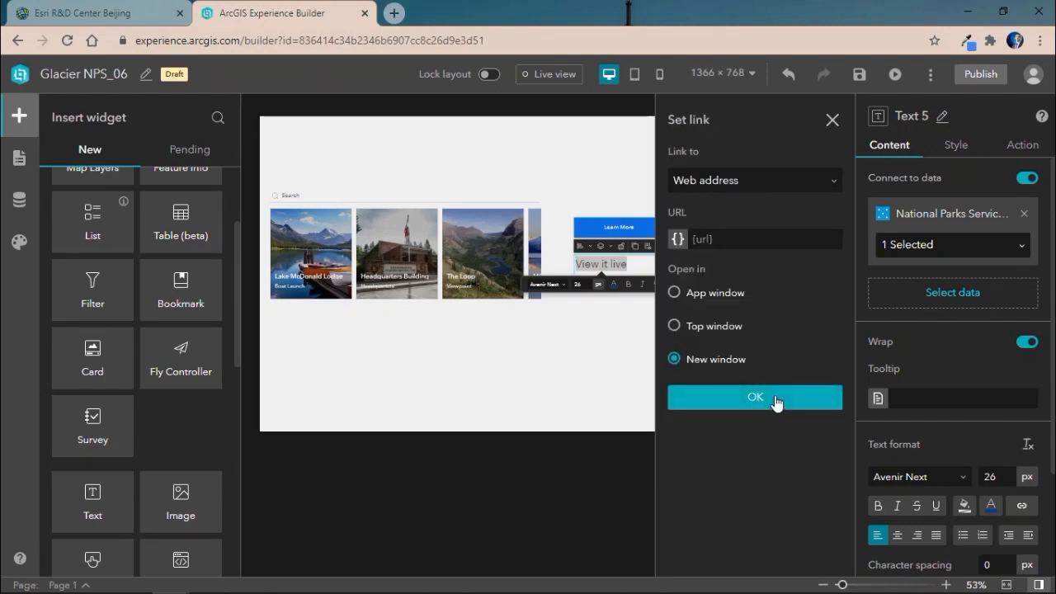
click(777, 400)
- Save the Glacier NPS_06 experience and open its preview
click(747, 295)
click(859, 76)
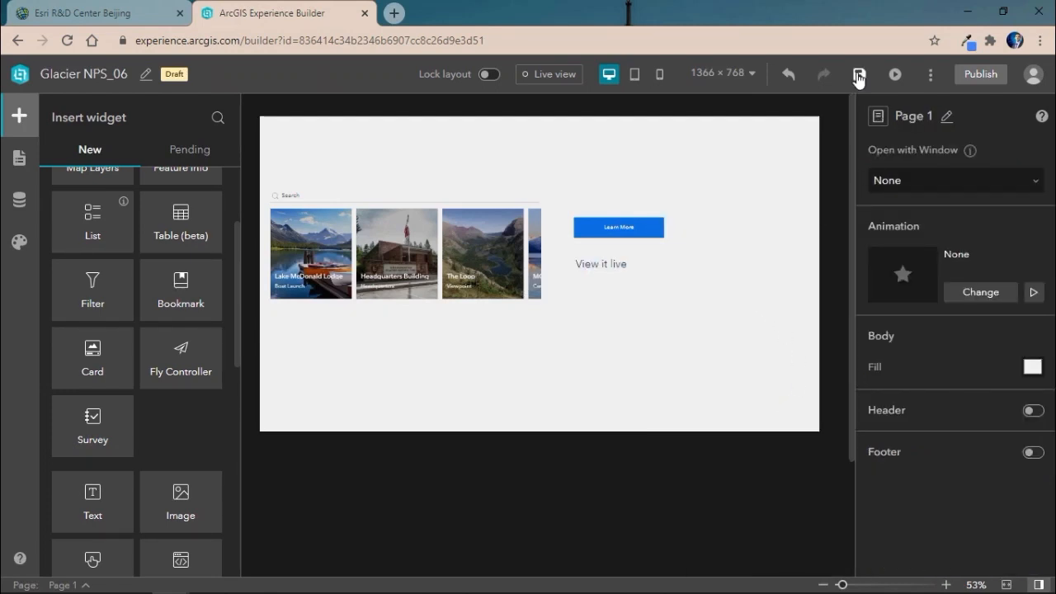
click(895, 76)
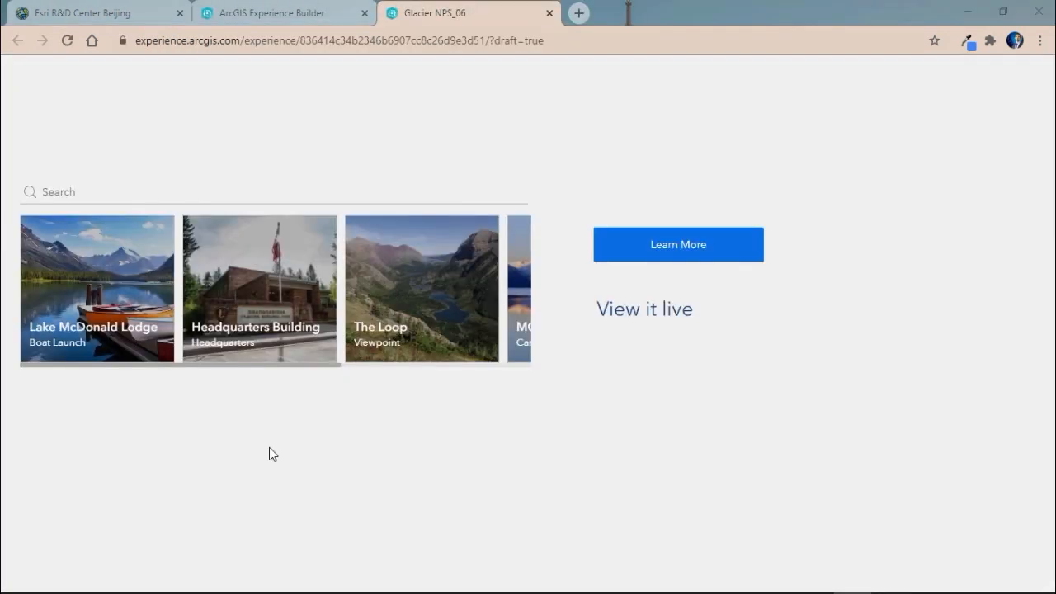
- Test the Learn More and View it live links for Lake McDonald Lodge, returning to the preview after each
click(88, 276)
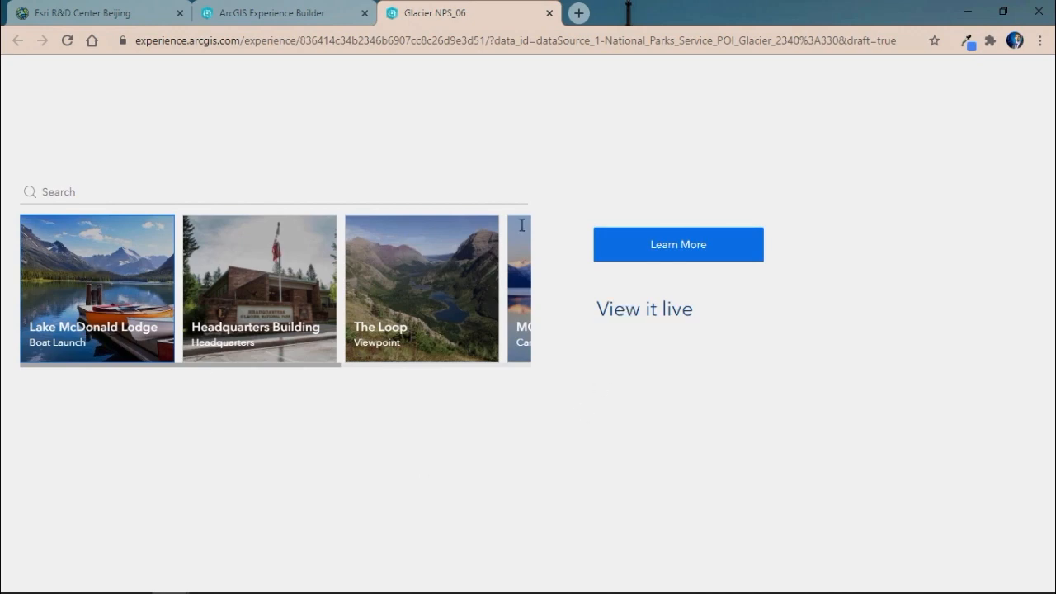
click(741, 256)
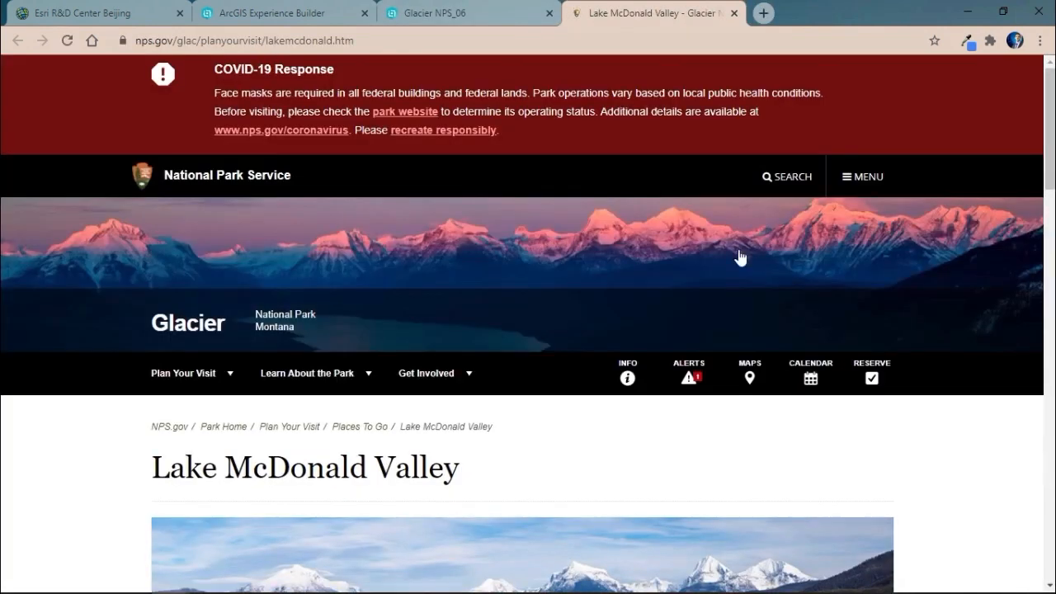
click(438, 15)
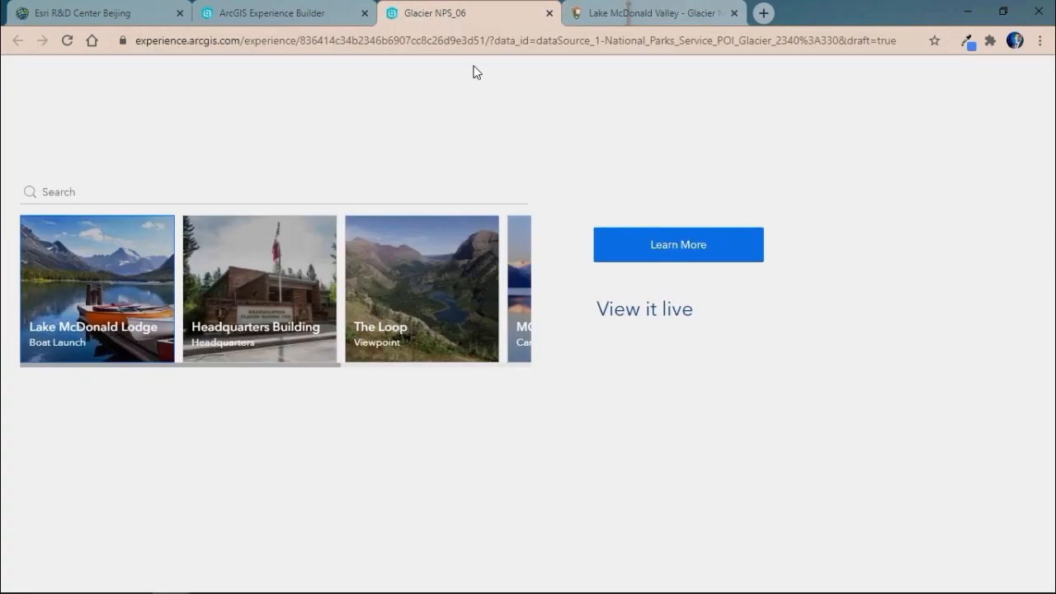
click(642, 311)
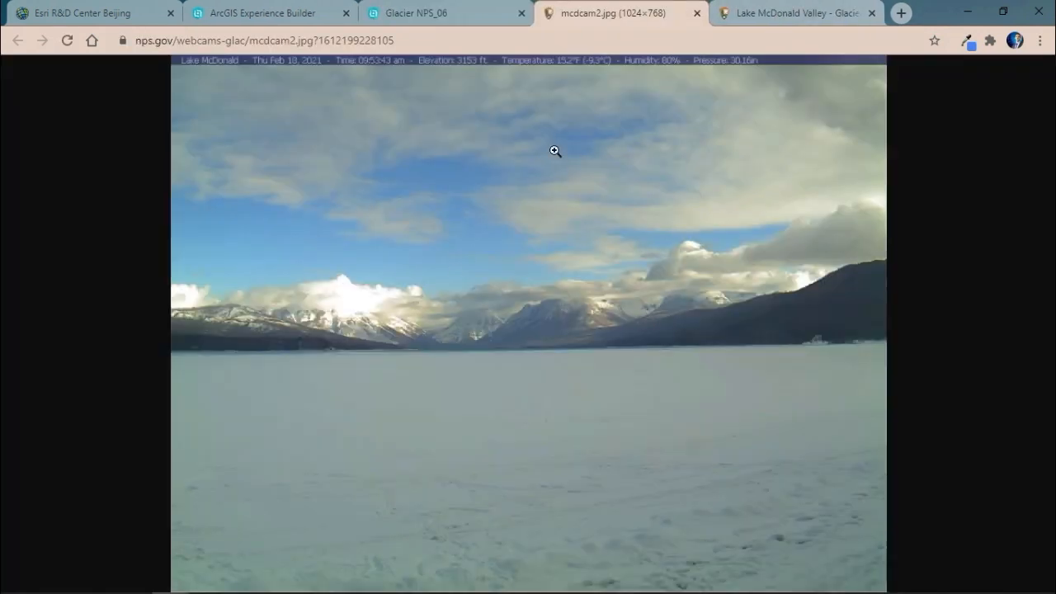
click(441, 14)
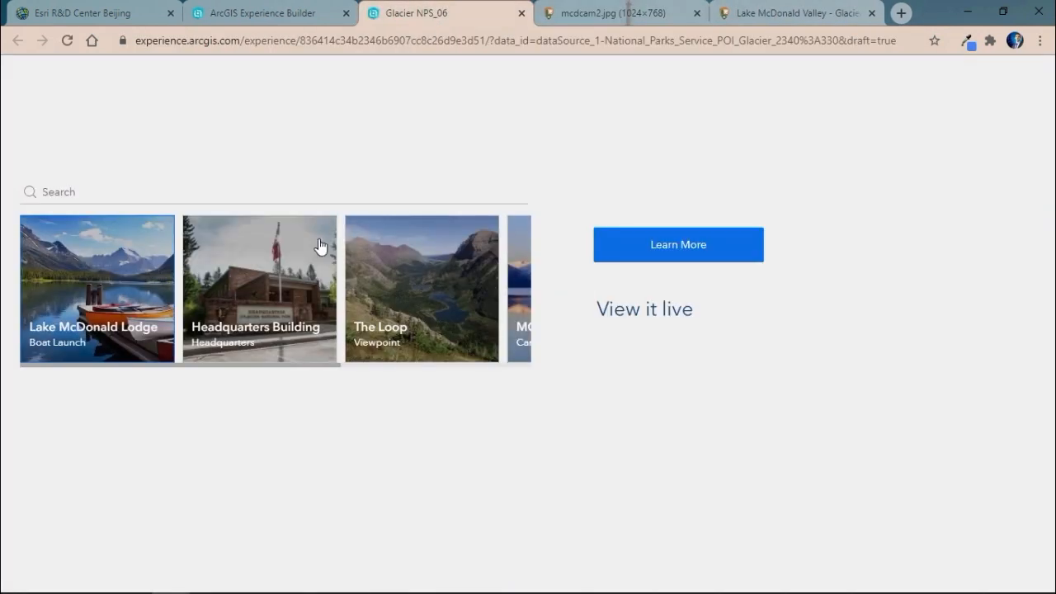
- Test the Learn More and View it live links for the Headquarters Building and return to the preview
click(678, 260)
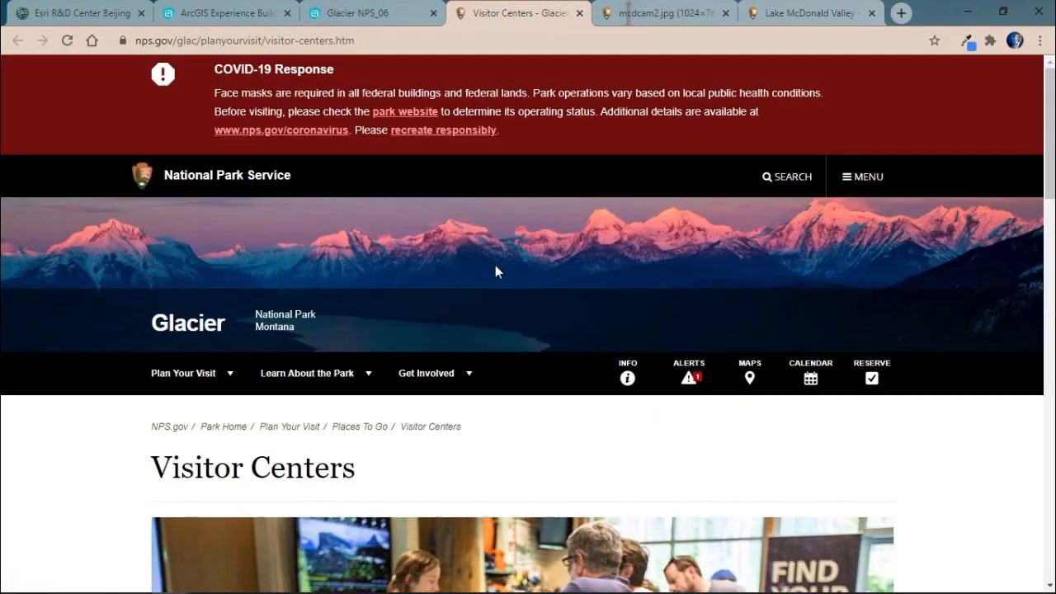
click(373, 9)
click(646, 310)
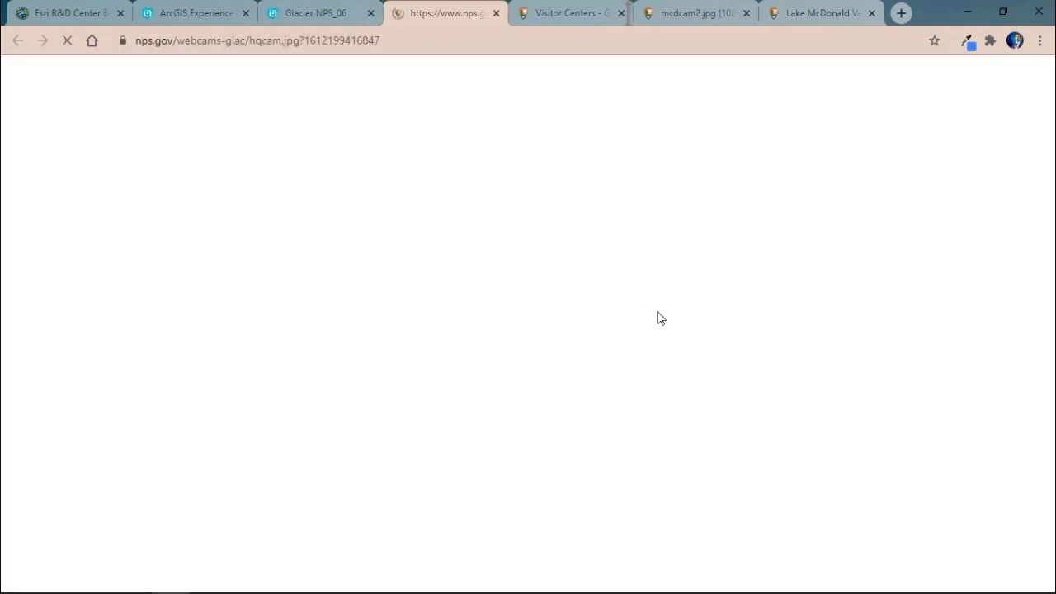
click(313, 20)
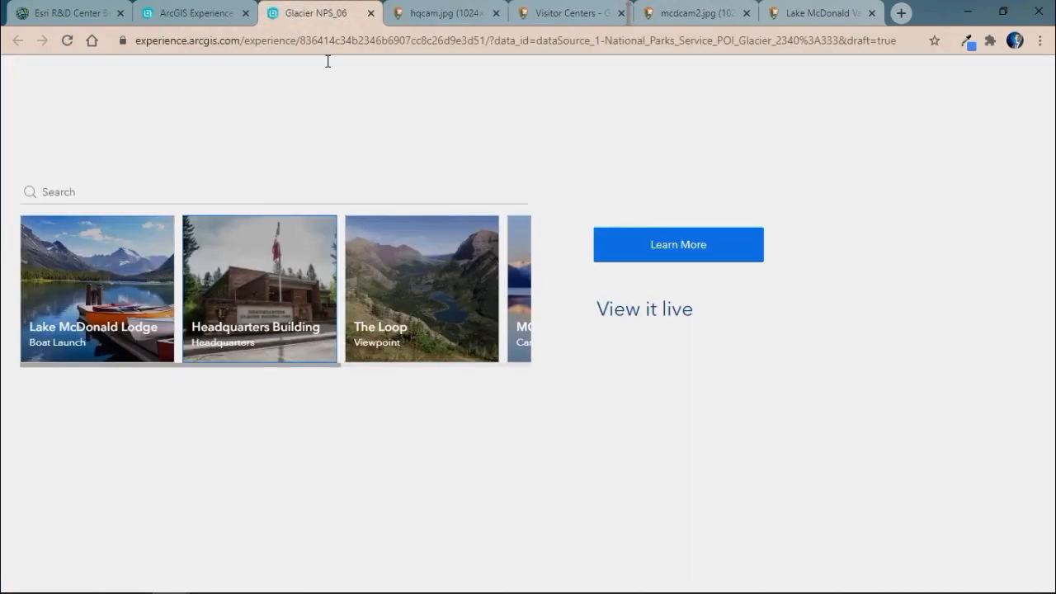
- Select The Loop and then the McDonald Lake campground in the preview's photo list
click(392, 315)
drag(309, 371, 455, 371)
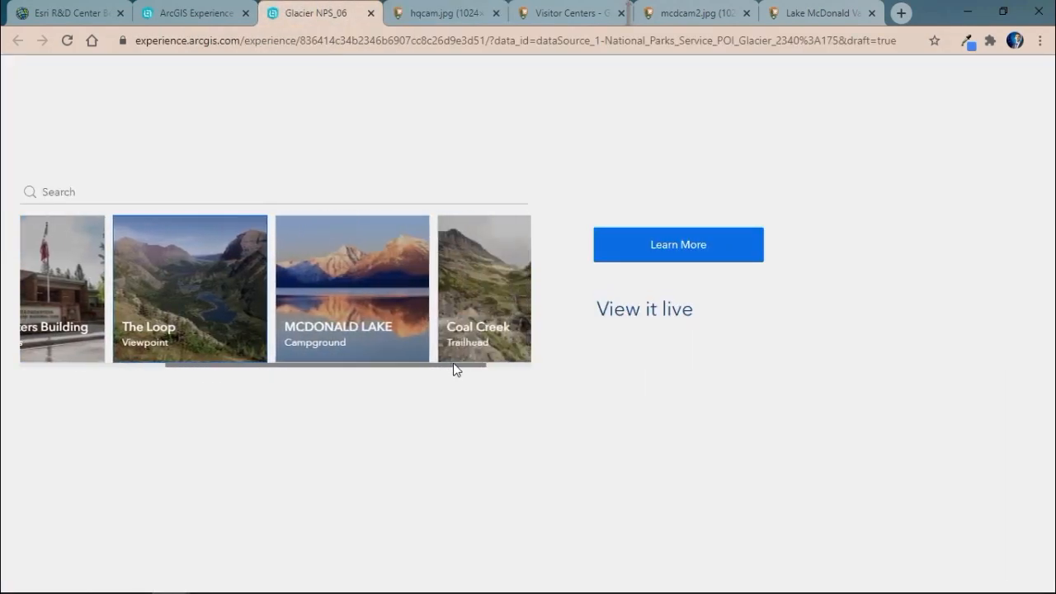
click(351, 307)
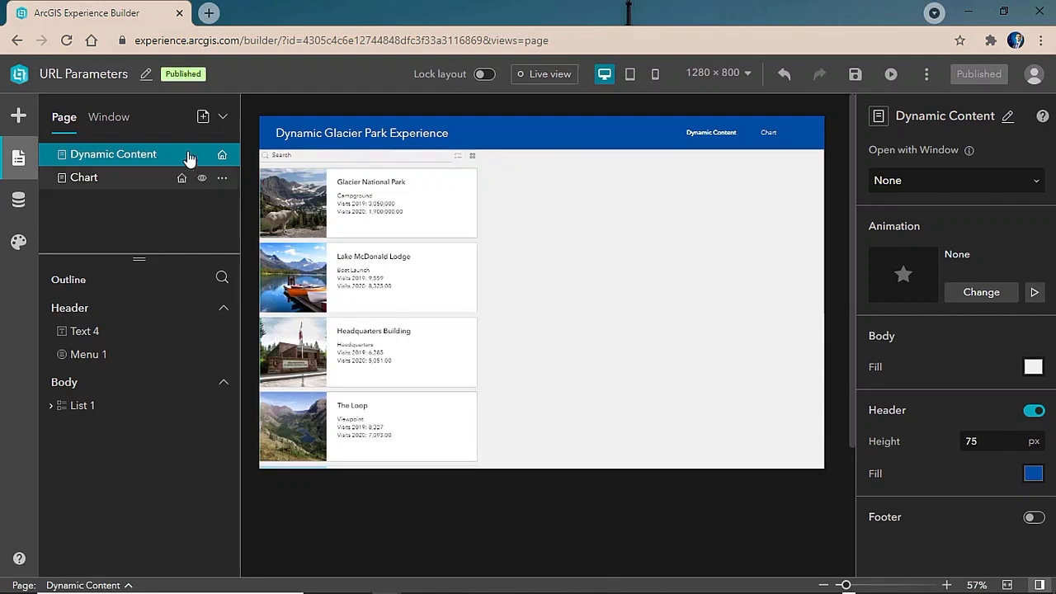
- Add an Embed widget to the Dynamic Content page and enlarge it to fill the empty area beside the list
click(19, 115)
scroll(142, 283, down, 5)
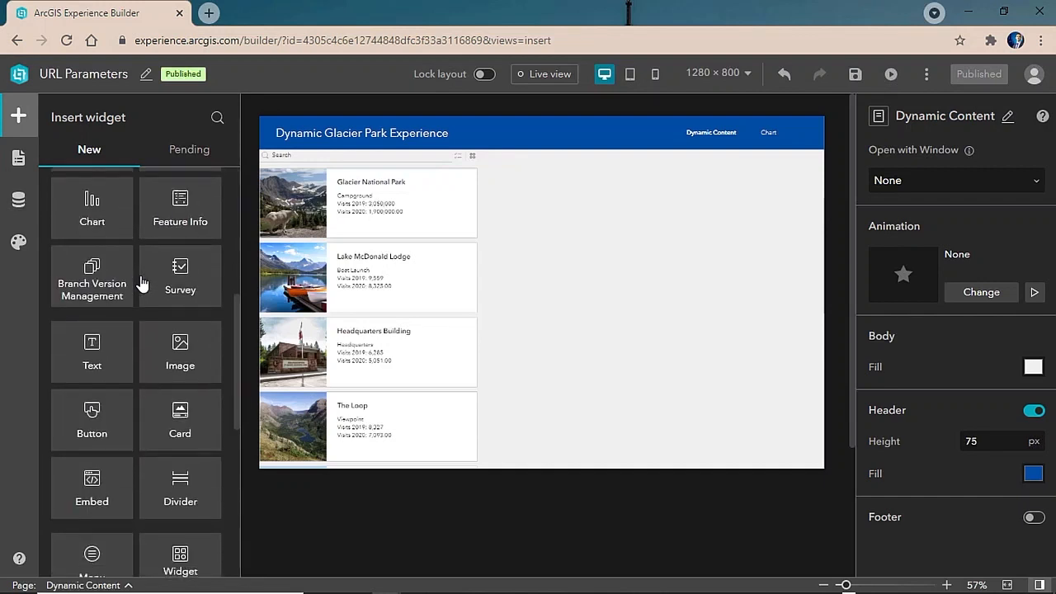
drag(80, 497, 564, 223)
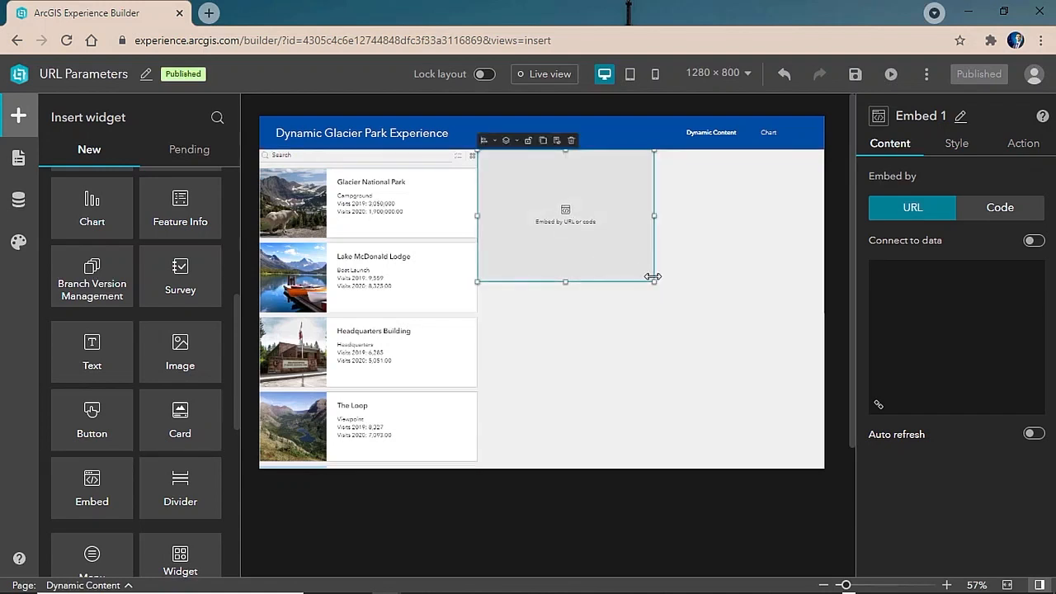
drag(651, 282, 718, 345)
drag(823, 458, 821, 467)
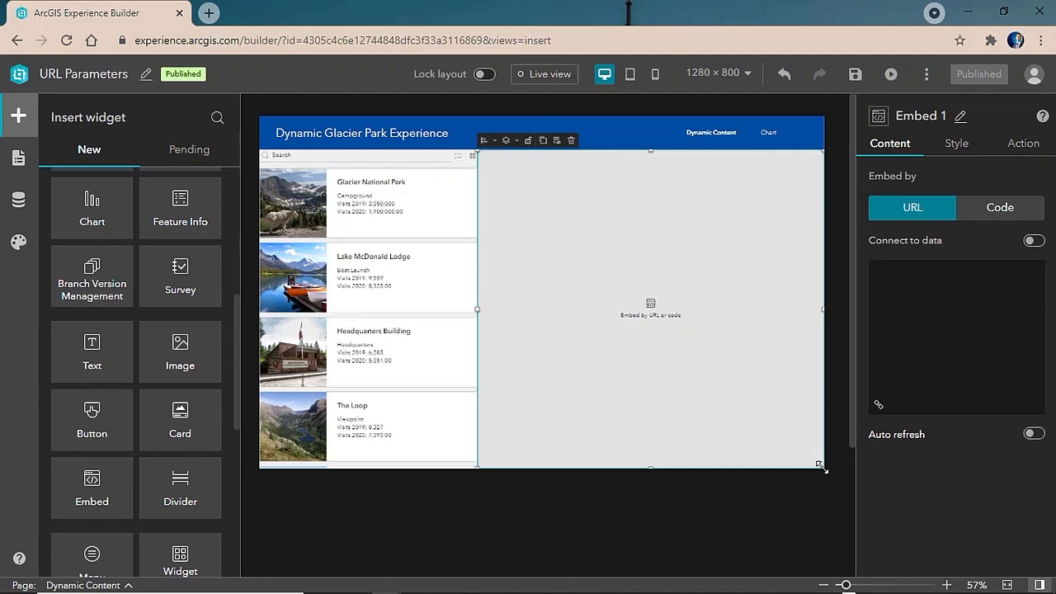
- Connect the Embed widget to the National Parks Service layer of the NPS Glacier 1 map, using Data view 1
click(1033, 241)
click(982, 275)
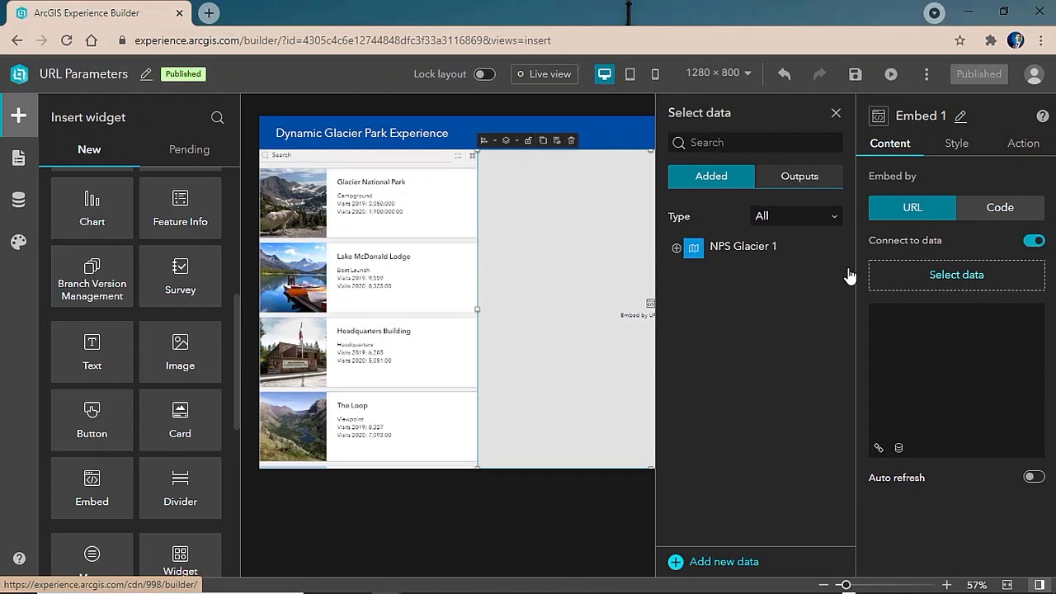
click(676, 250)
click(757, 337)
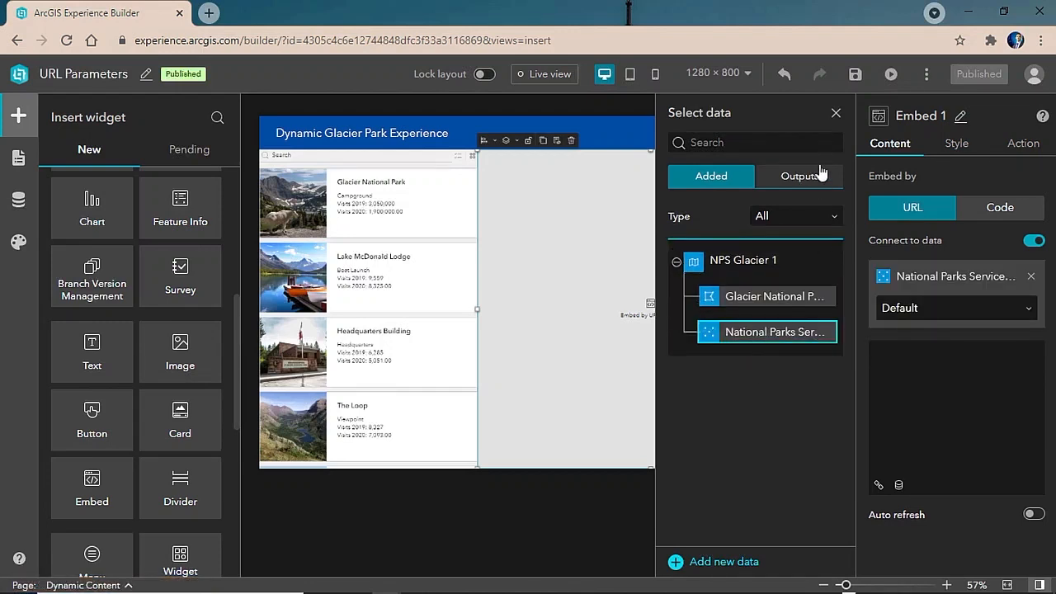
click(836, 113)
click(924, 305)
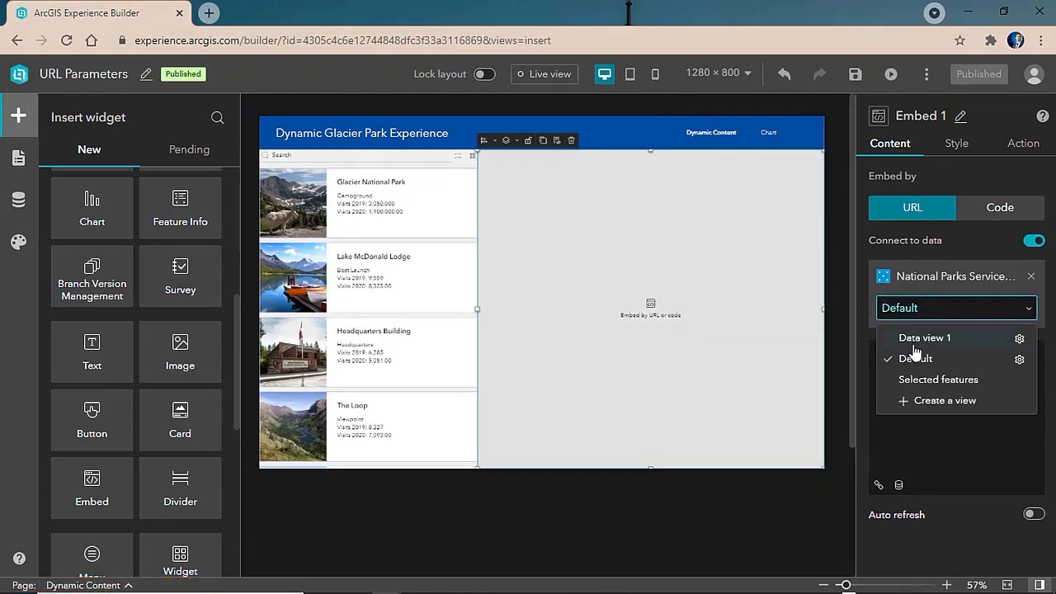
click(936, 340)
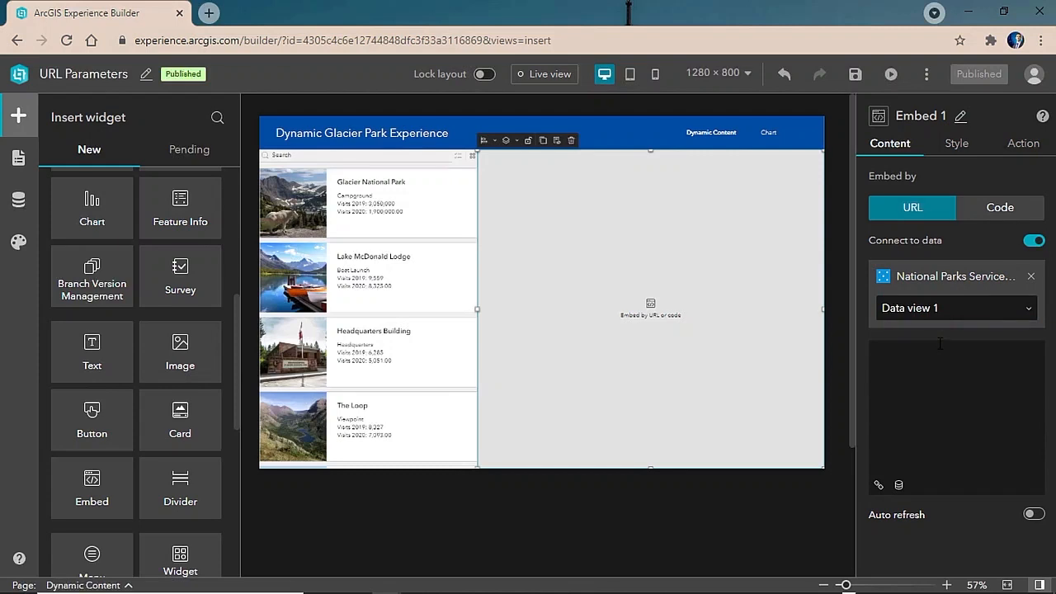
- Set the Embed widget's URL to the dynamic urlparam attribute
click(898, 486)
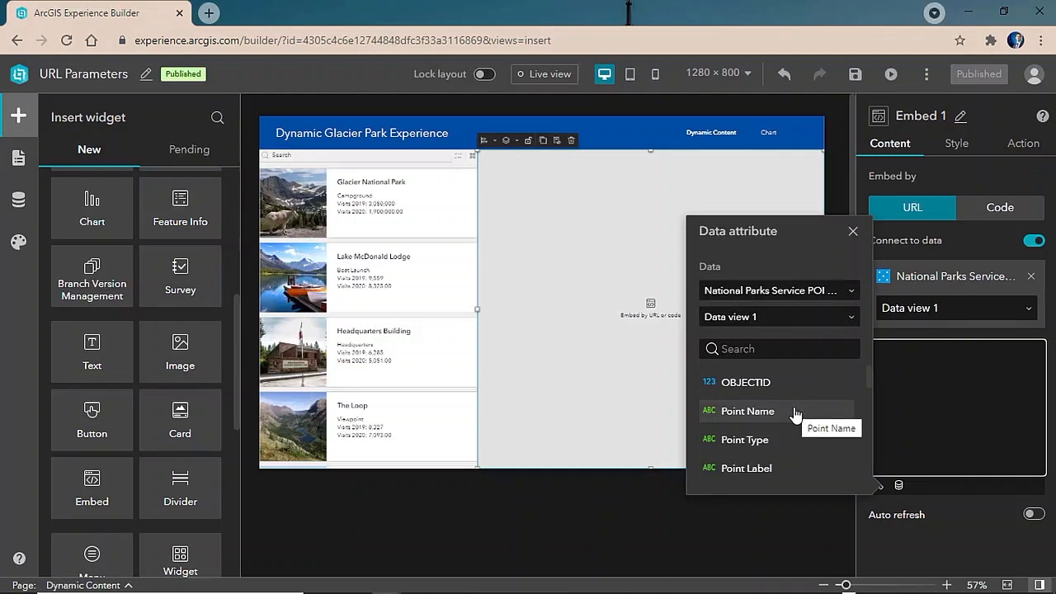
drag(873, 374, 869, 475)
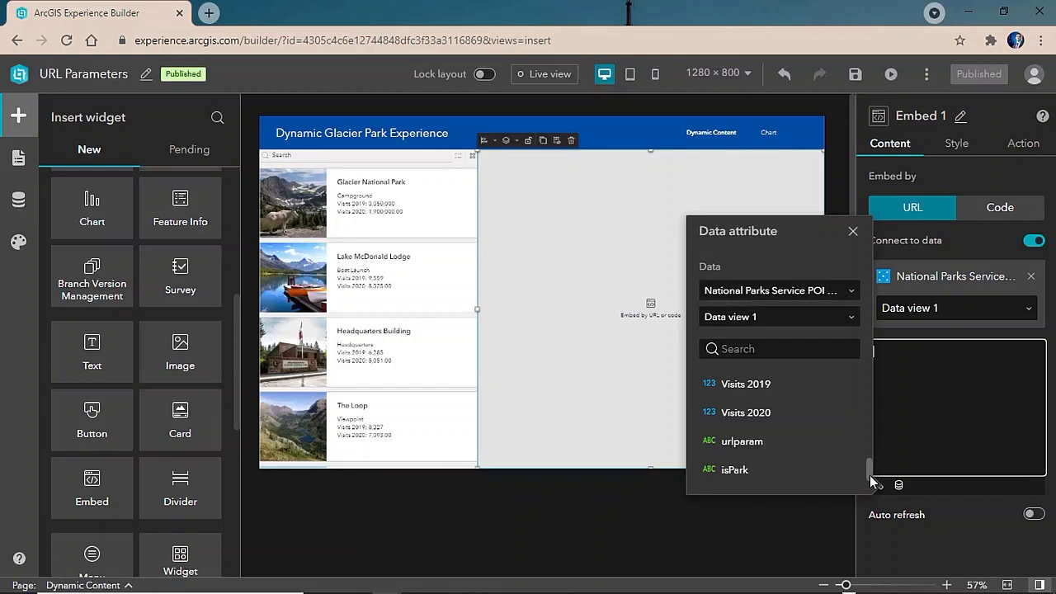
click(747, 440)
click(854, 233)
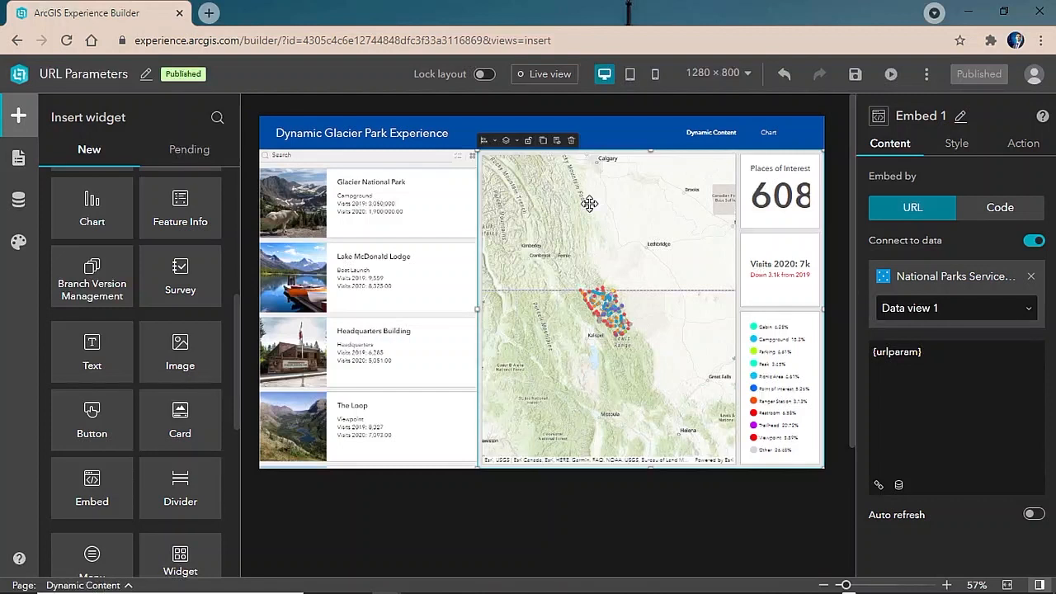
- Open the Chart page and add a Chart widget enlarged to fill the blank area beside the map and query
click(16, 155)
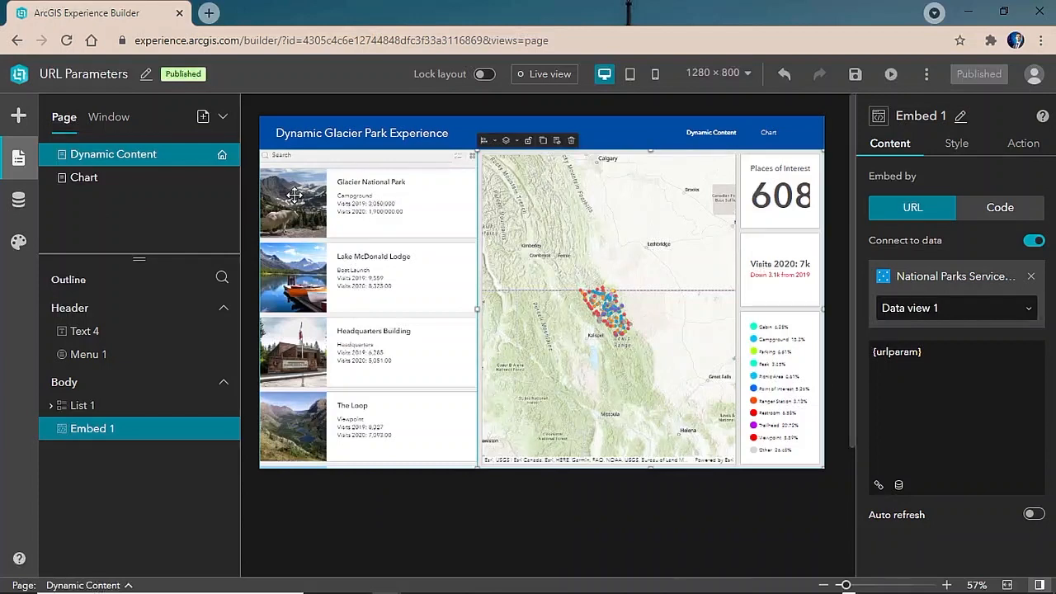
click(122, 176)
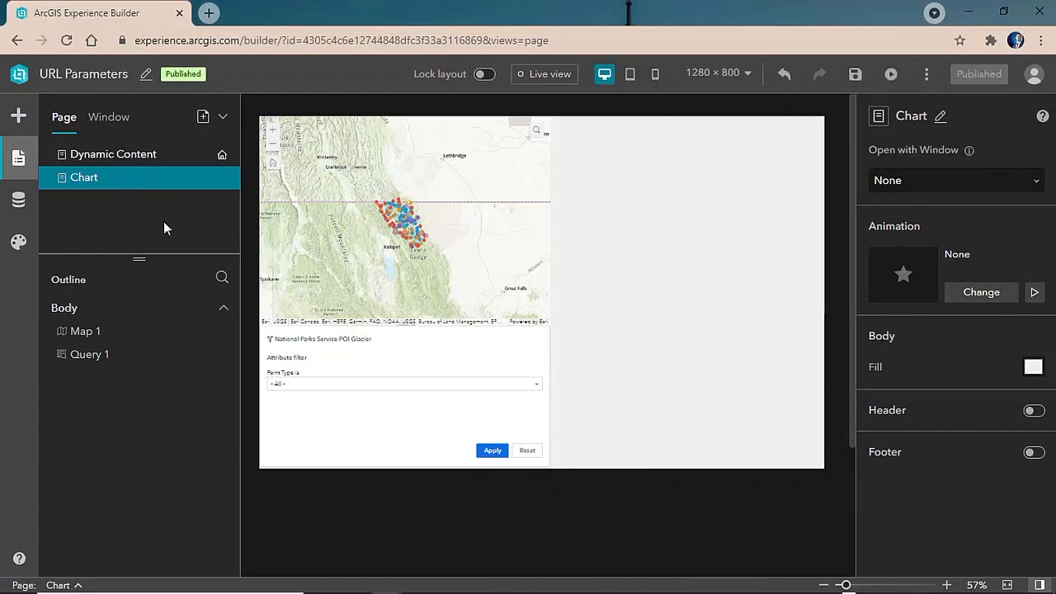
click(385, 421)
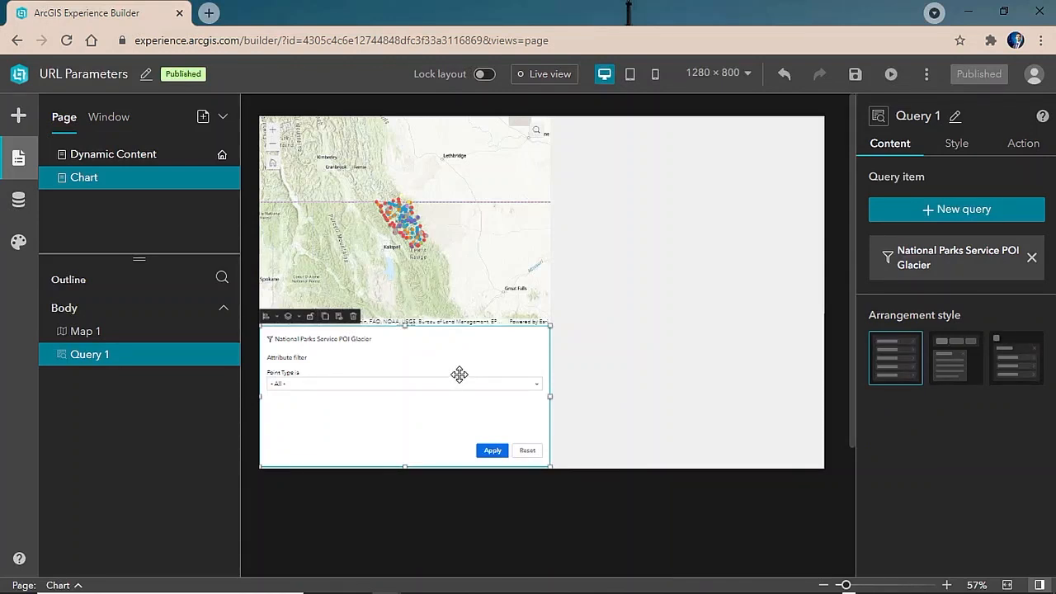
click(17, 114)
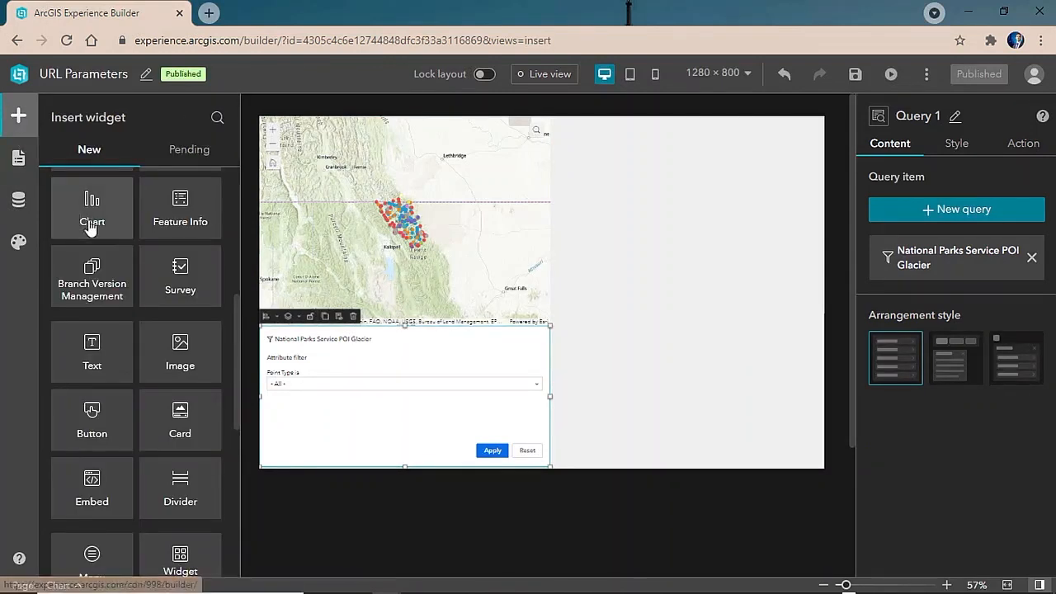
drag(94, 222, 659, 188)
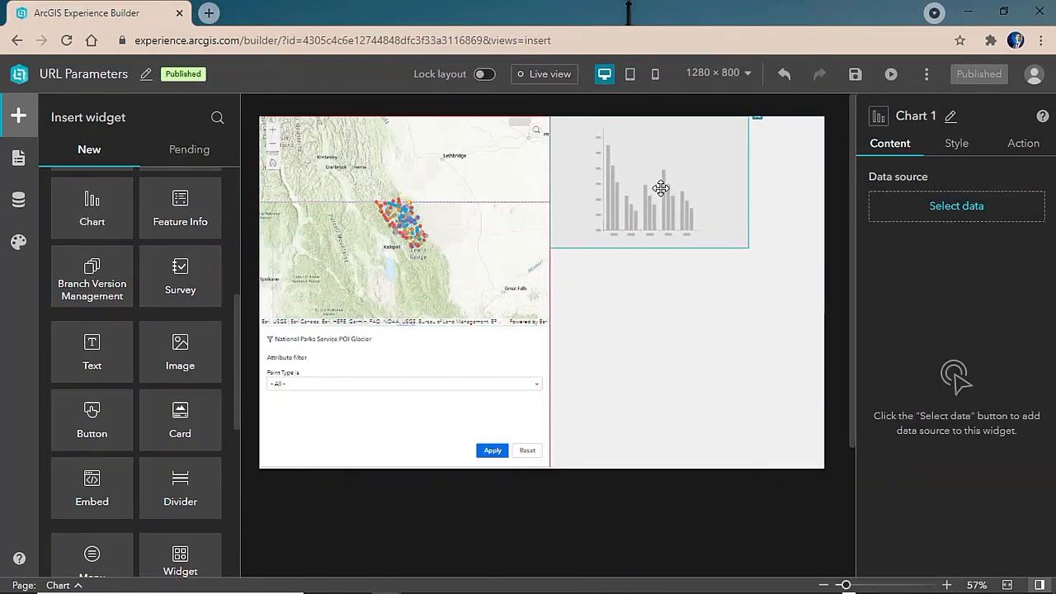
drag(749, 246, 845, 467)
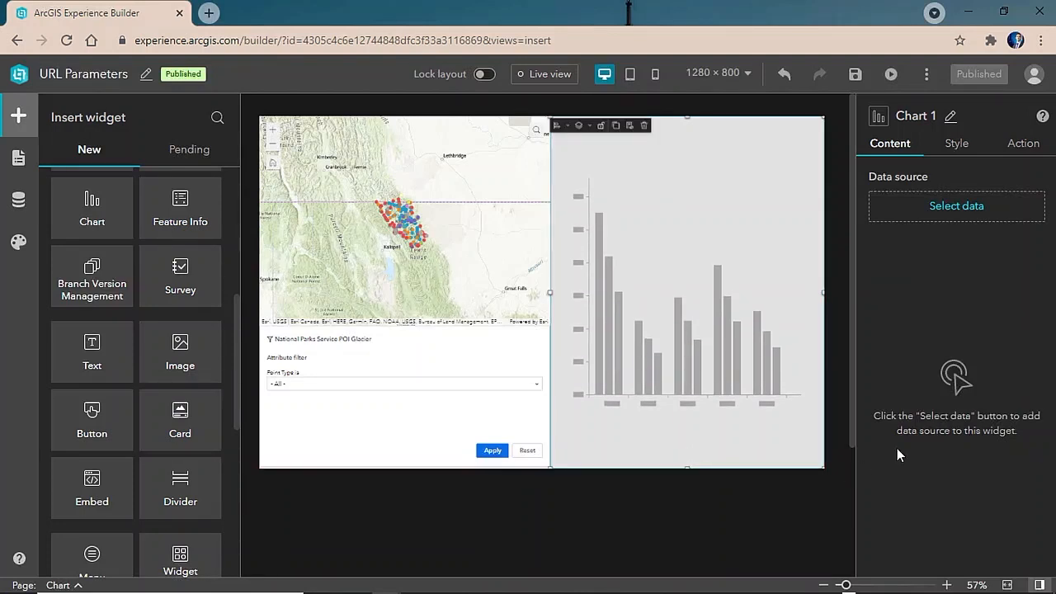
- Connect the chart to the National Parks Service output of Query 1 and choose the basic column chart type
click(949, 208)
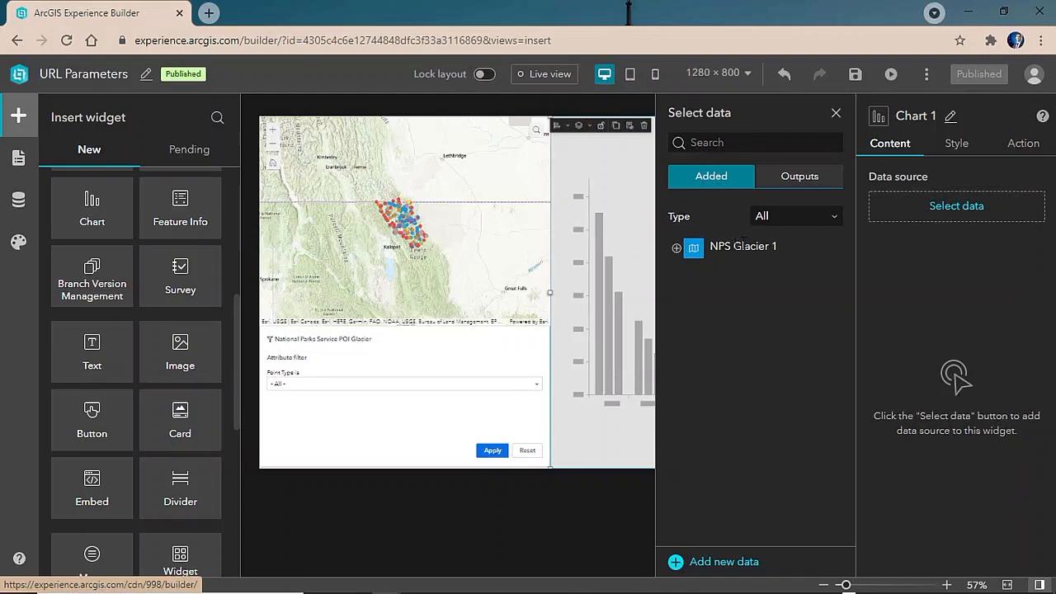
click(804, 179)
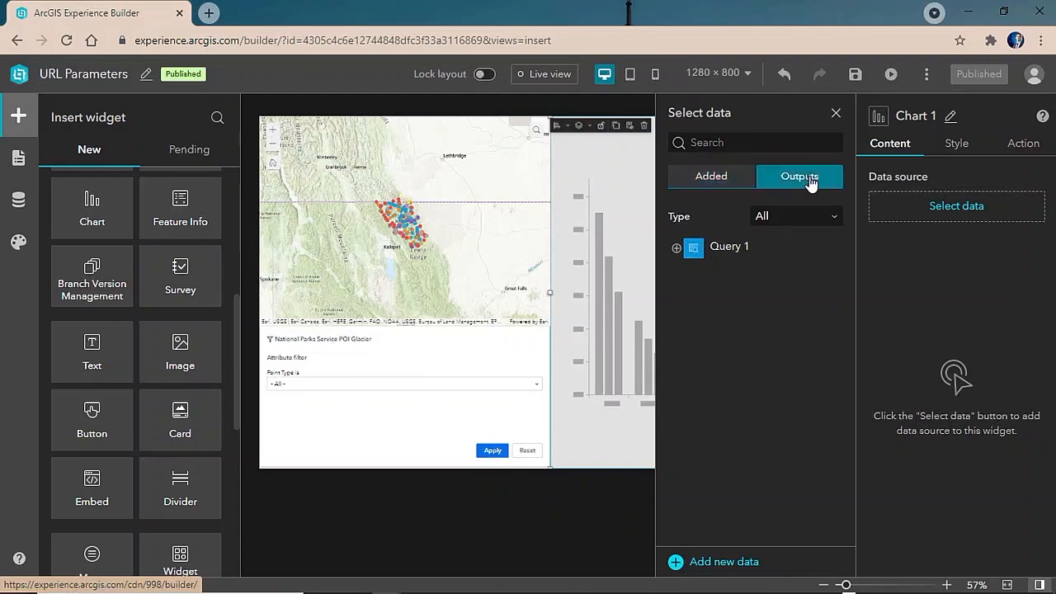
click(676, 247)
click(754, 299)
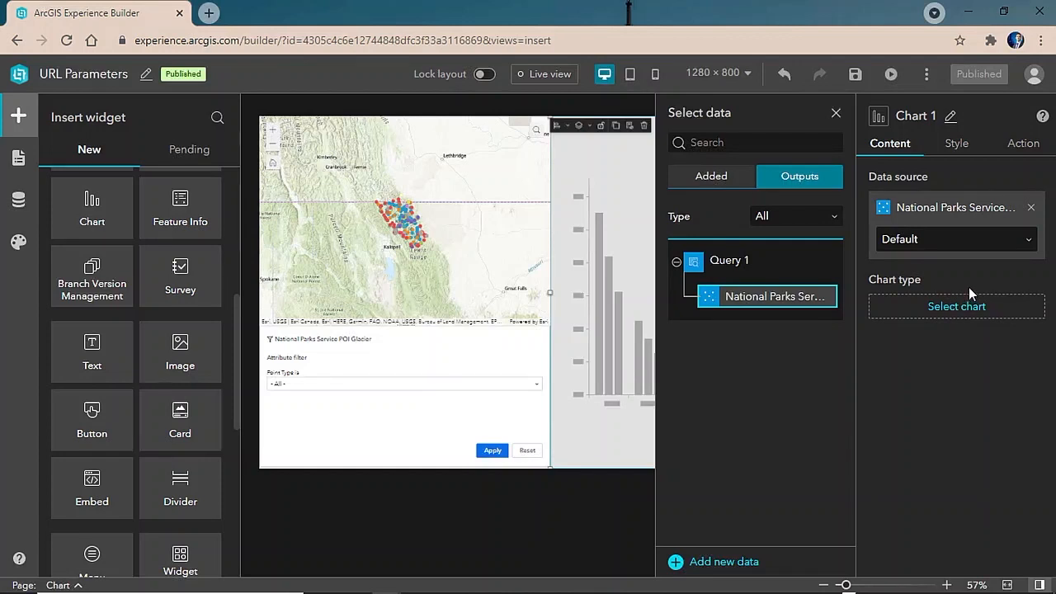
click(960, 307)
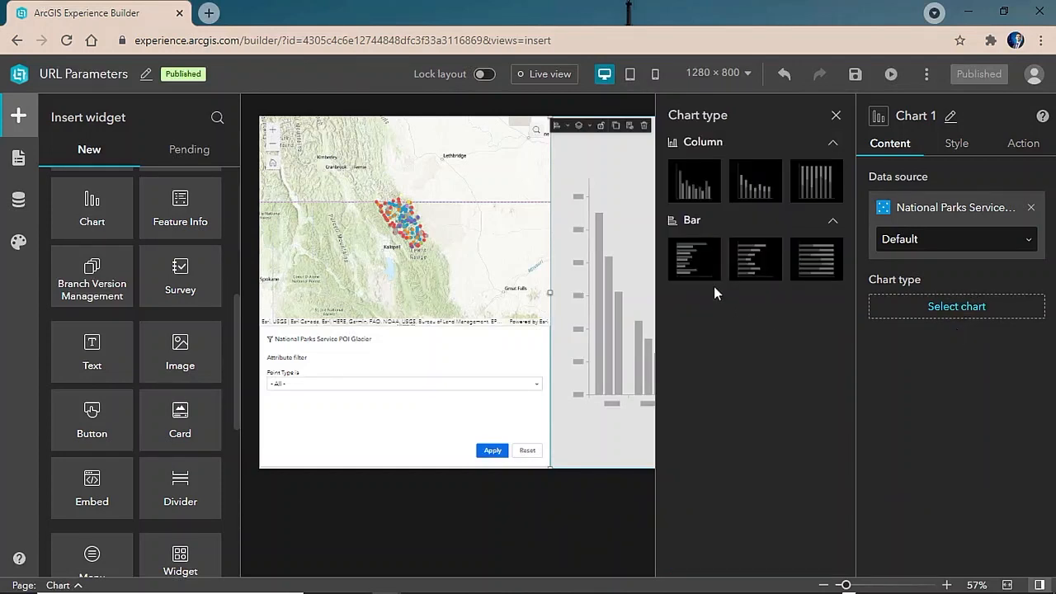
click(693, 192)
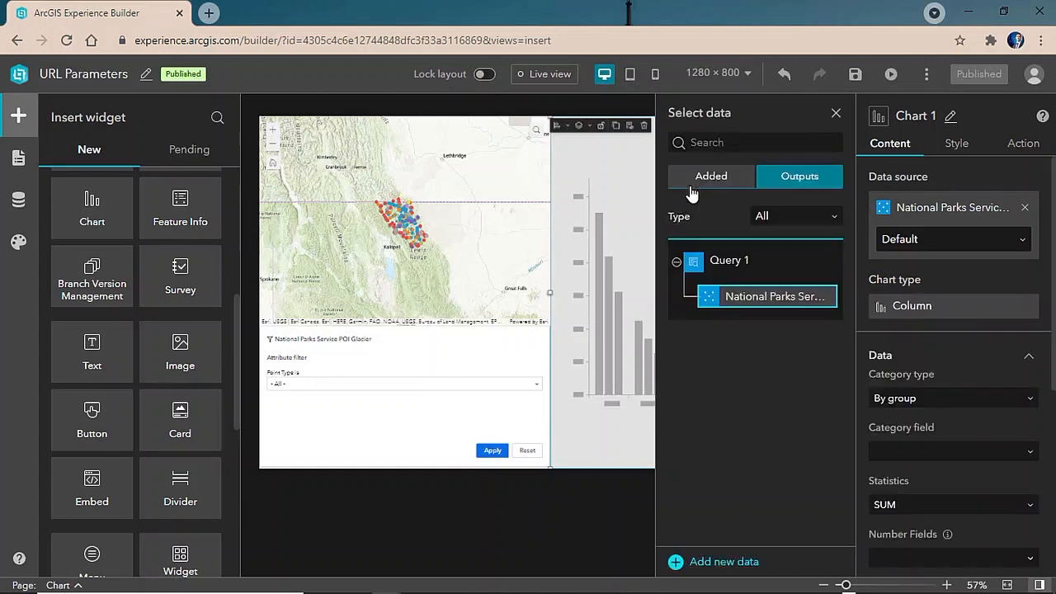
- Set the chart's category field to Point Type
scroll(972, 261, down, 2)
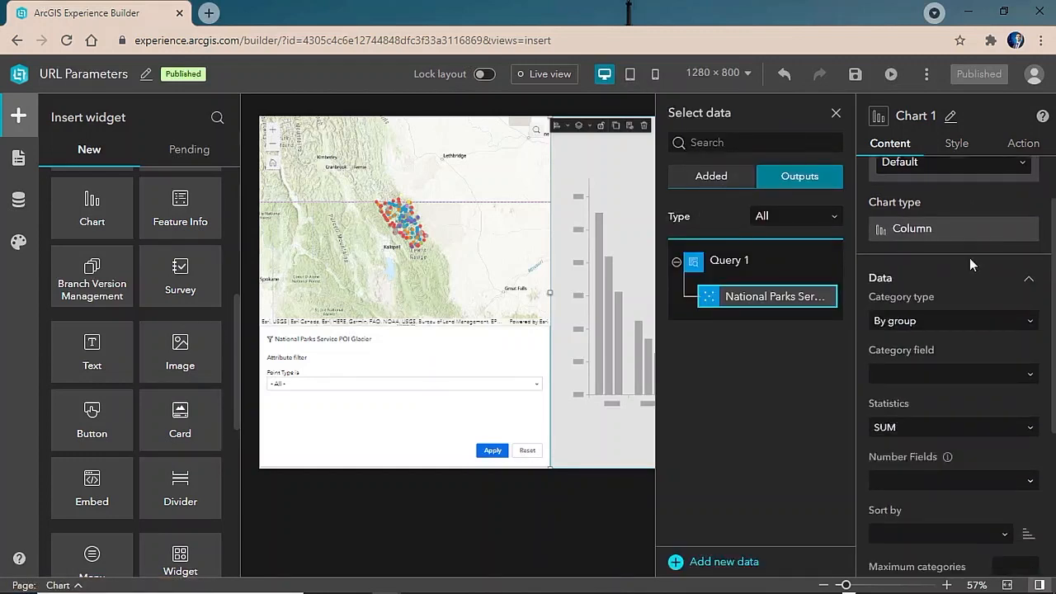
click(835, 116)
click(958, 297)
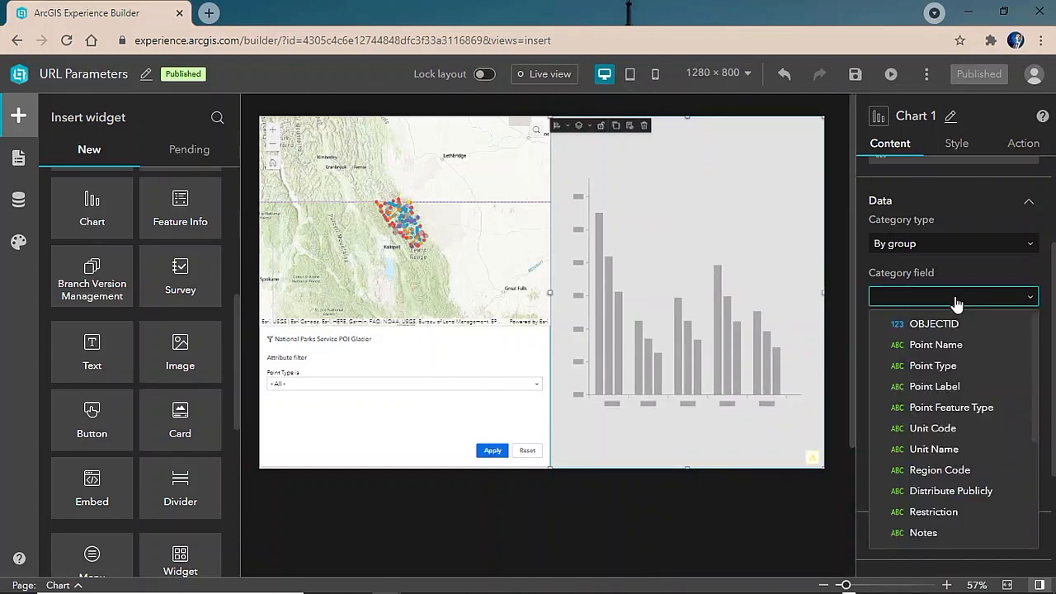
click(957, 365)
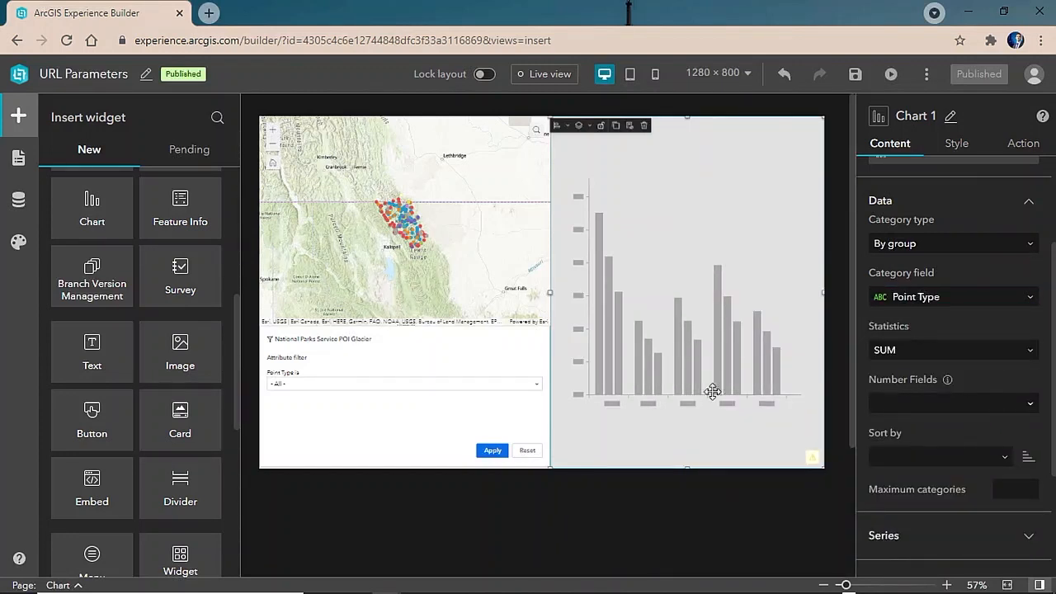
- Use Visits 2019 and Visits 2020 as the chart's number fields
scroll(951, 329, down, 1)
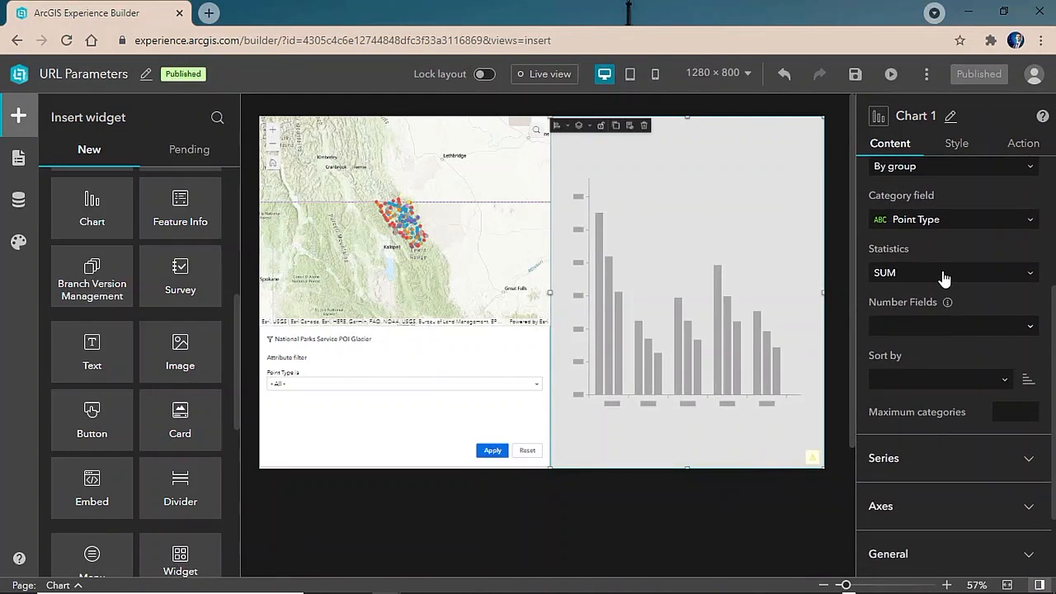
click(943, 328)
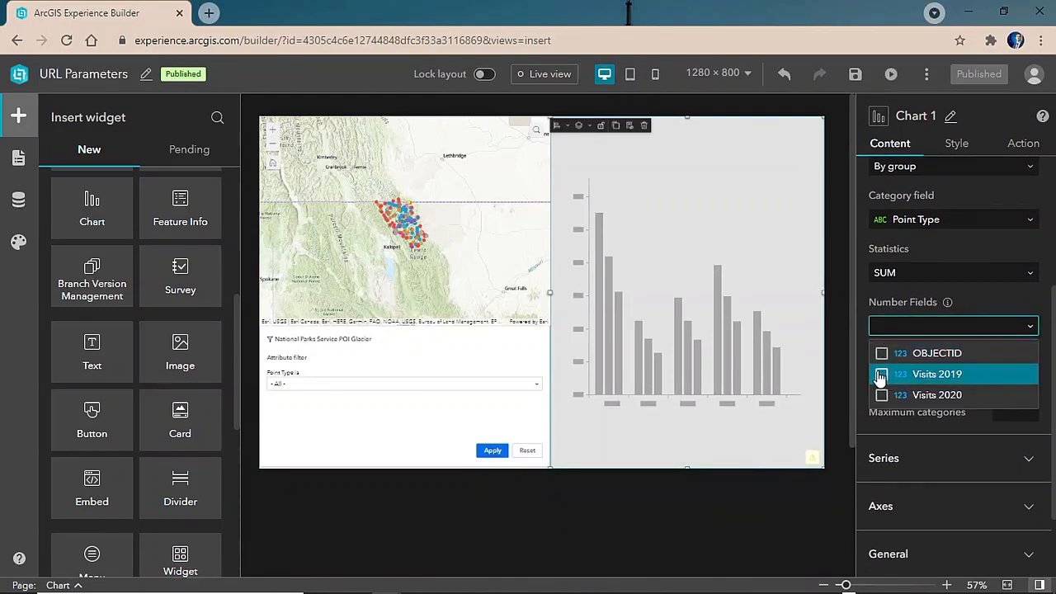
click(881, 375)
click(881, 394)
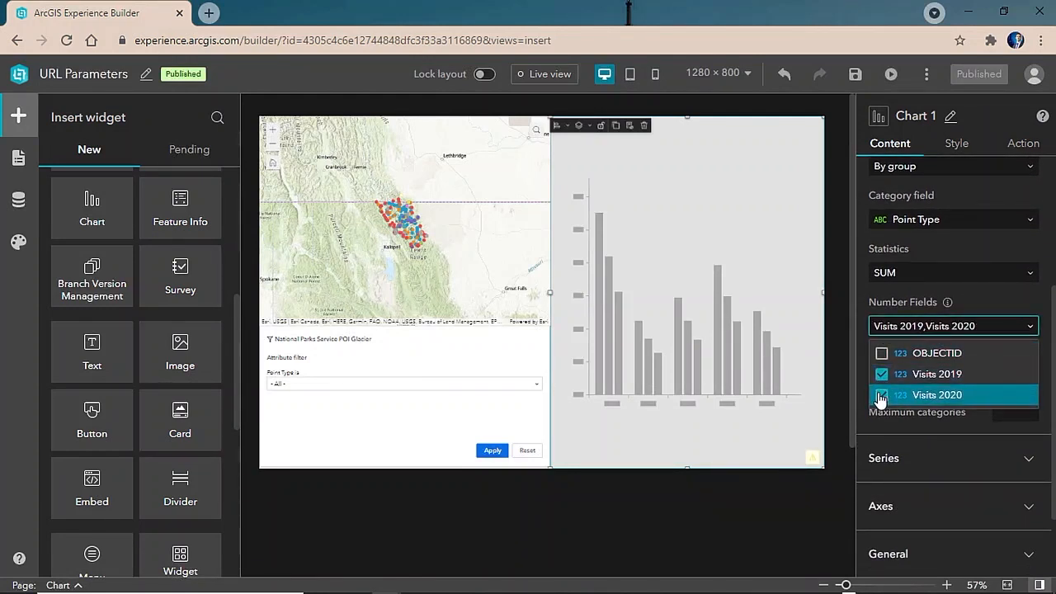
click(1021, 331)
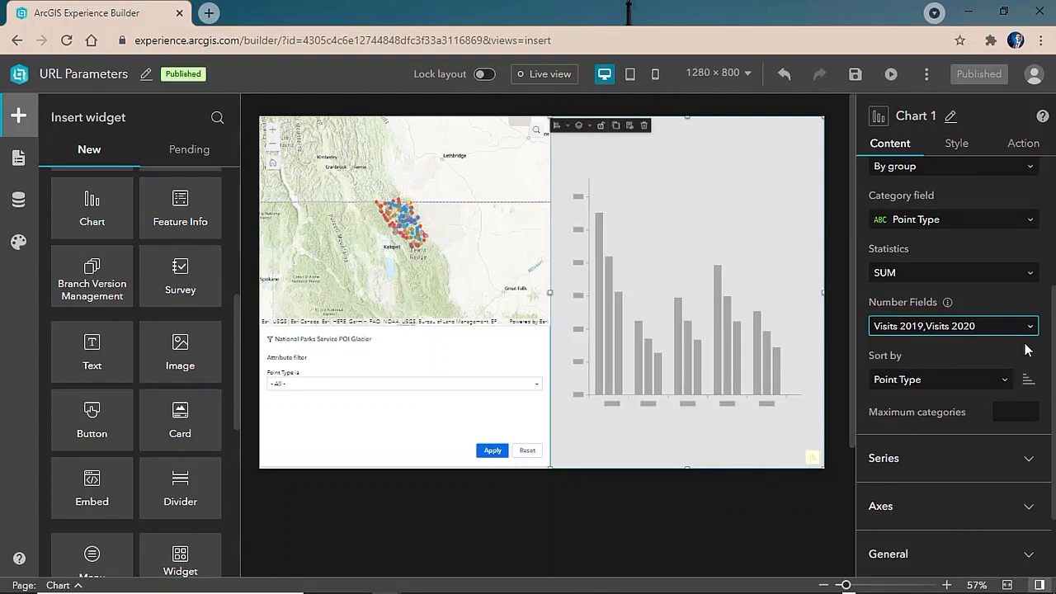
- Change the symbol fill of the Visits 2019 series to a theme red
scroll(1025, 363, down, 2)
click(1031, 370)
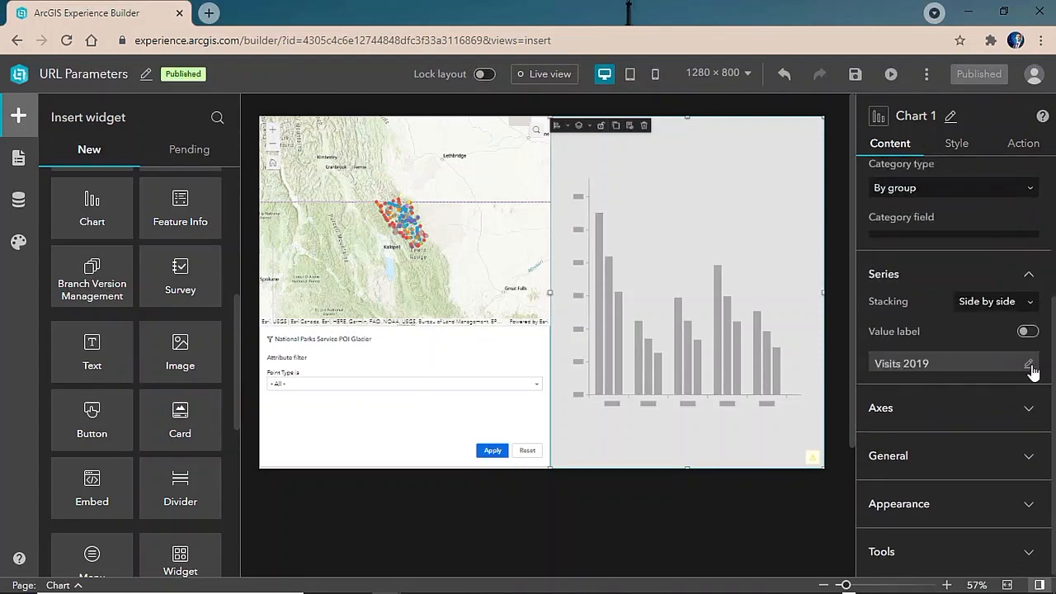
click(1033, 337)
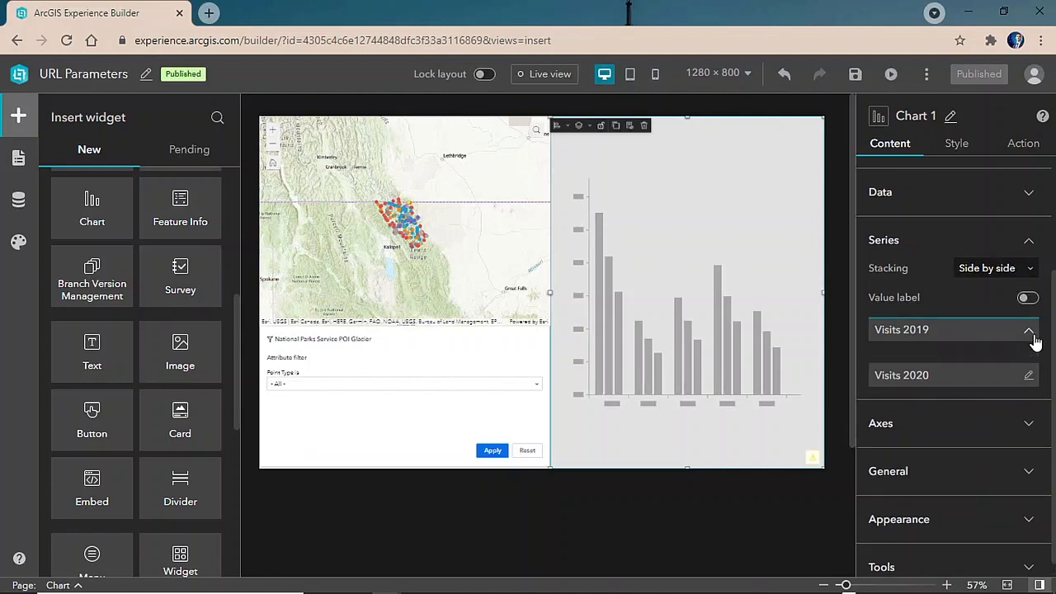
click(879, 423)
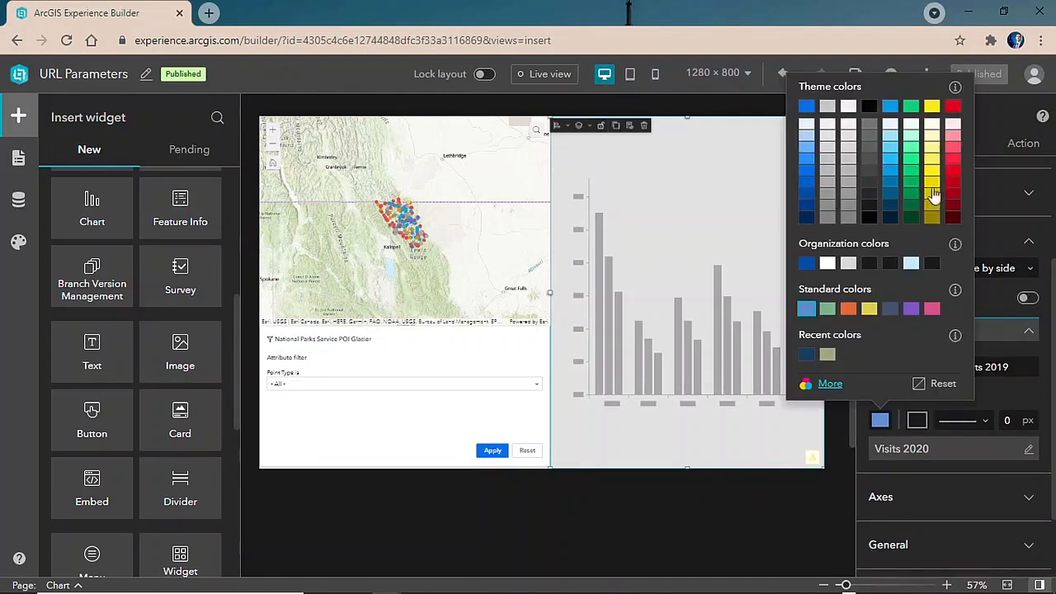
click(953, 159)
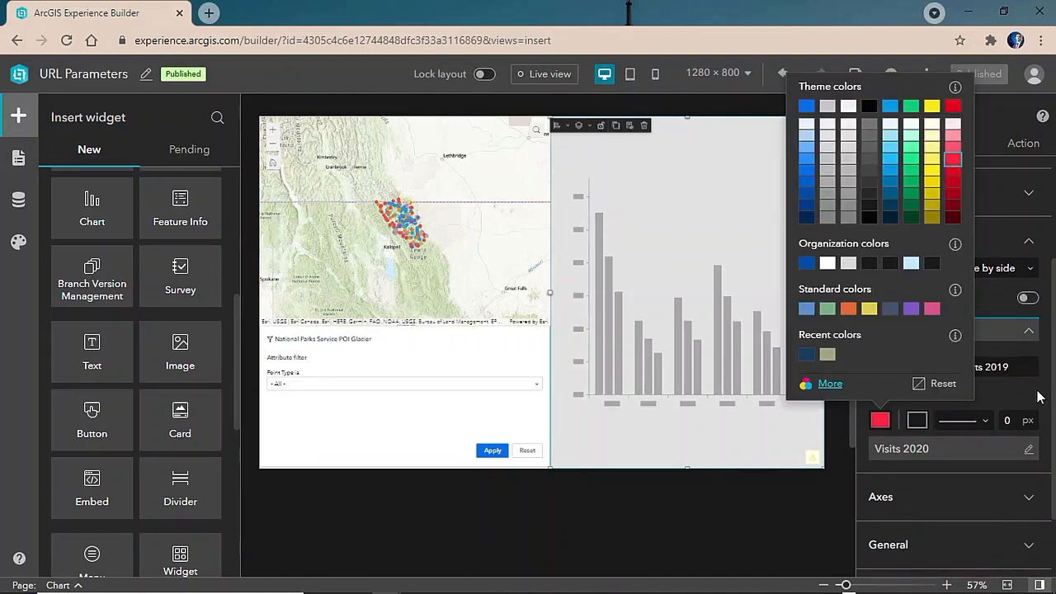
click(1038, 397)
- Review the chart's tools and data actions, and add a Record Selection Changes trigger with the Select Data Records action
scroll(1032, 408, down, 1)
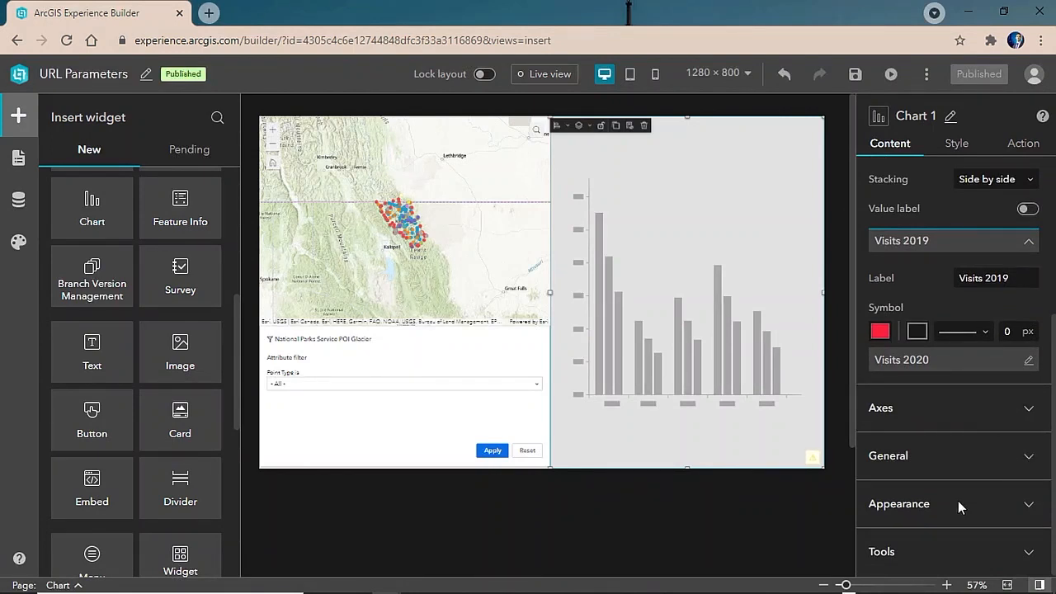
click(1023, 552)
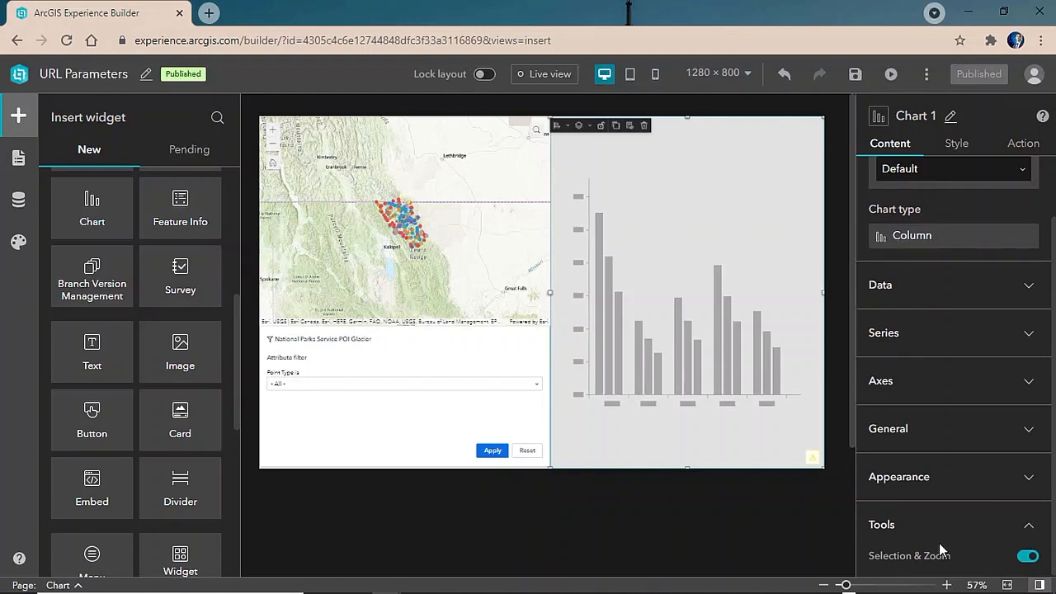
click(1019, 144)
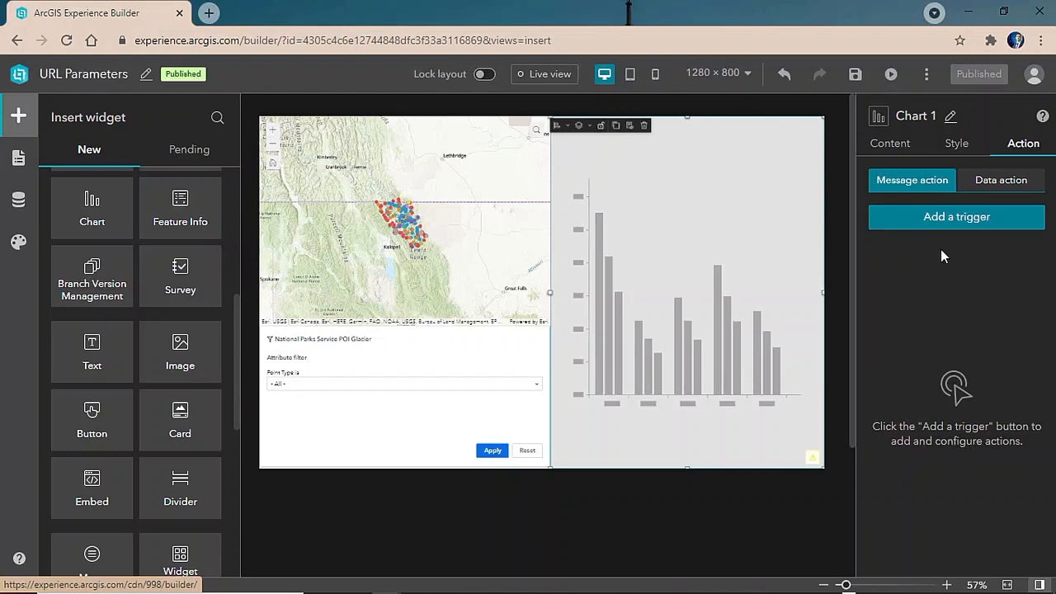
click(1016, 179)
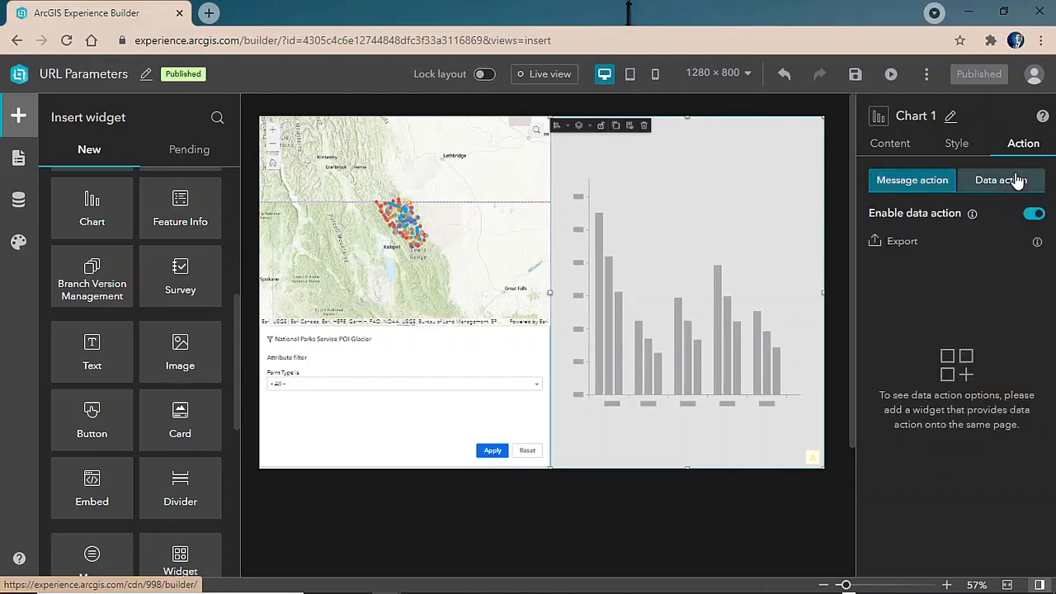
click(910, 183)
click(905, 223)
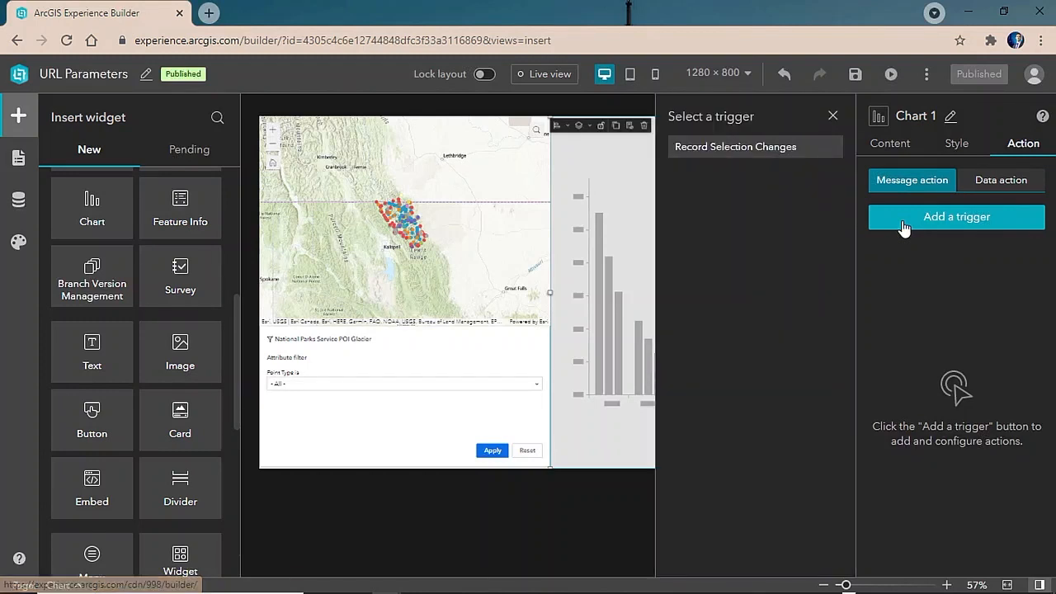
click(753, 146)
click(751, 146)
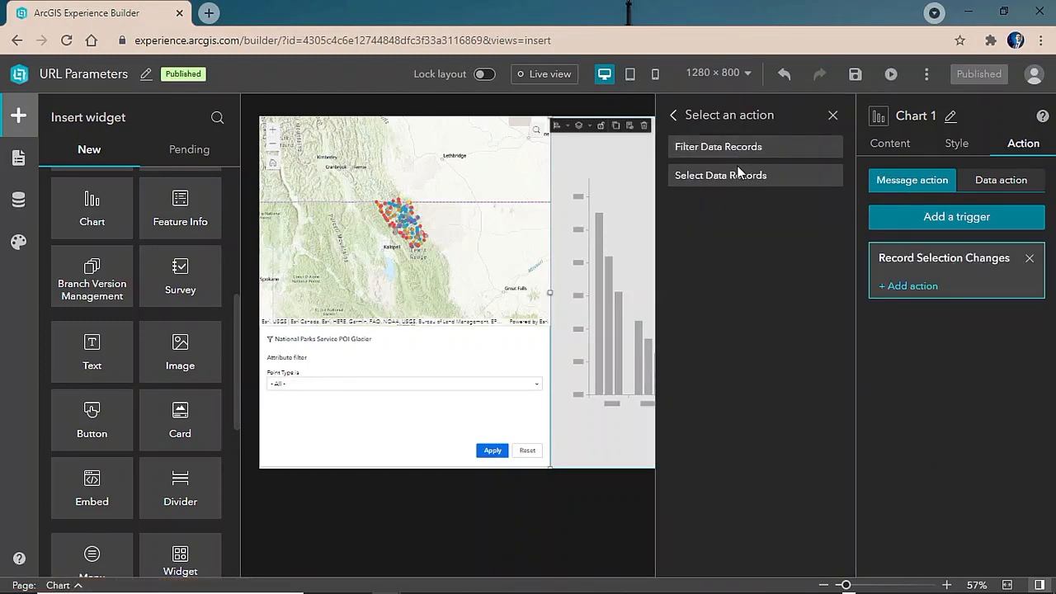
click(740, 174)
- Set the action data to the National Parks Service layer of NPS Glacier 1 and link a trigger field to the Point Type action field
click(741, 260)
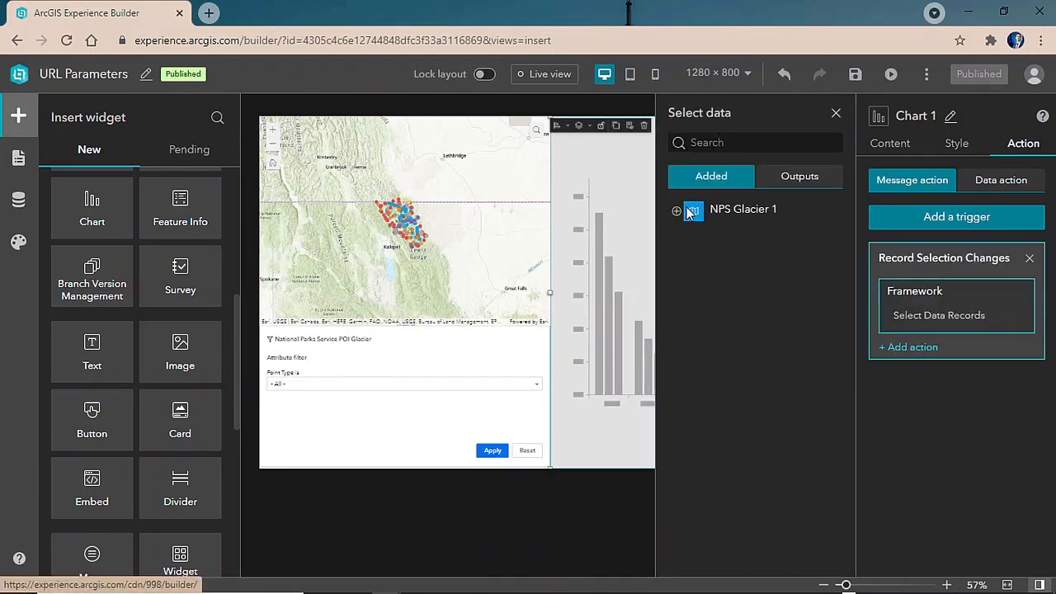
click(678, 223)
click(766, 295)
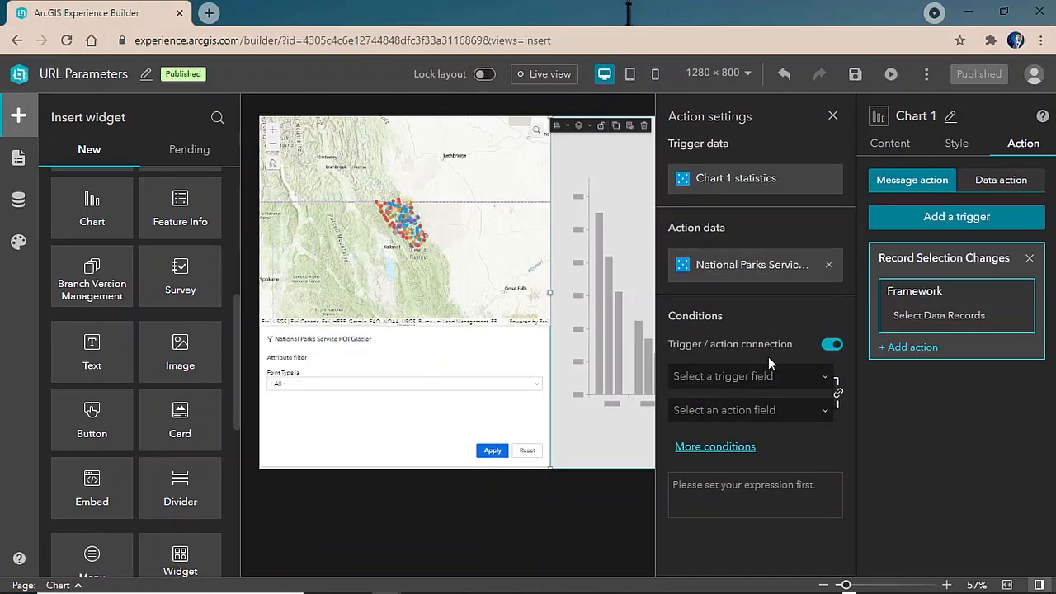
click(768, 376)
click(763, 426)
click(764, 410)
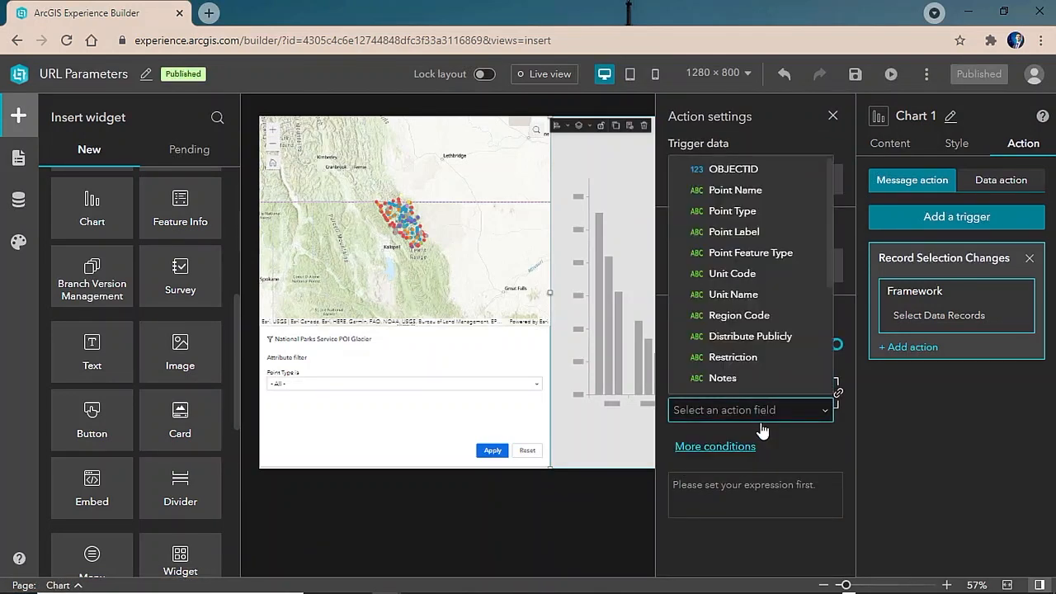
click(729, 212)
click(832, 116)
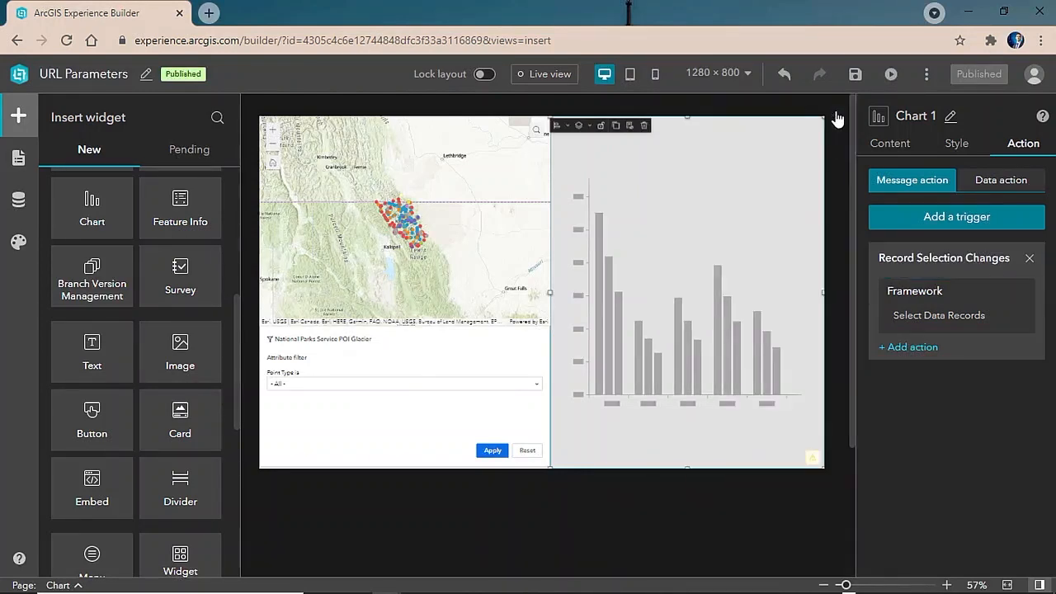
- Save the experience and test its preview by searching the list for "Lake McDonald"
click(855, 74)
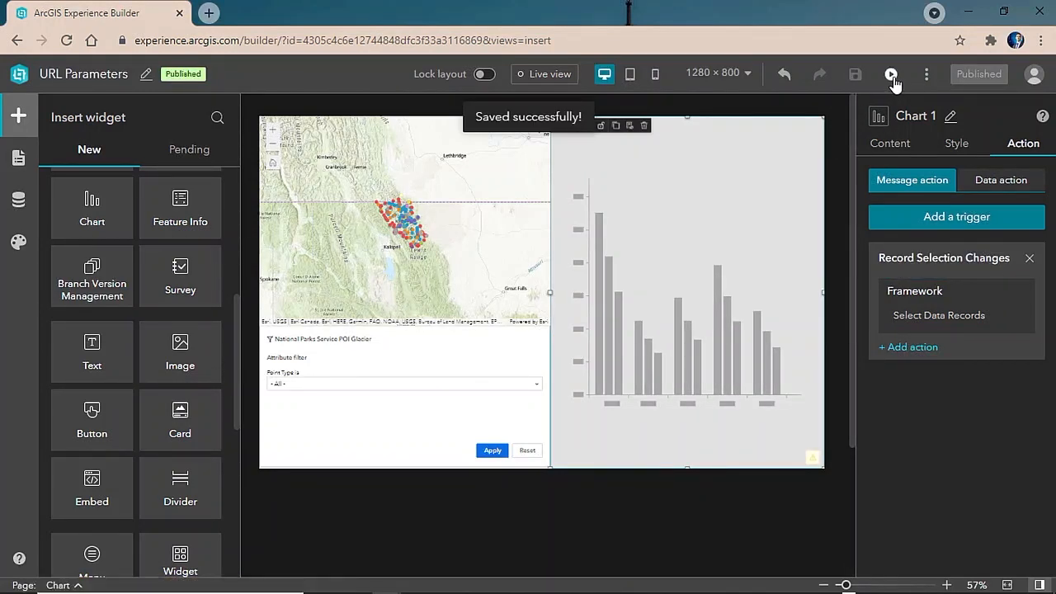
click(892, 76)
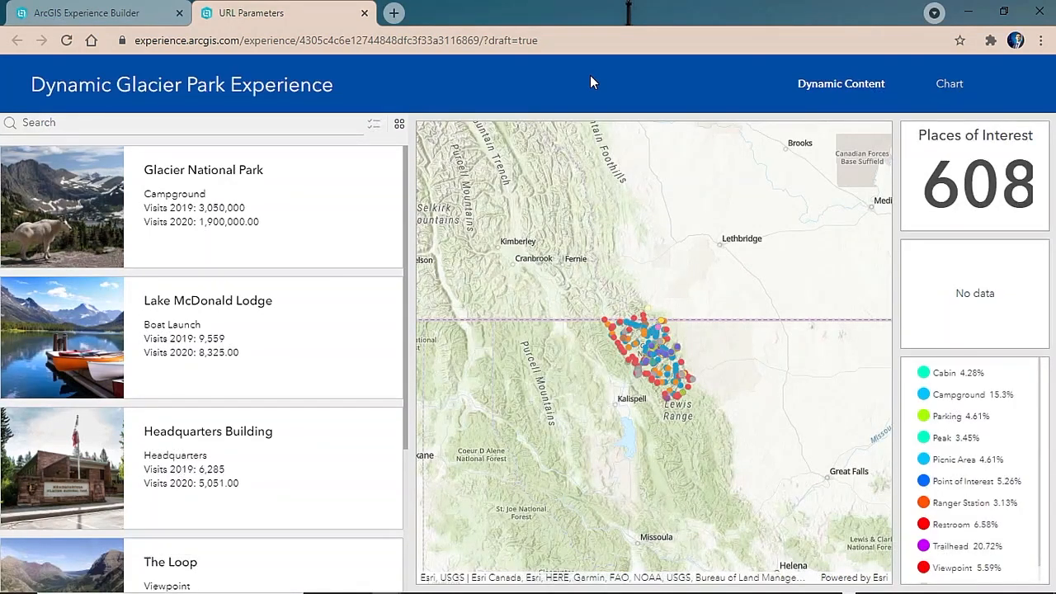
click(36, 121)
text(Lake McDonald)
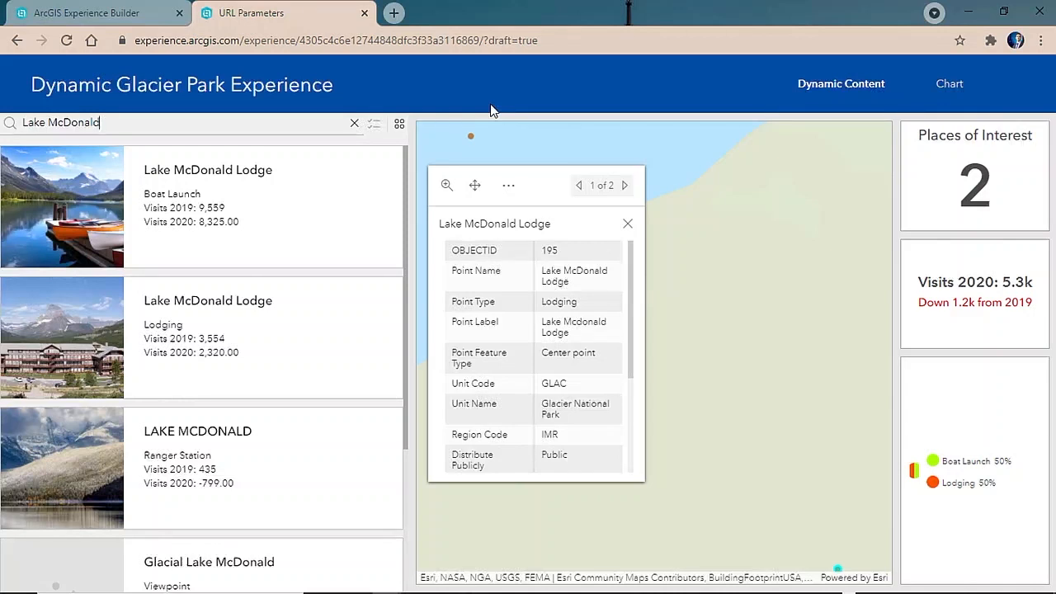
- Go to the Chart page of the preview and run the query with Point Type set to Lodging
click(963, 93)
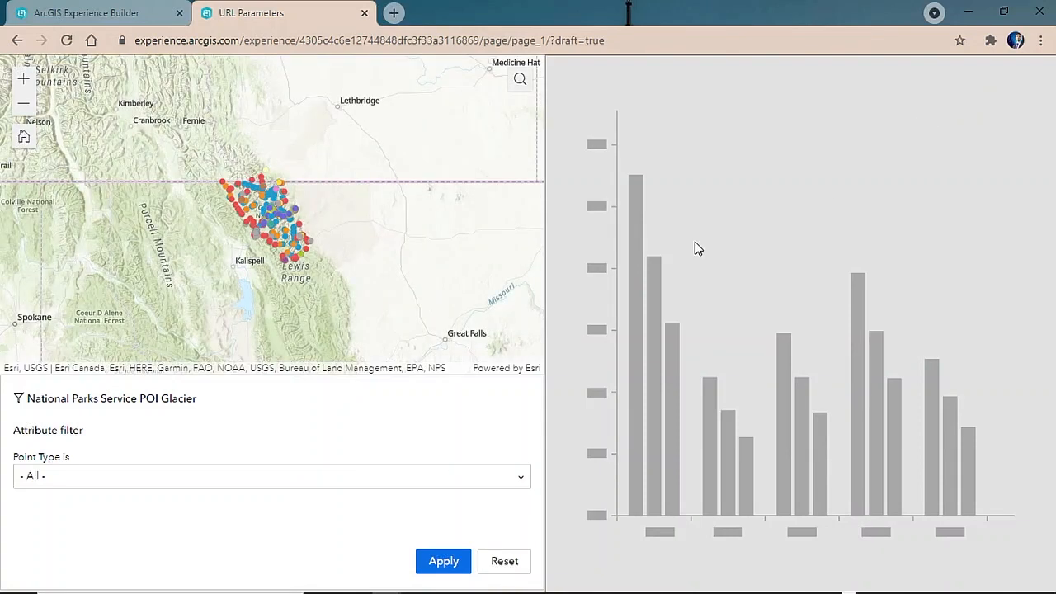
click(229, 480)
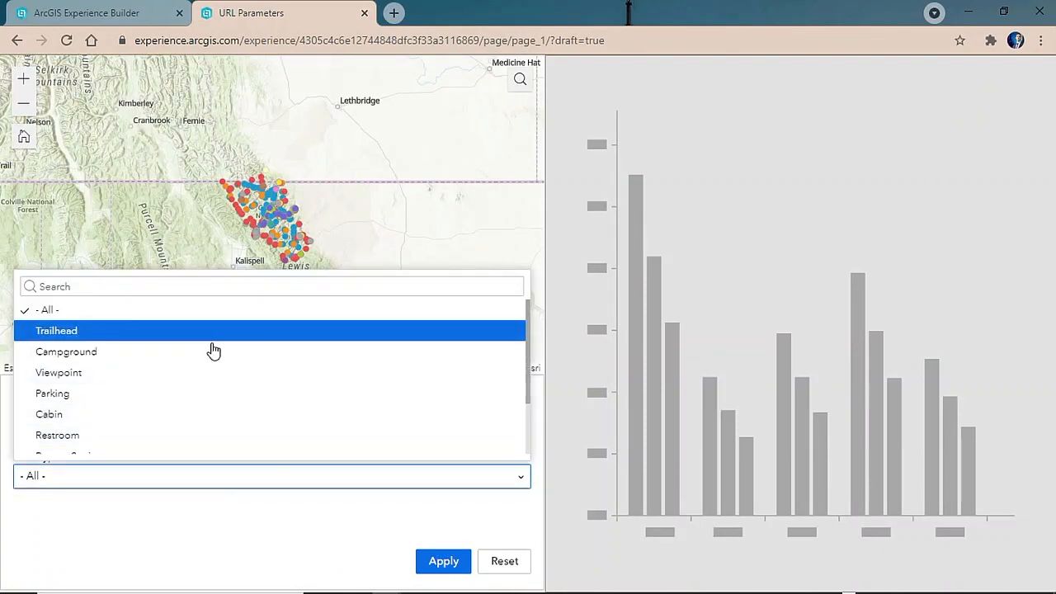
scroll(198, 375, down, 2)
click(173, 429)
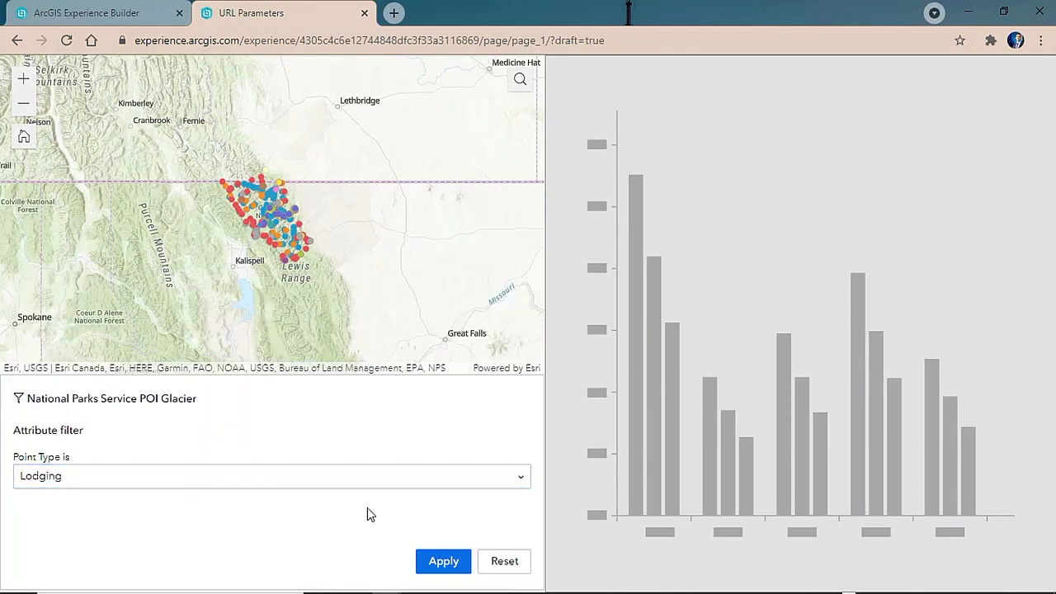
click(444, 563)
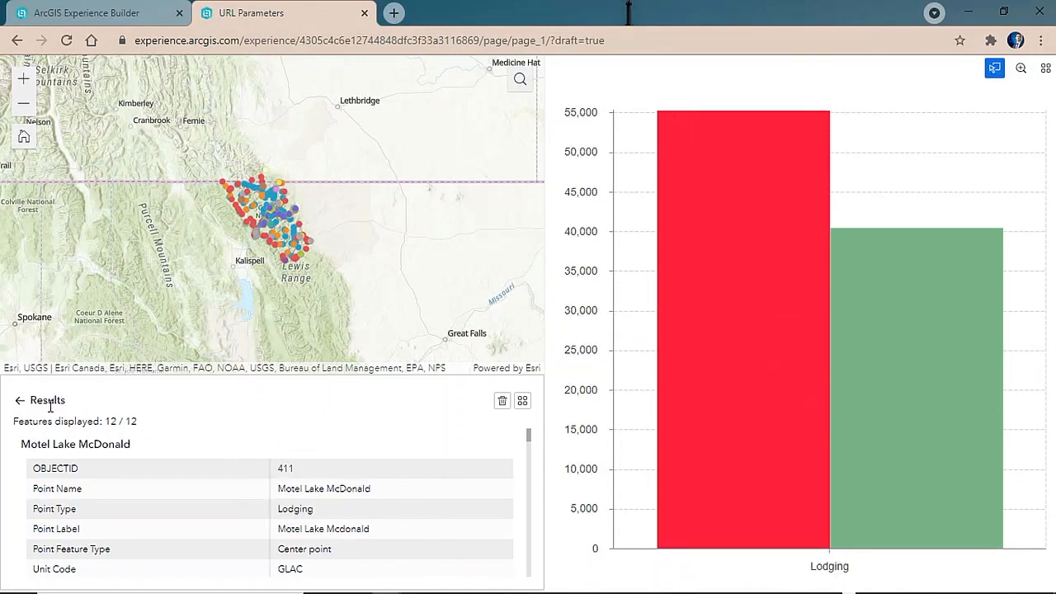
- Rerun the query with Point Type set to Campground and inspect the resulting bars in the chart
click(20, 403)
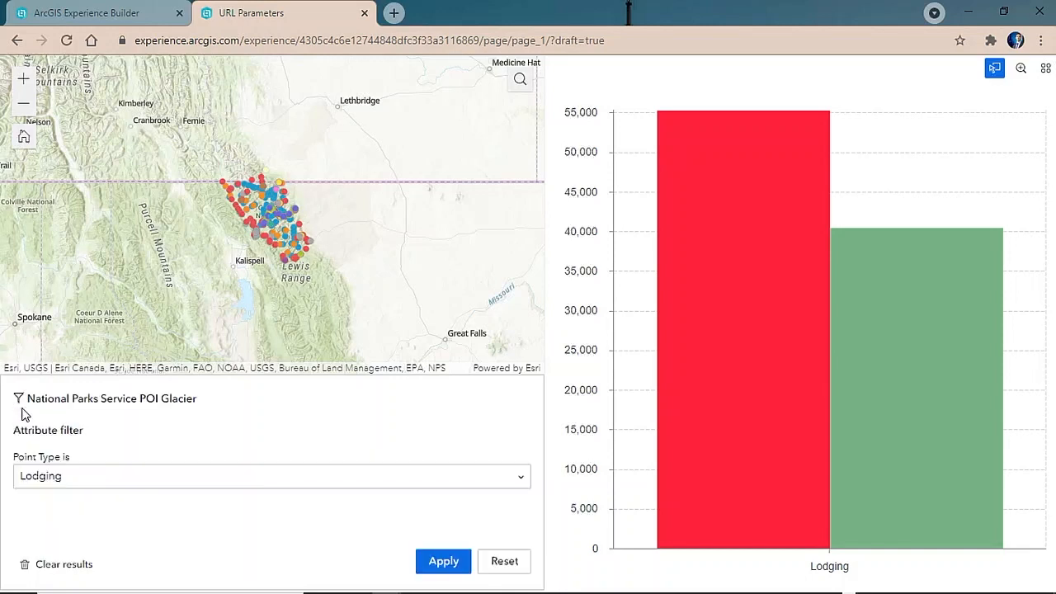
click(252, 490)
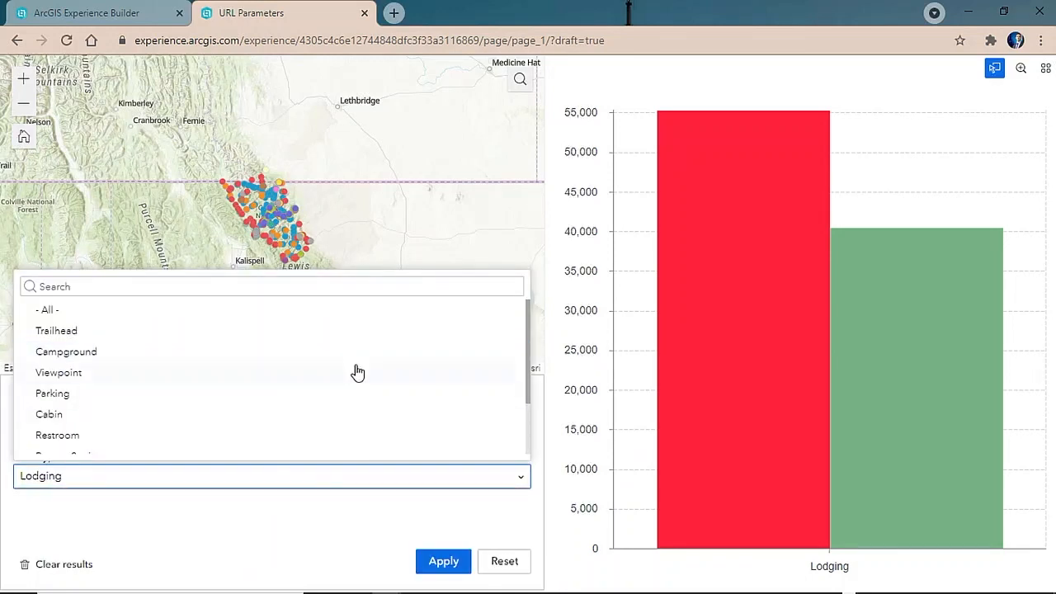
click(305, 355)
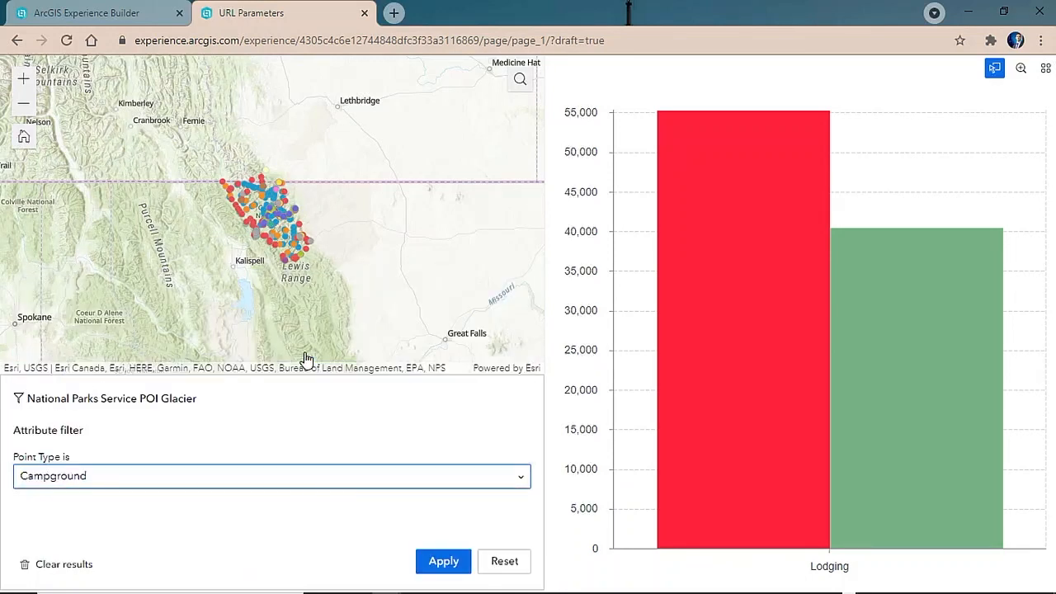
click(425, 561)
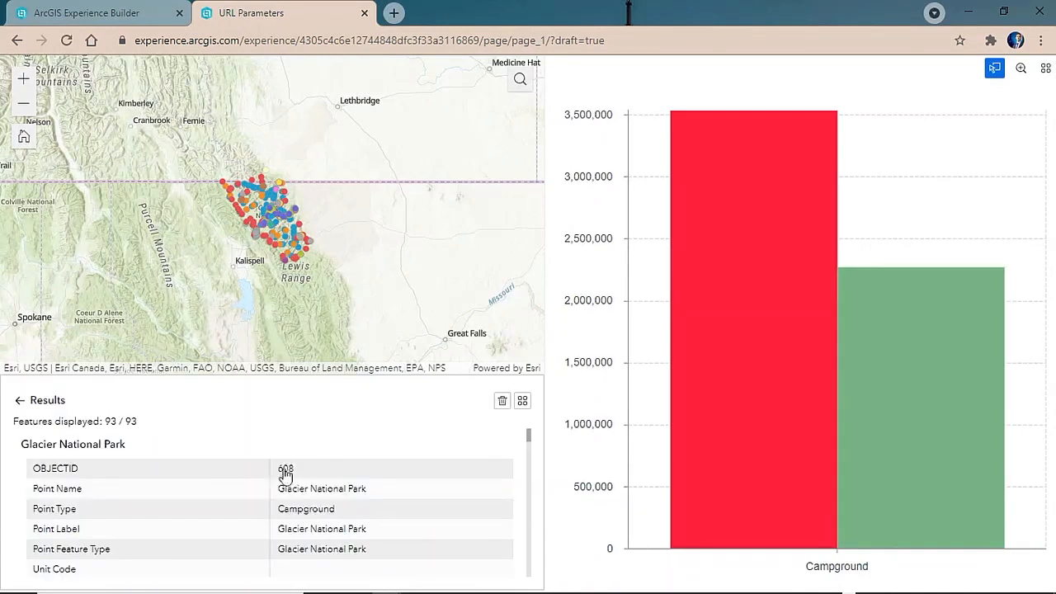
mouse_move(819, 476)
mouse_move(841, 458)
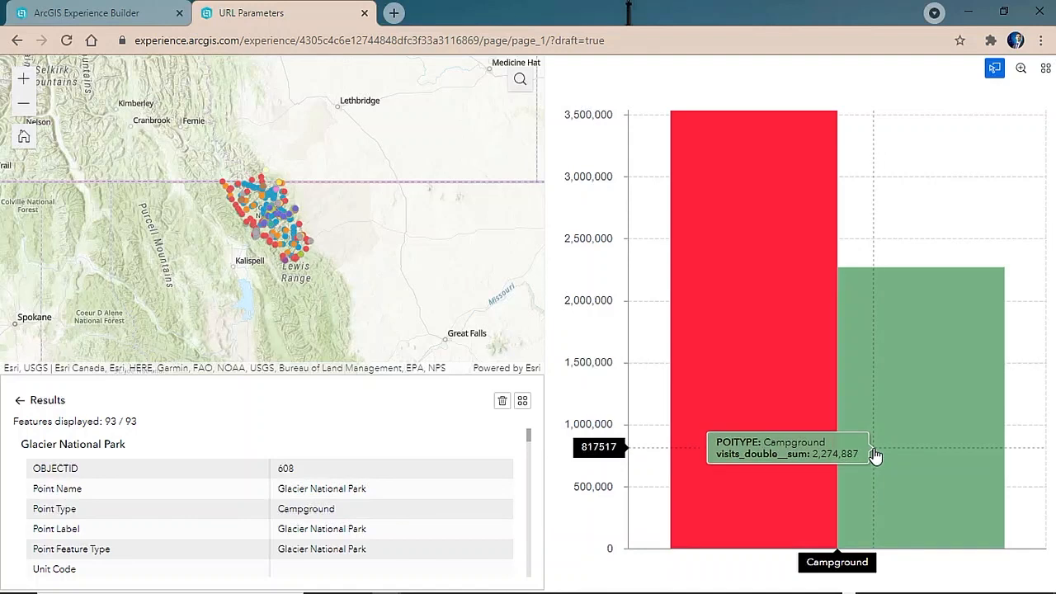
- Rerun the query with Point Type set to All and box-select the tallest bars and the first few categories in the chart
click(18, 402)
click(177, 481)
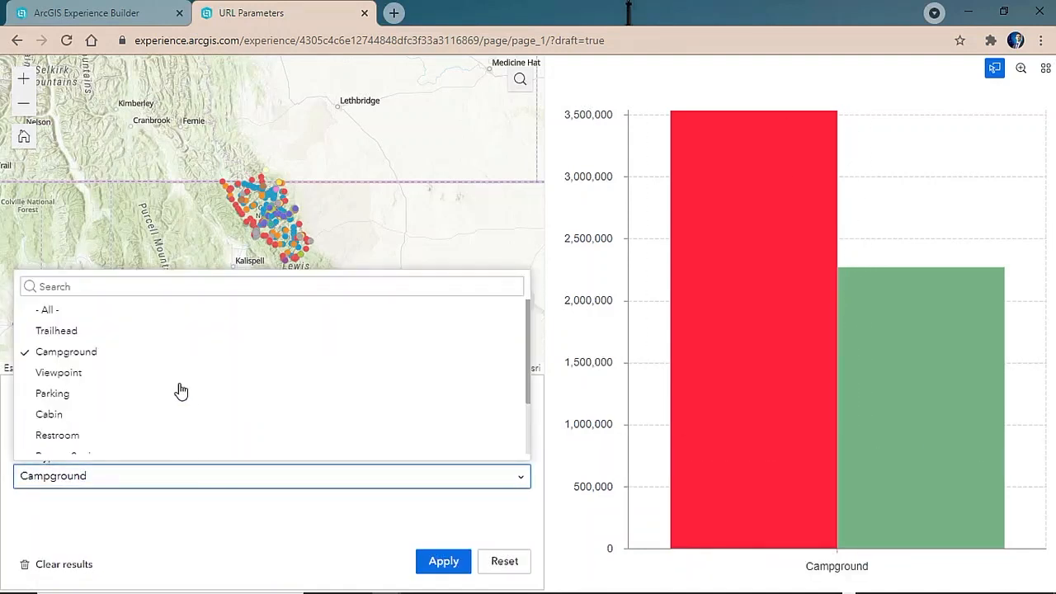
click(132, 310)
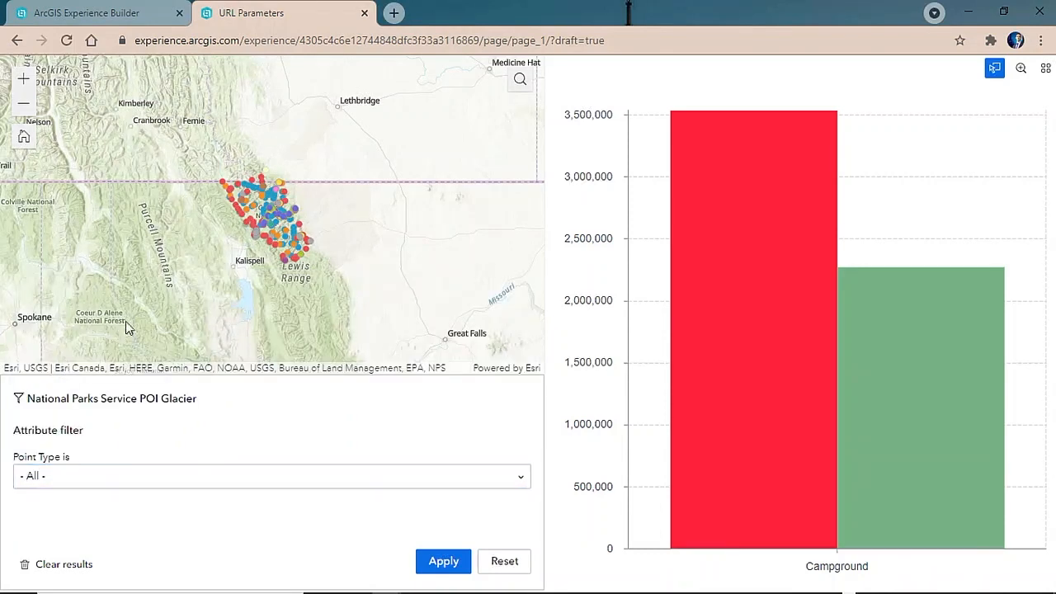
click(443, 561)
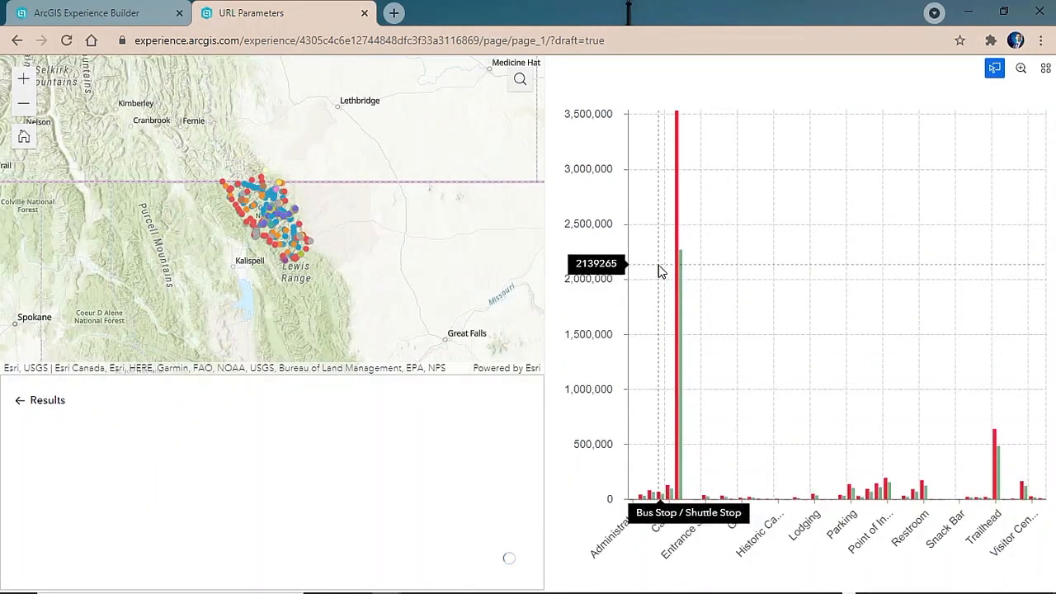
drag(659, 265, 793, 296)
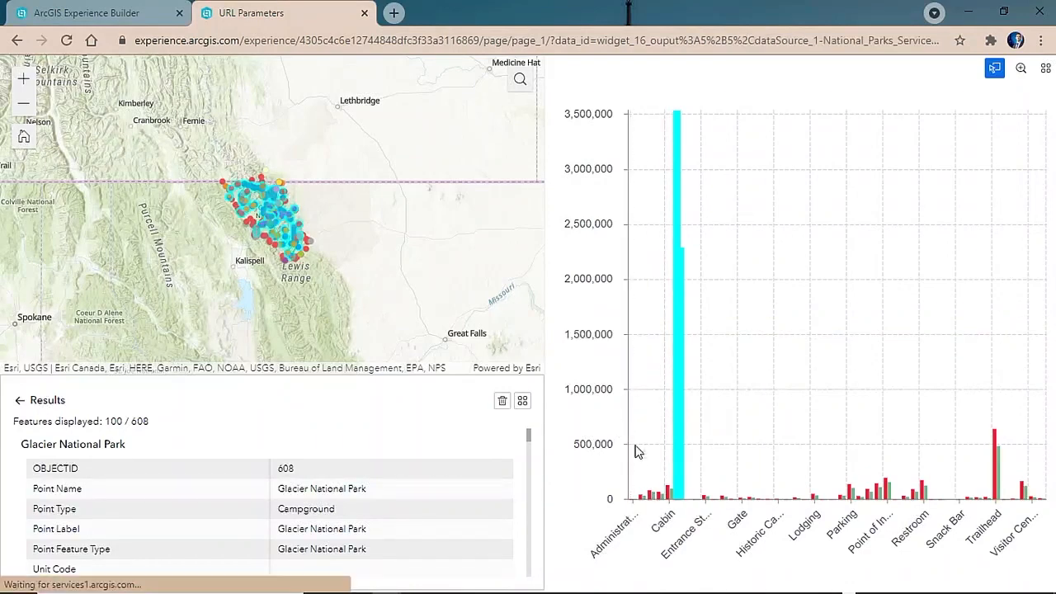
drag(634, 500, 578, 441)
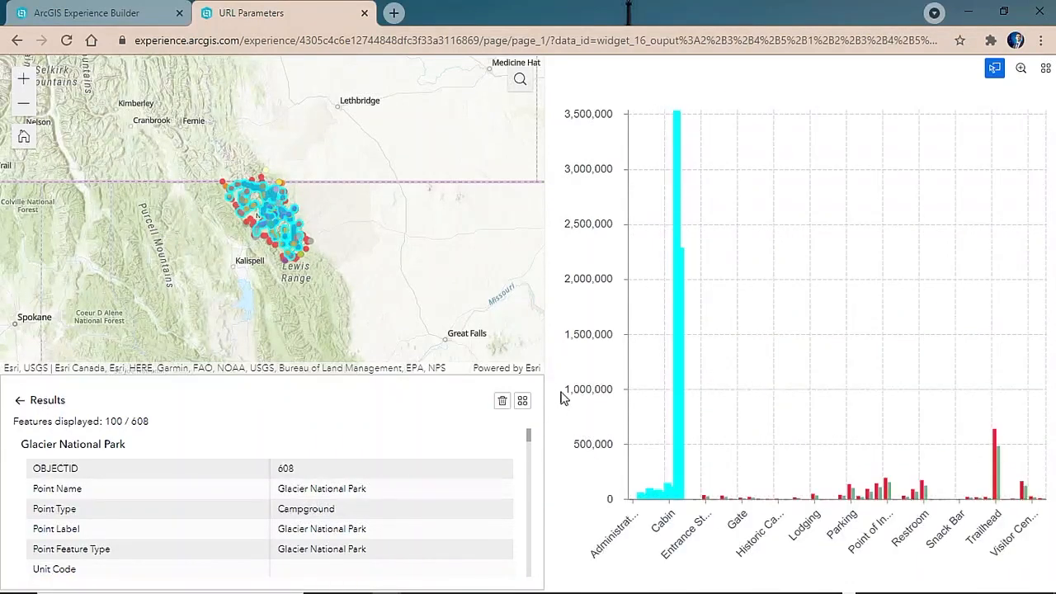
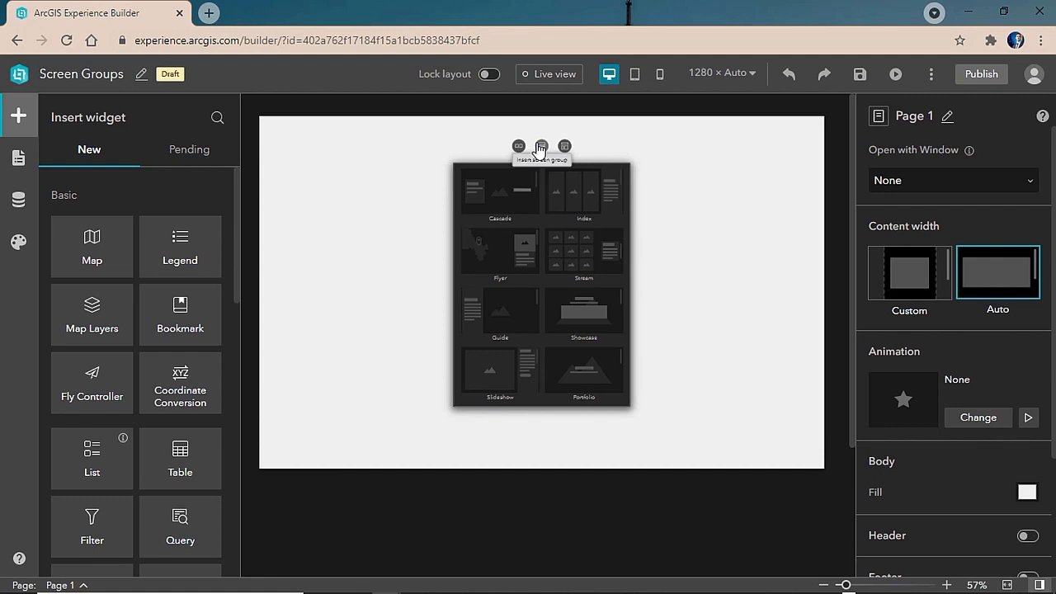
- Insert a Flyer screen group and set its map sources to Glacier National Park and NPS Glacier 1
click(498, 259)
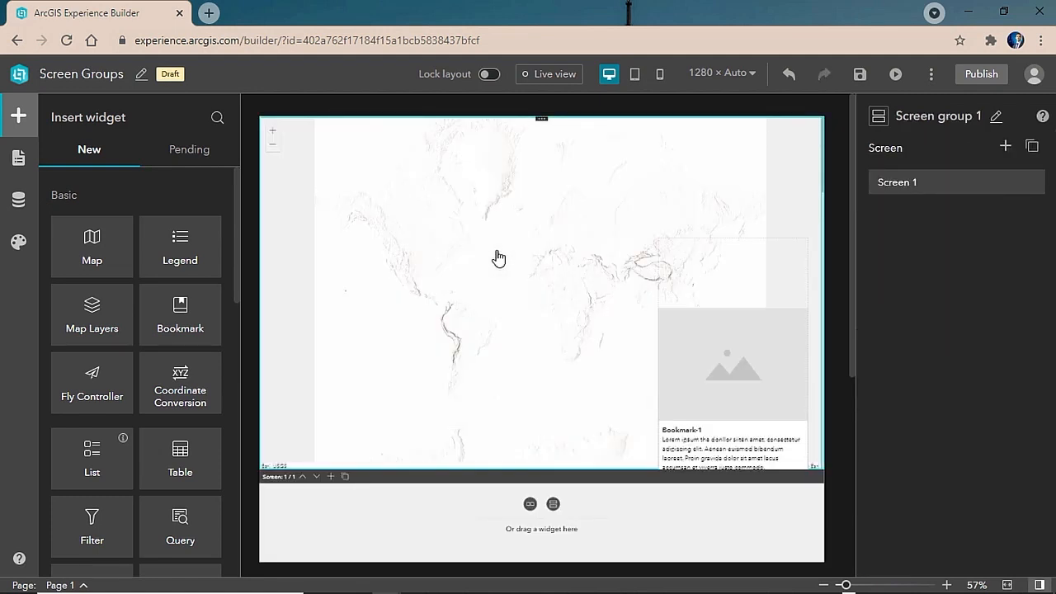
click(500, 258)
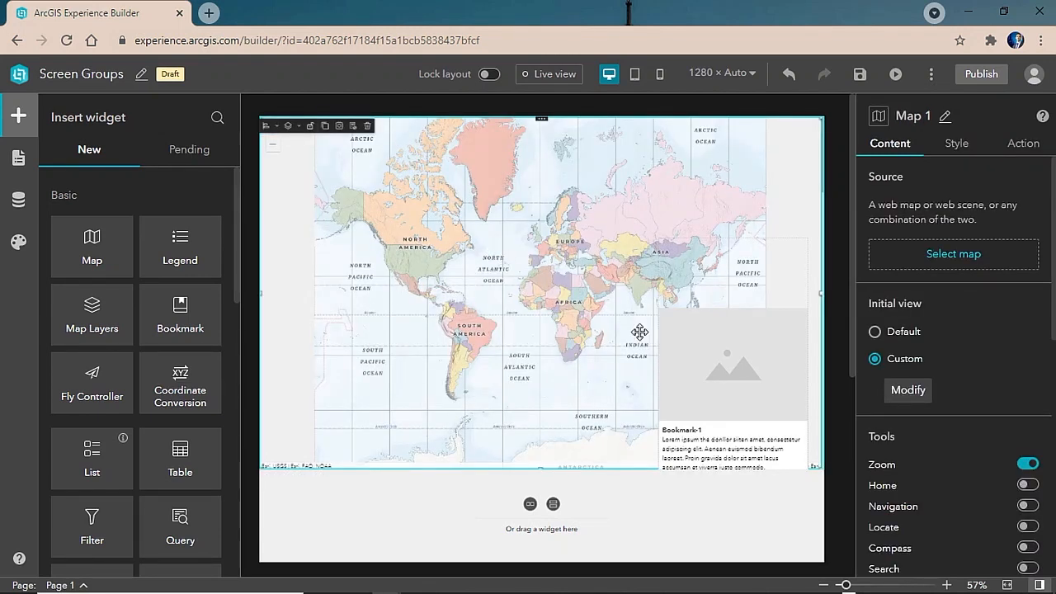
click(910, 264)
click(733, 214)
click(726, 250)
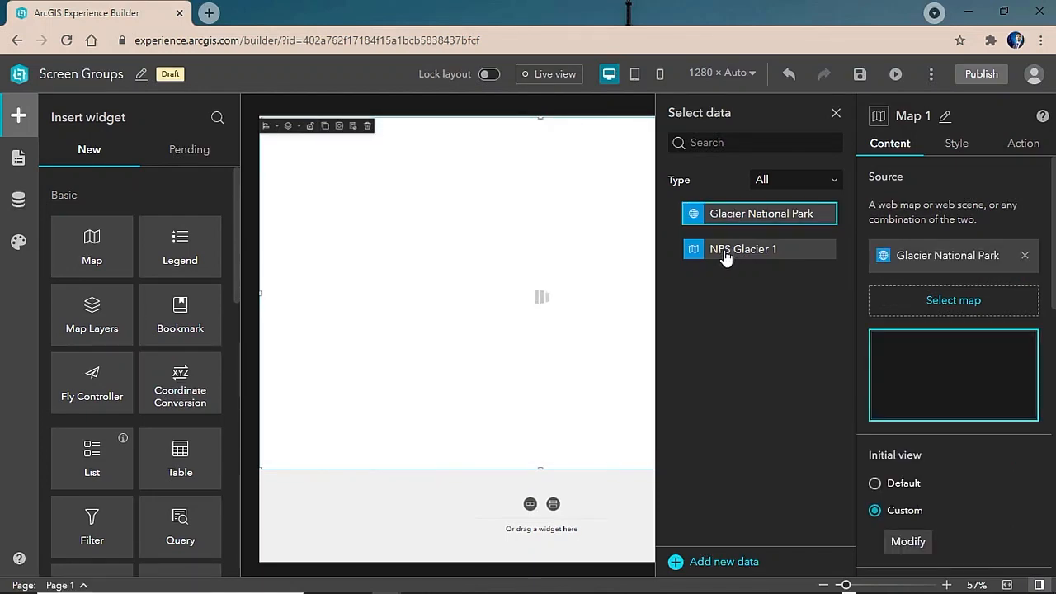
click(835, 115)
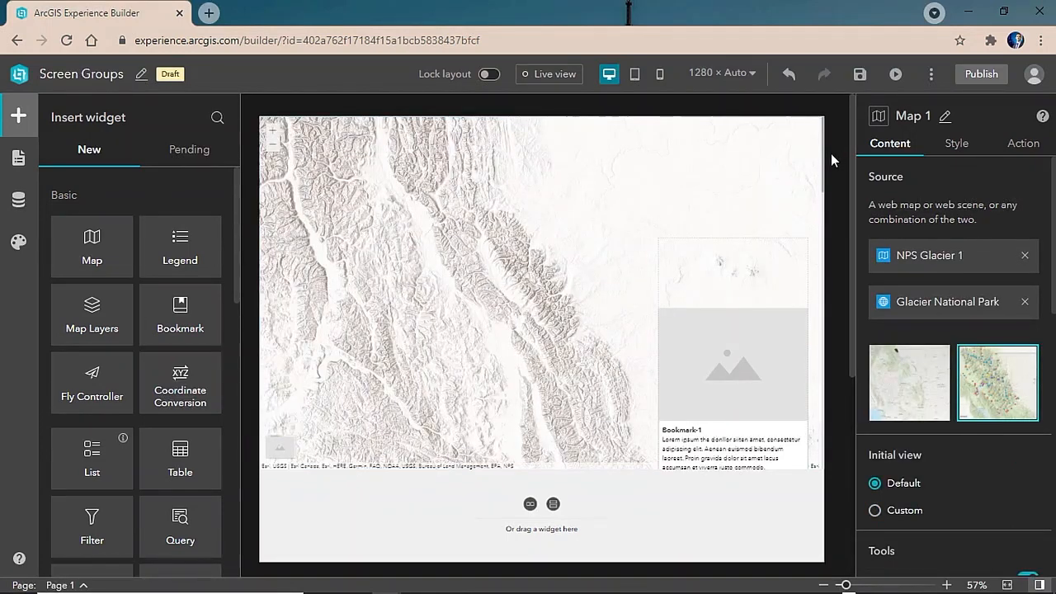
click(828, 153)
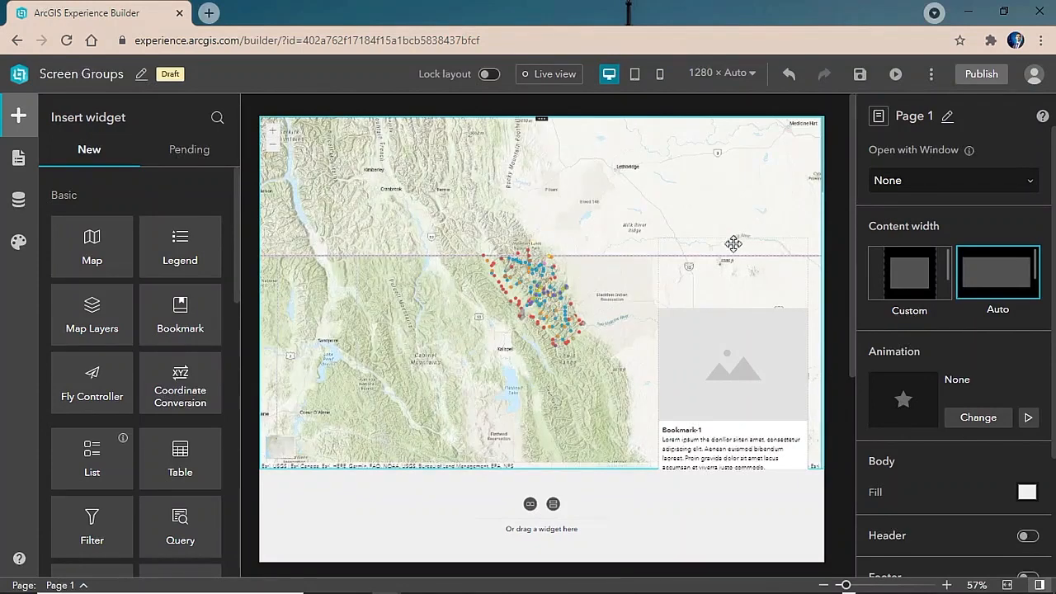
- Set the view of Bookmark-1 to the 2D map framed on Apgar and West Glacier, and save it
scroll(686, 310, down, 1)
scroll(687, 310, down, 3)
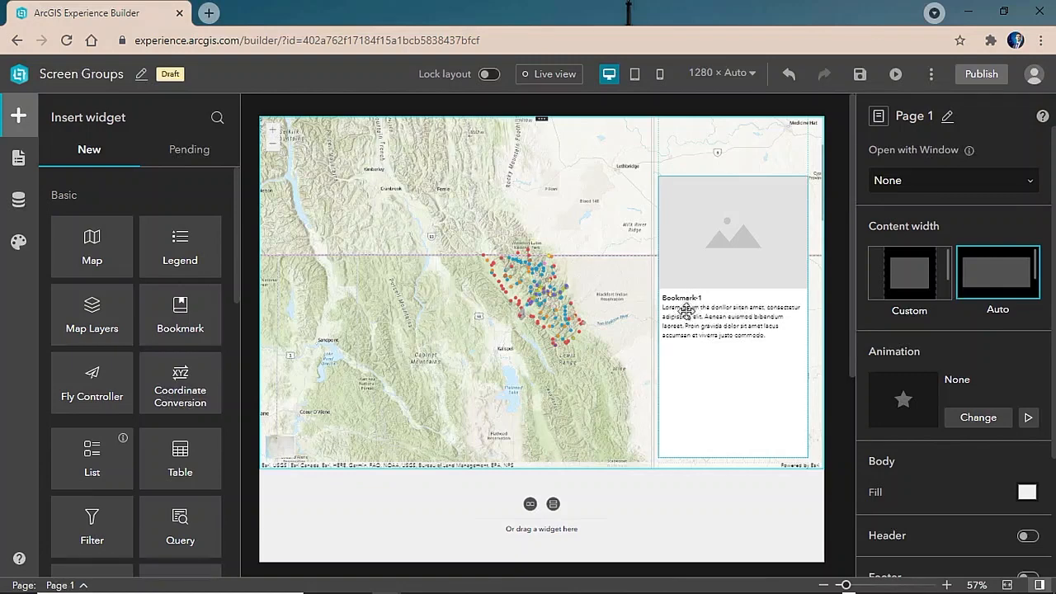
click(686, 310)
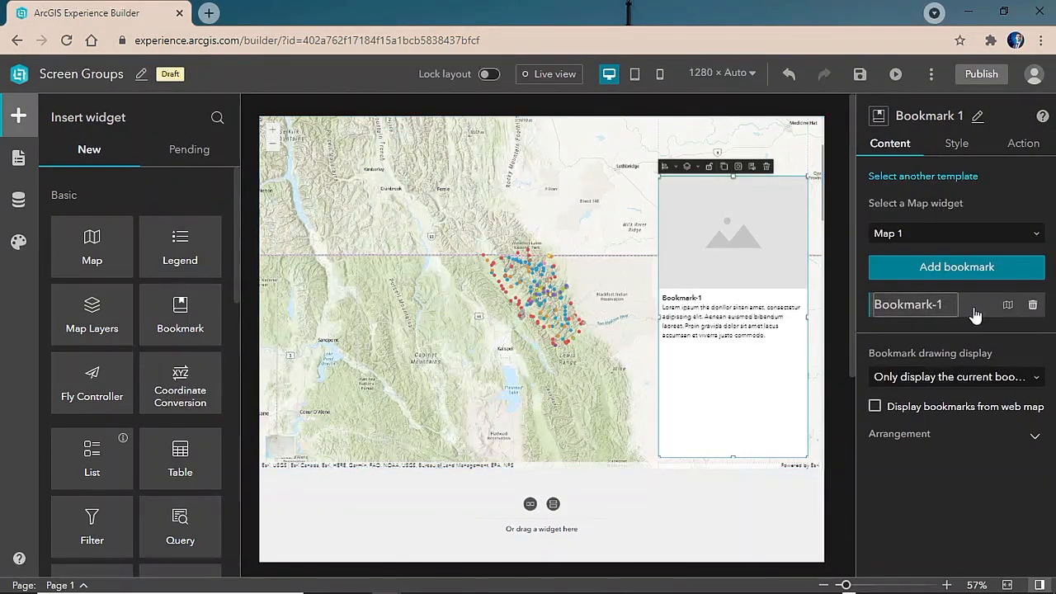
click(1007, 306)
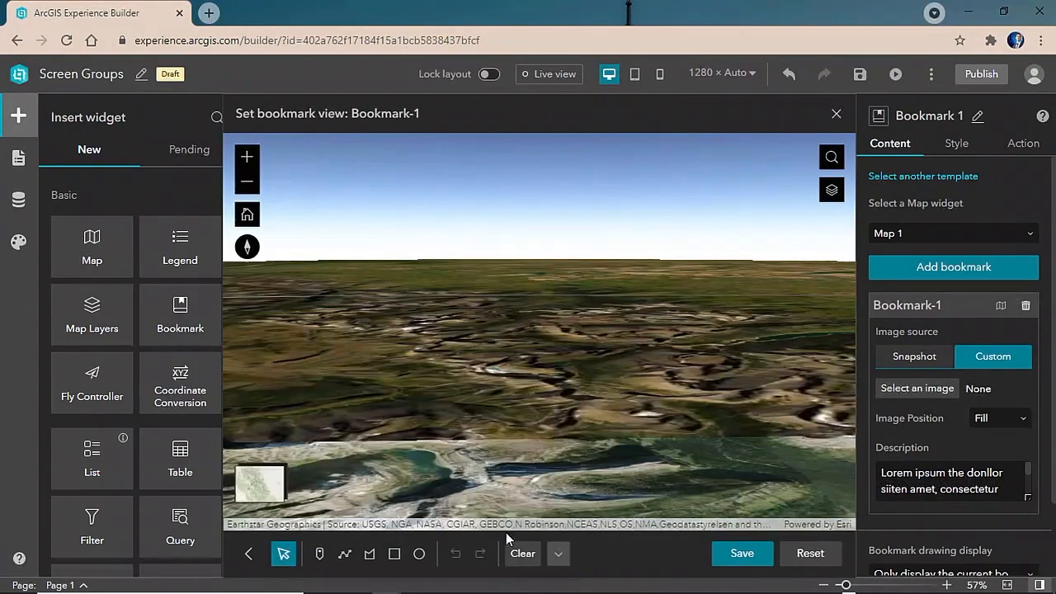
click(256, 485)
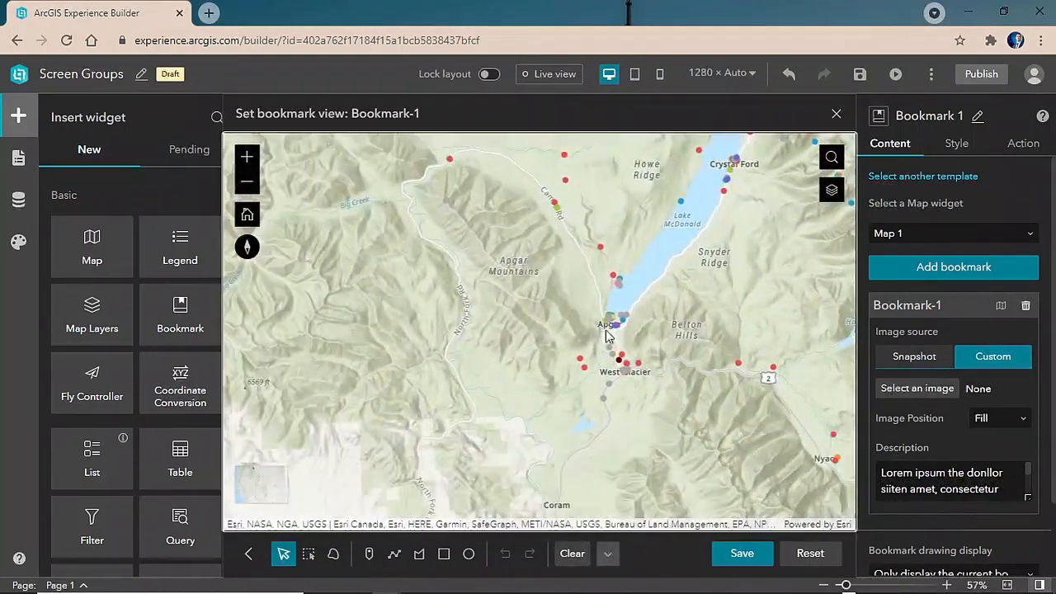
drag(567, 301, 687, 410)
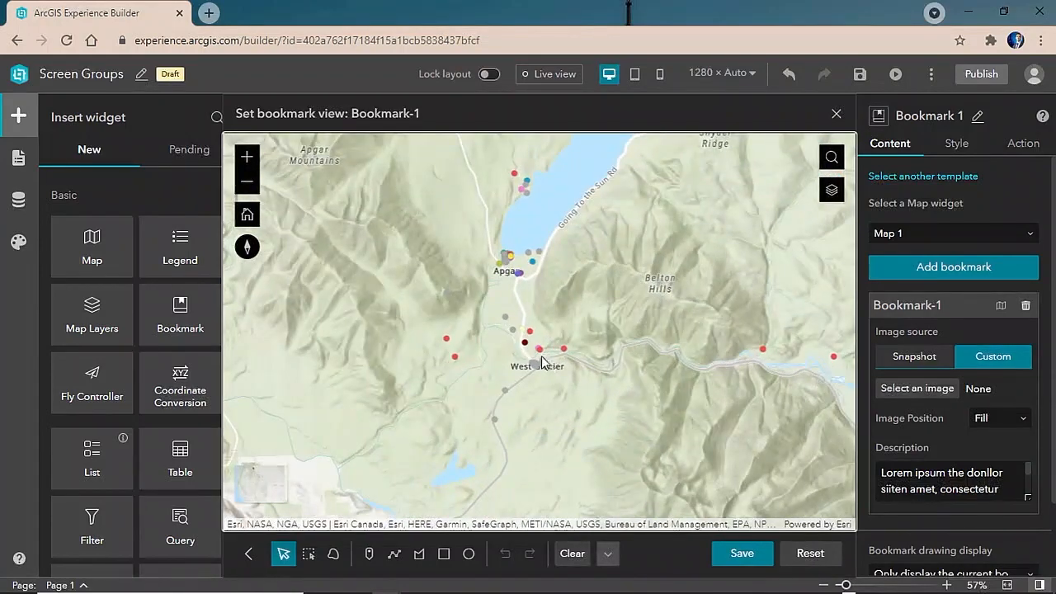
scroll(458, 329, up, 1)
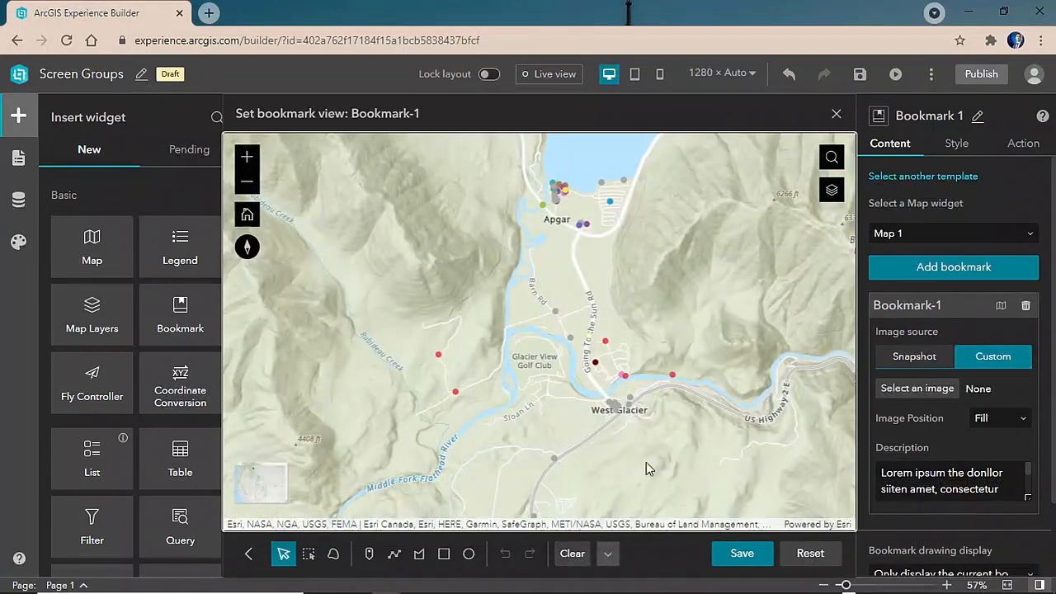
click(742, 553)
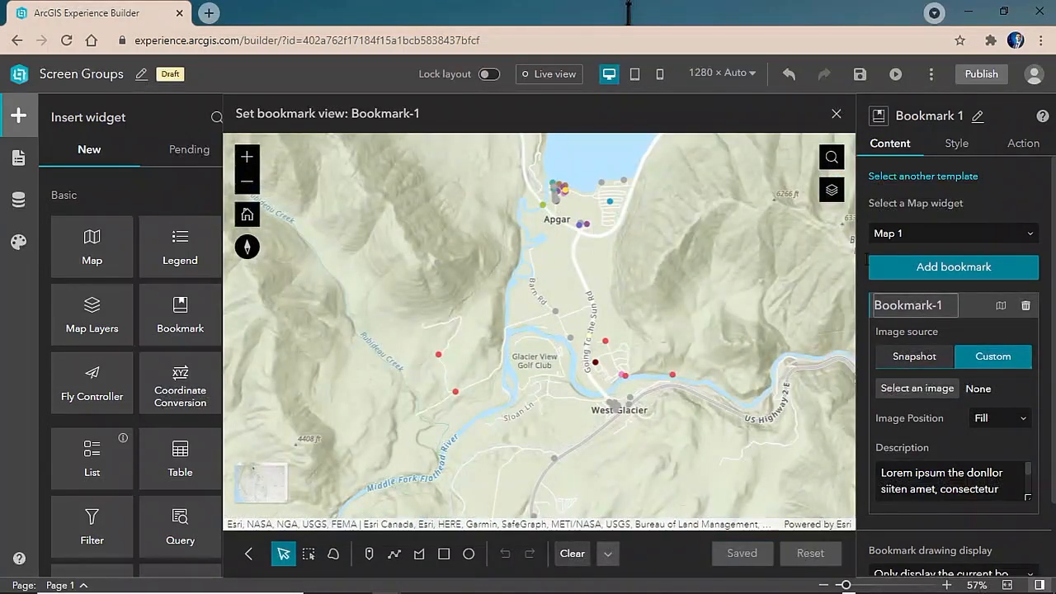
triple_click(914, 304)
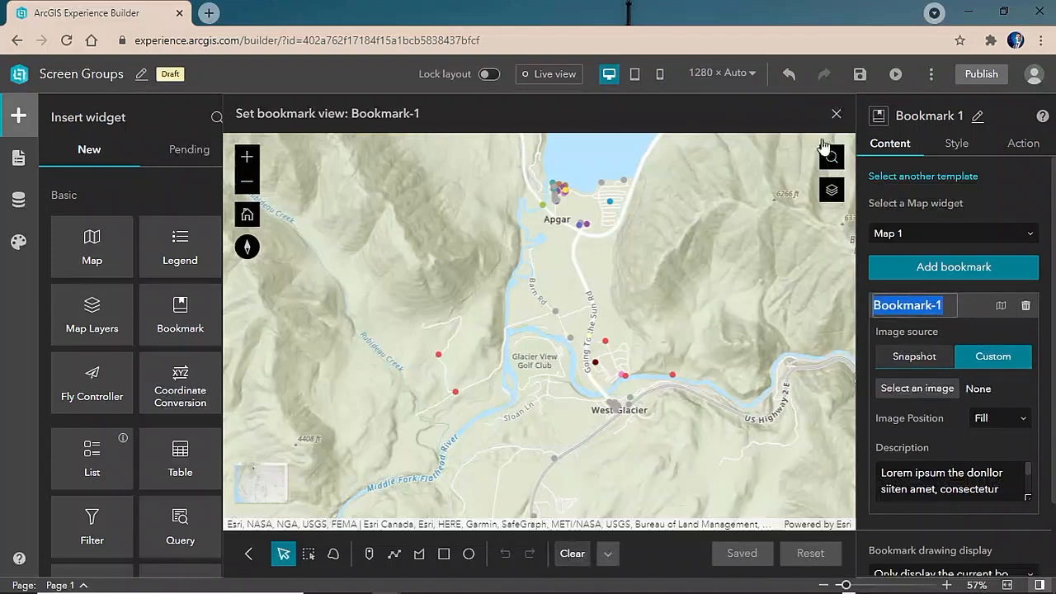
click(836, 113)
- Rename Bookmark-1 as "Apgar" and set its description to "Apgar park entrance area"
double_click(902, 305)
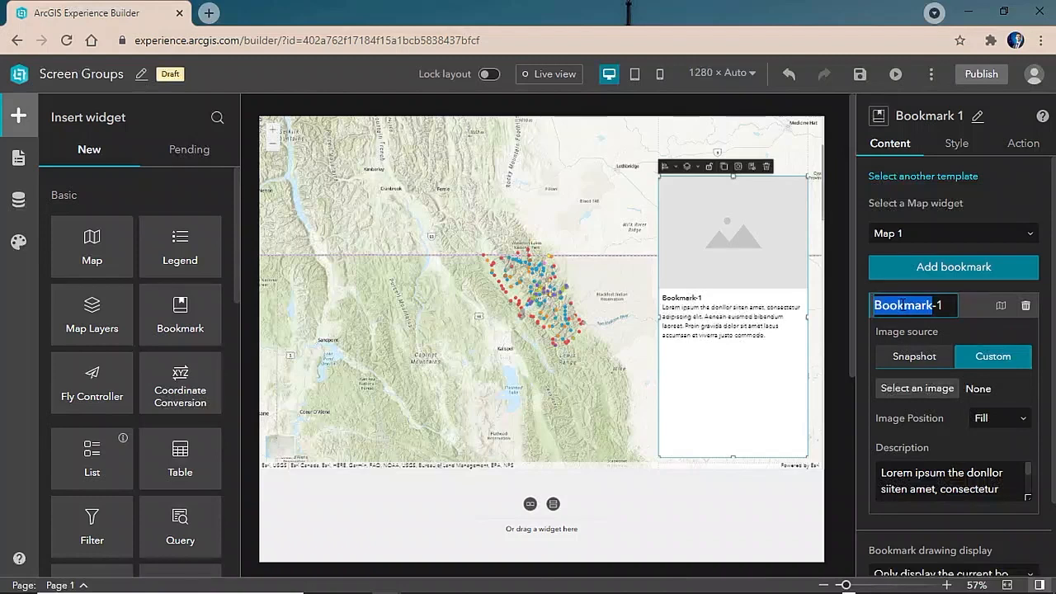
text(Apgar)
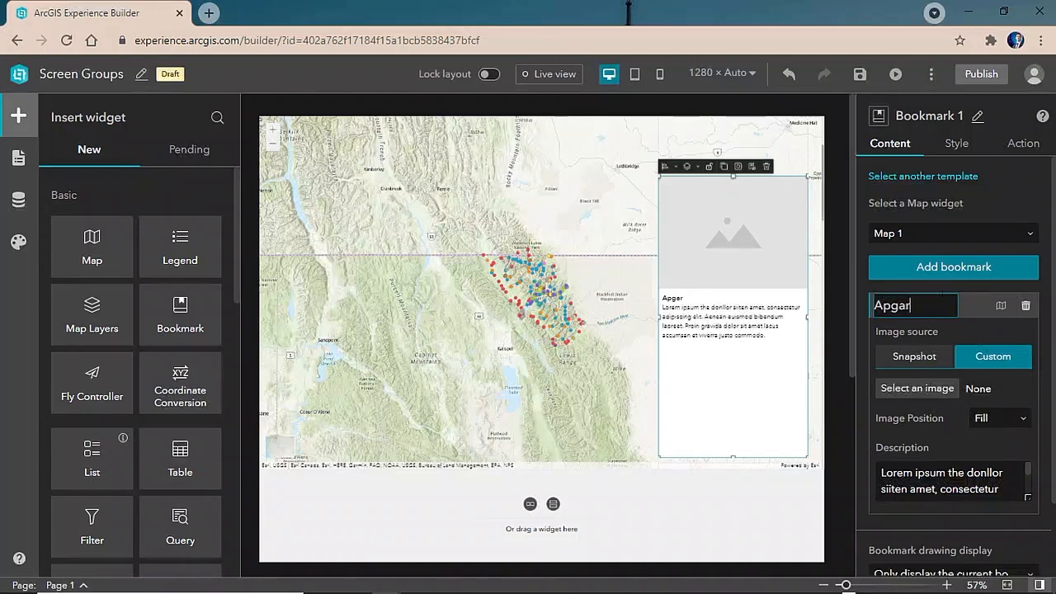
triple_click(887, 489)
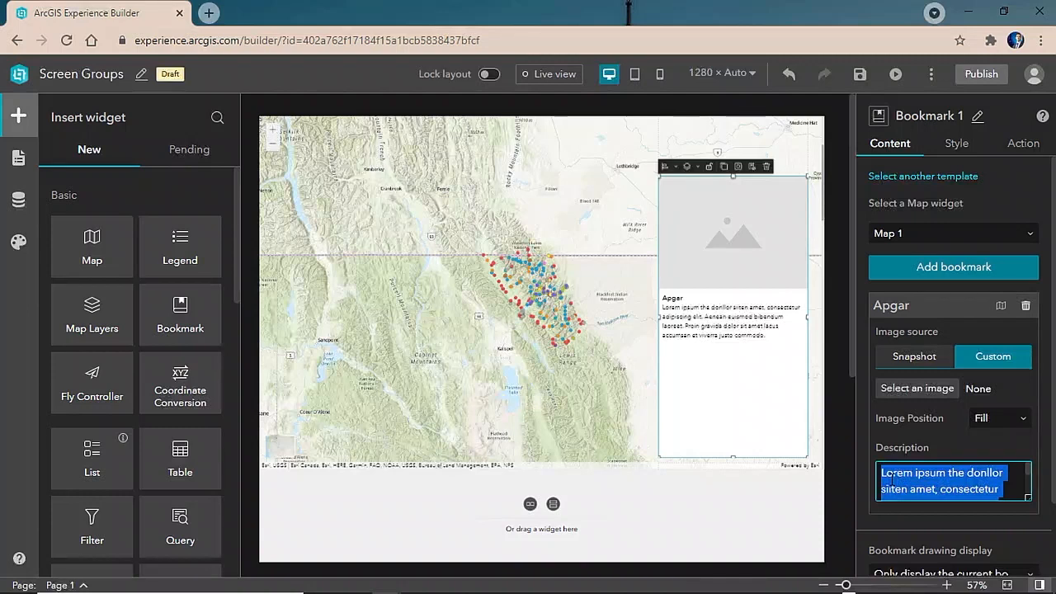
text(Apgar park entrance area)
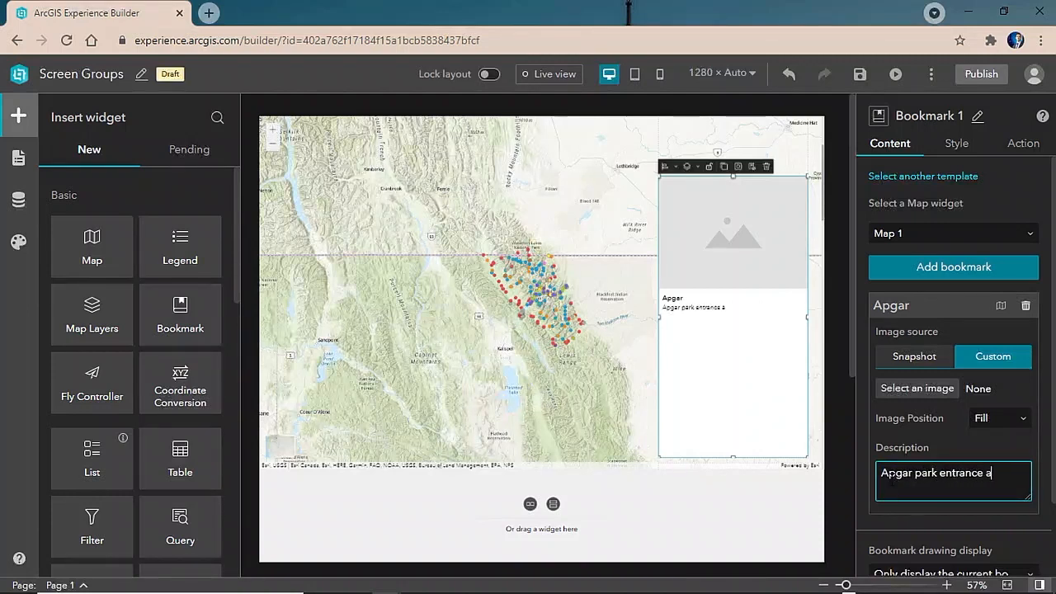
- Use the uploaded glacier.jpg picture as the Apgar bookmark's custom image
click(917, 388)
click(727, 224)
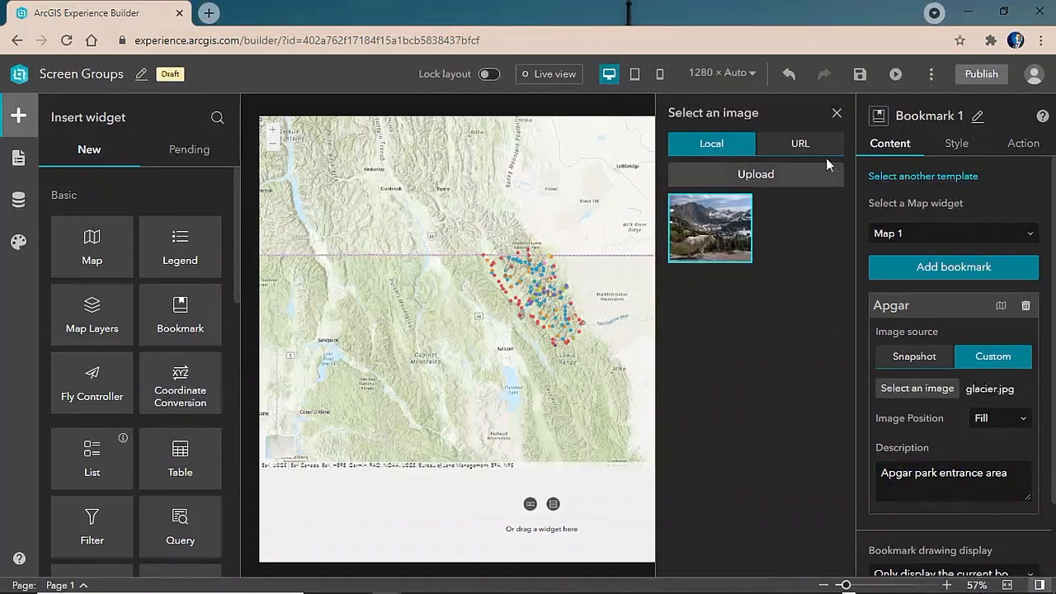
click(836, 113)
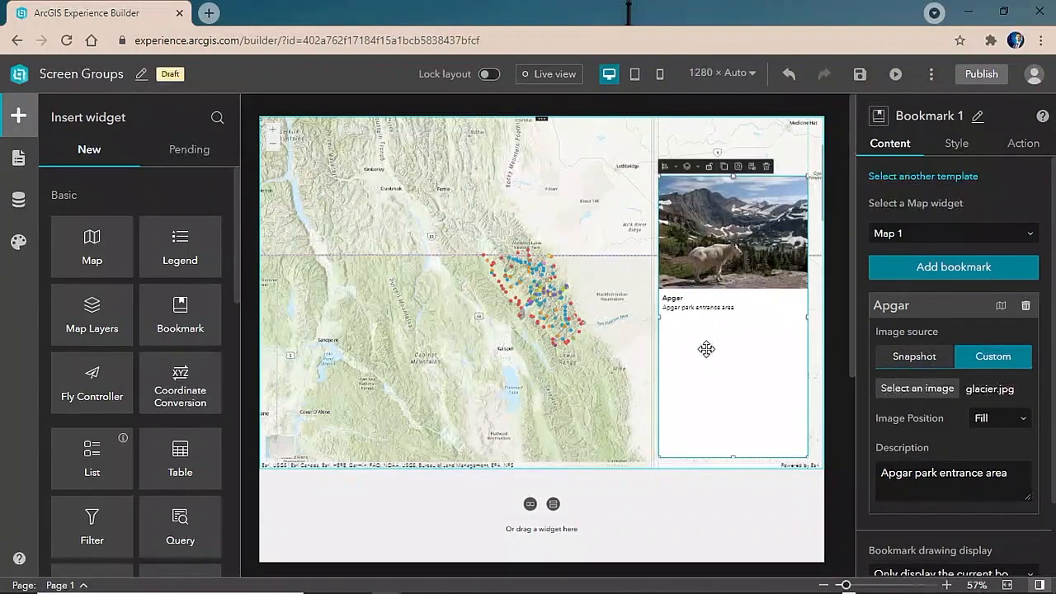
- Add a second bookmark for Map 1 to the Bookmark 1 widget and frame its view on Apgar and West Glacier
click(954, 266)
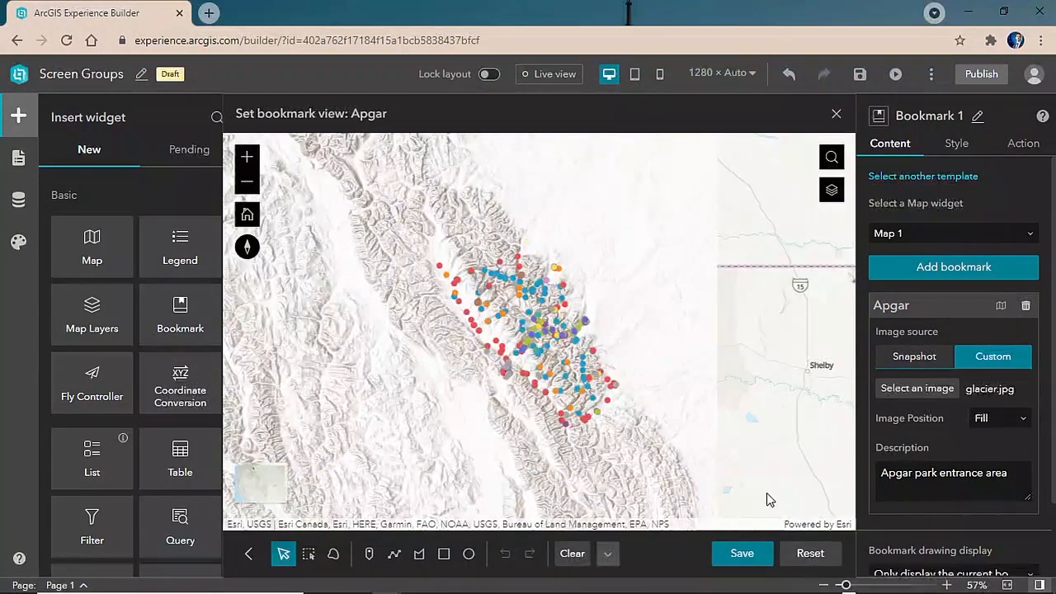
click(933, 343)
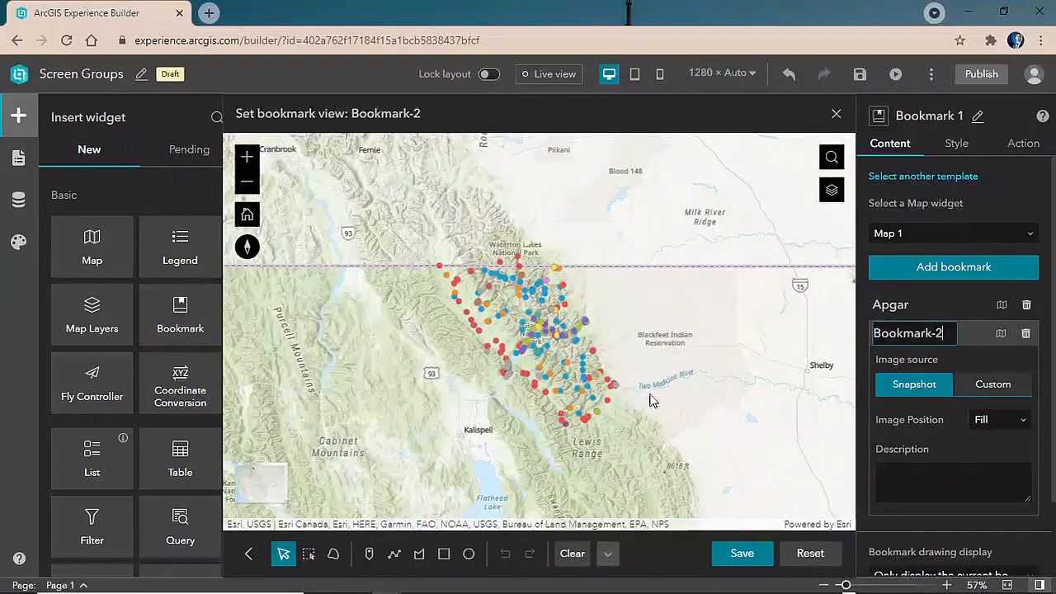
drag(560, 451, 625, 345)
scroll(572, 275, up, 5)
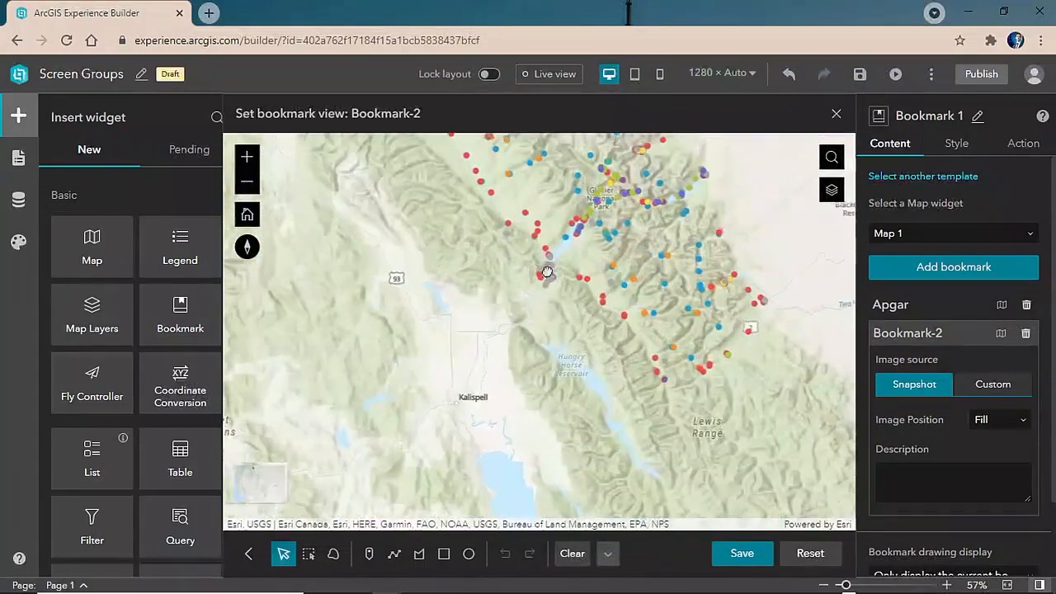
scroll(641, 305, up, 3)
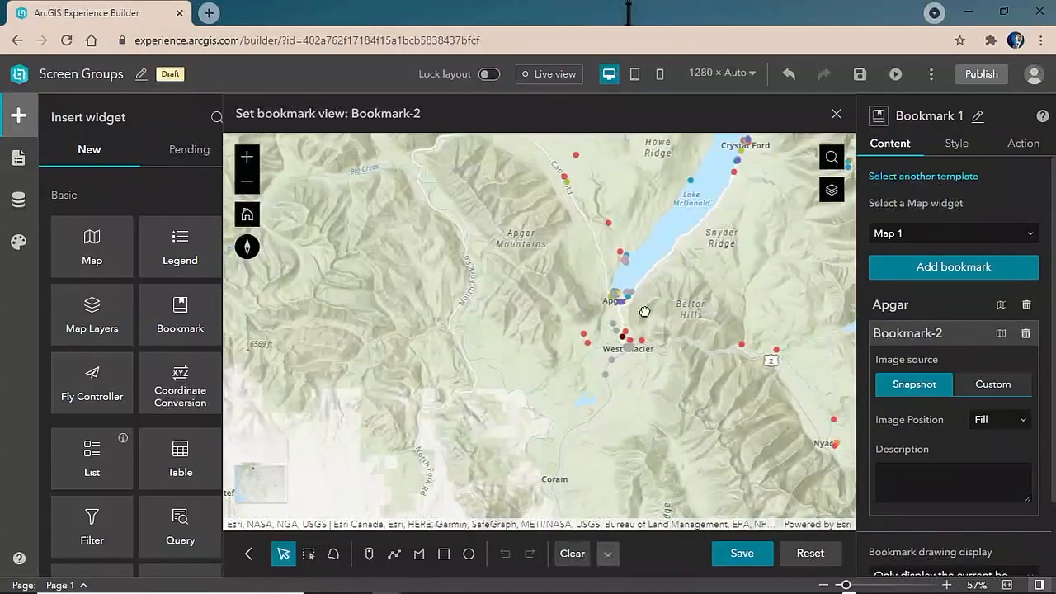
- Switch Bookmark-2's view to the 3D scene, tilt it to look across Lake McDonald from the Apgar shore, and close the view editor
click(284, 486)
scroll(503, 279, up, 4)
drag(553, 396, 511, 418)
drag(618, 414, 651, 295)
drag(599, 344, 612, 396)
scroll(610, 395, up, 3)
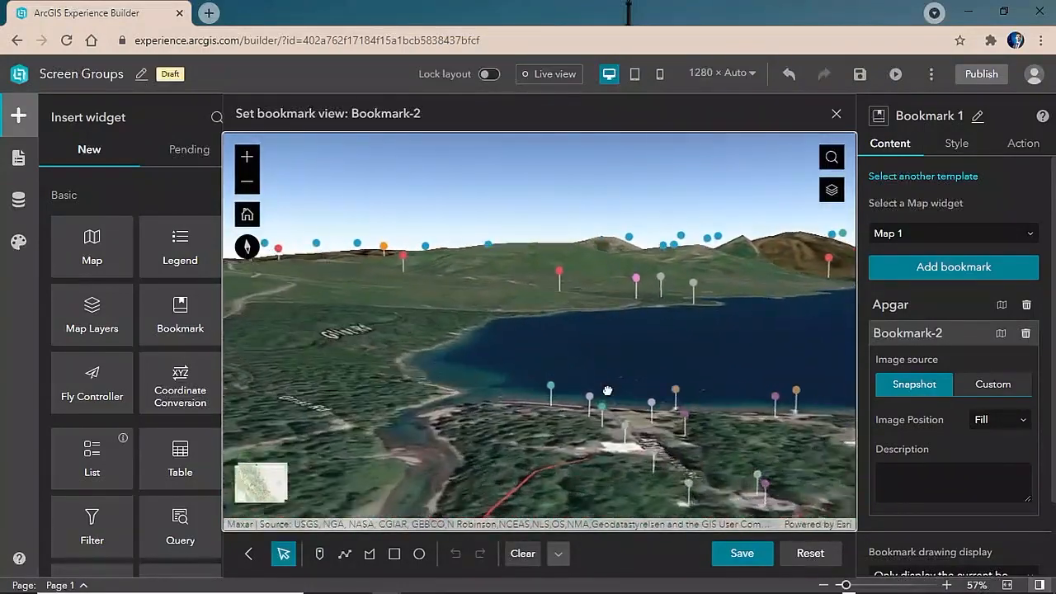
drag(524, 435, 608, 429)
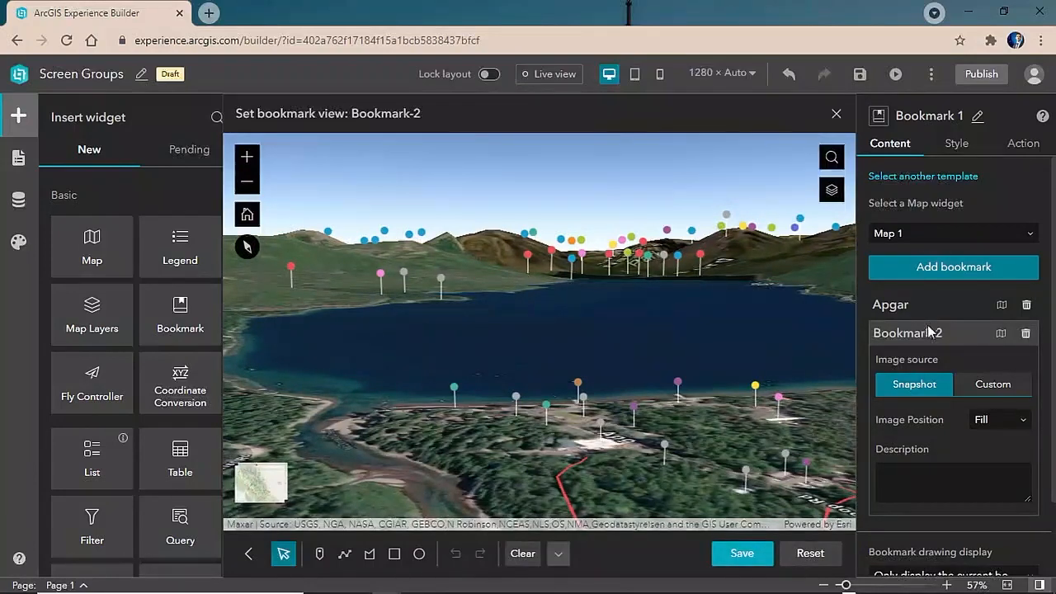
click(836, 113)
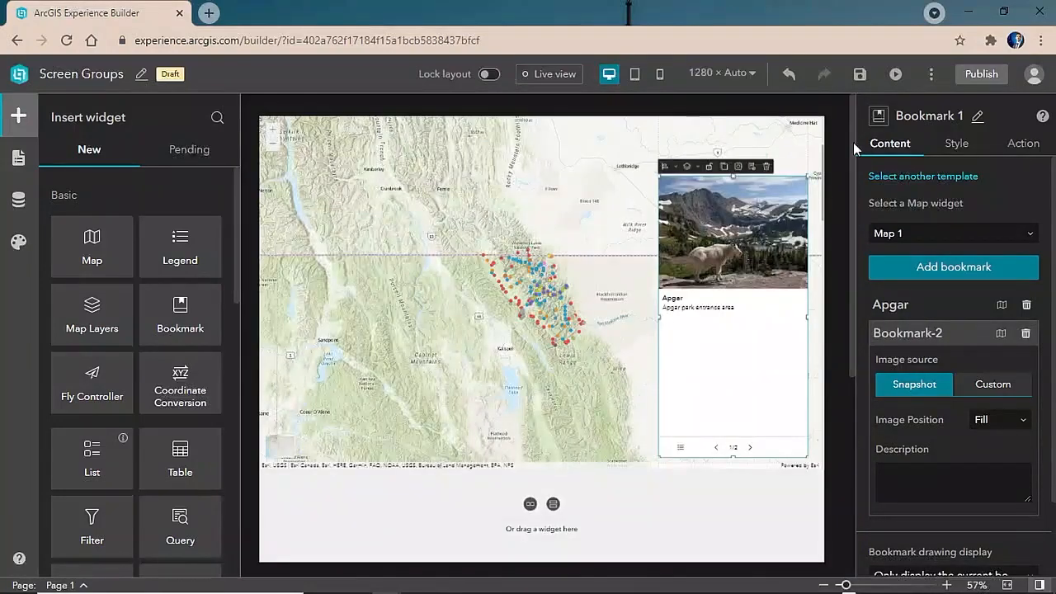
- Rename Bookmark-2 of the Bookmark 1 widget as "Apgar 3D"
double_click(908, 333)
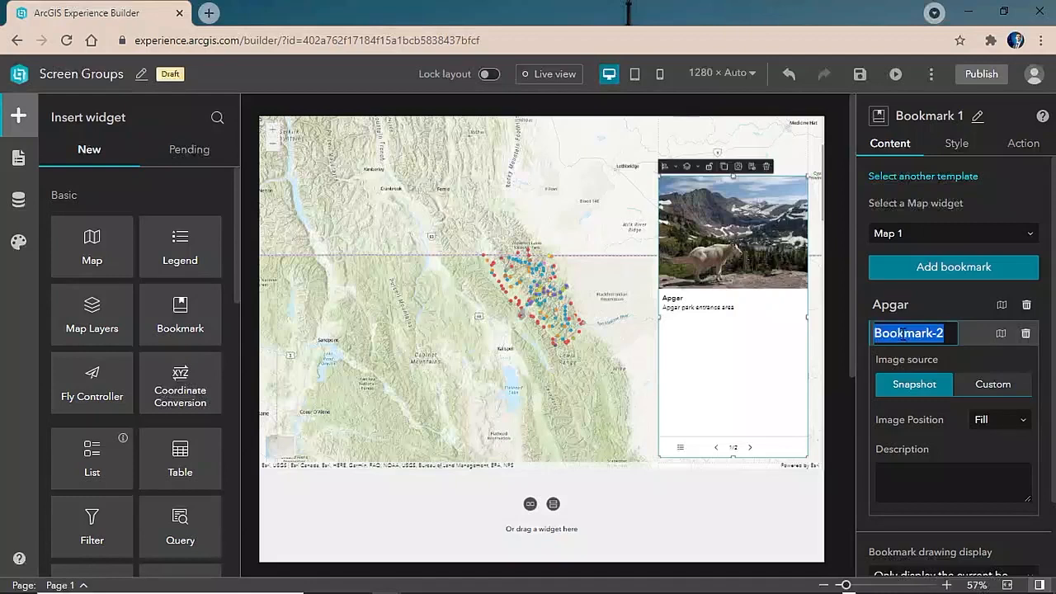
text(Apgar 3D)
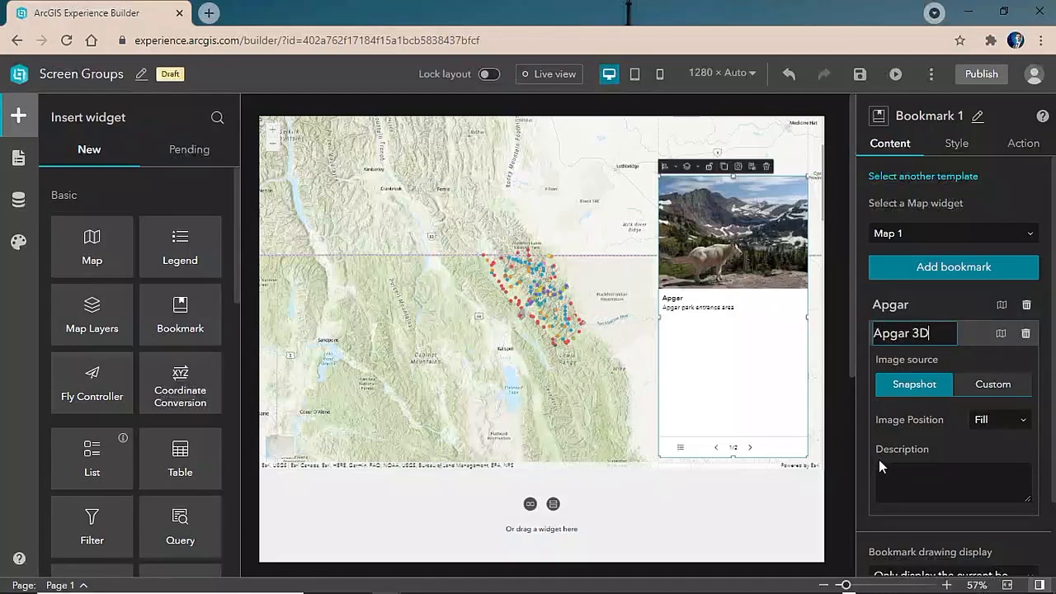
click(928, 446)
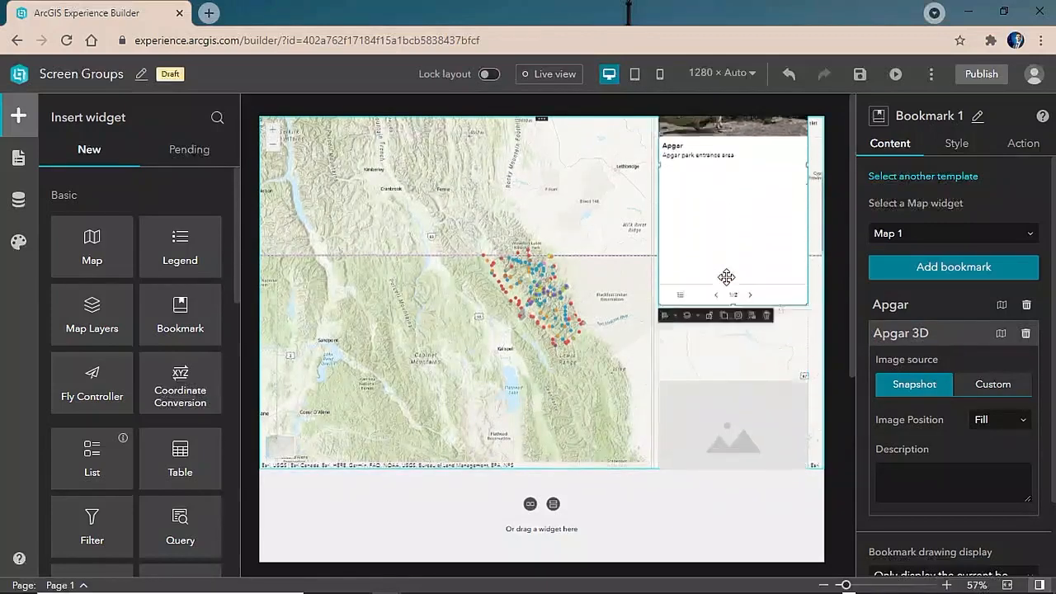
- Set the view of the Bookmark 2 widget's Bookmark-2 to a 3D view over the mountainside beside Lake McDonald, and save it
click(718, 281)
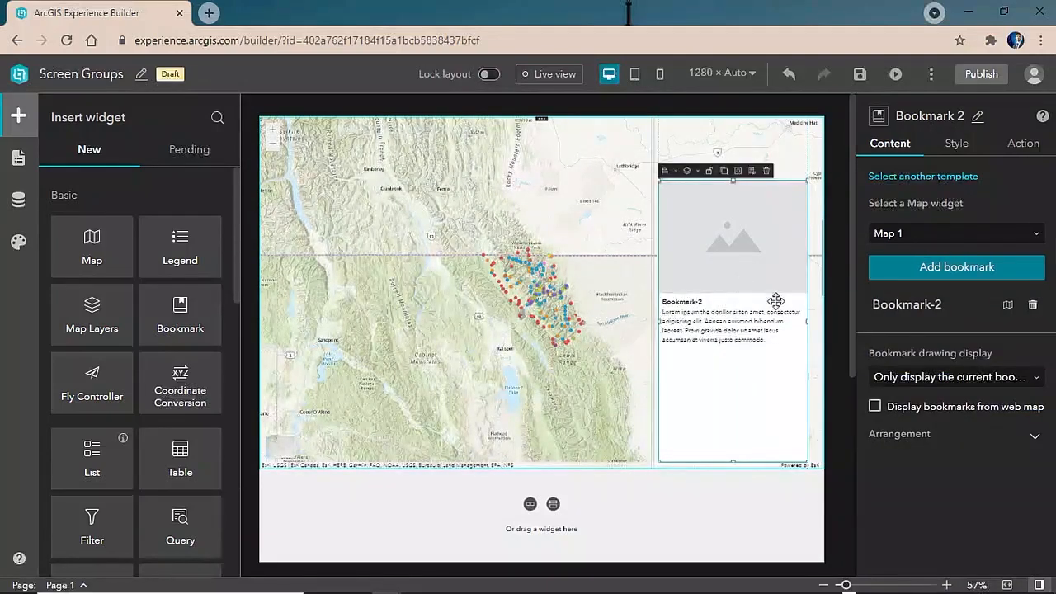
click(1006, 305)
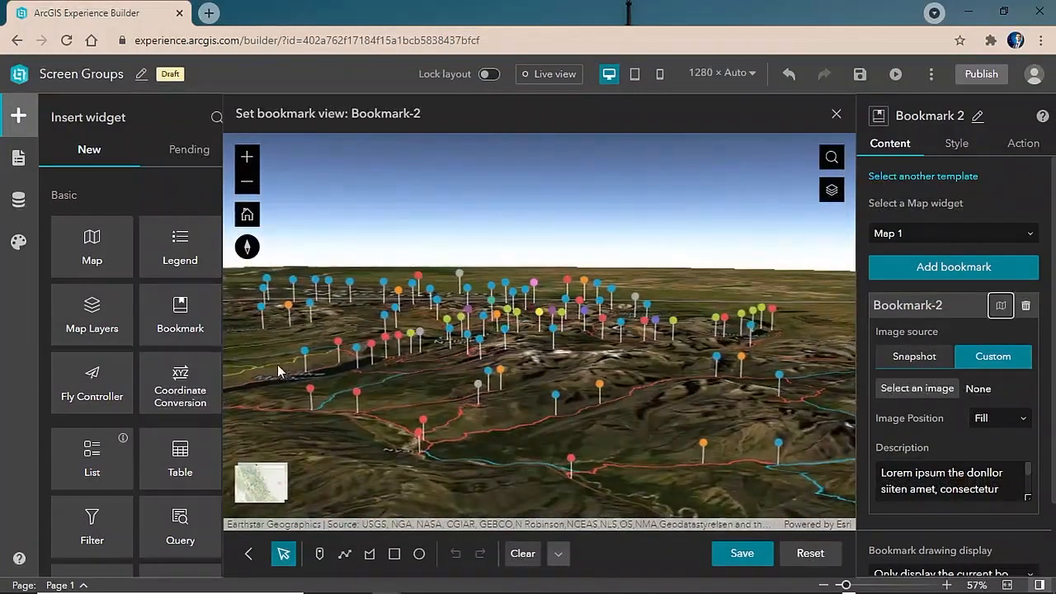
drag(277, 372, 461, 353)
scroll(452, 331, up, 3)
scroll(460, 328, up, 5)
drag(658, 275, 168, 318)
right_click(170, 320)
drag(641, 285, 469, 265)
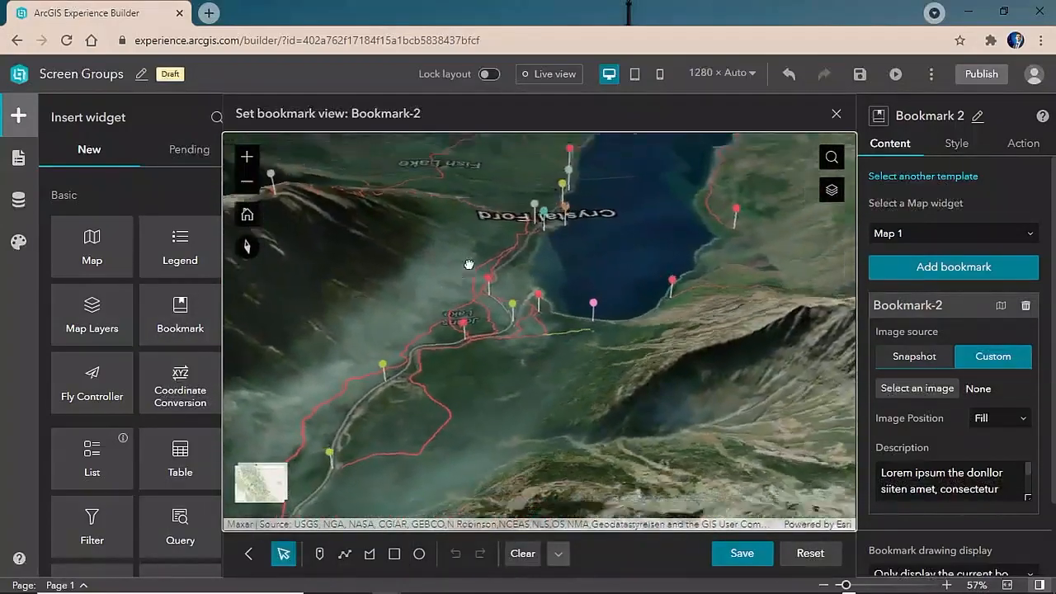
scroll(691, 264, up, 3)
drag(691, 264, 321, 438)
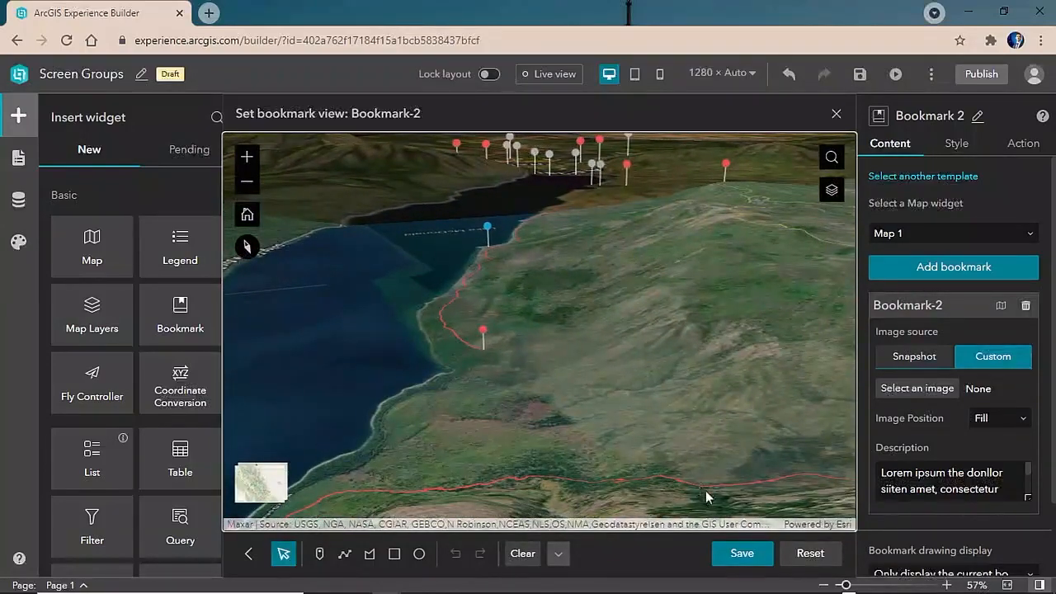
click(740, 554)
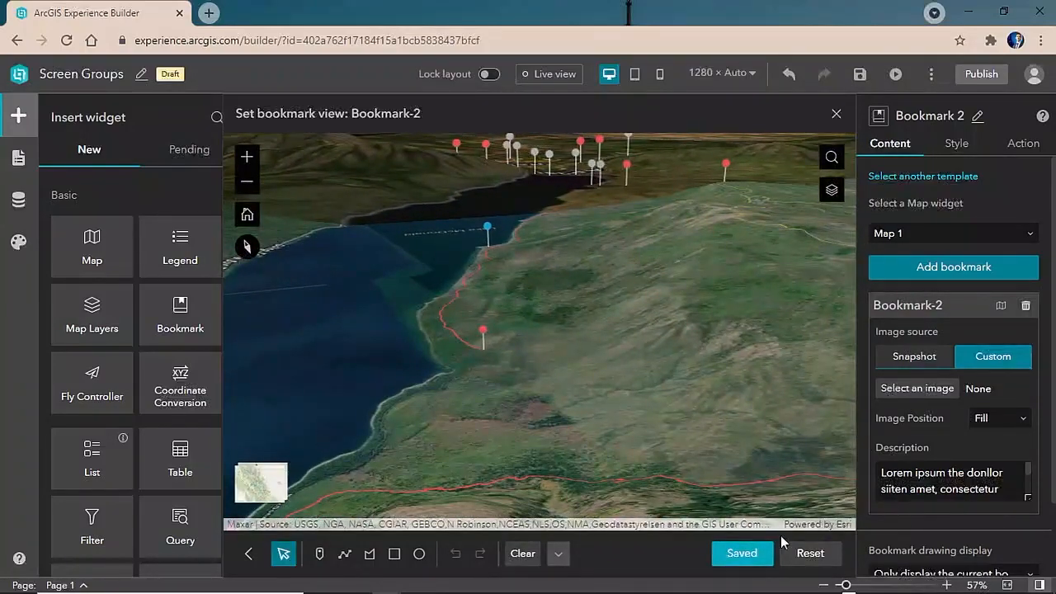
click(837, 115)
- Rename the second screen's bookmark as "Mountain Top" and use its map snapshot as the image
double_click(904, 304)
text(Mountain Top)
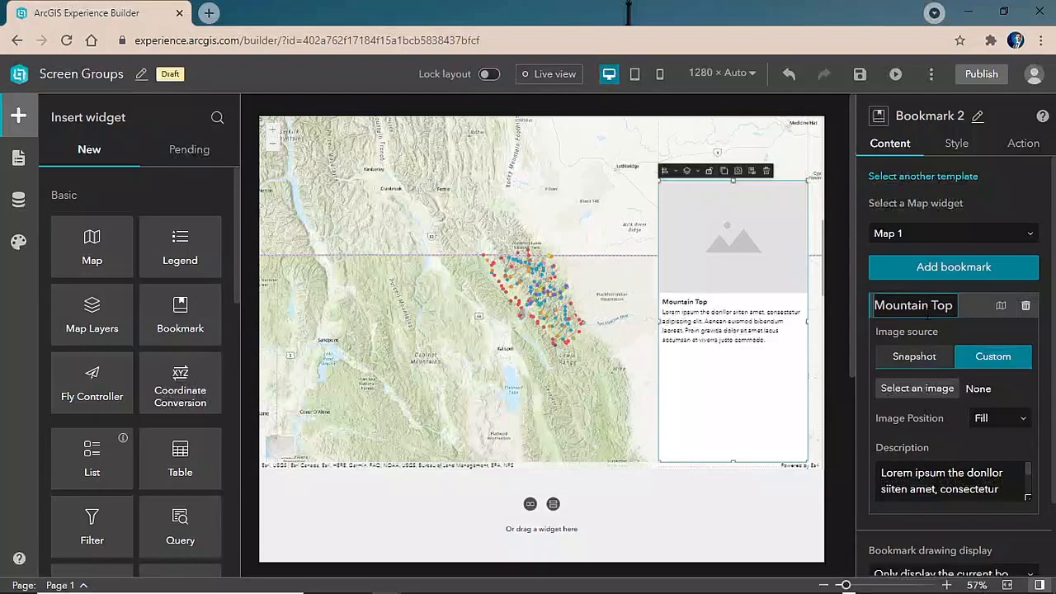
click(914, 356)
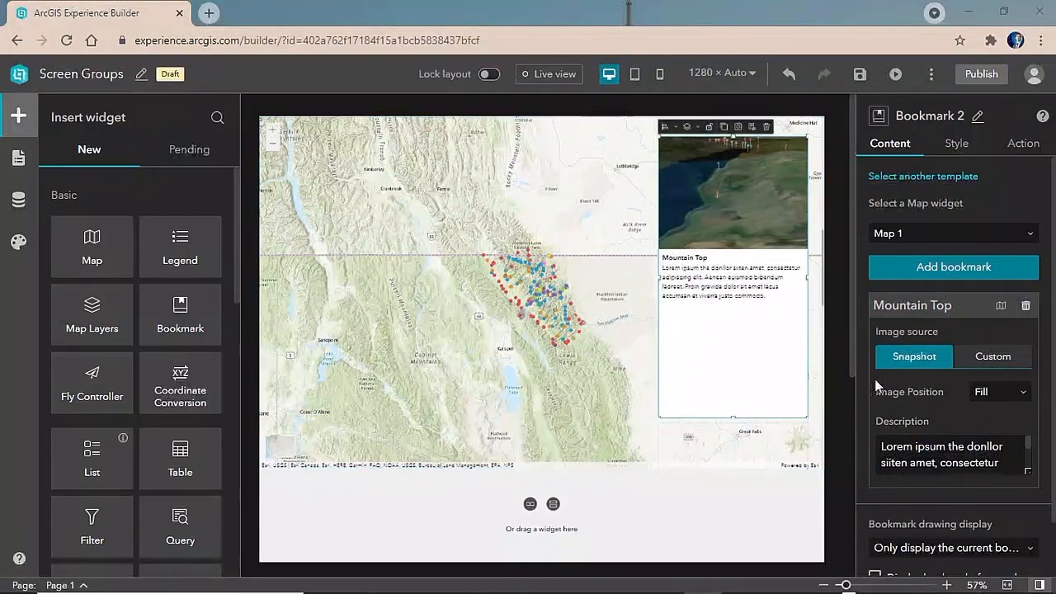
- Save the experience and preview the screen group, going from the Apgar bookmark to Apgar 3D and on toward the second screen
click(860, 74)
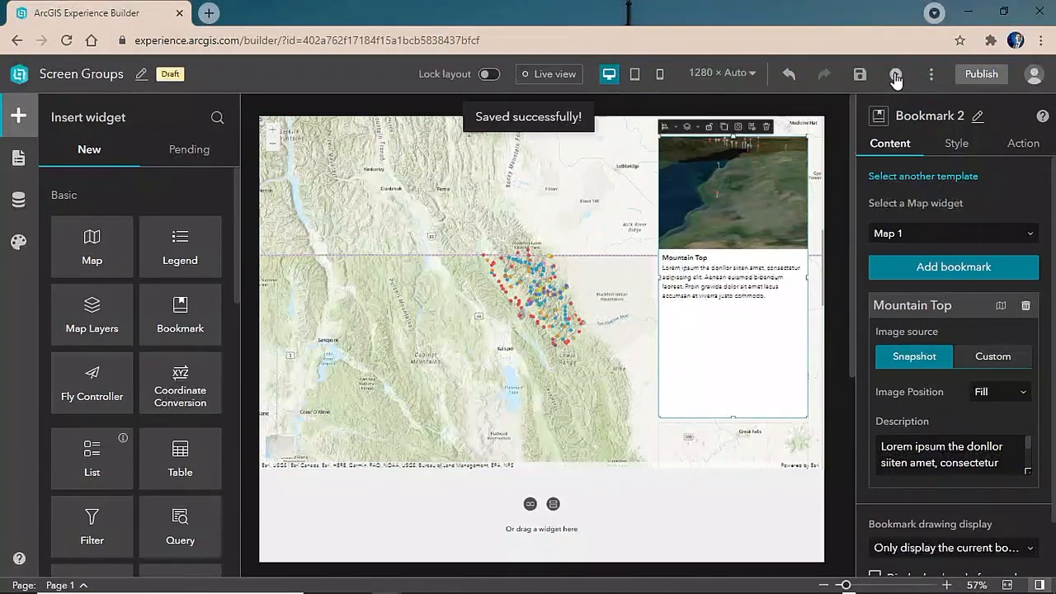
click(894, 75)
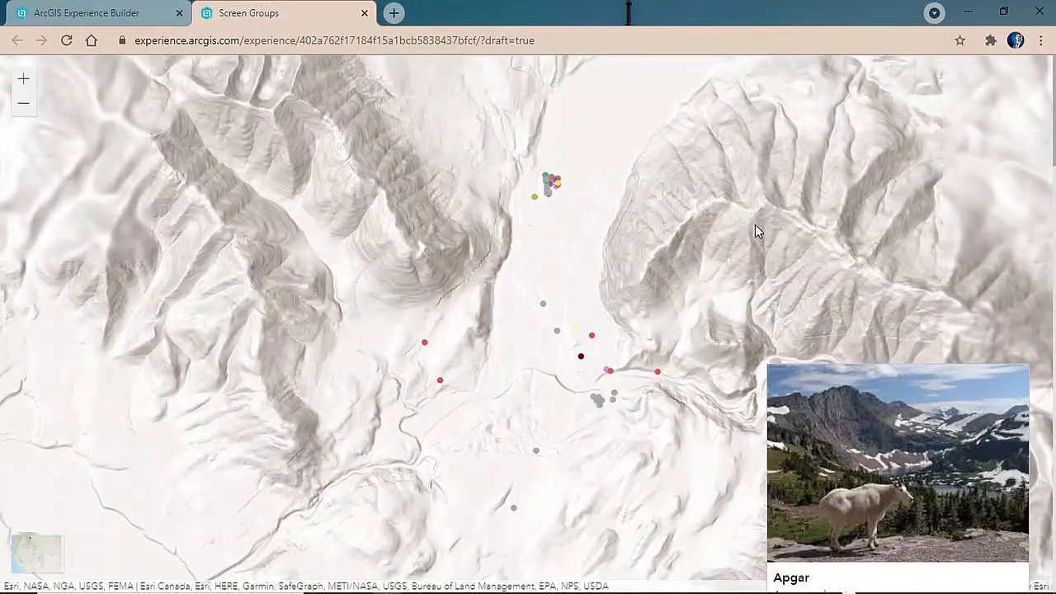
scroll(900, 336, down, 3)
scroll(965, 336, down, 1)
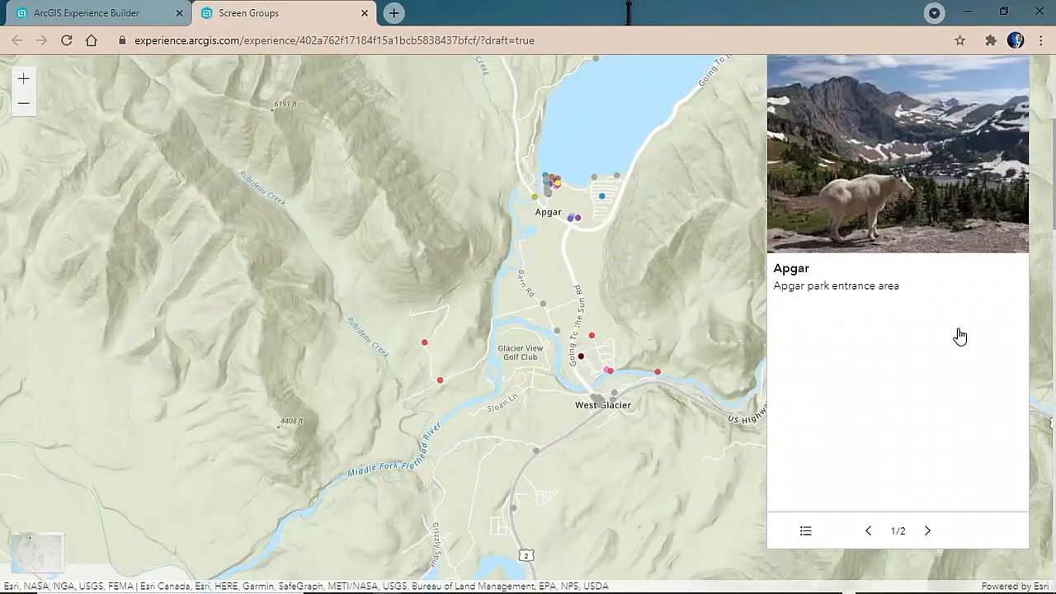
click(927, 530)
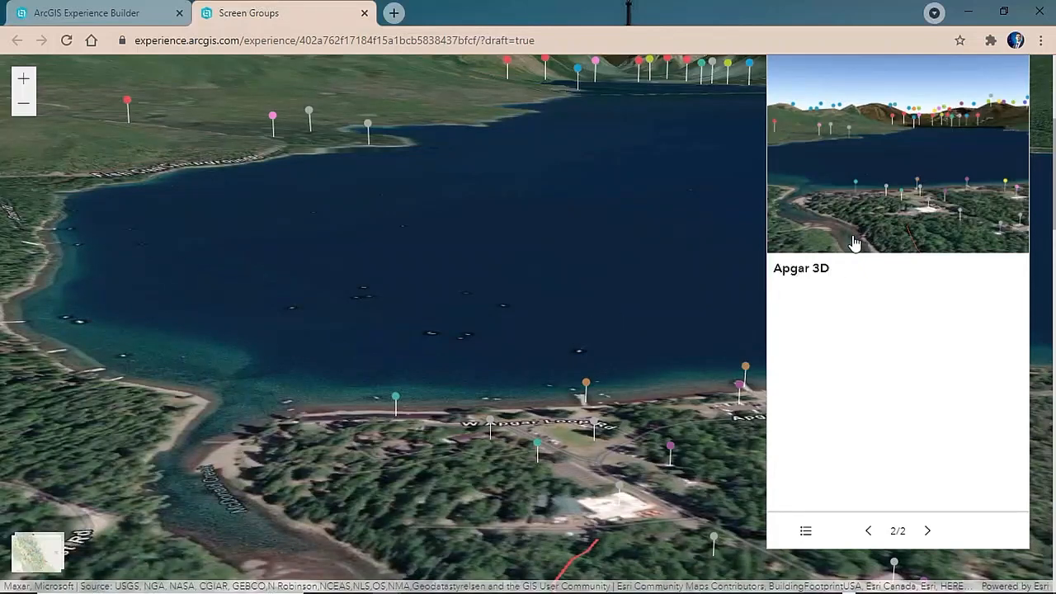
scroll(851, 241, down, 5)
scroll(836, 247, down, 1)
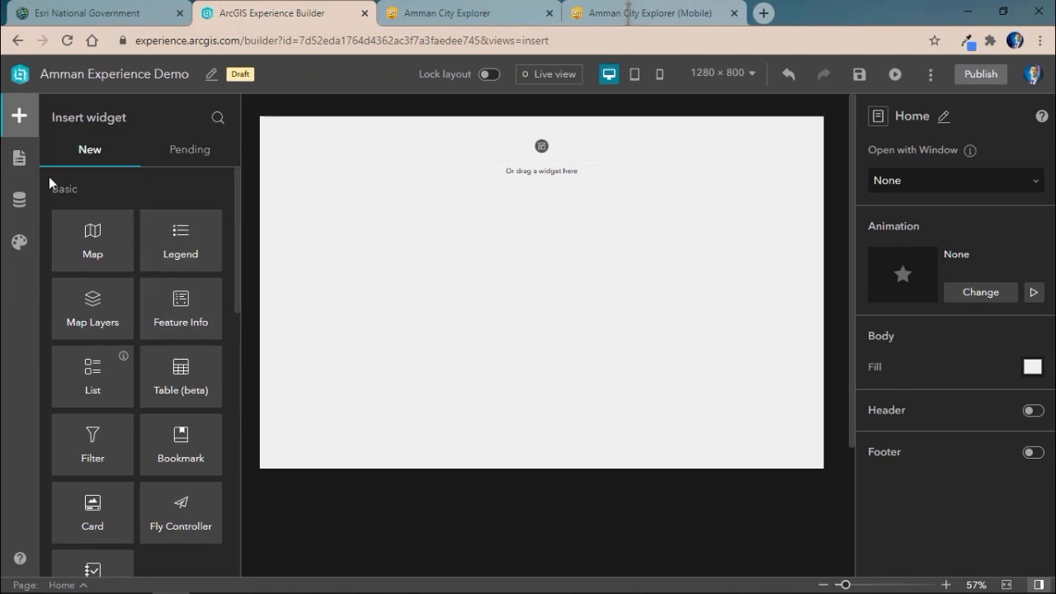
- Insert an Embed widget on the Home page of Amman Experience Demo and expand it to full size
scroll(186, 365, down, 4)
scroll(184, 361, down, 2)
drag(157, 273, 425, 310)
click(342, 235)
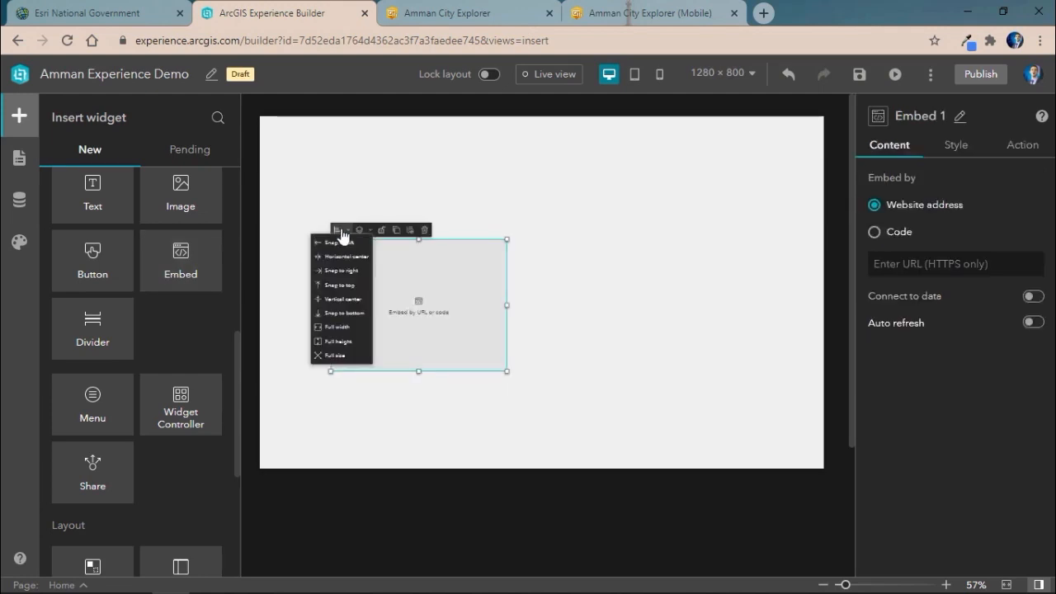
click(334, 354)
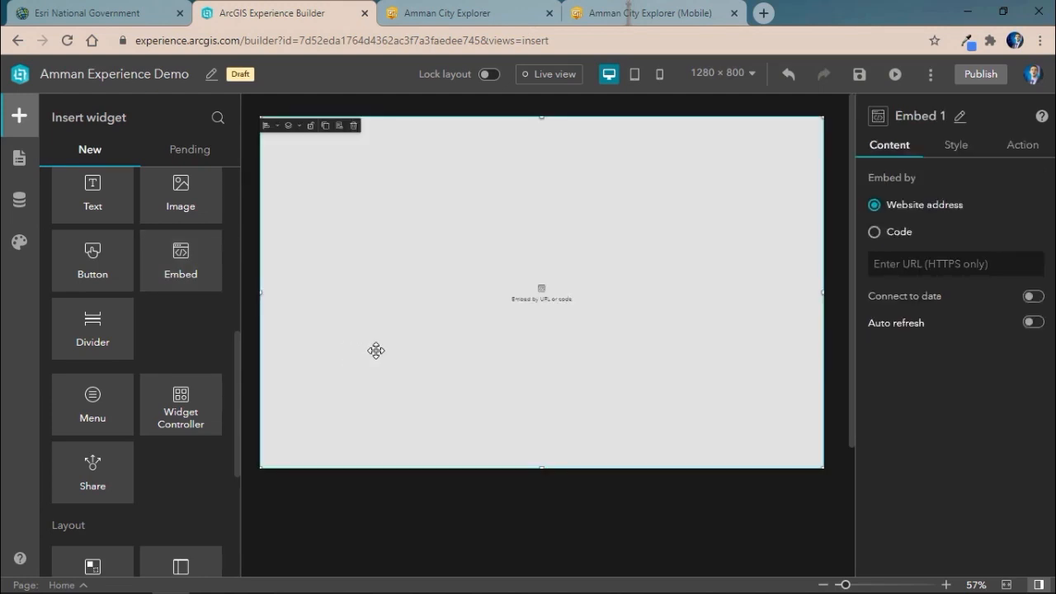
- Embed the Amman City Explorer dashboard in the Embed 1 widget by its website address
click(453, 13)
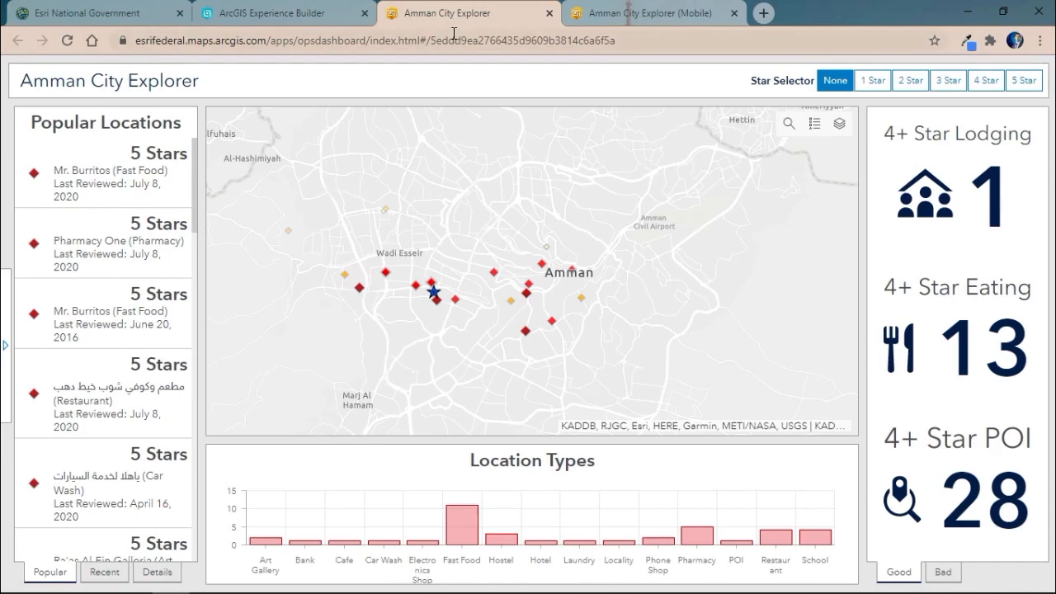
click(453, 40)
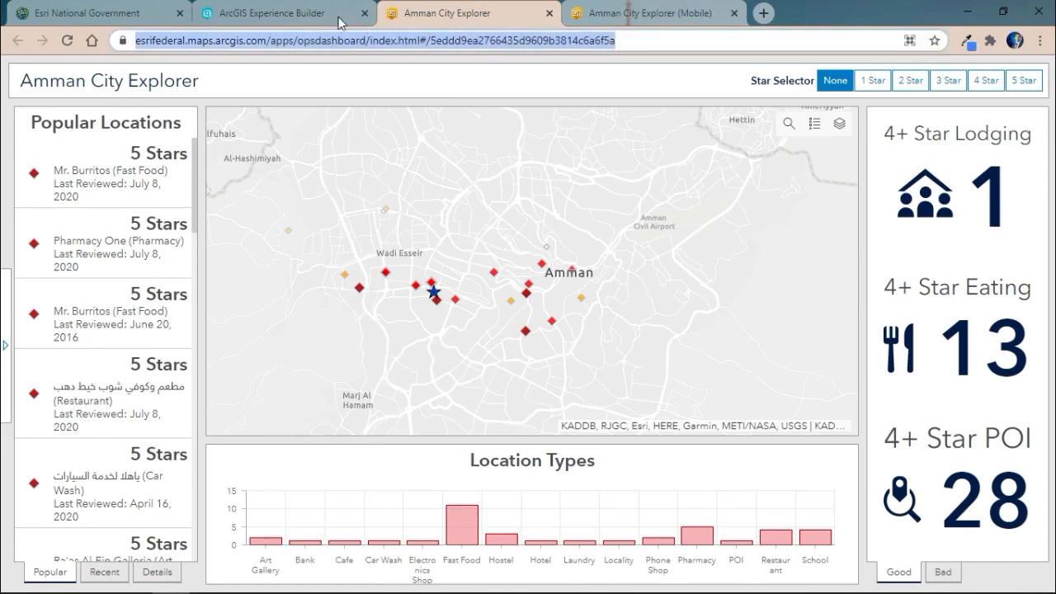
click(272, 13)
click(947, 264)
key(ctrl+v)
key(Return)
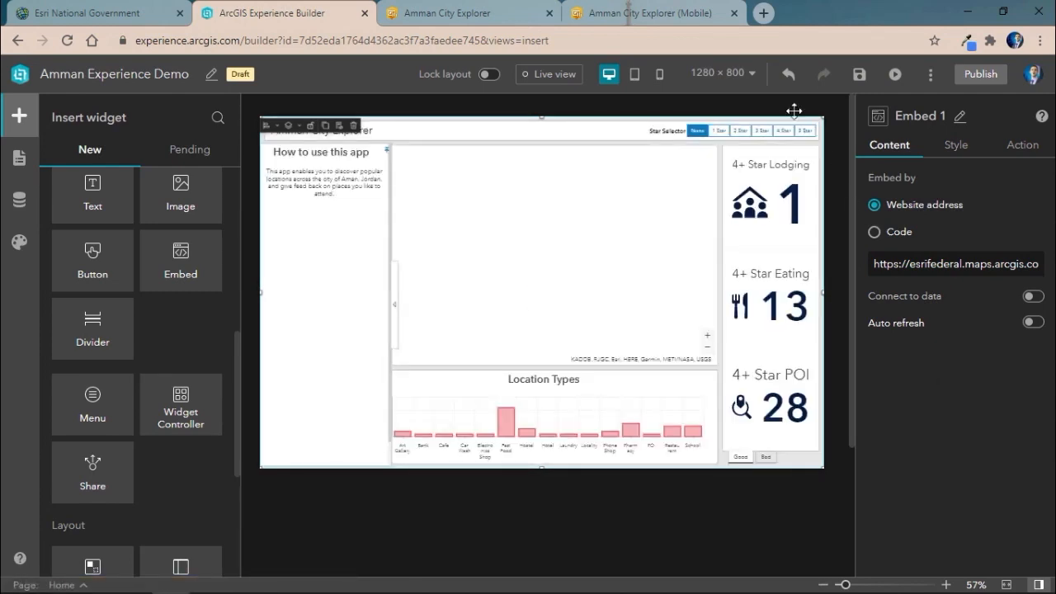
- Switch to the 360 × 720 small-screen layout, insert a new Embed widget there, and expand it to full size
click(659, 74)
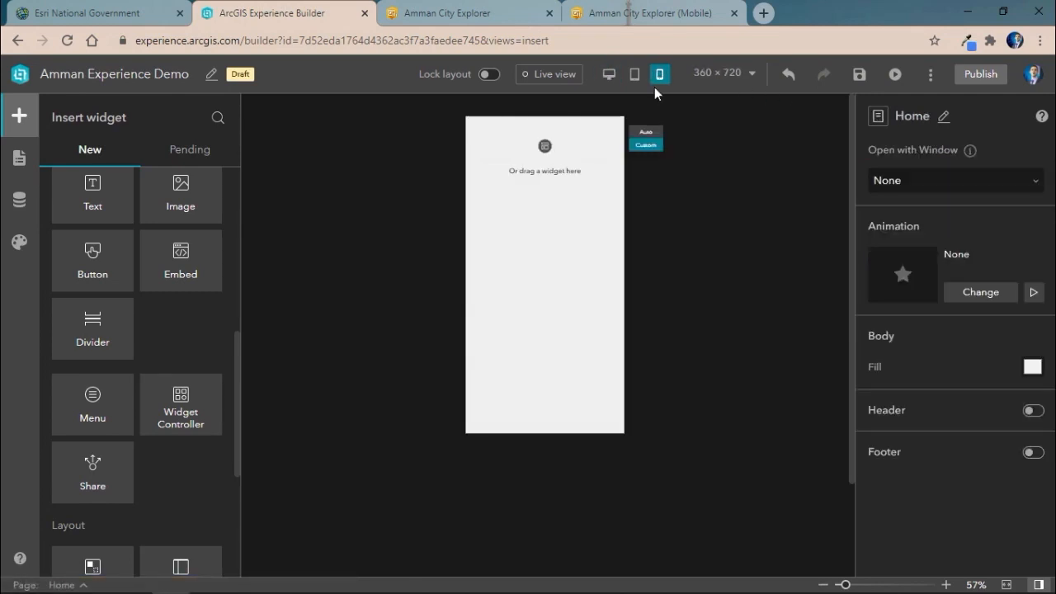
click(165, 146)
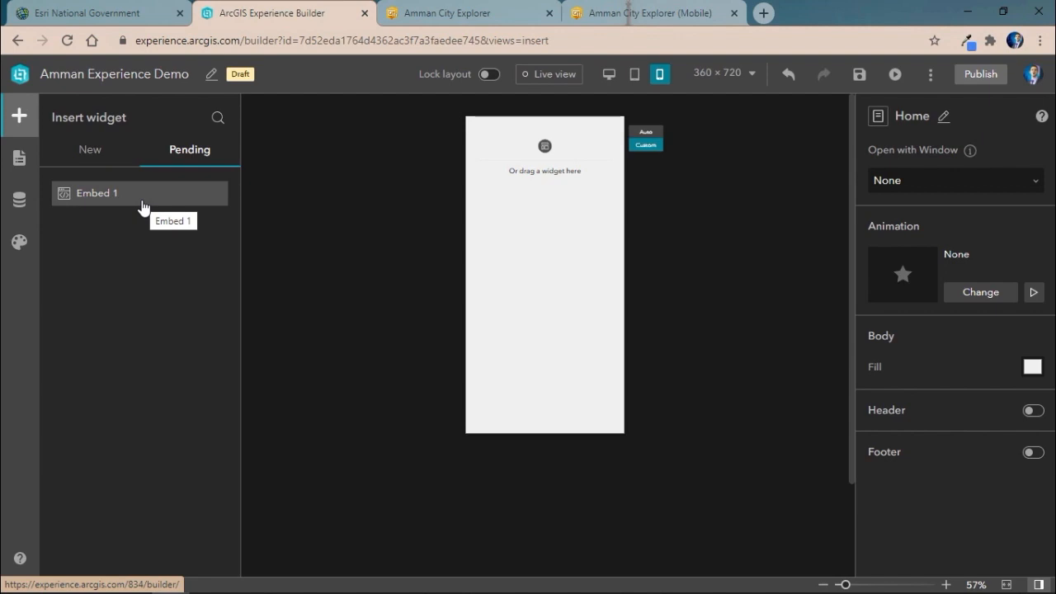
click(100, 153)
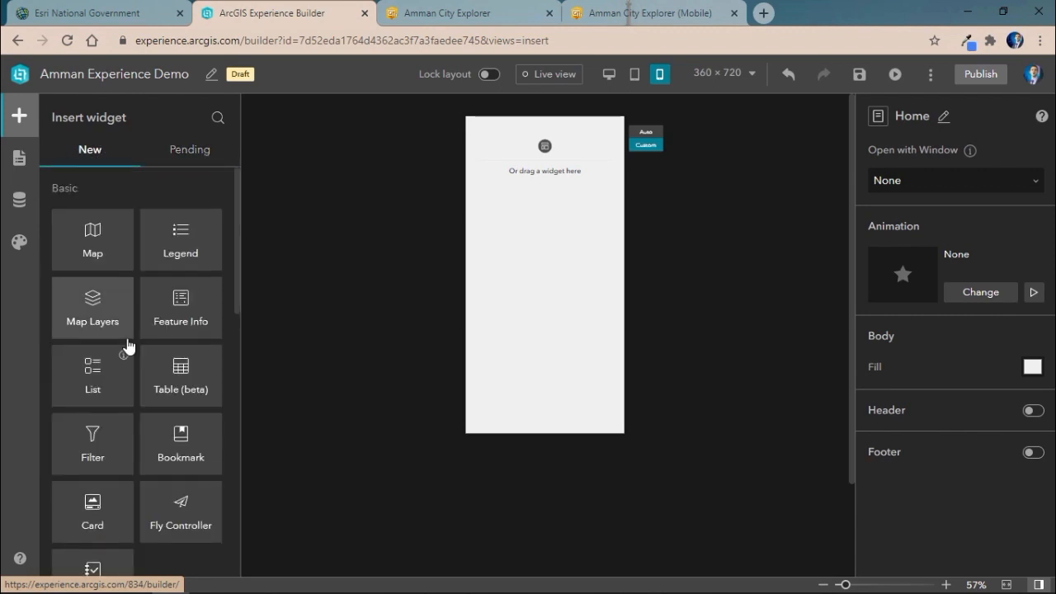
scroll(134, 387, down, 3)
drag(168, 485, 526, 285)
click(472, 218)
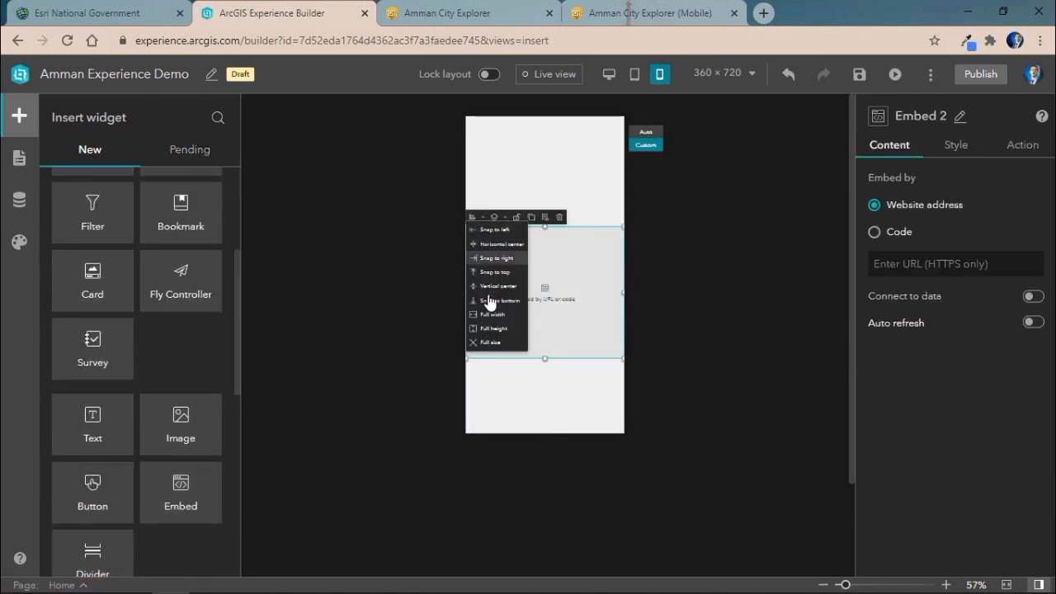
click(490, 342)
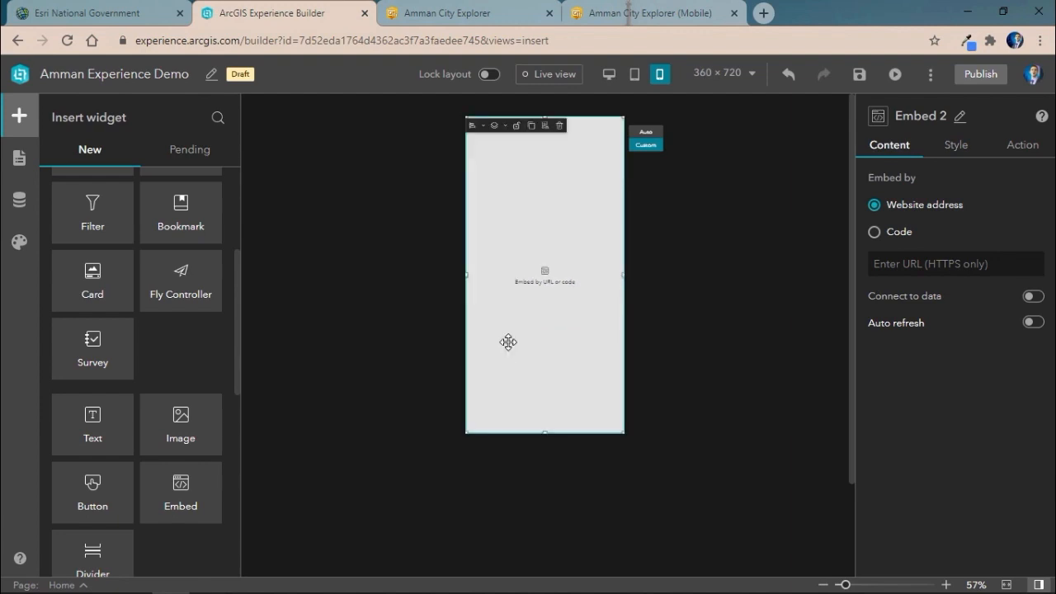
- Embed the Amman City Explorer (Mobile) dashboard in the Embed 2 widget by its website address
click(617, 15)
click(585, 41)
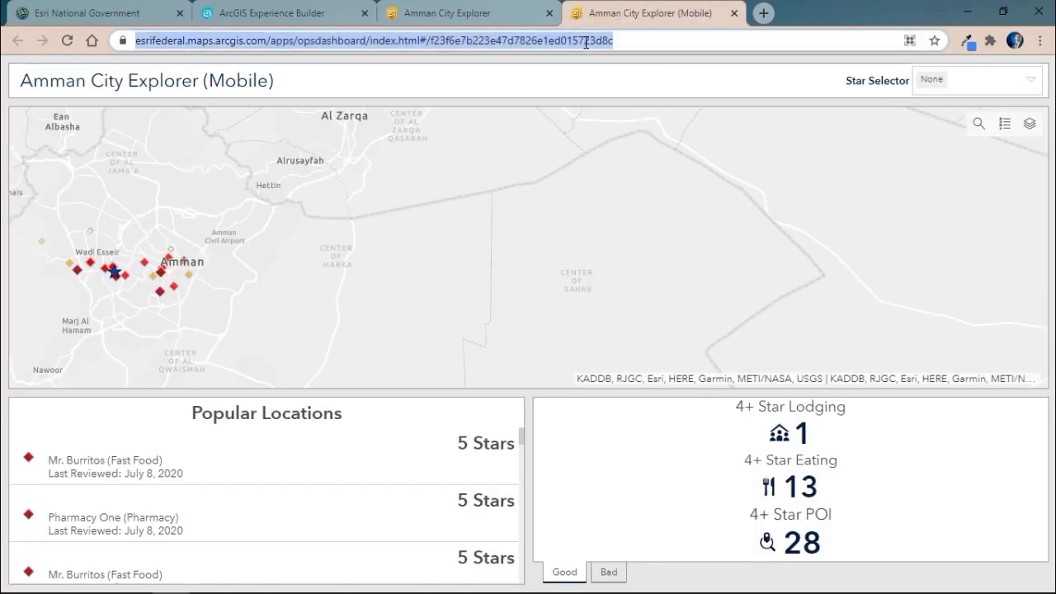
click(277, 15)
click(908, 264)
key(ctrl+v)
click(745, 325)
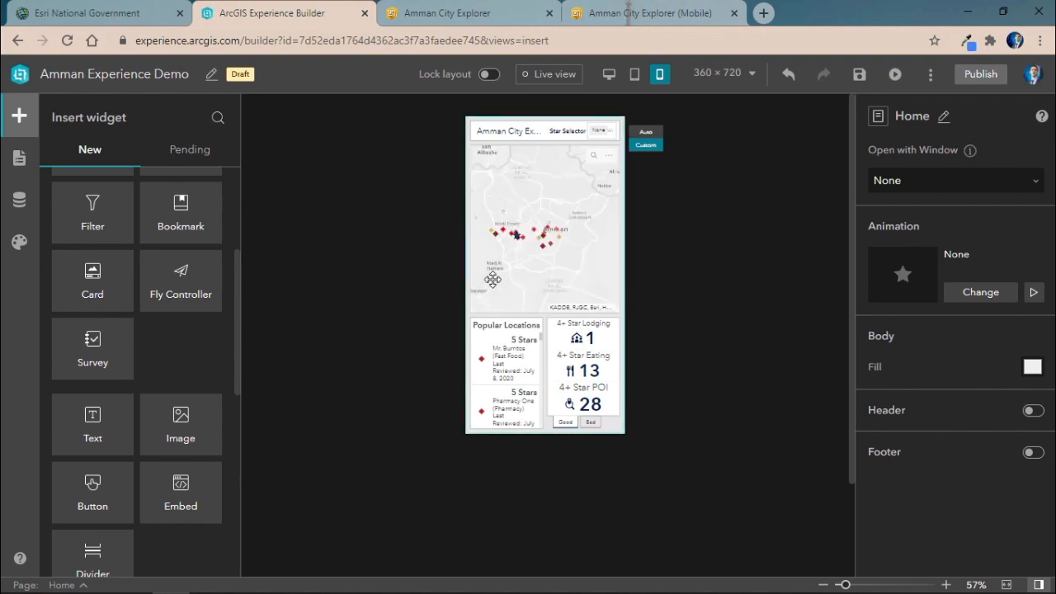
- Set the Home page of Amman Experience Demo to open with Window 1
click(19, 161)
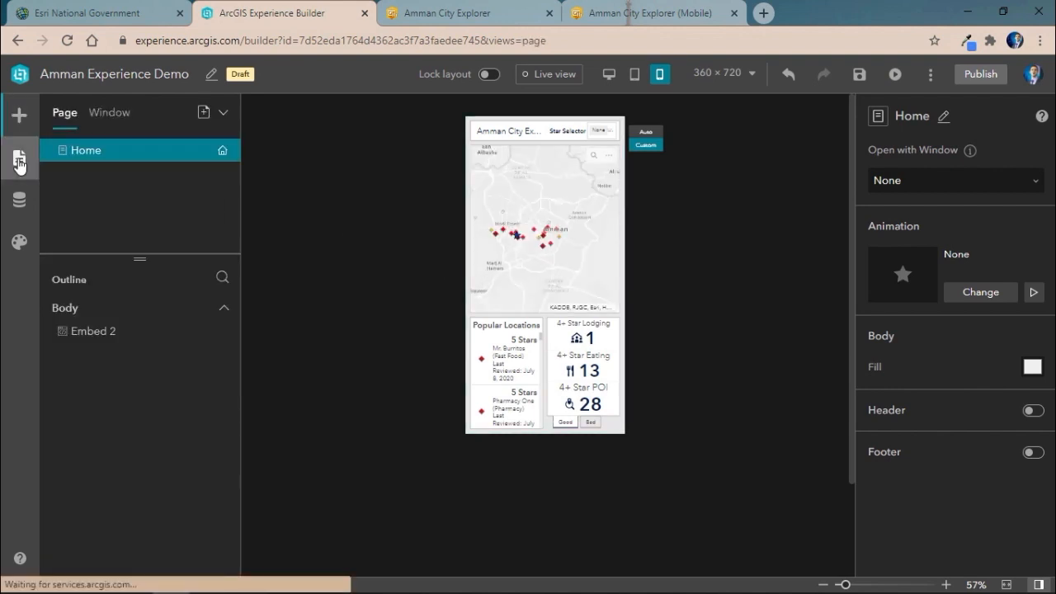
click(922, 176)
click(934, 234)
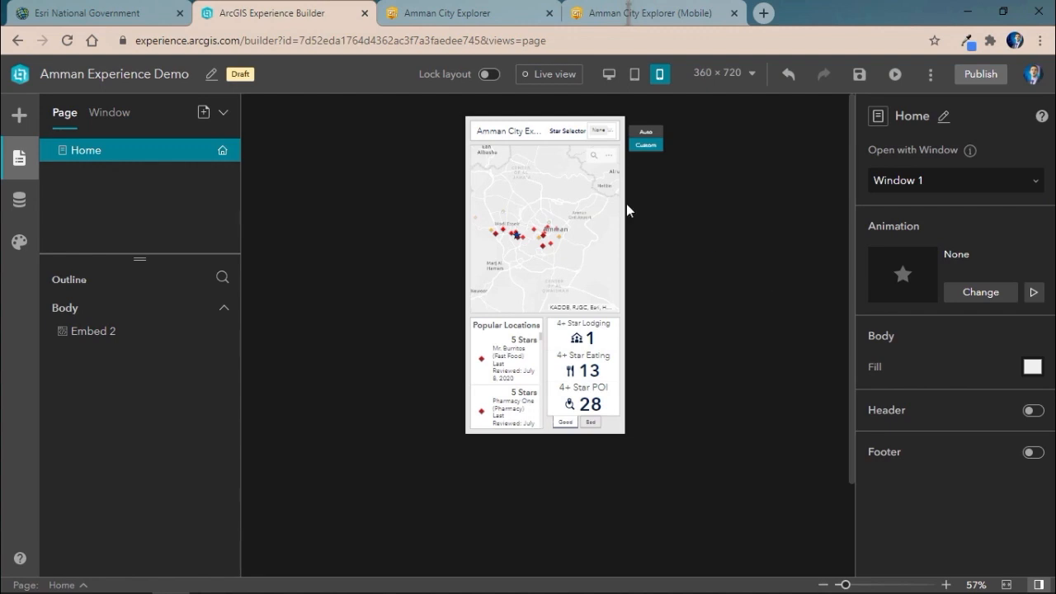
- Return to the 1280 × 800 large-screen layout, save the experience, and open its preview
click(609, 75)
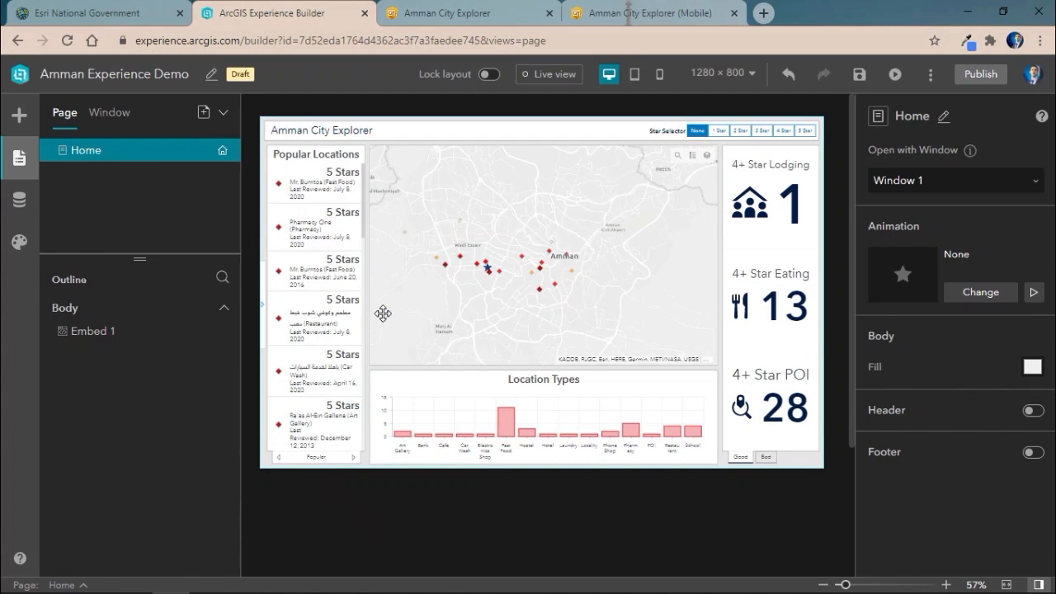
click(859, 73)
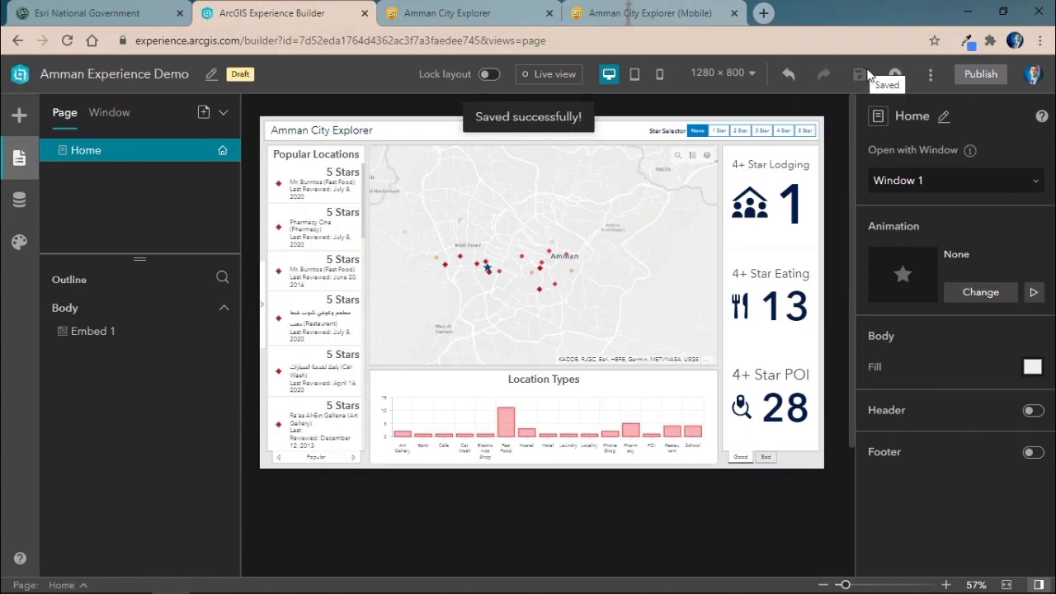
click(895, 74)
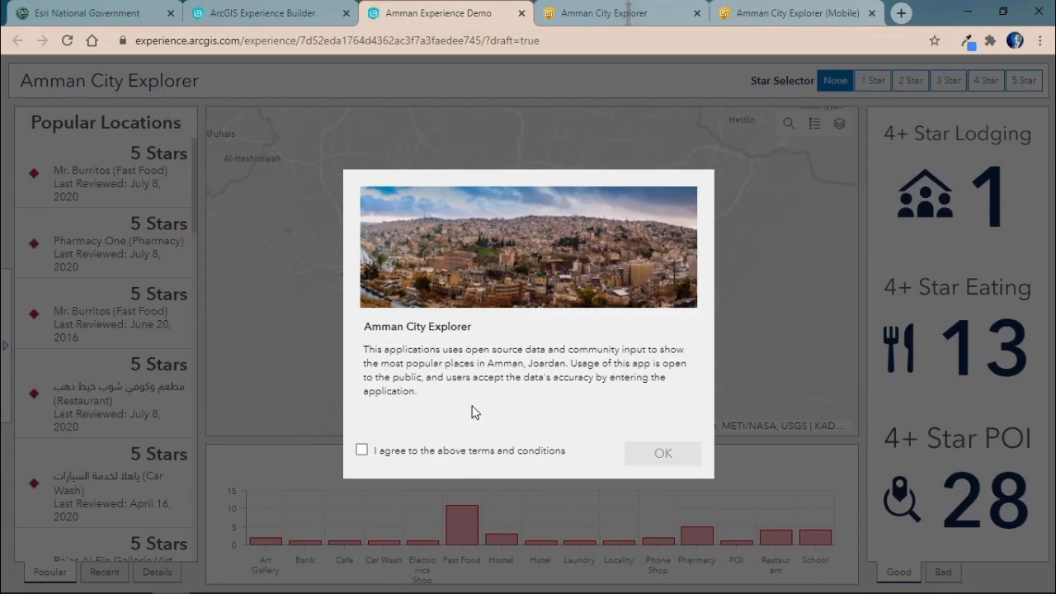
- Check the preview in the browser's iPhone X device emulation, accept the splash window's terms, and close the developer tools
key(ctrl+shift+i)
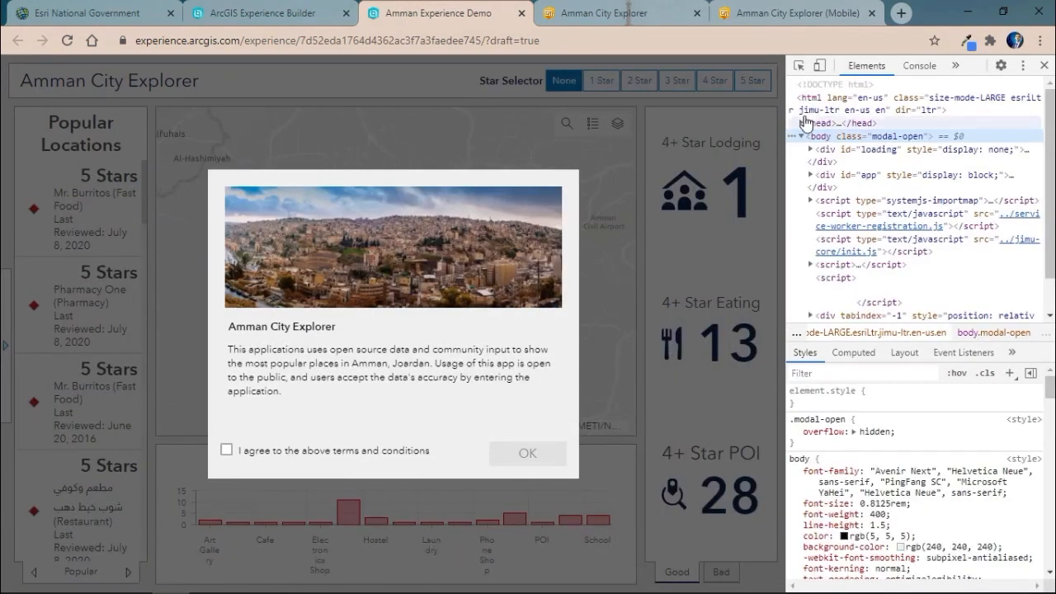
click(819, 66)
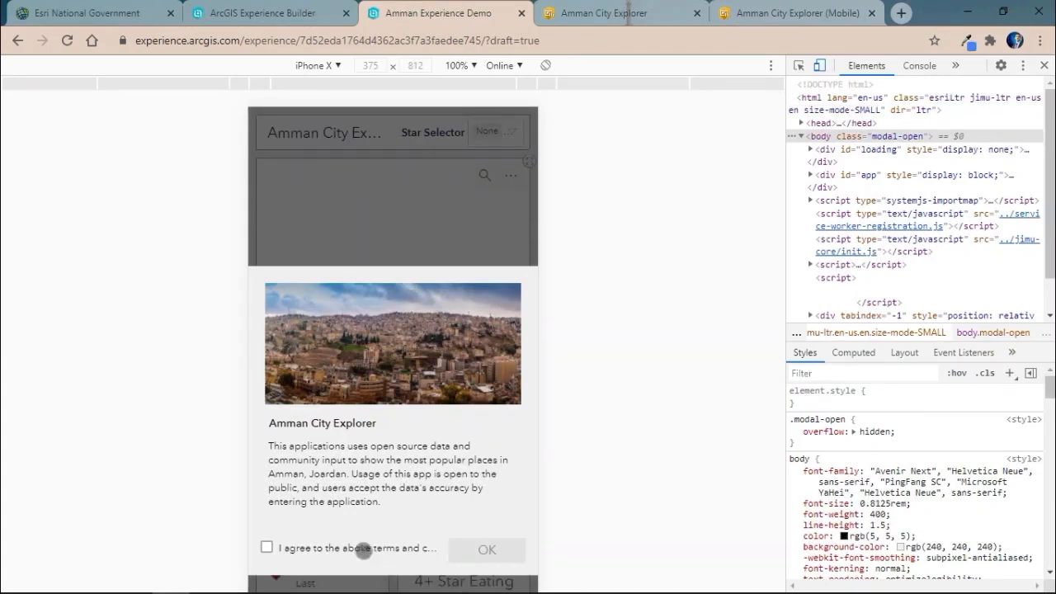
click(267, 547)
click(507, 555)
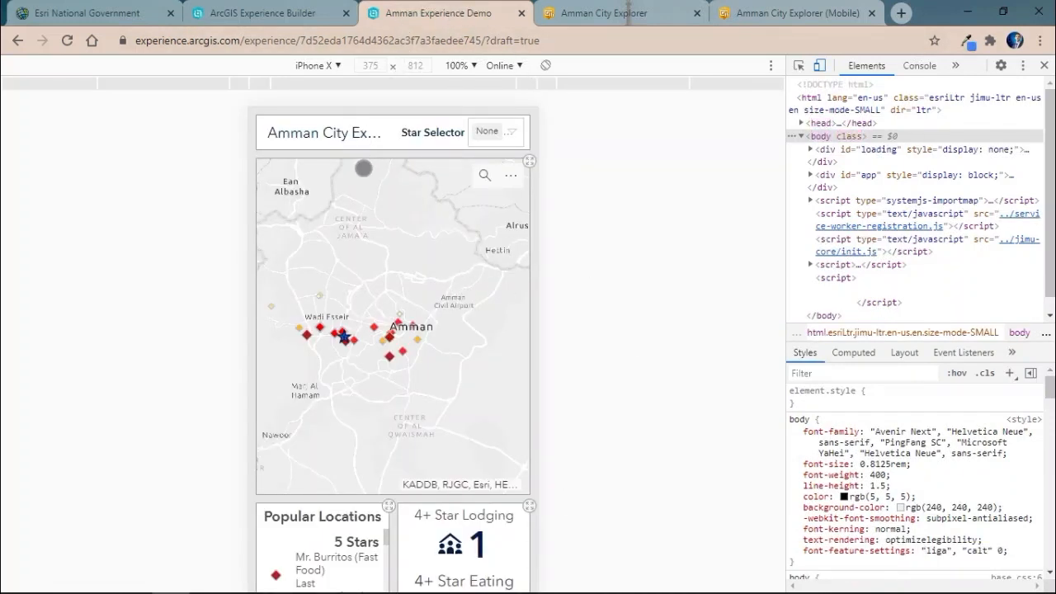
key(F12)
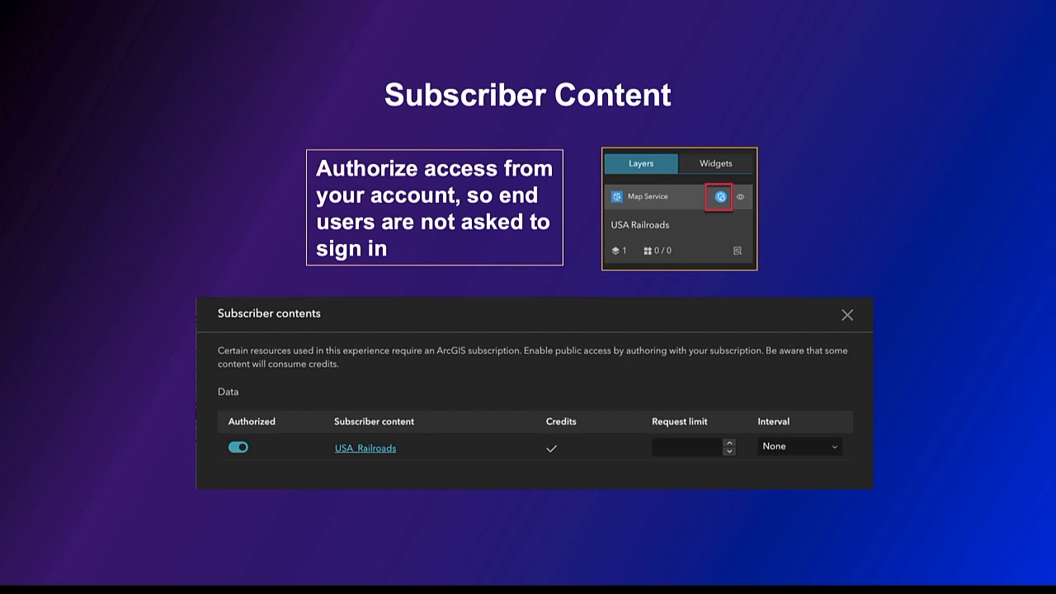
key(Right)
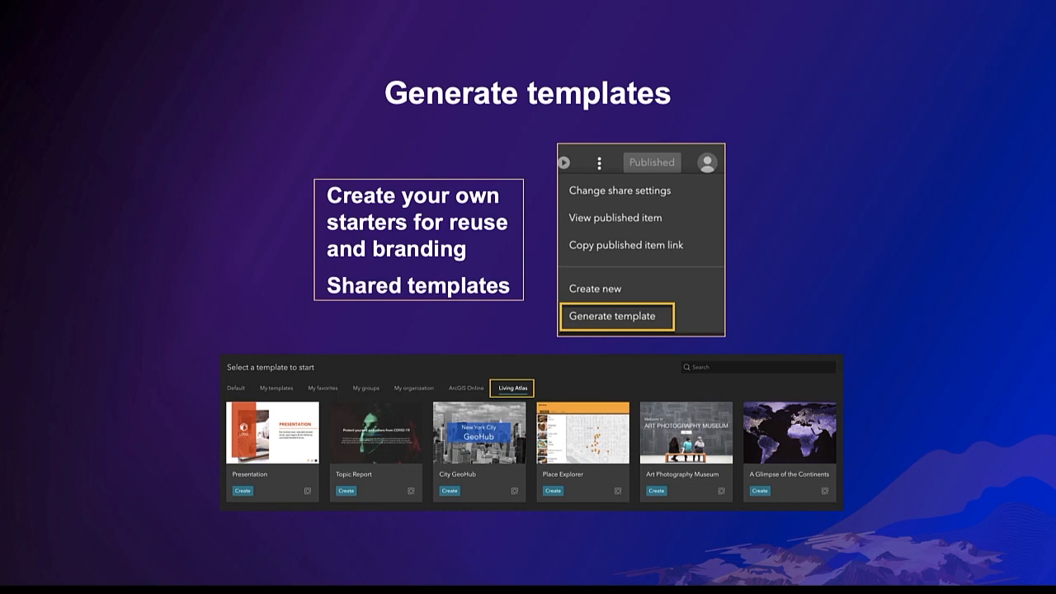